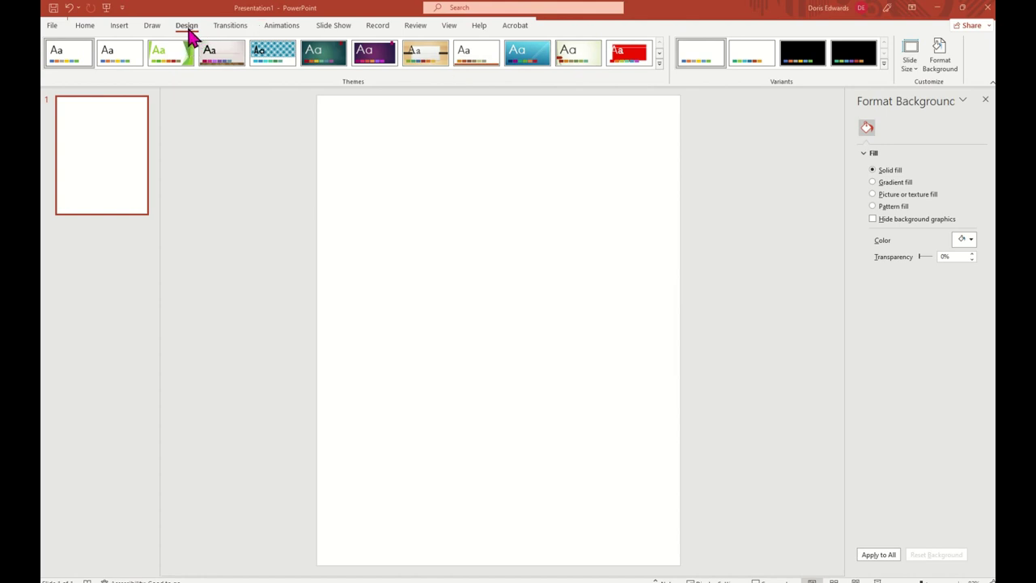
# Set a custom portrait slide size 5 in wide and 7 in high, scaling the content to ensure fit
pyautogui.click(915, 67)
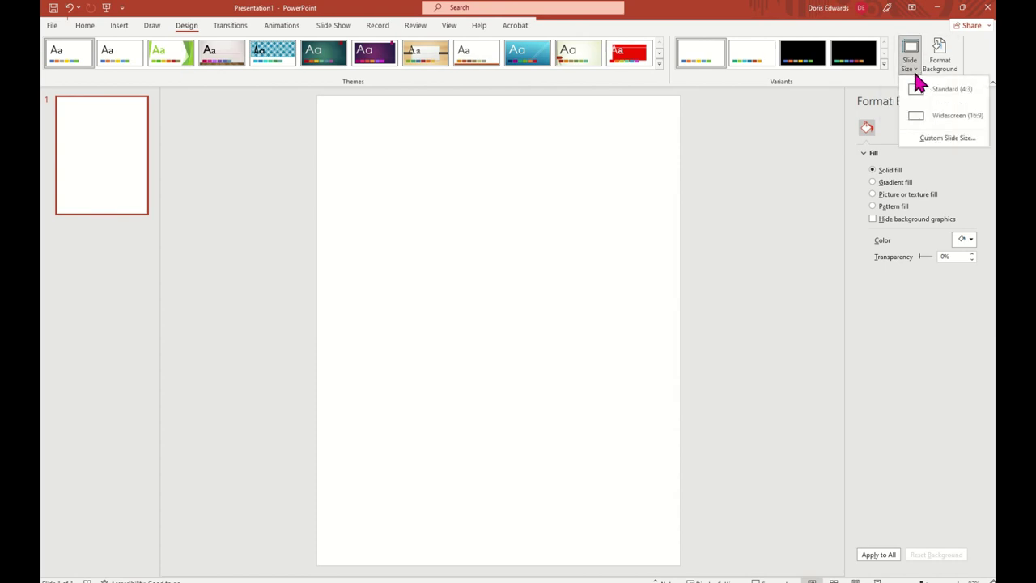
pyautogui.click(939, 138)
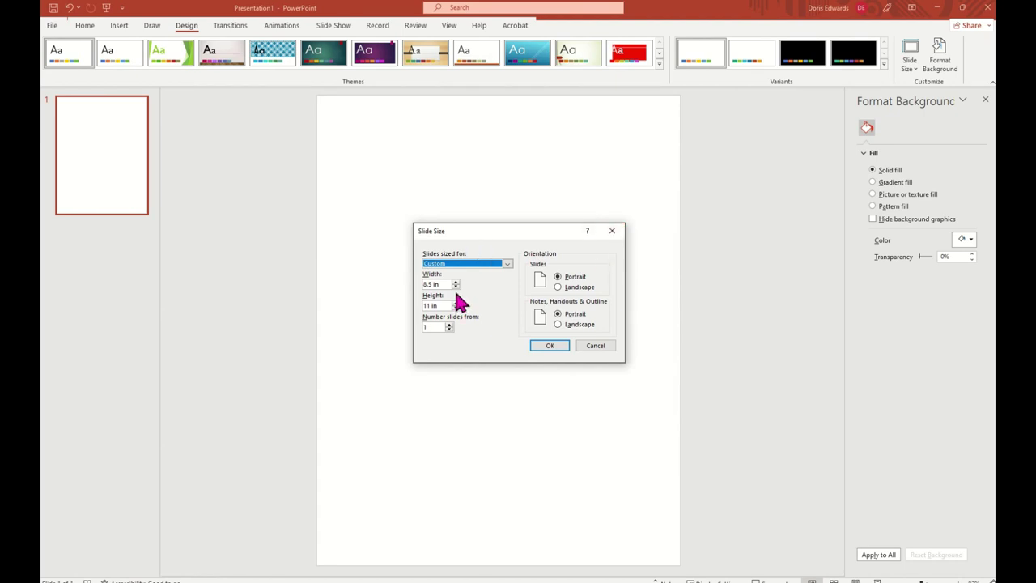
pyautogui.press('Tab')
pyautogui.write('5')
pyautogui.press('Tab')
pyautogui.write('7')
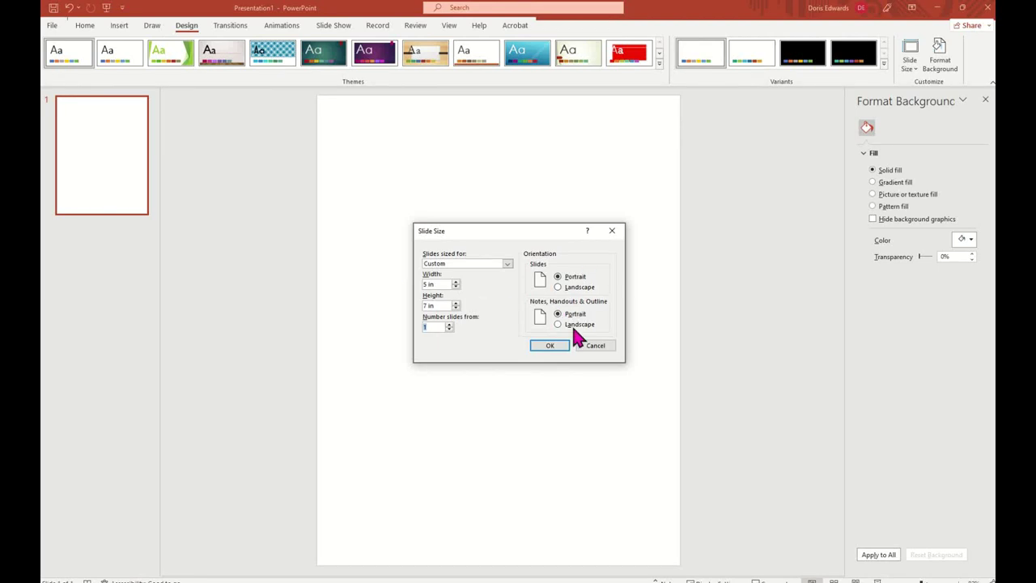
pyautogui.click(554, 346)
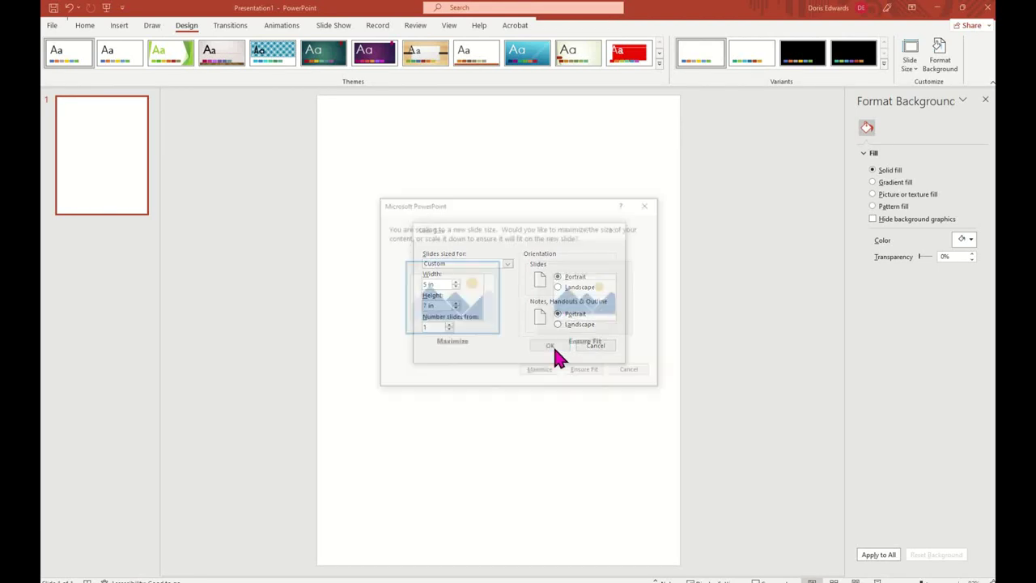
pyautogui.click(589, 317)
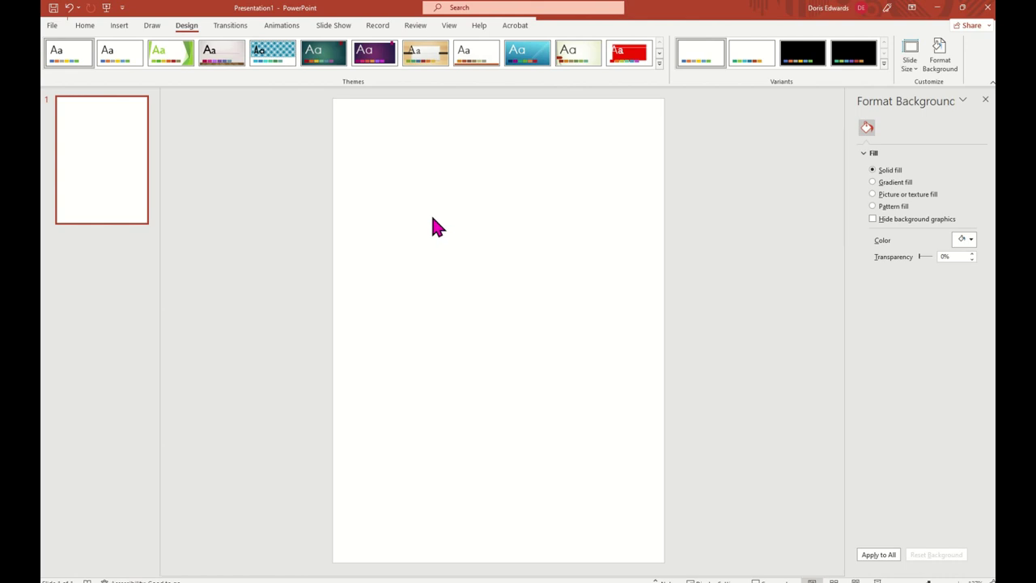
# Switch the slide's layout to Title Slide and return it to the Blank layout
pyautogui.rightClick(110, 131)
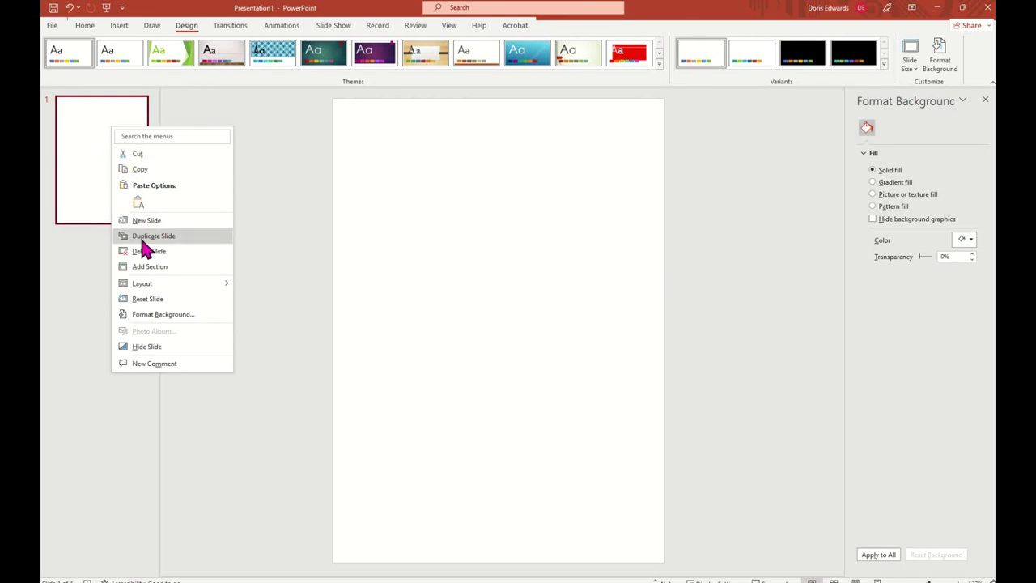
pyautogui.moveTo(159, 290)
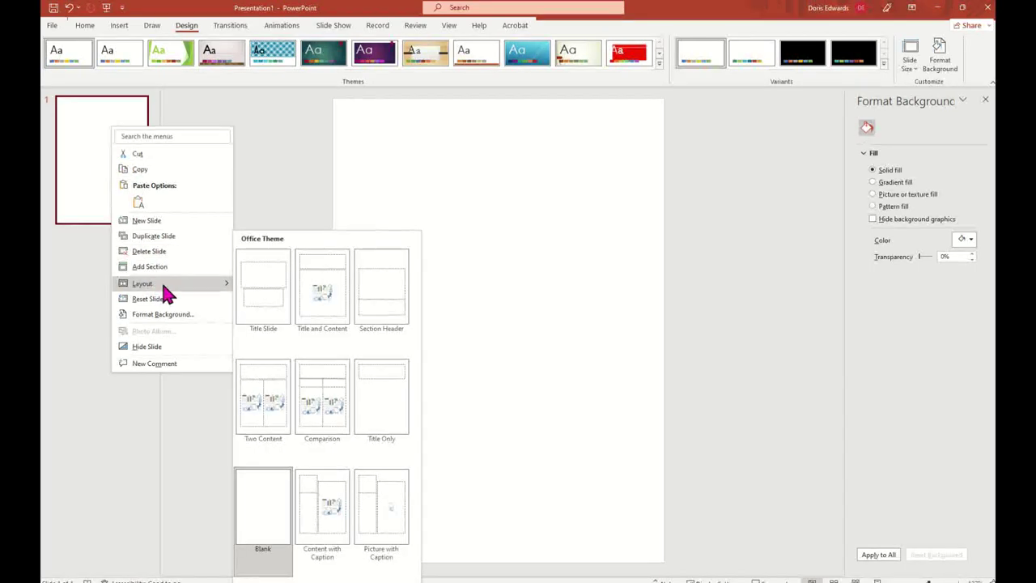
pyautogui.click(268, 306)
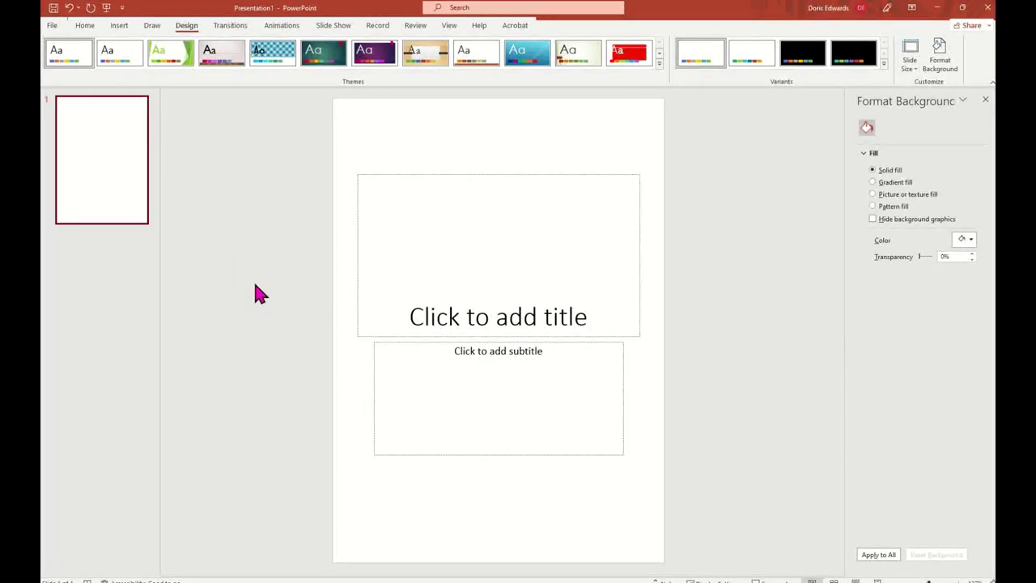
pyautogui.rightClick(116, 165)
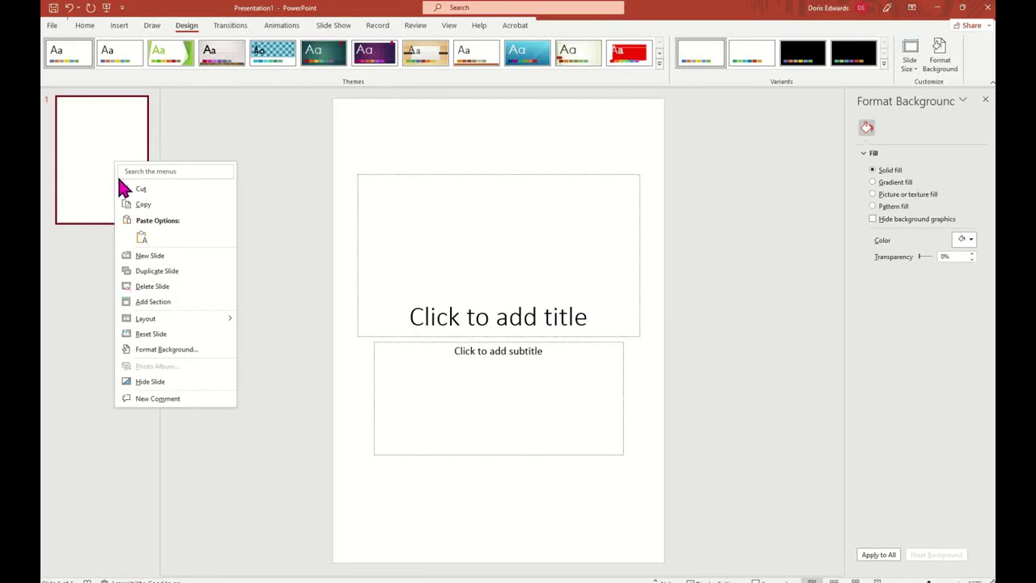
pyautogui.moveTo(170, 316)
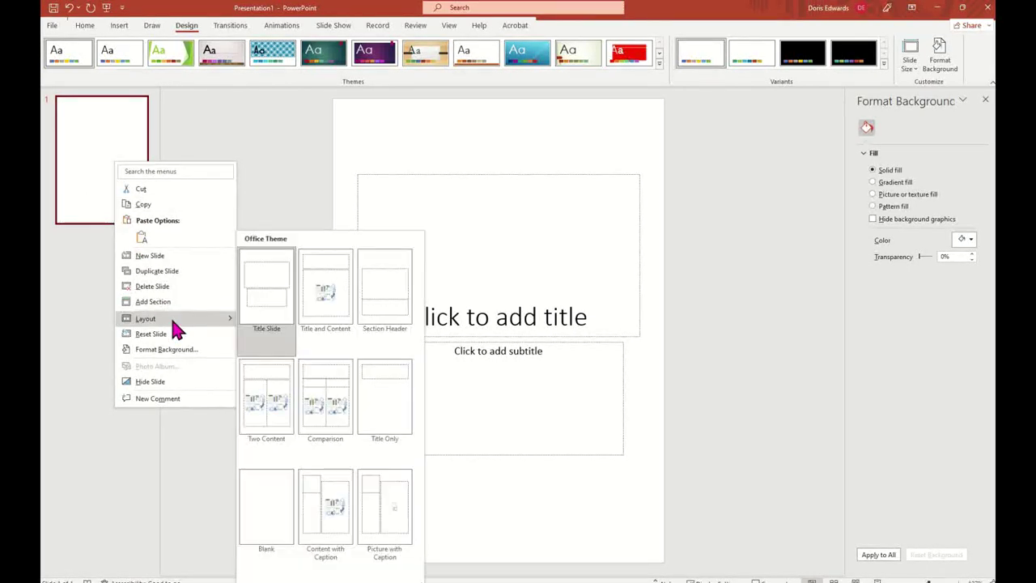
pyautogui.click(271, 519)
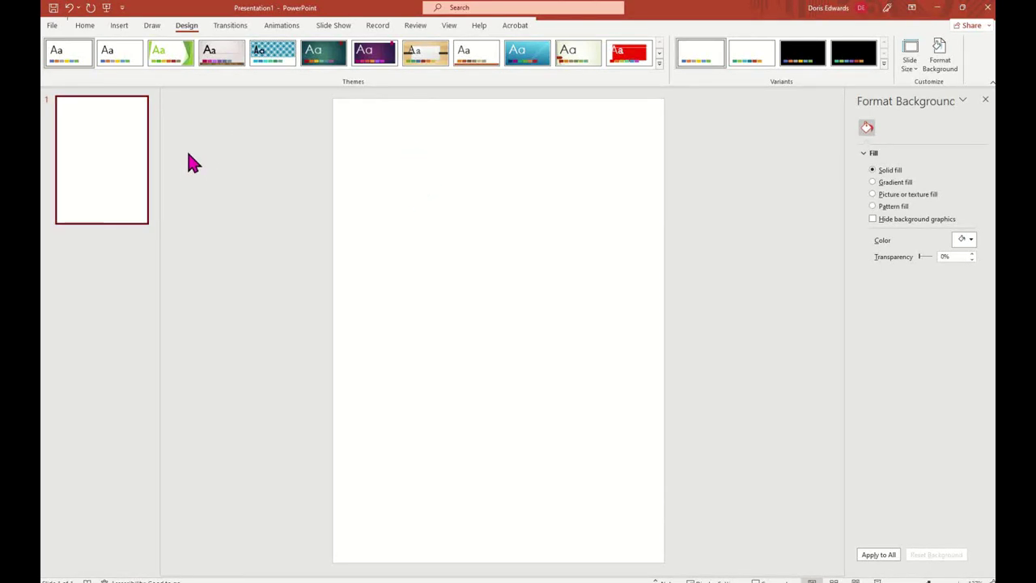
pyautogui.click(119, 25)
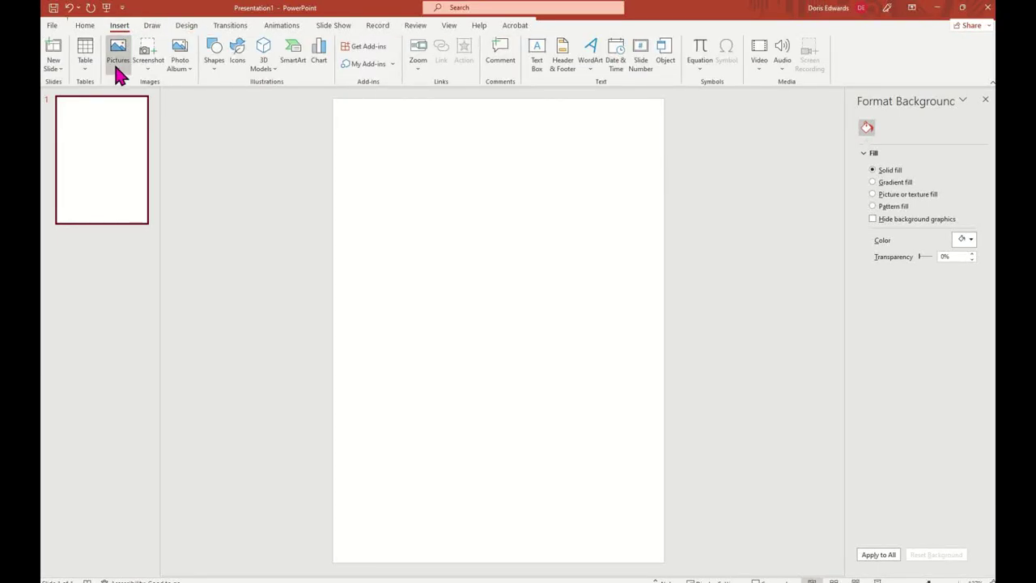
pyautogui.click(114, 62)
pyautogui.click(144, 132)
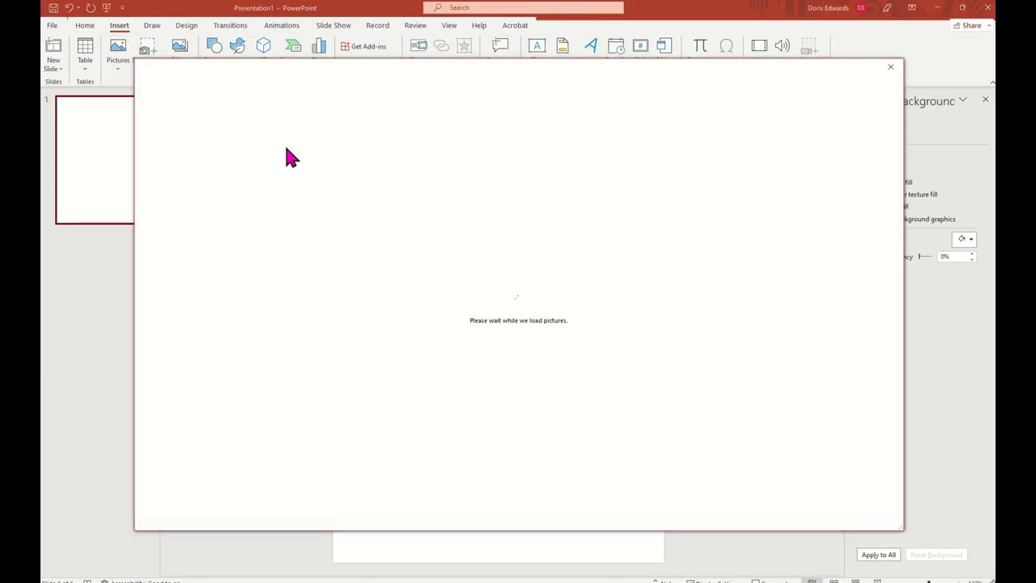
pyautogui.click(890, 65)
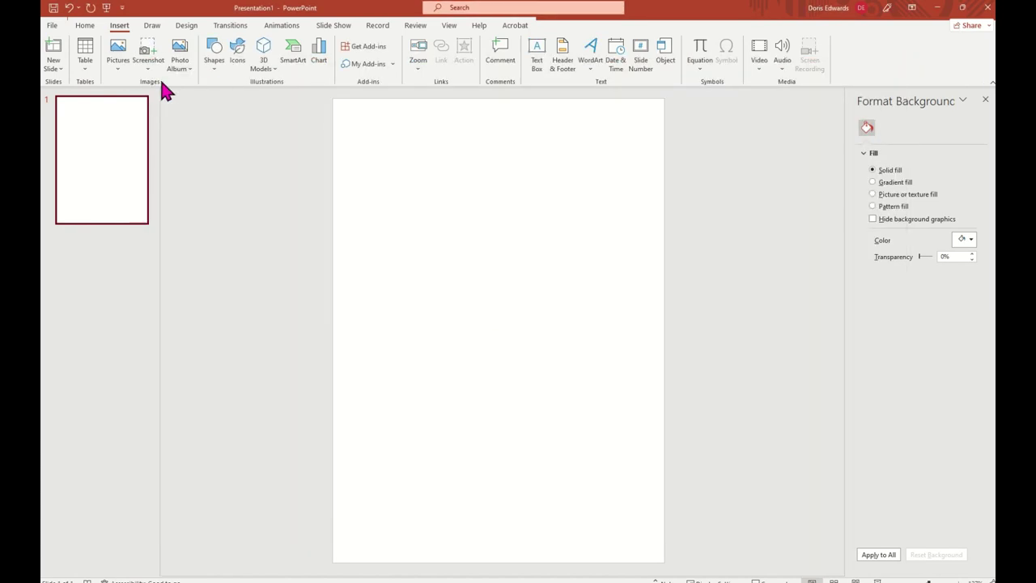
# Insert the PNG picture of the pink cat driving a pink car with balloons from the Desktop folder
pyautogui.click(120, 63)
pyautogui.click(139, 100)
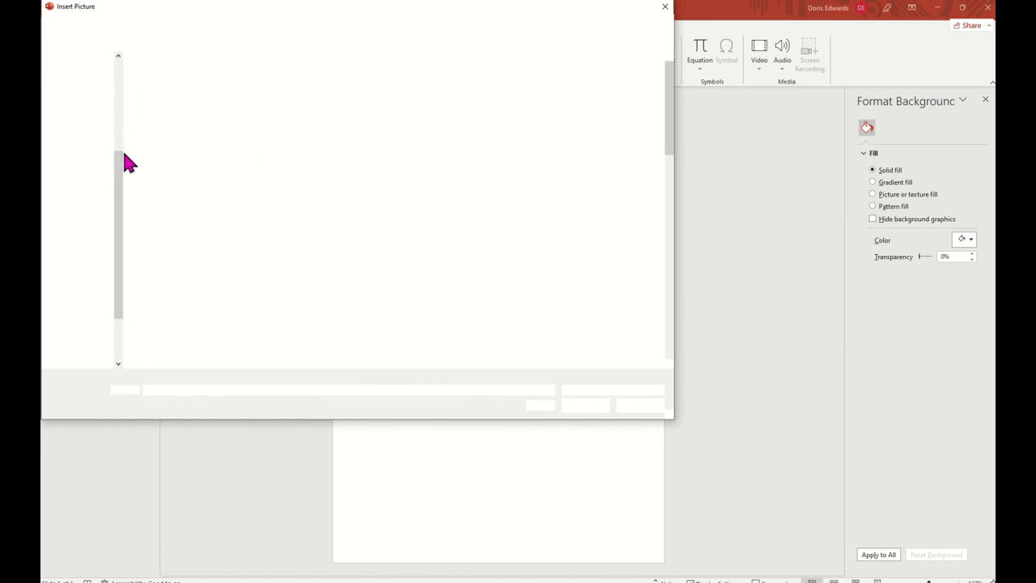
pyautogui.click(84, 81)
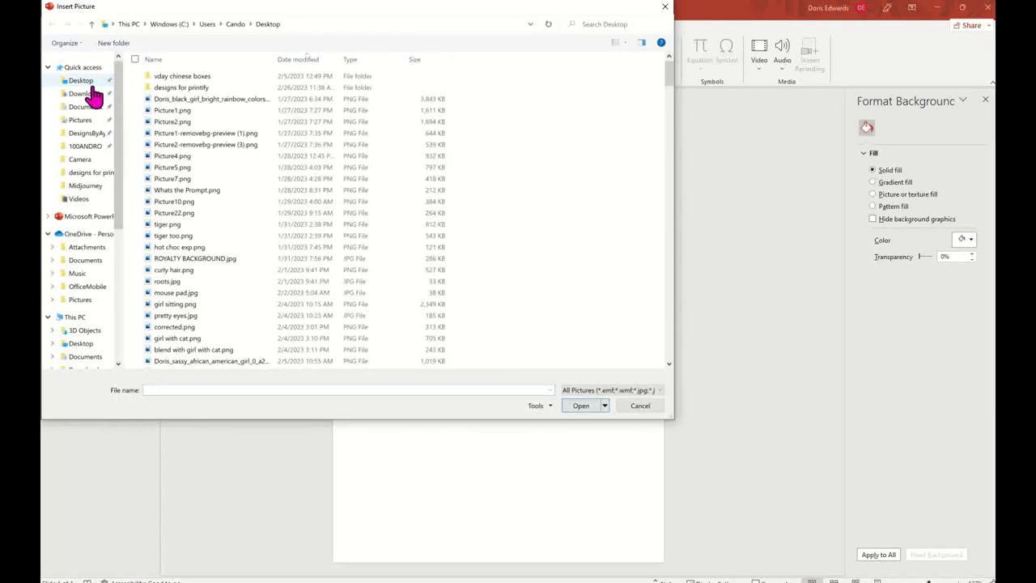
pyautogui.scroll(-10, 507, 230)
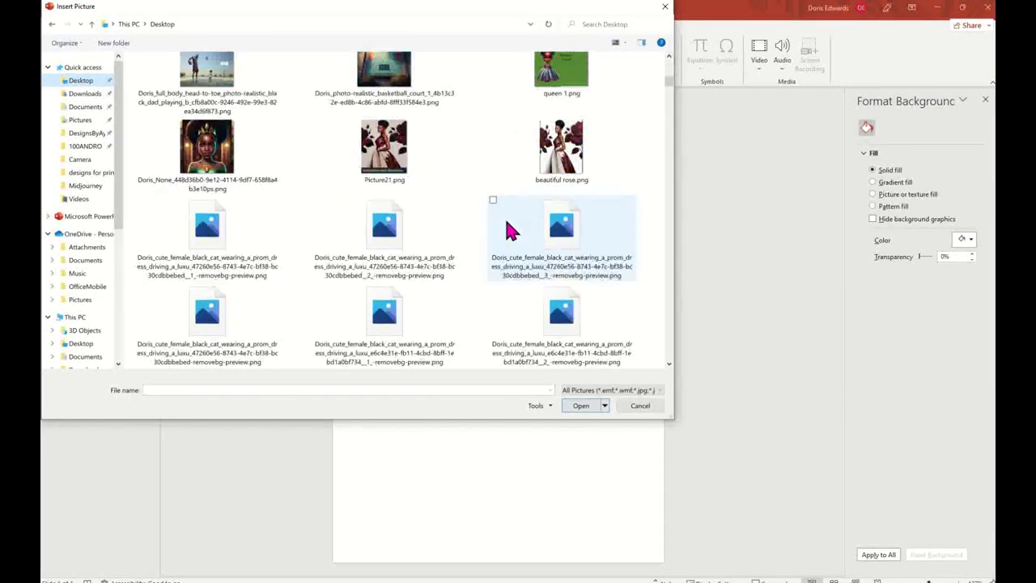
pyautogui.scroll(-2, 504, 217)
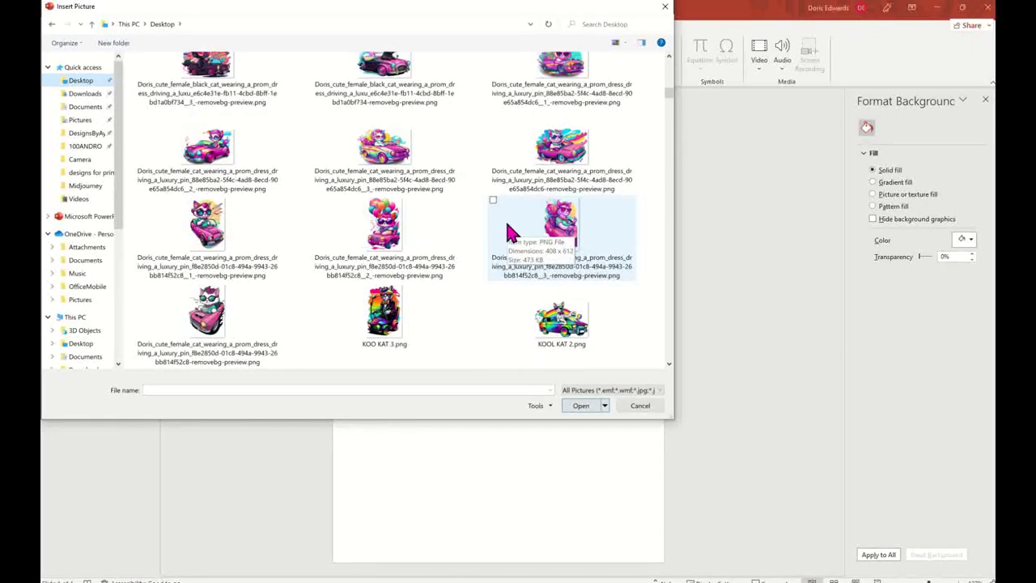
pyautogui.click(387, 231)
pyautogui.click(583, 406)
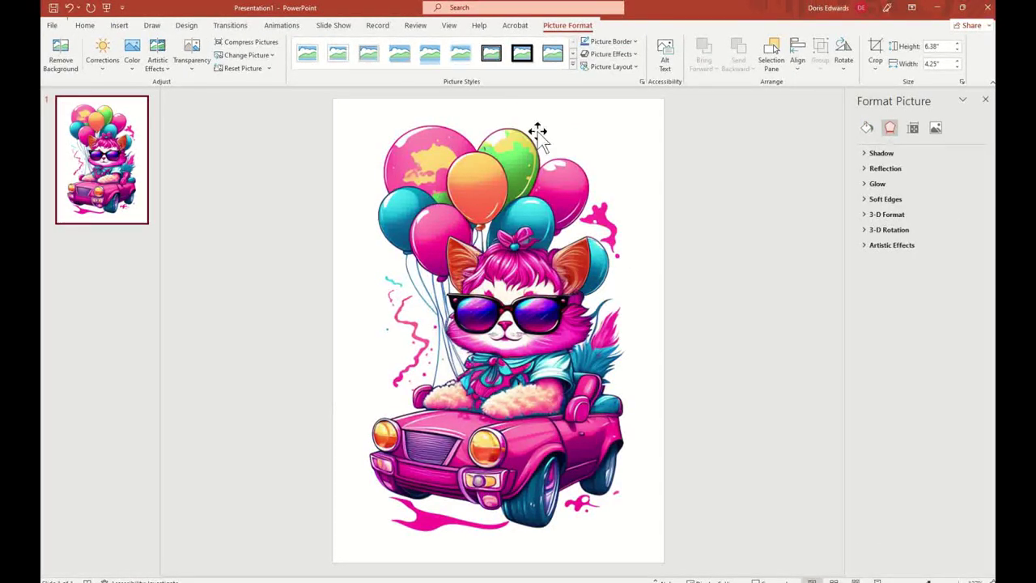
# Scale the cat picture down proportionally to about 4.79 in high by 3.19 in wide at the slide's left side
pyautogui.click(525, 178)
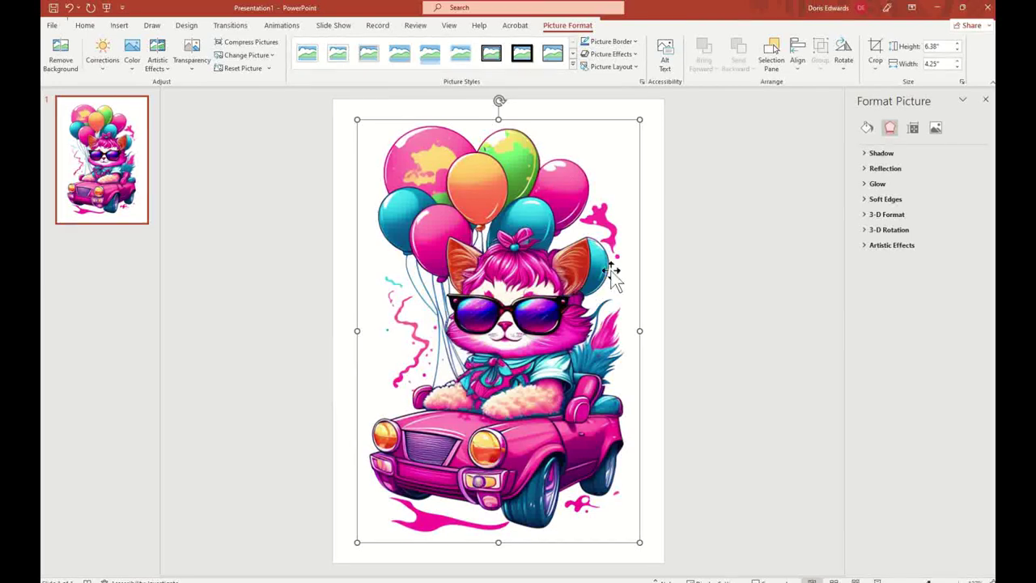
pyautogui.moveTo(640, 121); pyautogui.dragTo(511, 224)
pyautogui.moveTo(469, 407); pyautogui.dragTo(454, 341)
# Try enlarging the cat picture to about 5.15 in high and narrowing it to about 3.17 in, and undo both resizes
pyautogui.moveTo(539, 156); pyautogui.dragTo(555, 272)
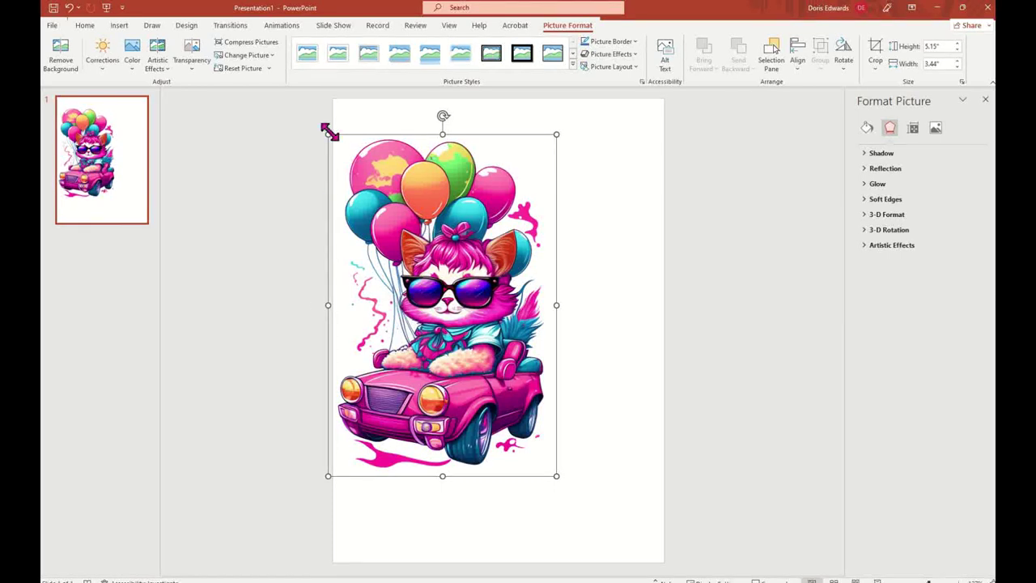
pyautogui.moveTo(328, 305)
pyautogui.mouseDown()
pyautogui.moveTo(464, 315)
pyautogui.moveTo(346, 305)
pyautogui.mouseUp()
pyautogui.press('Escape')
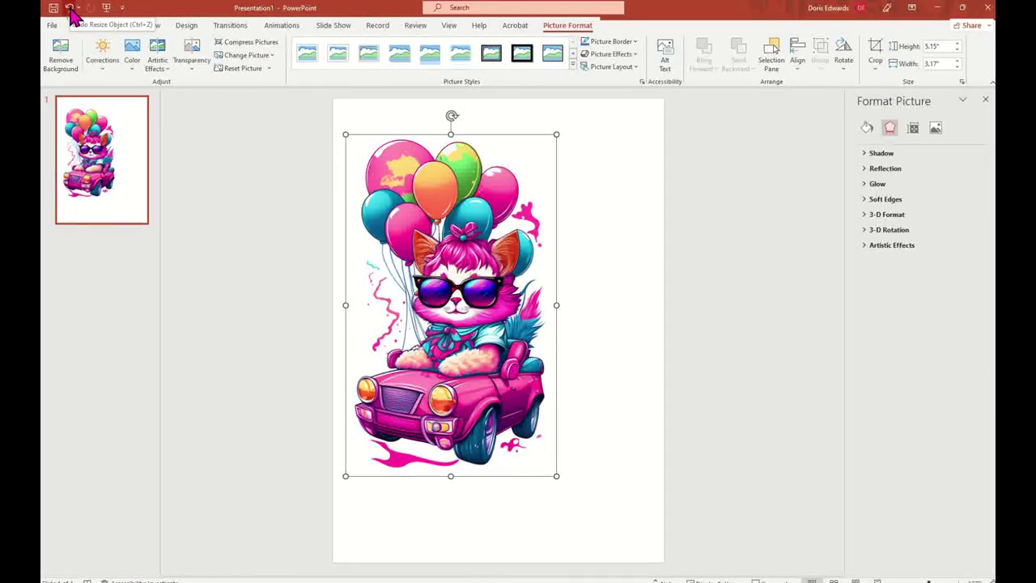
pyautogui.click(70, 8)
pyautogui.click(69, 8)
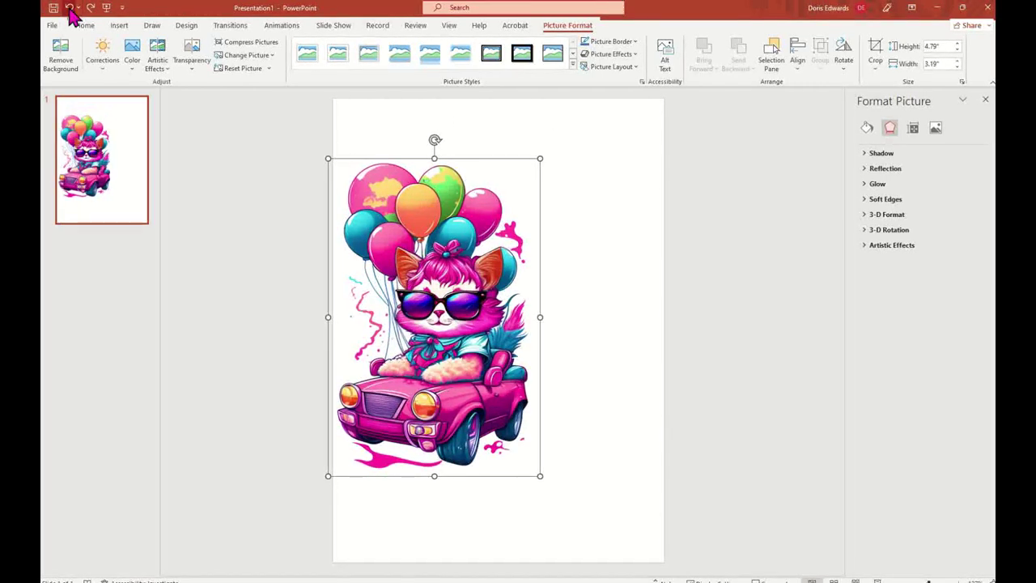
pyautogui.click(585, 308)
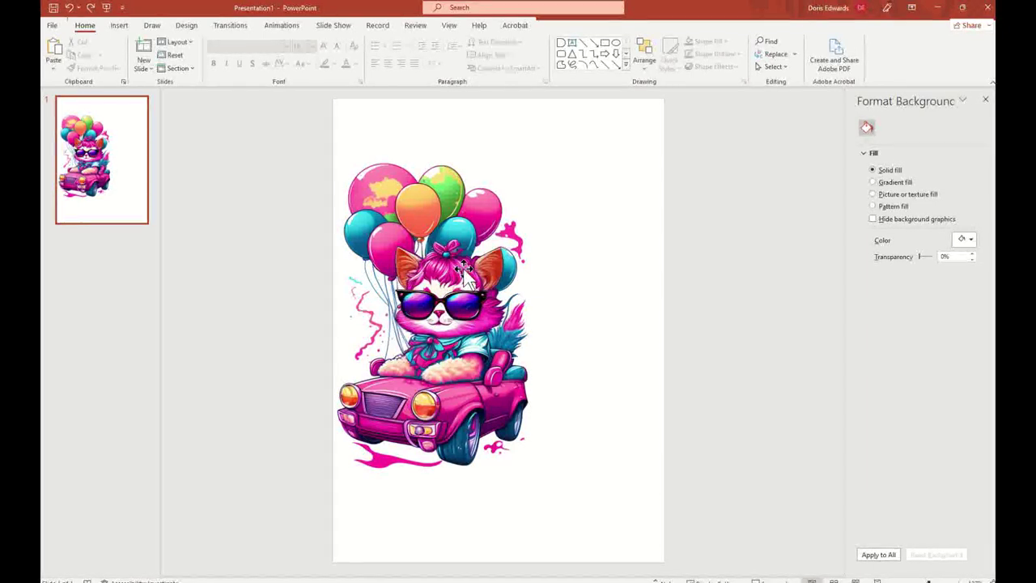
# Draw a 5 by 7 in rectangle covering the whole slide and send it to the back behind the cat picture
pyautogui.click(120, 26)
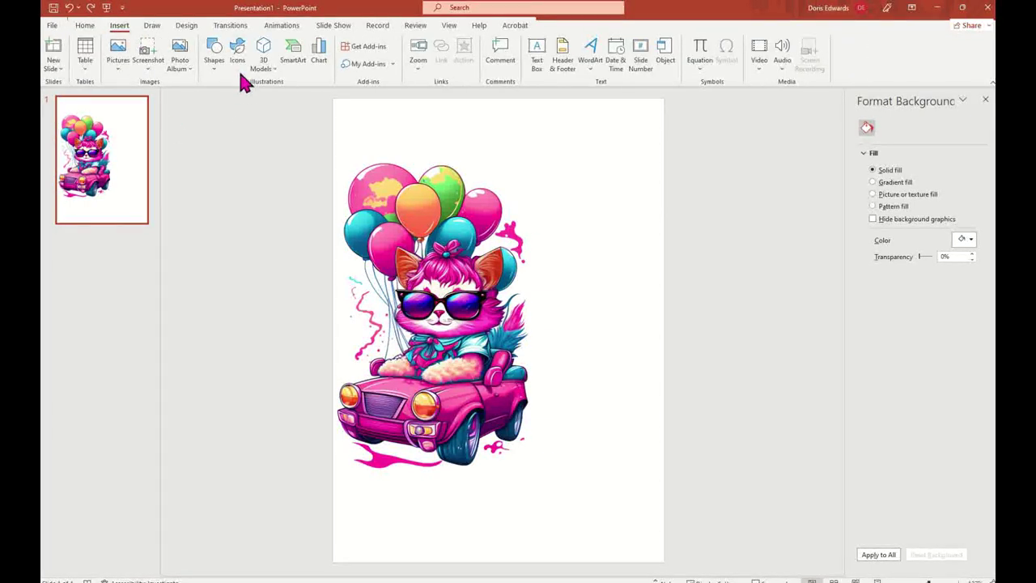
pyautogui.click(214, 64)
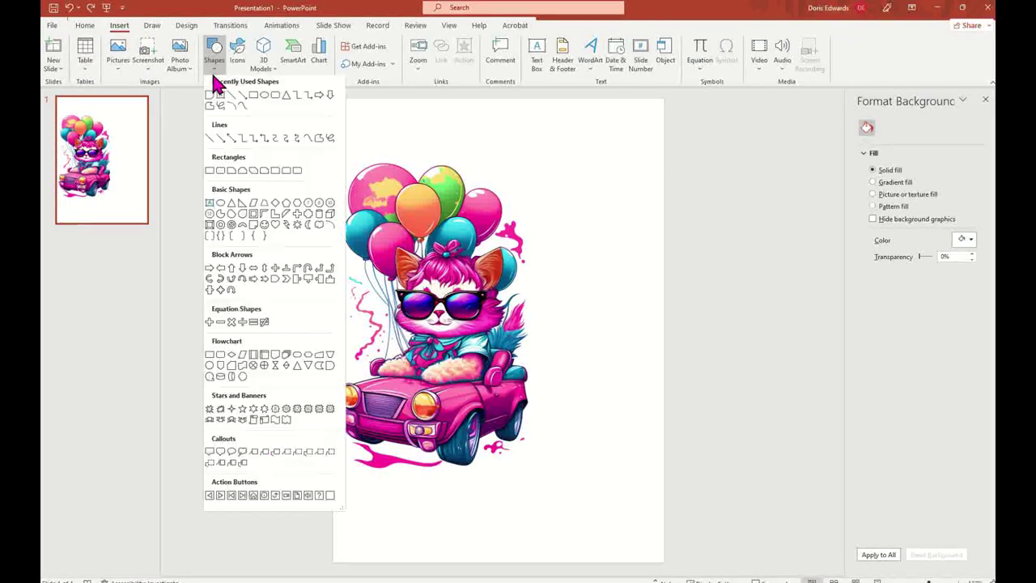
pyautogui.click(253, 98)
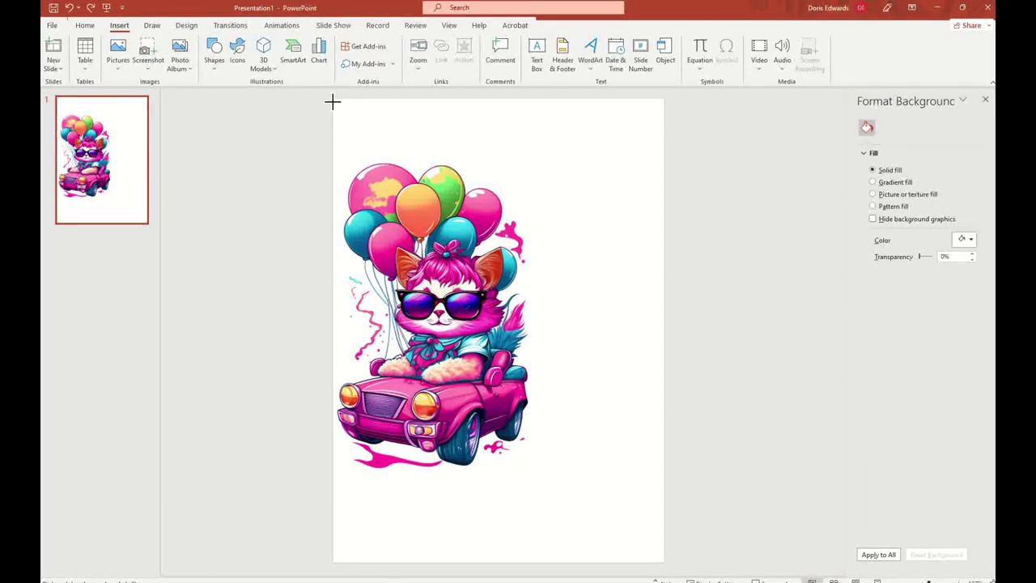
pyautogui.moveTo(333, 100); pyautogui.dragTo(664, 563)
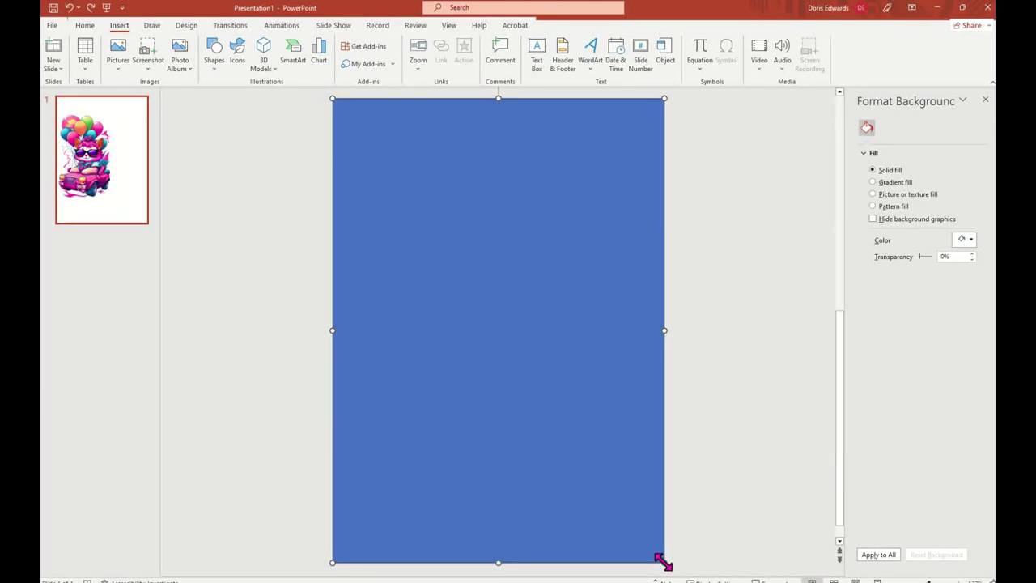
pyautogui.rightClick(508, 139)
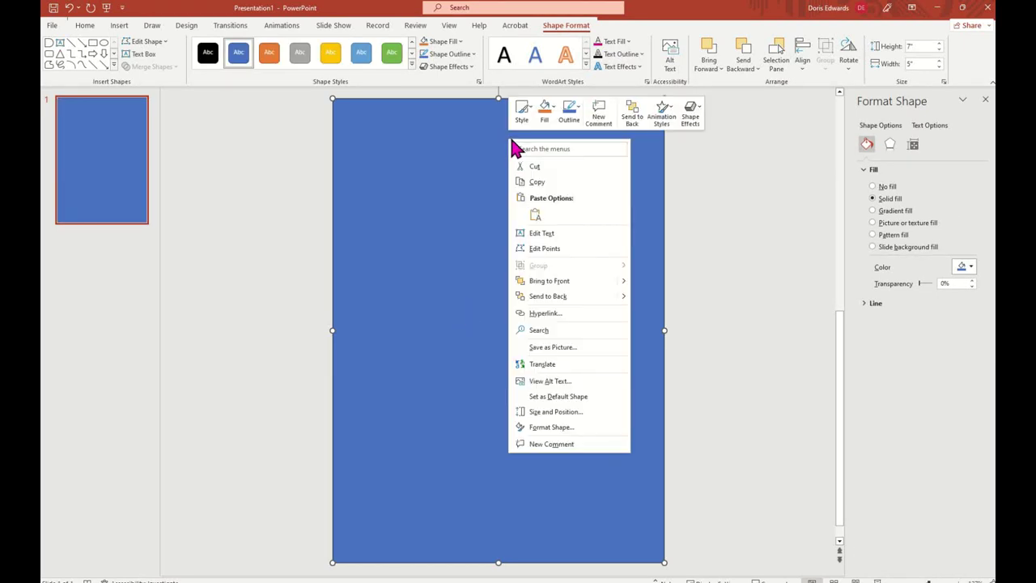
pyautogui.click(559, 297)
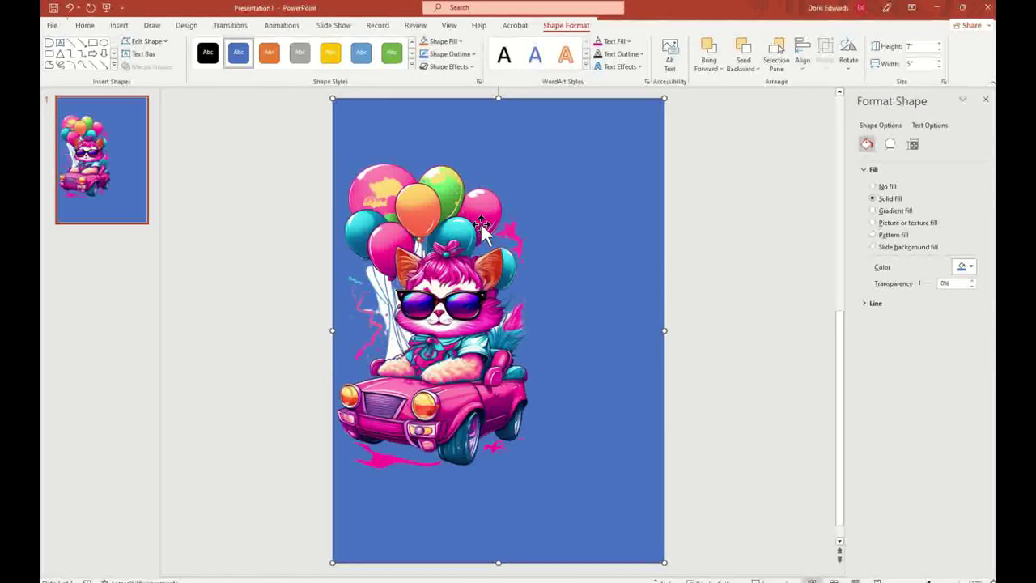
# Group the cat picture with the background rectangle and select only the rectangle inside the group
pyautogui.click(468, 235)
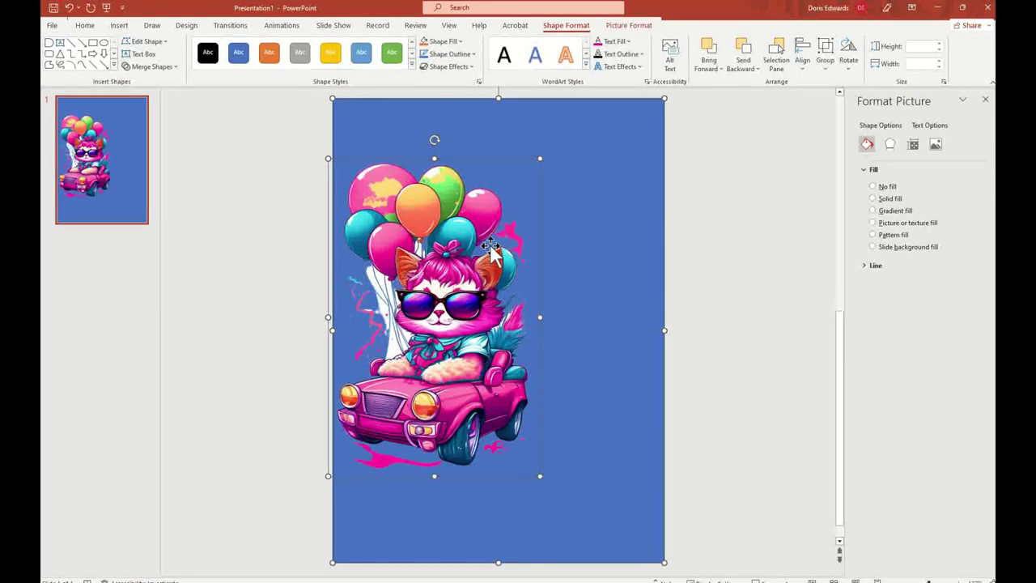
pyautogui.rightClick(491, 250)
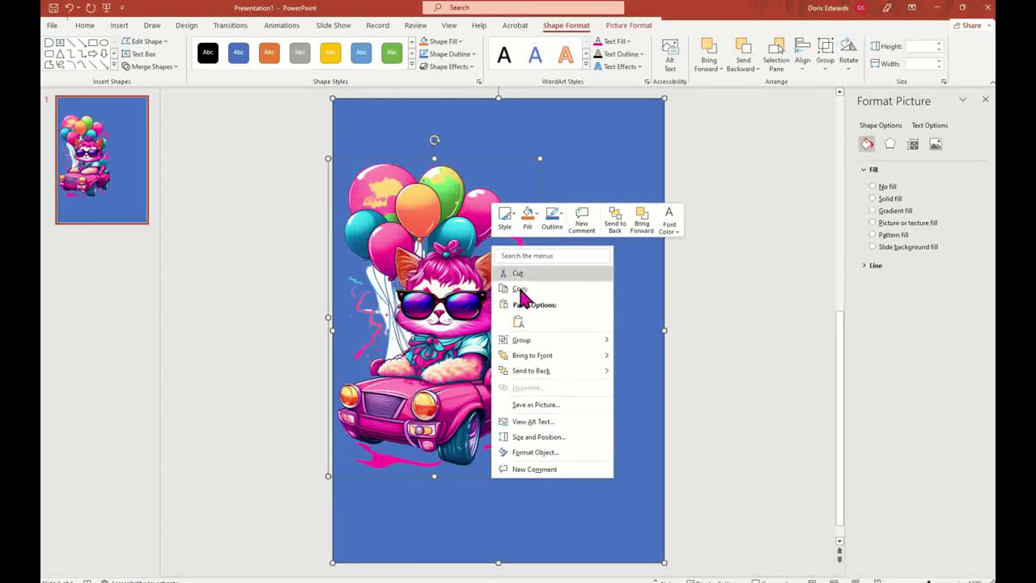
pyautogui.moveTo(532, 347)
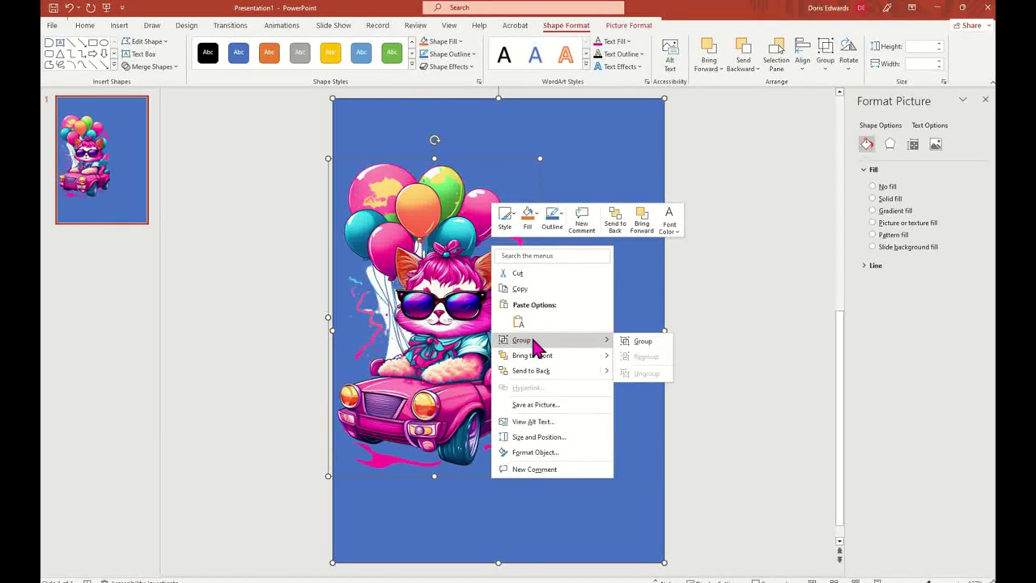
pyautogui.click(647, 344)
pyautogui.click(517, 132)
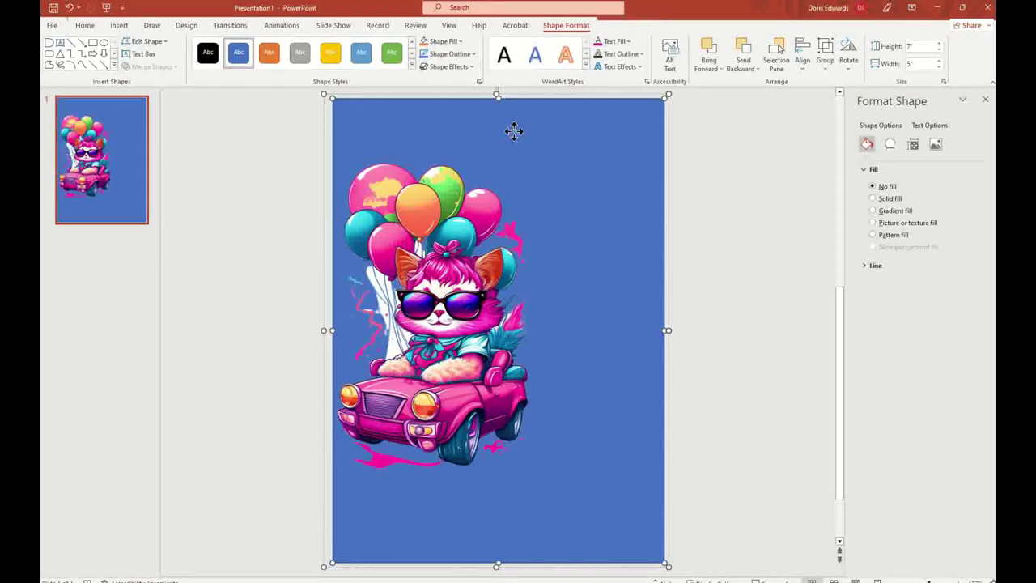
pyautogui.moveTo(471, 140)
pyautogui.mouseDown()
pyautogui.moveTo(650, 173)
pyautogui.moveTo(465, 141)
pyautogui.mouseUp()
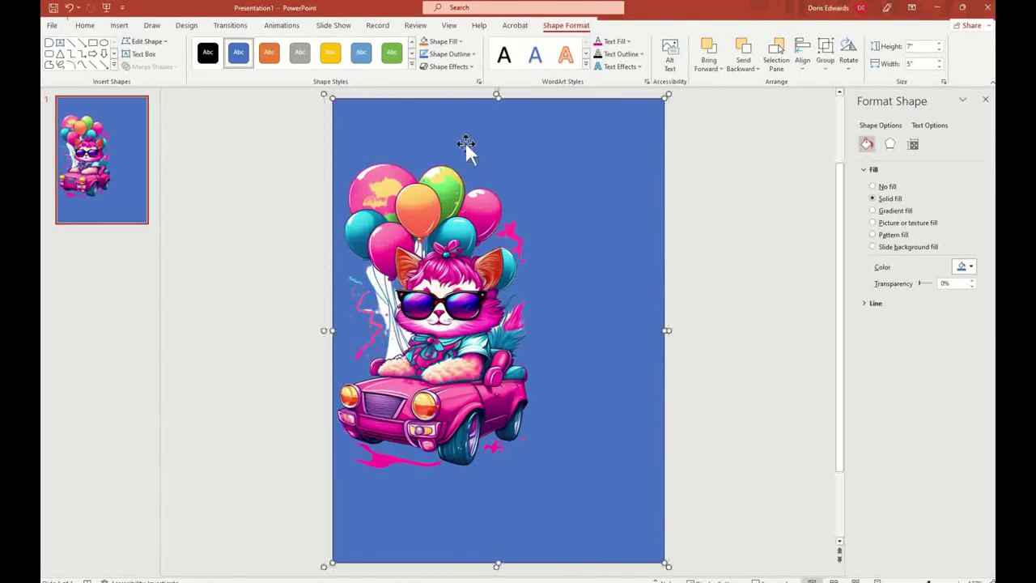
# Try to ungroup the cat picture and the background rectangle, and clear the selection
pyautogui.keyDown('shift'); pyautogui.click(462, 252); pyautogui.keyUp('shift')
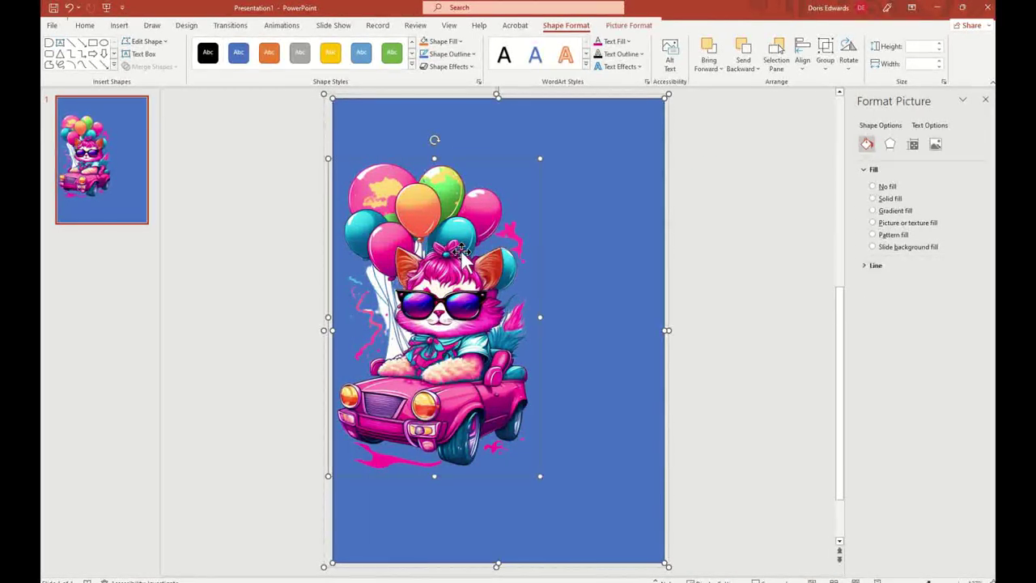
pyautogui.rightClick(461, 252)
pyautogui.moveTo(508, 349)
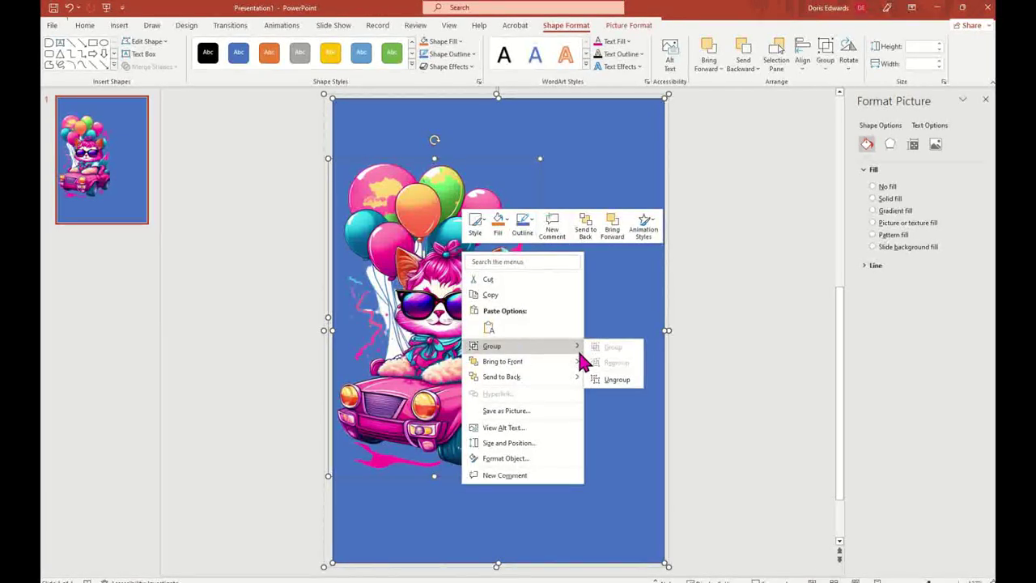
pyautogui.click(617, 378)
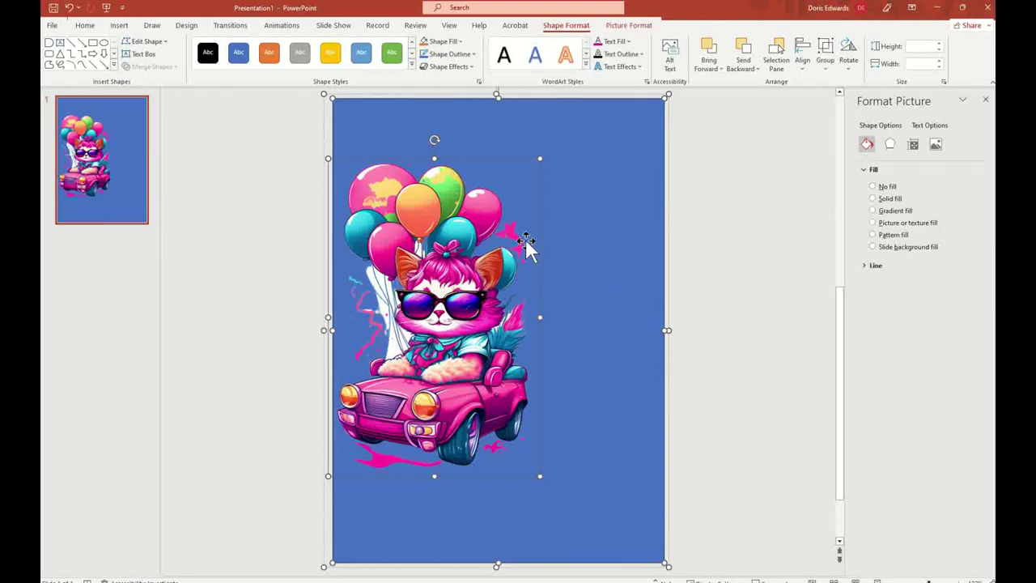
pyautogui.press('Escape')
pyautogui.click(585, 255)
pyautogui.moveTo(551, 178)
pyautogui.mouseDown()
pyautogui.moveTo(576, 203)
pyautogui.moveTo(678, 227)
pyautogui.moveTo(547, 183)
pyautogui.mouseUp()
pyautogui.click(672, 255)
pyautogui.click(648, 264)
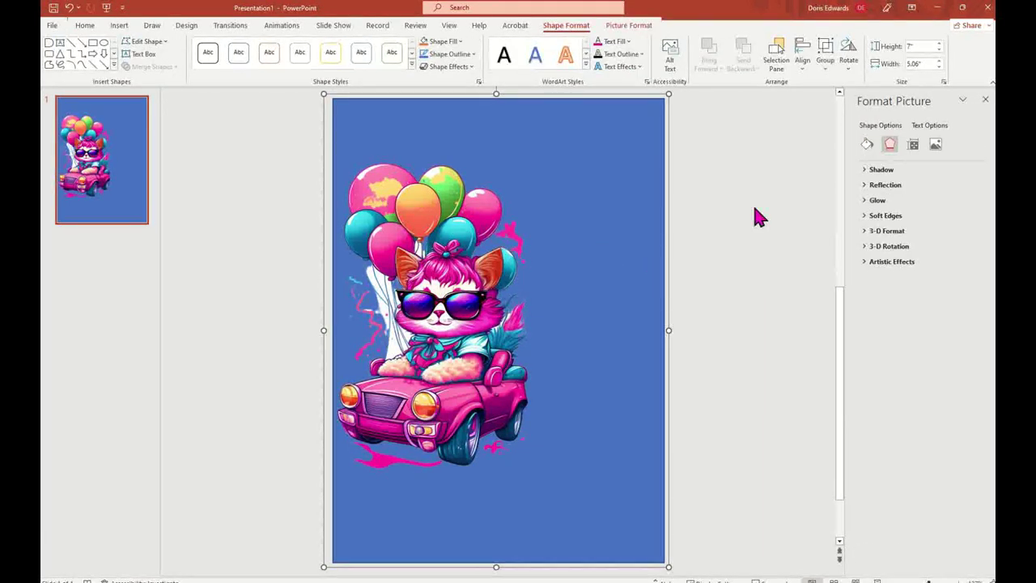
# Try repositioning the cat picture and the background rectangle separately, and undo the moves
pyautogui.moveTo(569, 175); pyautogui.dragTo(586, 168)
pyautogui.click(599, 168)
pyautogui.moveTo(658, 183); pyautogui.dragTo(585, 138)
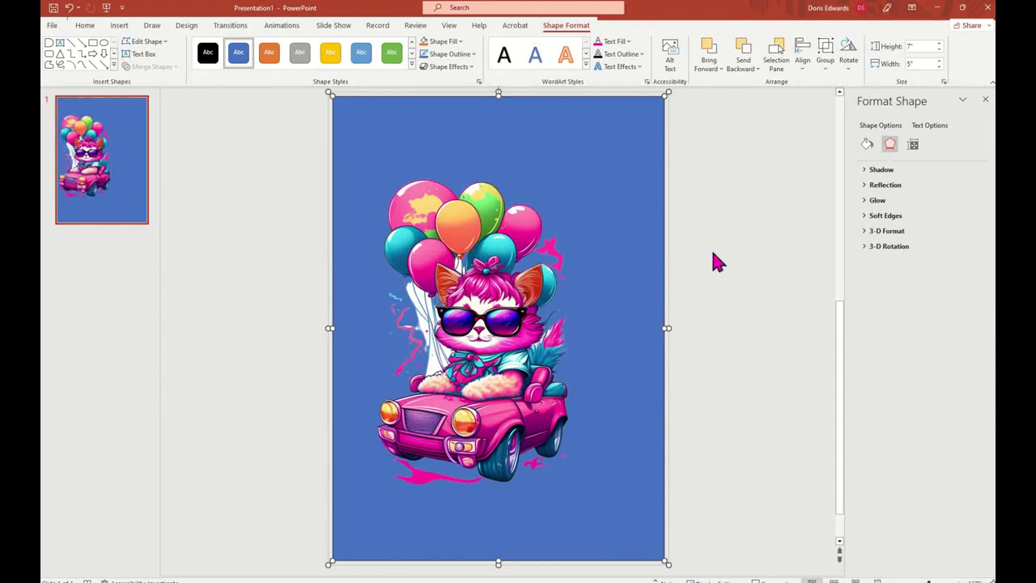
pyautogui.click(70, 8)
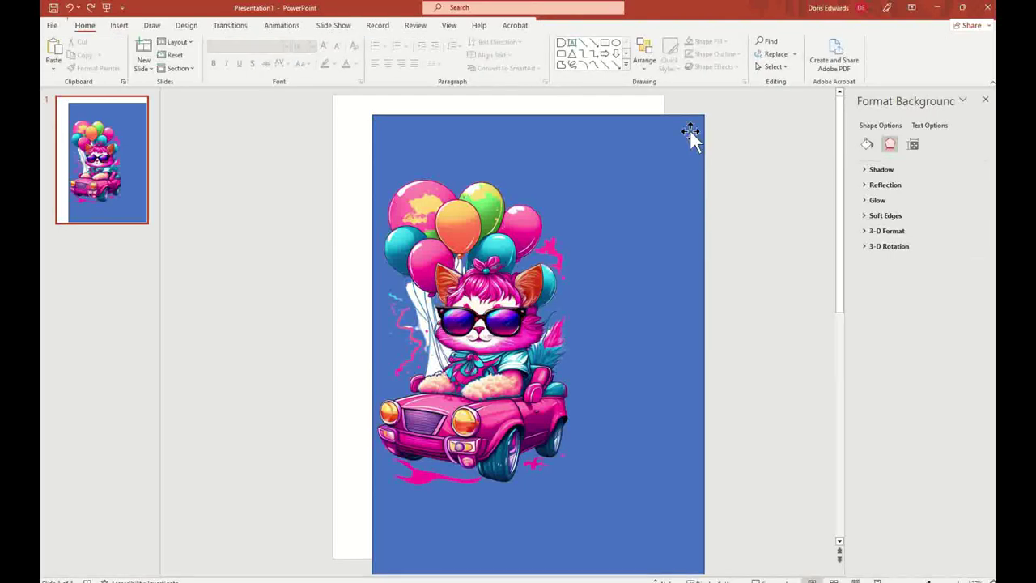
pyautogui.moveTo(689, 130); pyautogui.dragTo(639, 127)
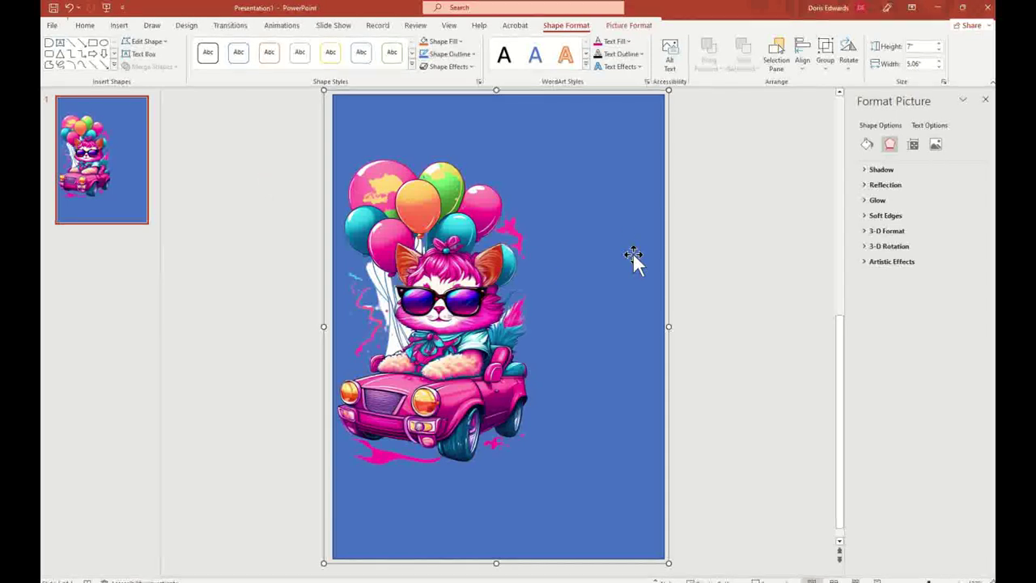
# Add a text box reading "IT'S YOUR Big Day!" above and to the right of the balloons, near the slide's right edge
pyautogui.click(119, 26)
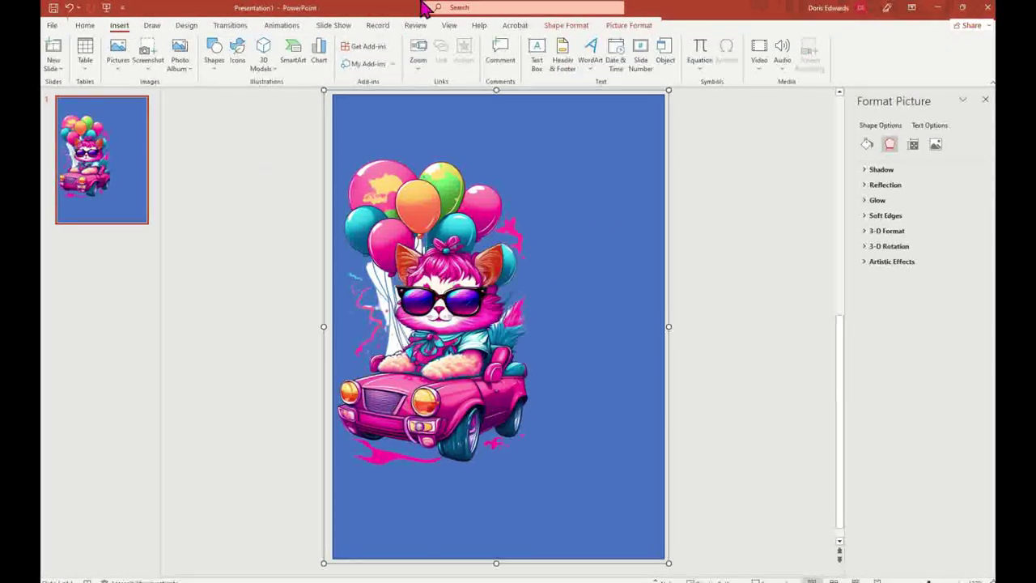
pyautogui.click(538, 65)
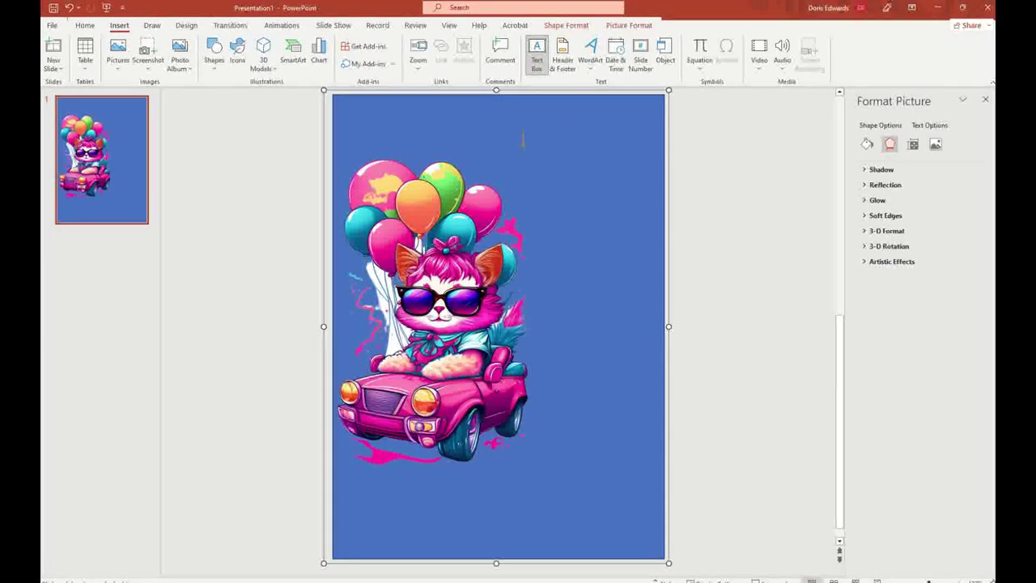
pyautogui.moveTo(528, 141); pyautogui.dragTo(650, 201)
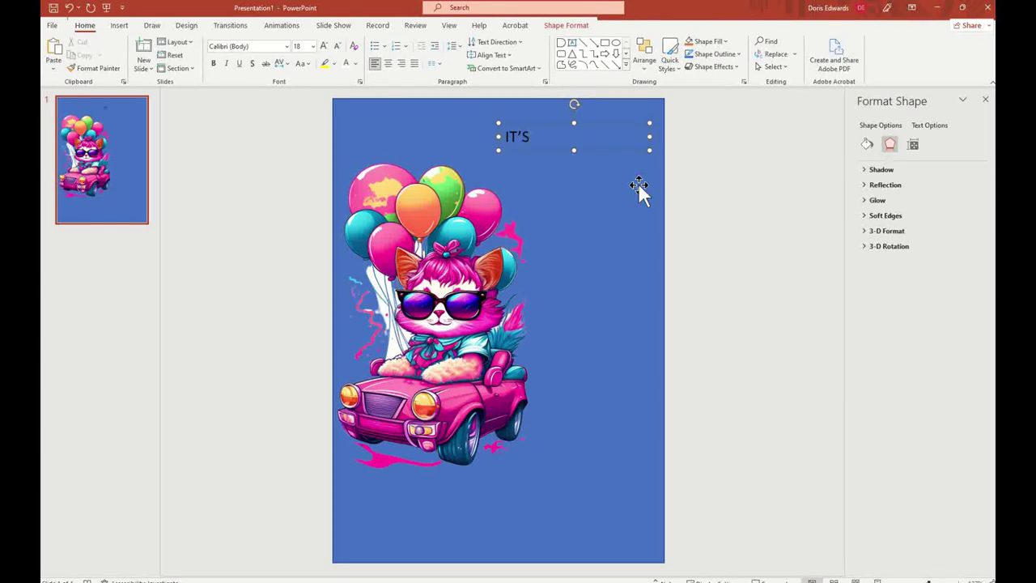
pyautogui.write("IT'S YOUR biG")
pyautogui.write('y!')
pyautogui.click(616, 124)
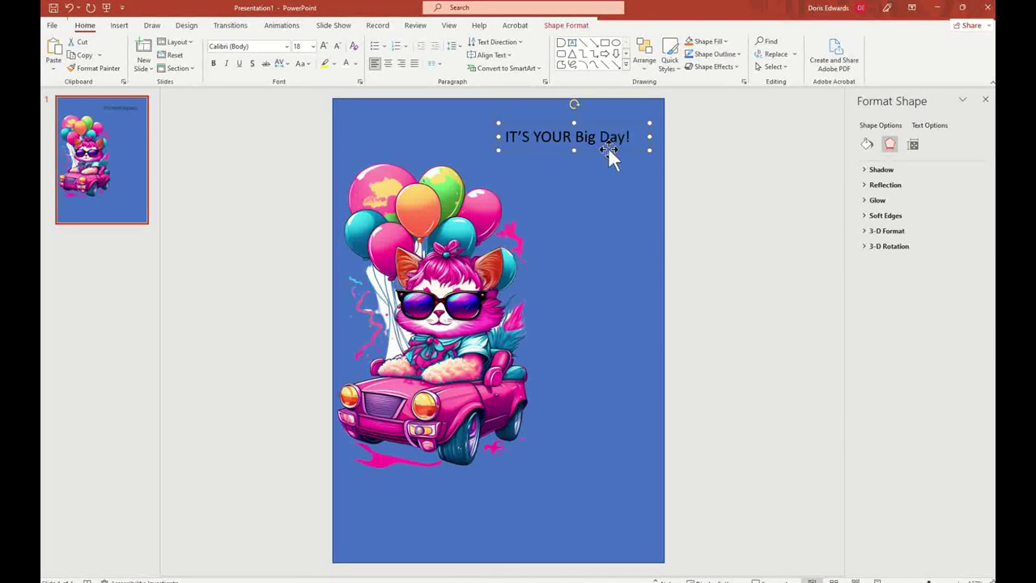
pyautogui.moveTo(608, 150); pyautogui.dragTo(623, 153)
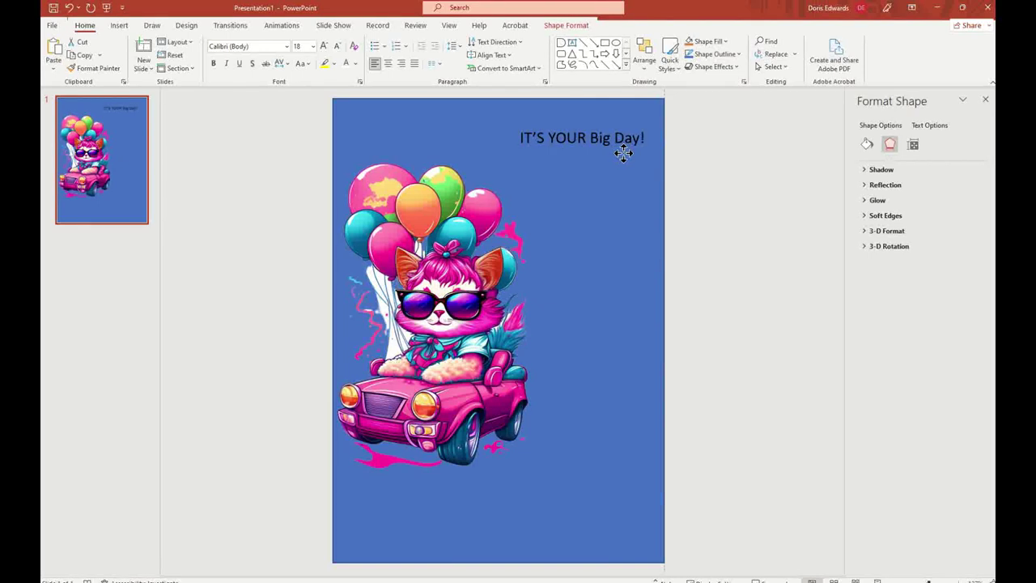
# Format the whole heading text in white Yellowtail at 32 points
pyautogui.click(517, 134)
pyautogui.click(518, 134)
pyautogui.click(521, 137)
pyautogui.moveTo(536, 143); pyautogui.dragTo(647, 143)
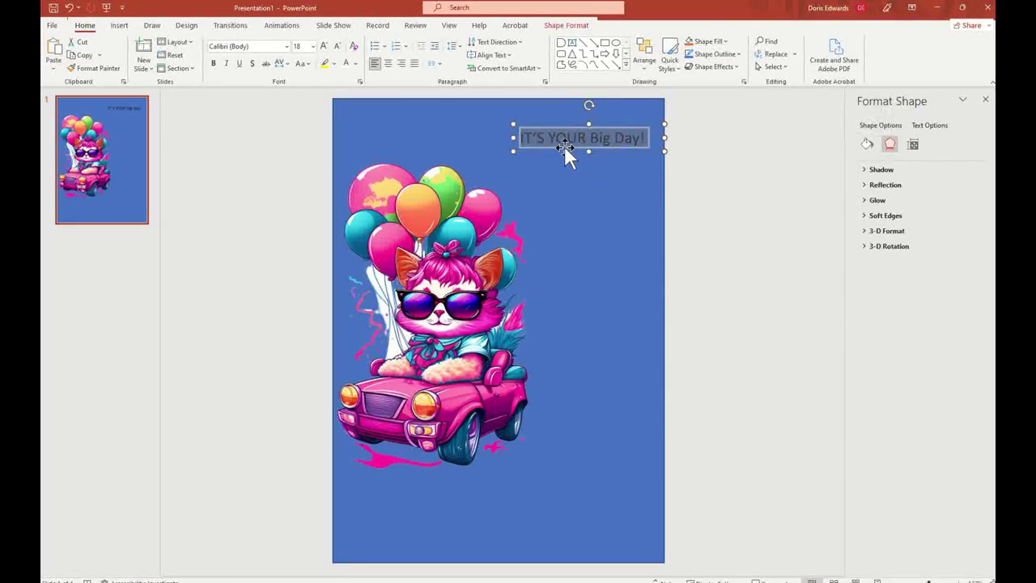
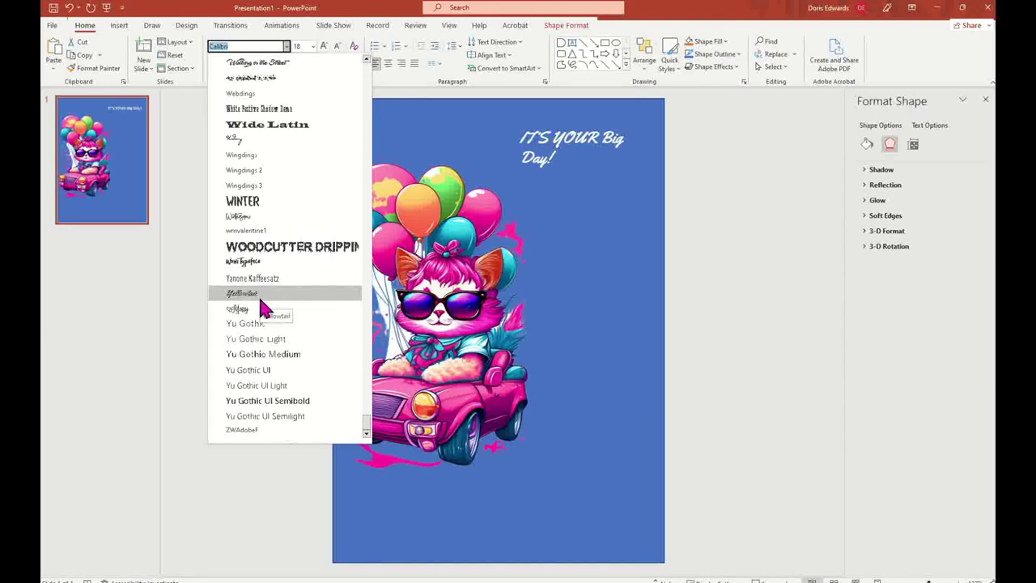
pyautogui.click(259, 295)
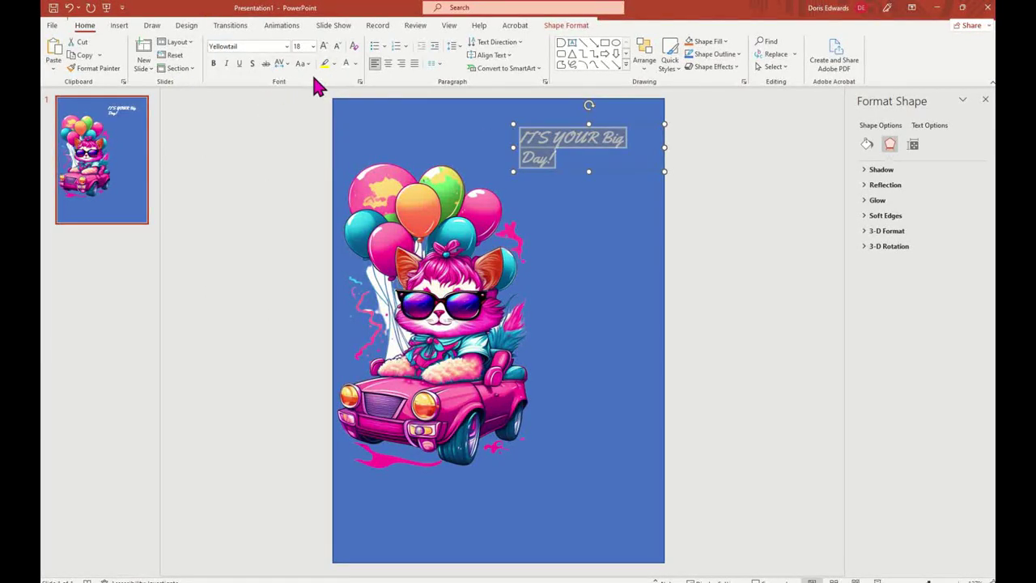
pyautogui.click(313, 47)
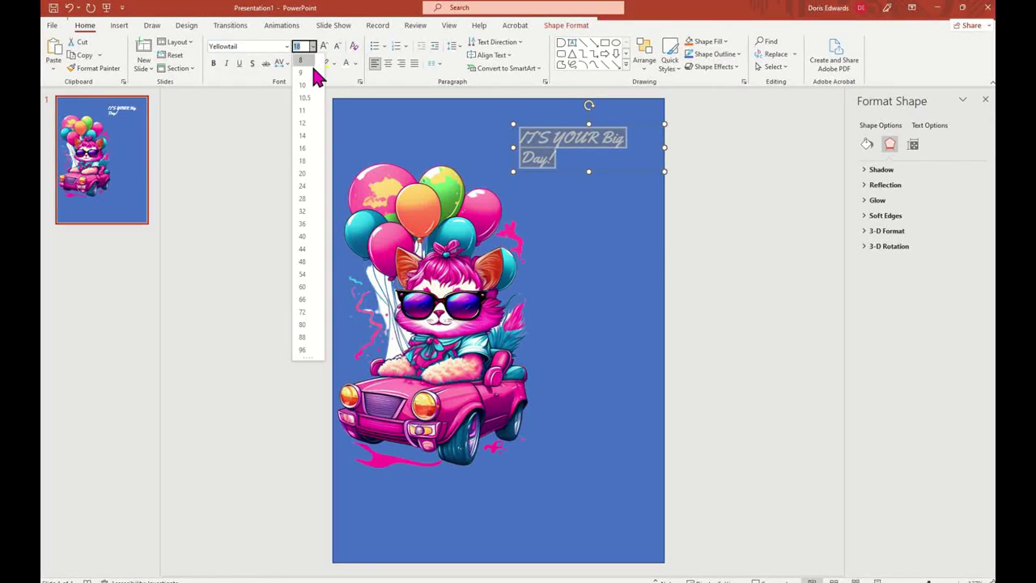
pyautogui.click(309, 210)
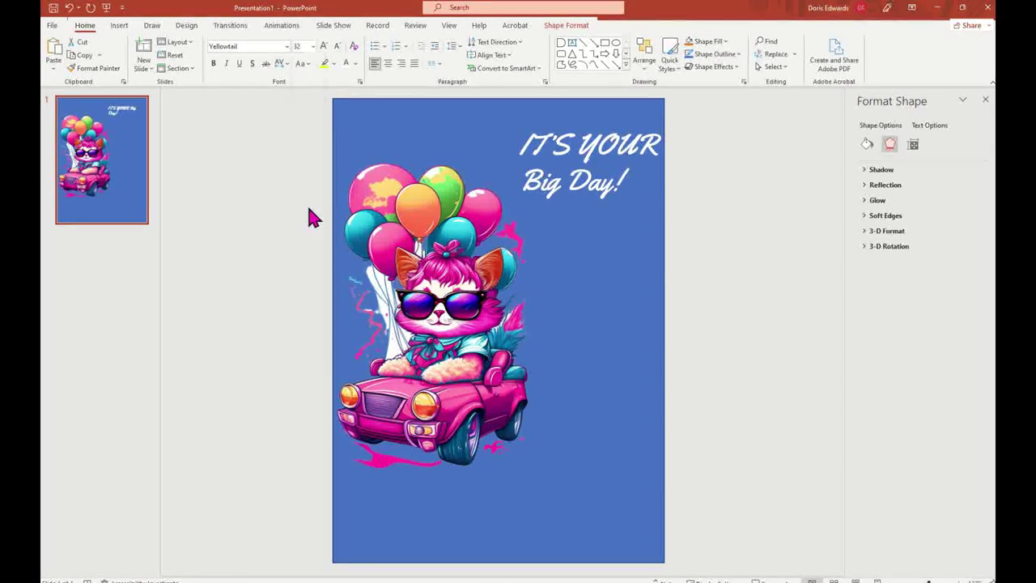
# Change the capitalised words in the heading so that it reads "It's your Big Day!"
pyautogui.click(591, 151)
pyautogui.moveTo(578, 148); pyautogui.dragTo(656, 147)
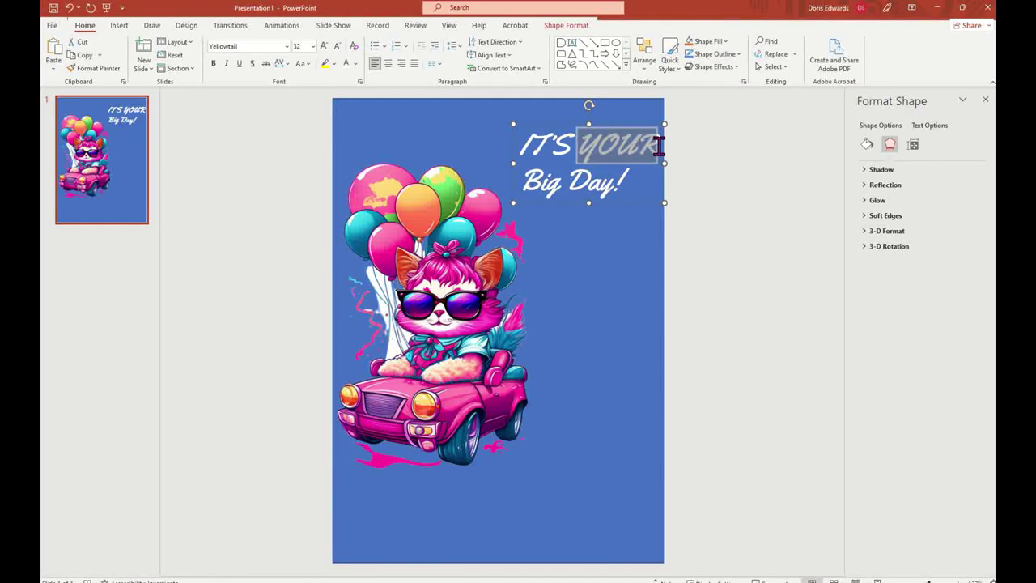
pyautogui.write('you')
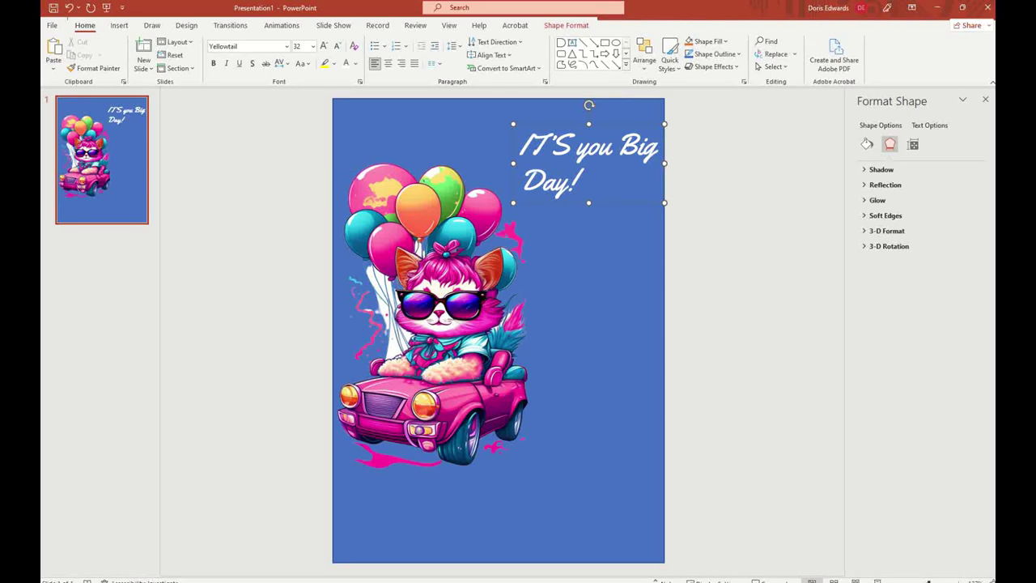
pyautogui.write('r')
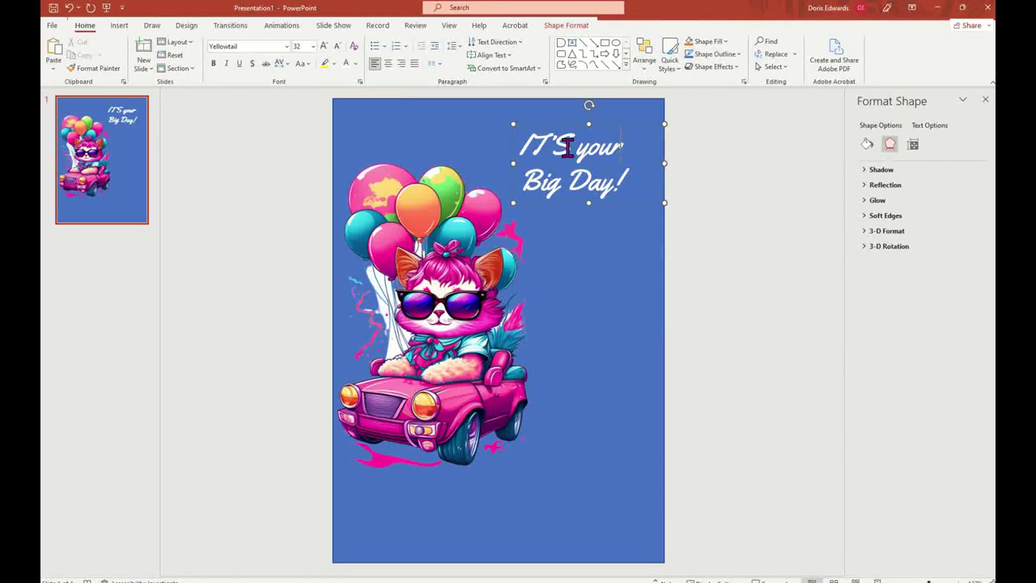
pyautogui.moveTo(542, 142); pyautogui.dragTo(560, 141)
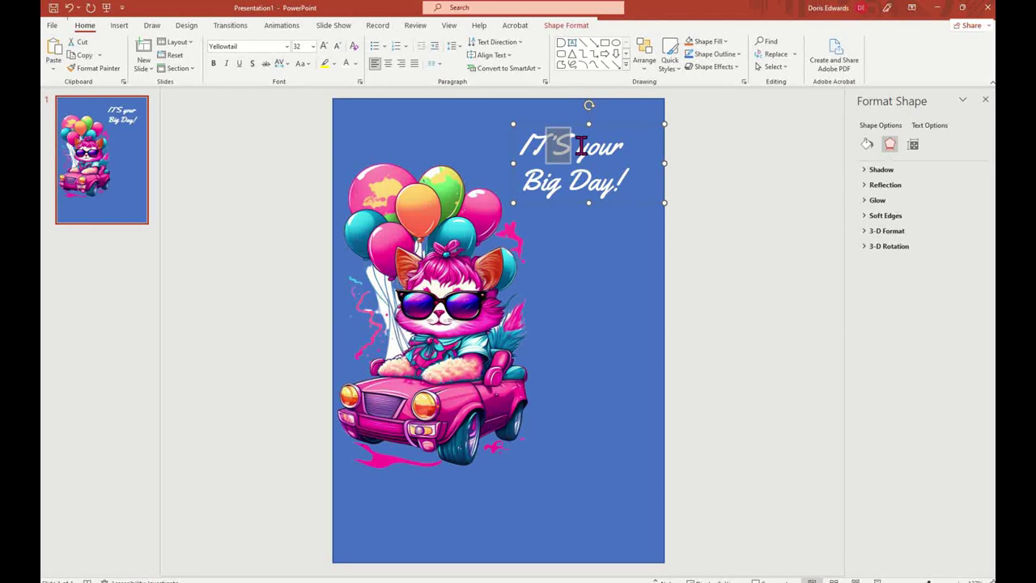
pyautogui.press('BackSpace')
pyautogui.press('BackSpace')
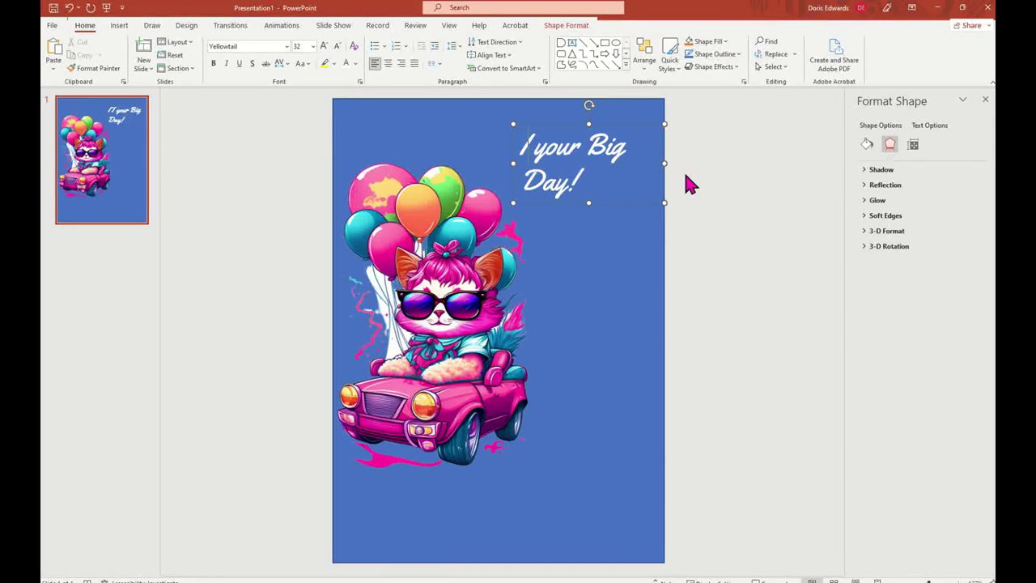
pyautogui.write("t'")
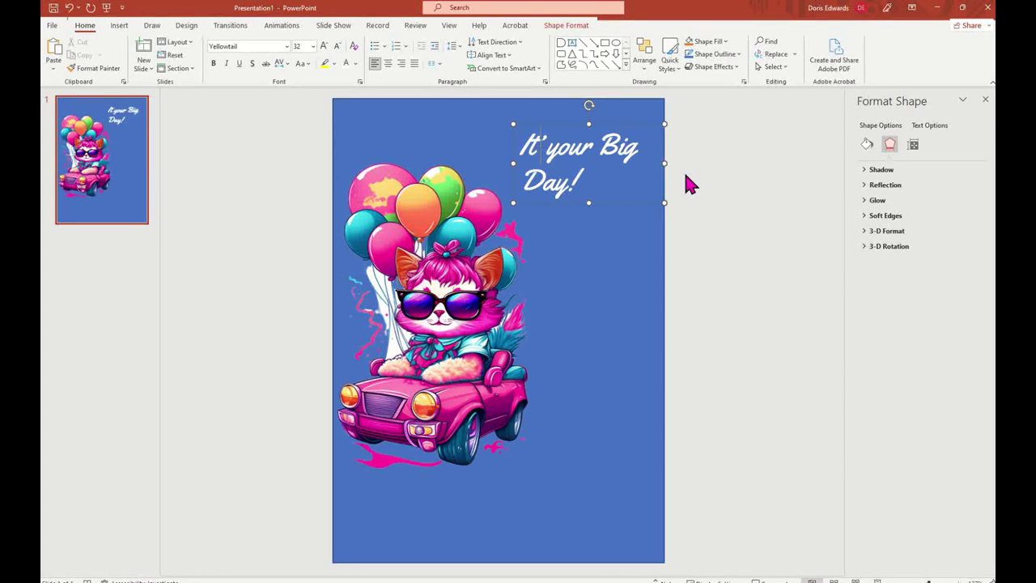
pyautogui.write('s')
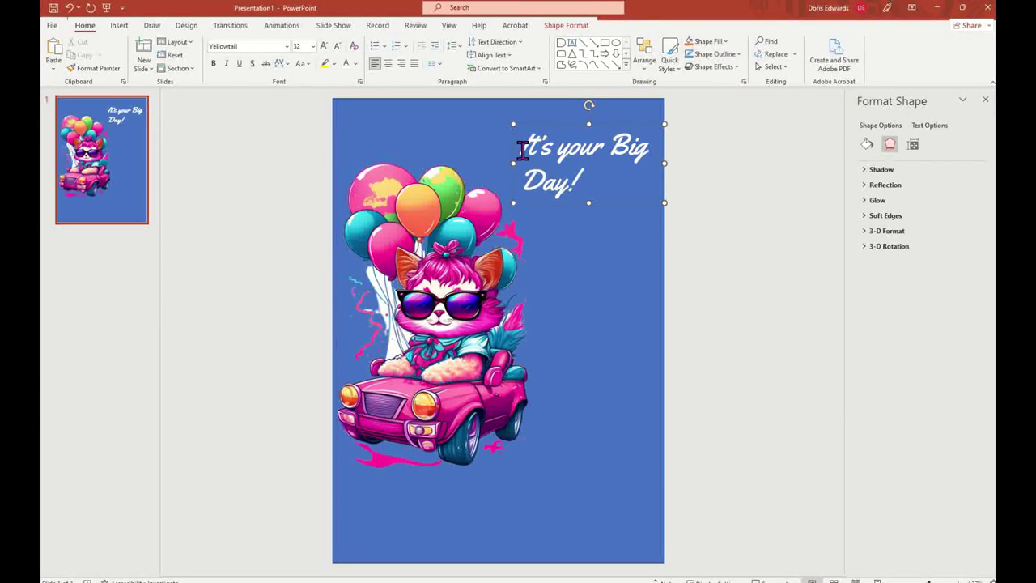
# Centre the heading text within its text box and deselect it
pyautogui.click(605, 123)
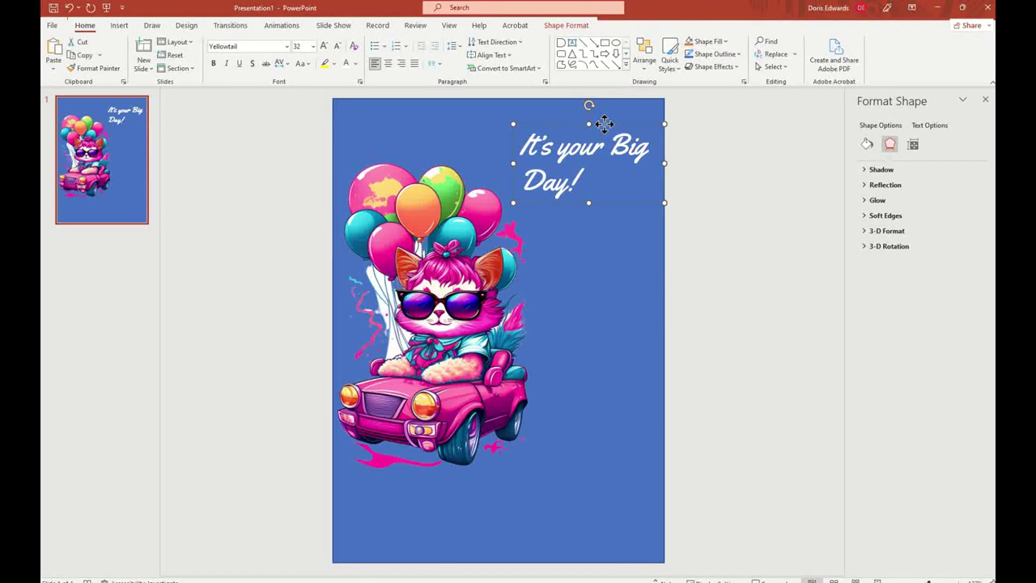
pyautogui.click(387, 63)
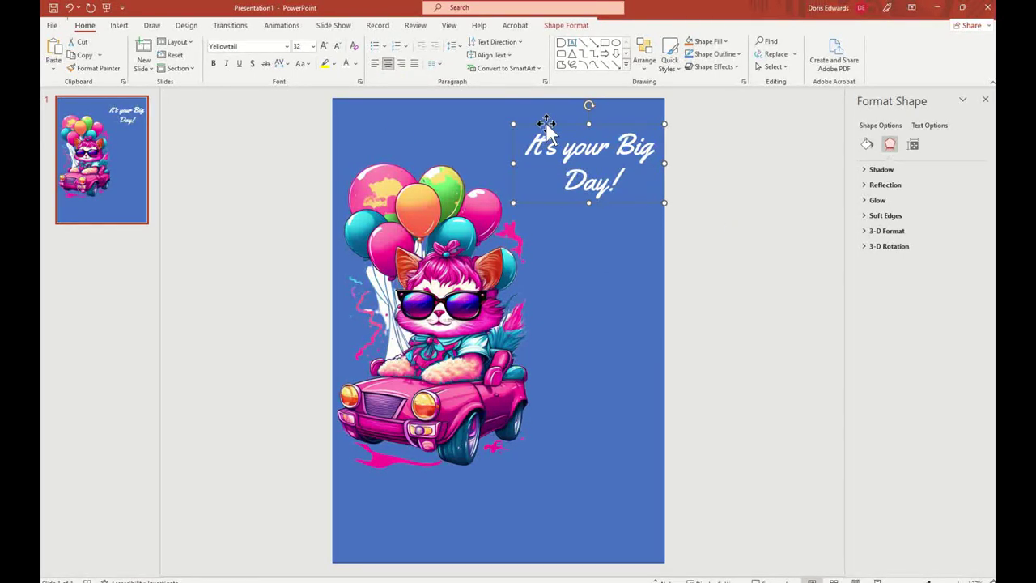
pyautogui.click(705, 212)
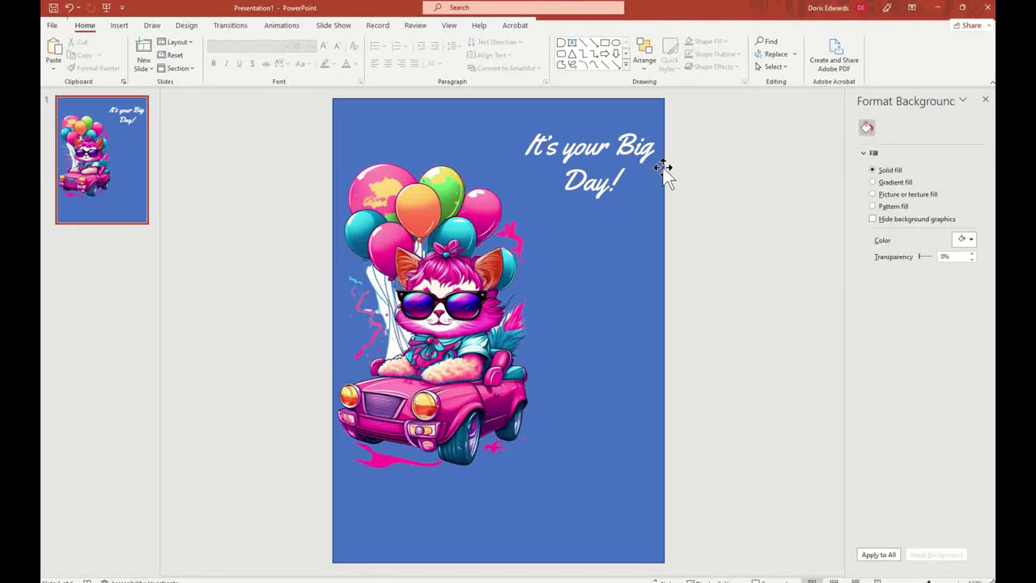
pyautogui.click(646, 142)
pyautogui.click(701, 166)
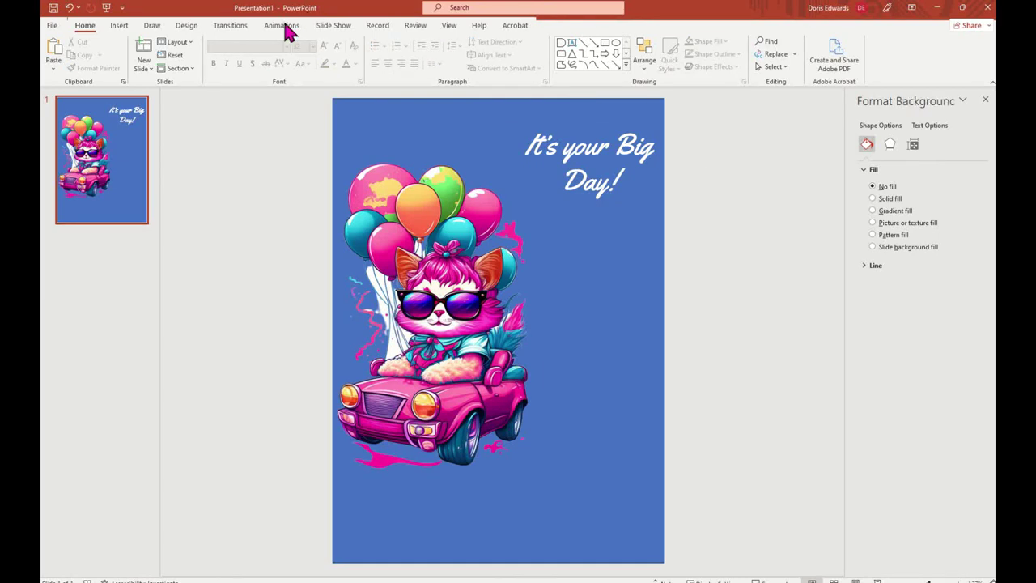
# Add a text box below the heading reading "Let's Go for a Ride on the Town and Celebrate", with "YOU" on a new line
pyautogui.click(123, 26)
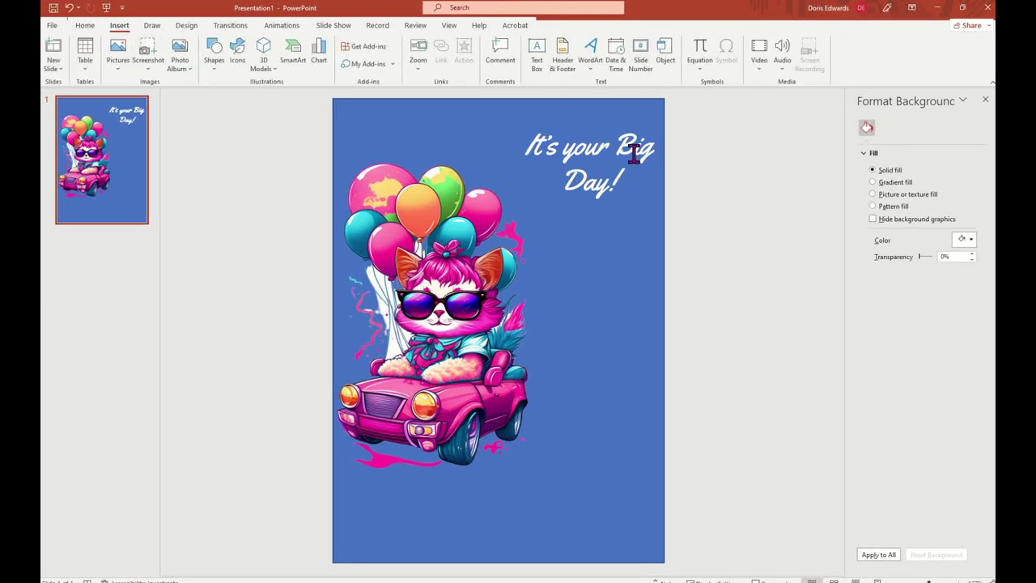
pyautogui.click(624, 179)
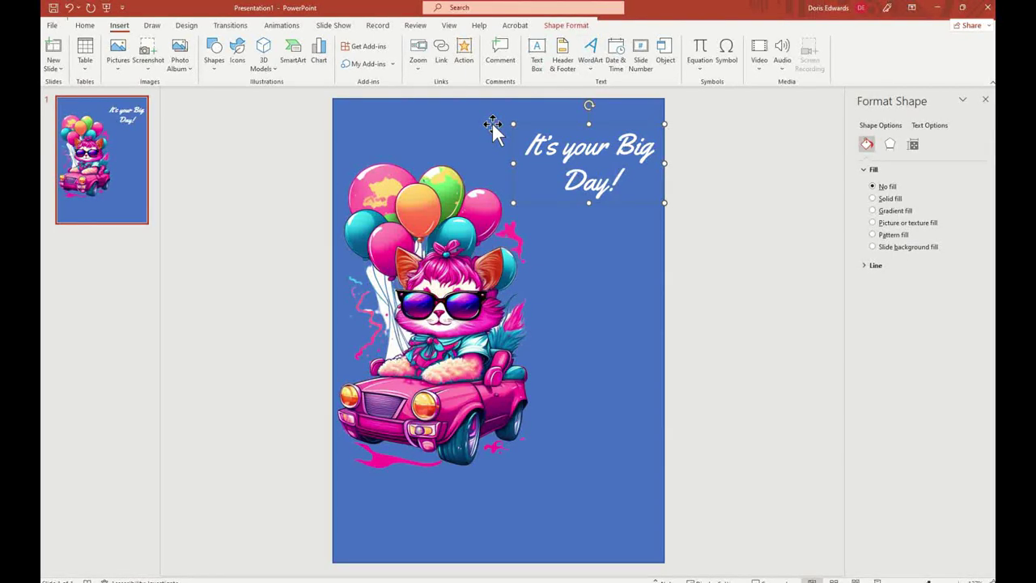
pyautogui.click(536, 59)
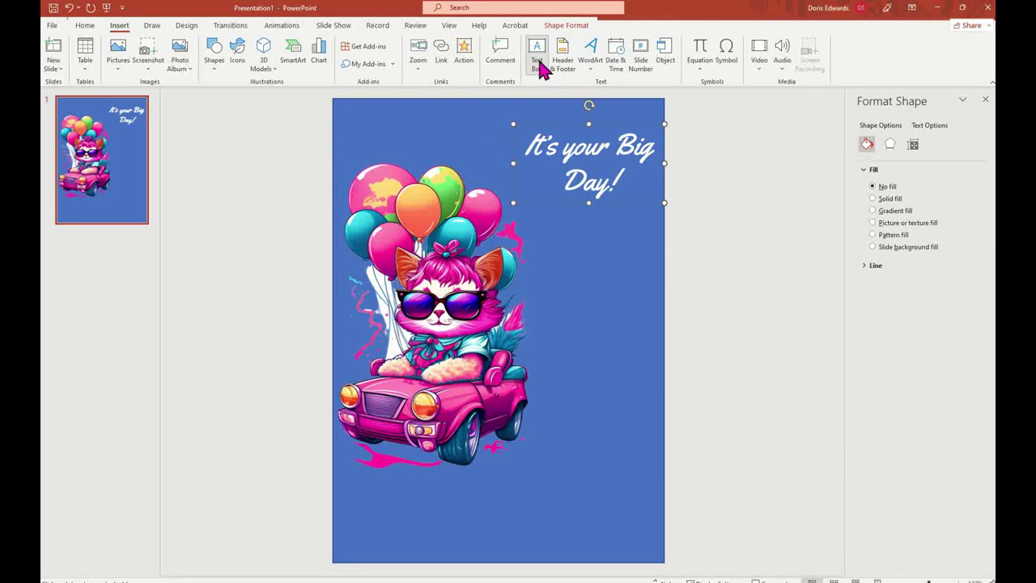
pyautogui.moveTo(536, 226); pyautogui.dragTo(654, 517)
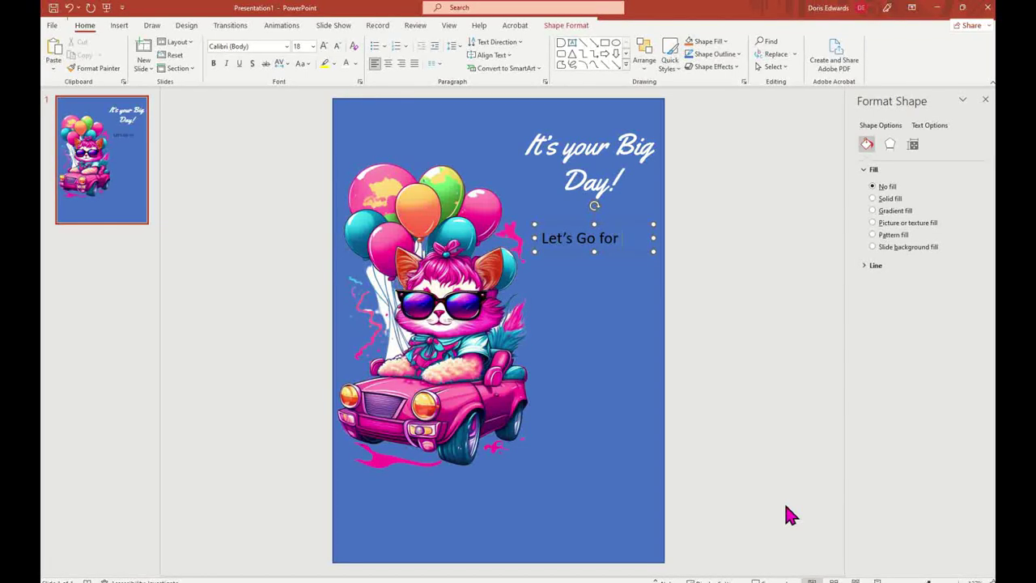
pyautogui.write('ide on the Town and')
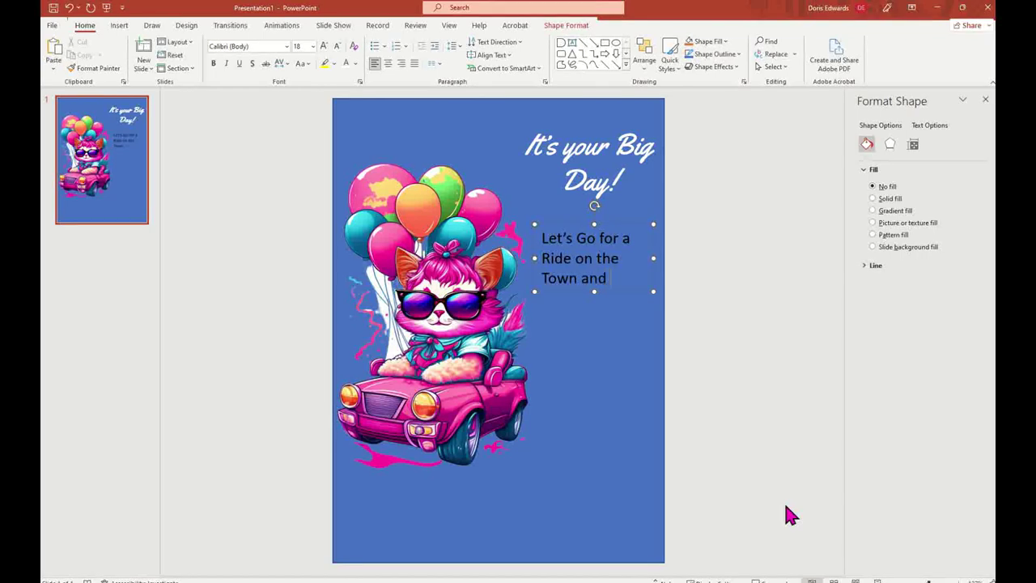
pyautogui.write(' Celebrat')
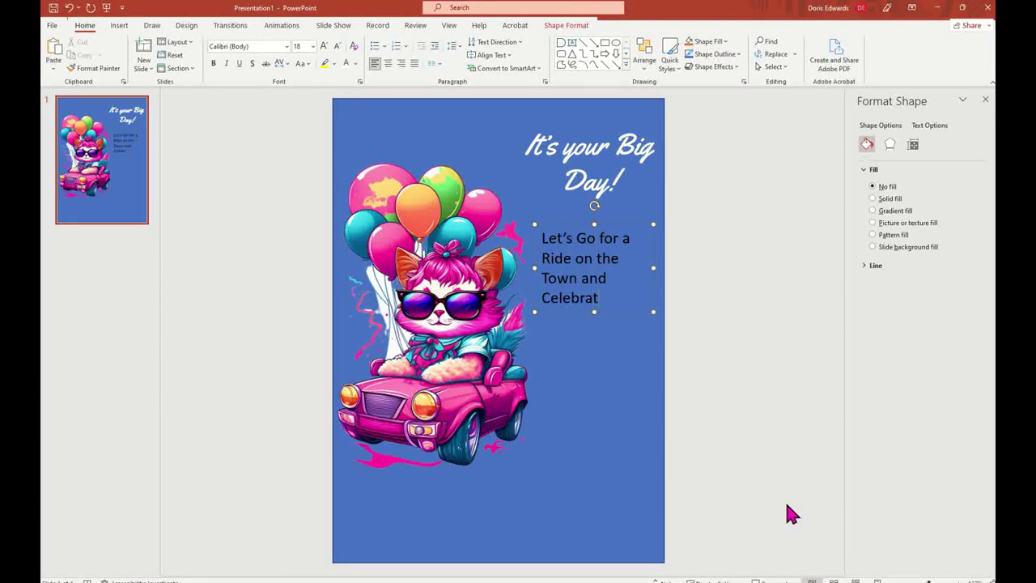
pyautogui.write('e')
pyautogui.press('Return')
pyautogui.write('YOU')
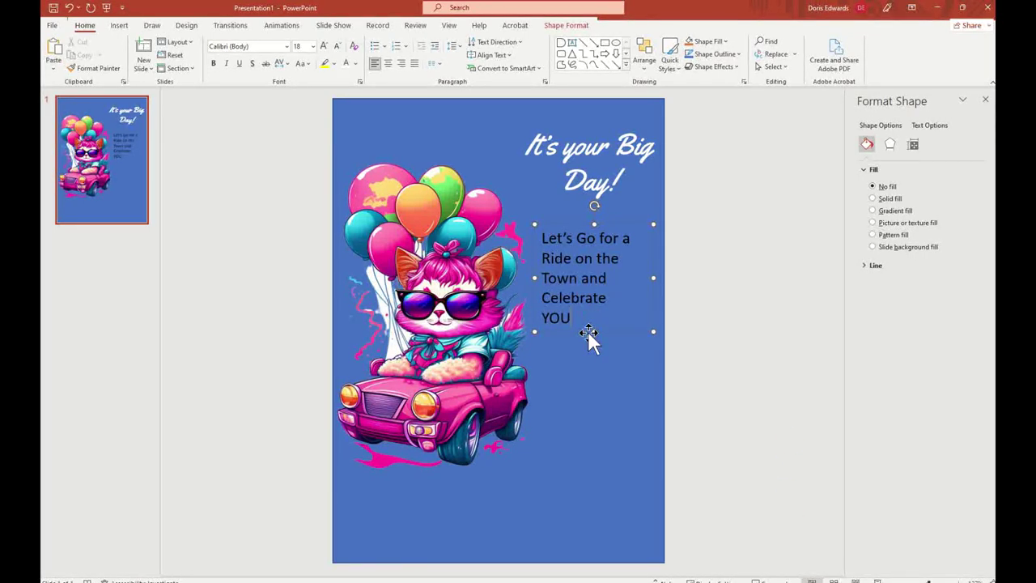
# Centre the message text below the heading and format it in white Yellowtail at 28 points
pyautogui.moveTo(576, 320); pyautogui.dragTo(538, 235)
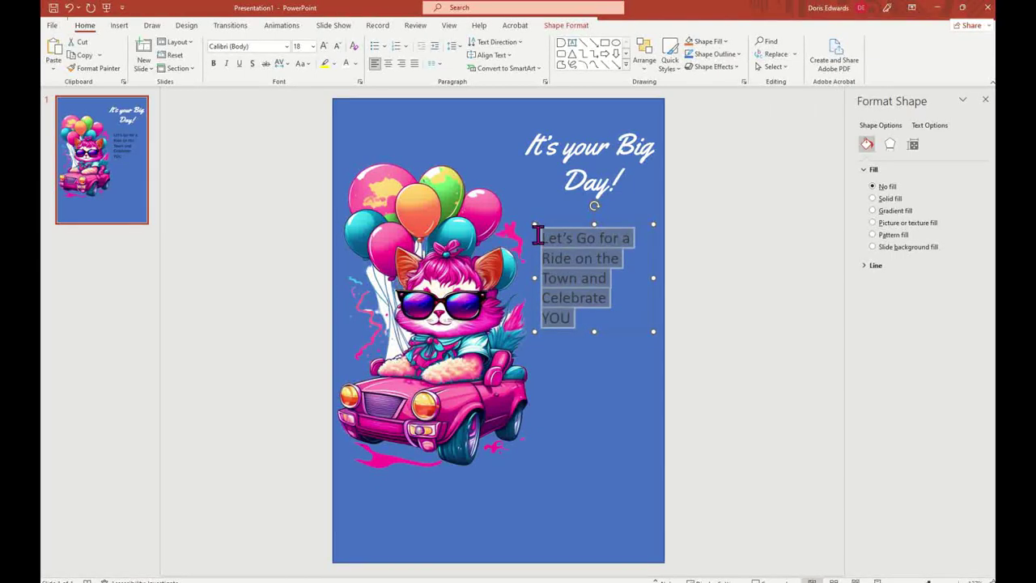
pyautogui.click(388, 64)
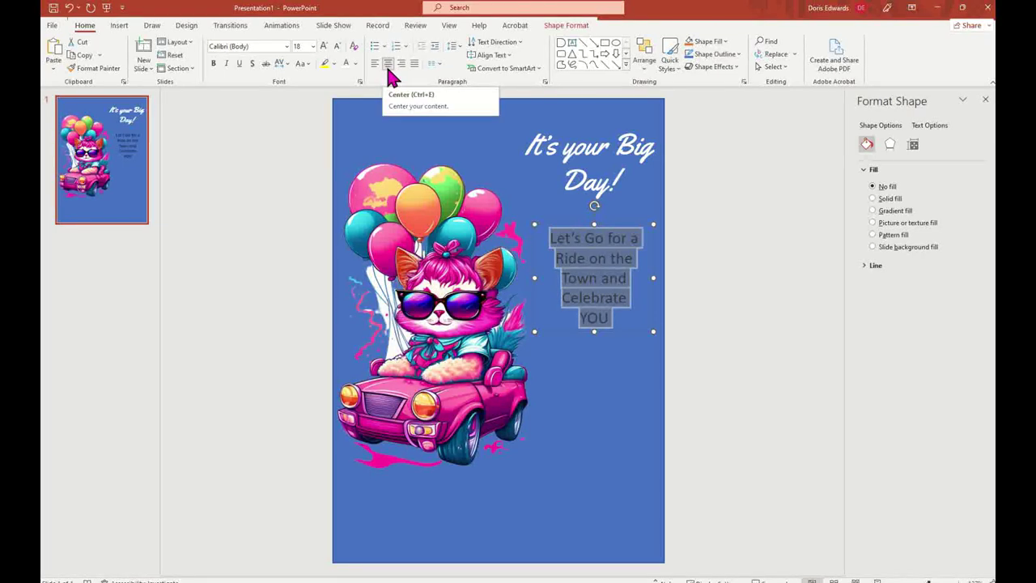
pyautogui.click(312, 46)
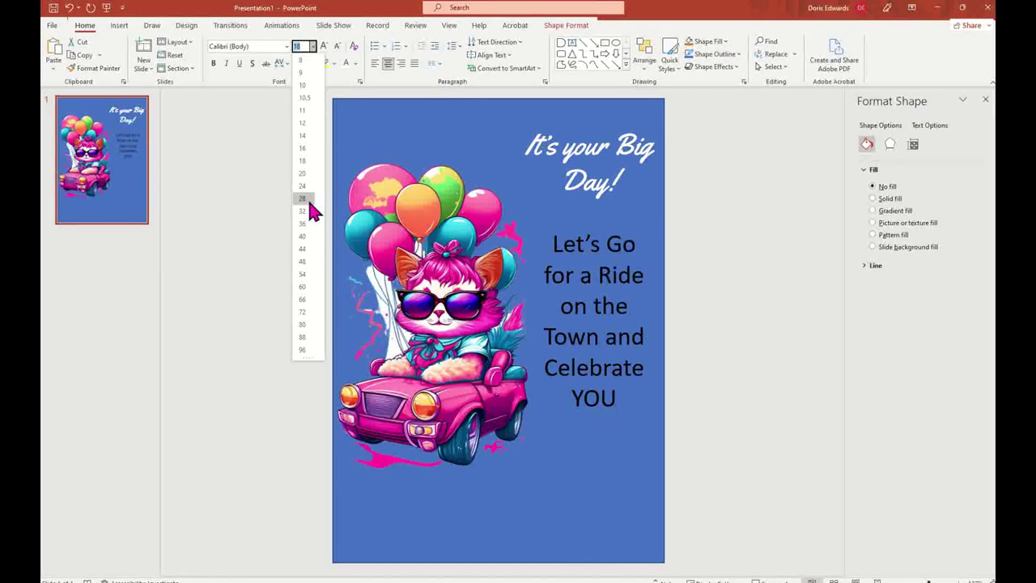
pyautogui.click(308, 200)
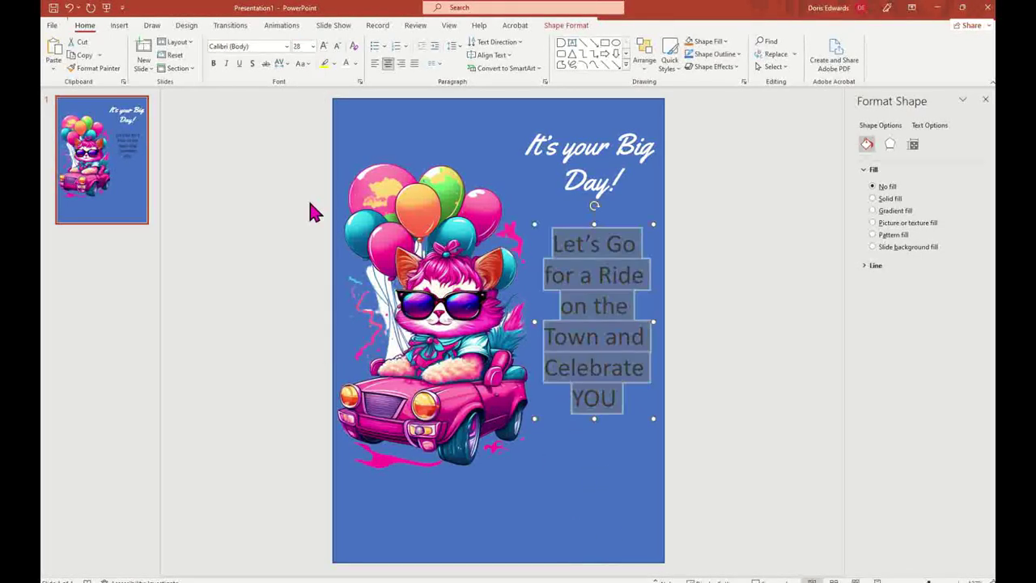
pyautogui.click(345, 63)
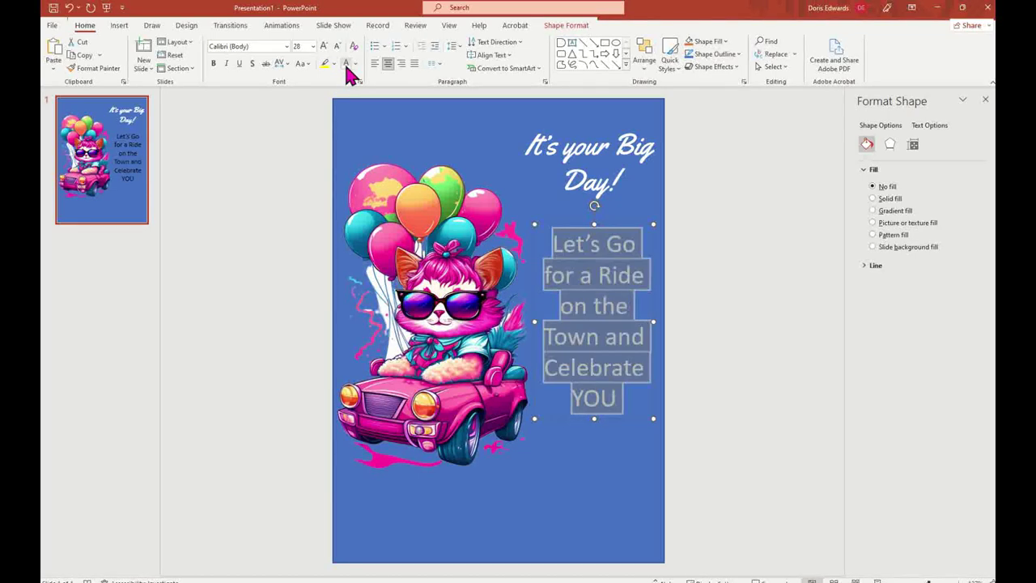
pyautogui.click(287, 47)
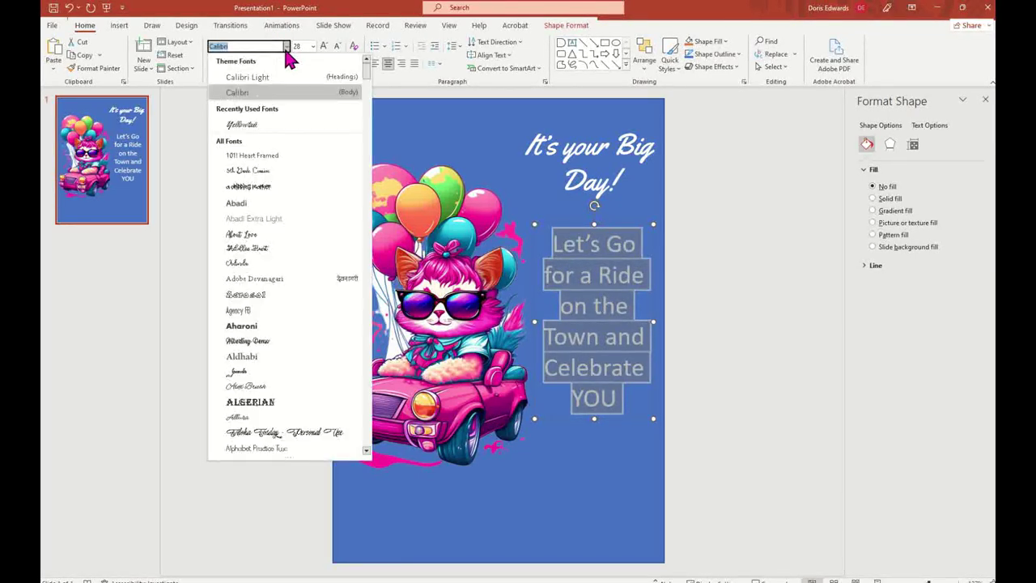
pyautogui.click(248, 128)
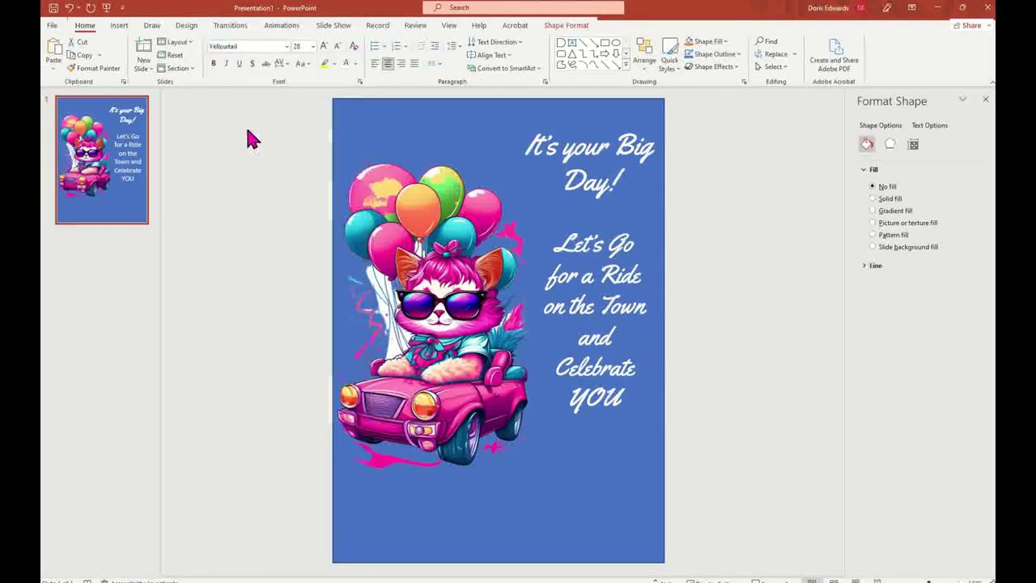
pyautogui.click(752, 224)
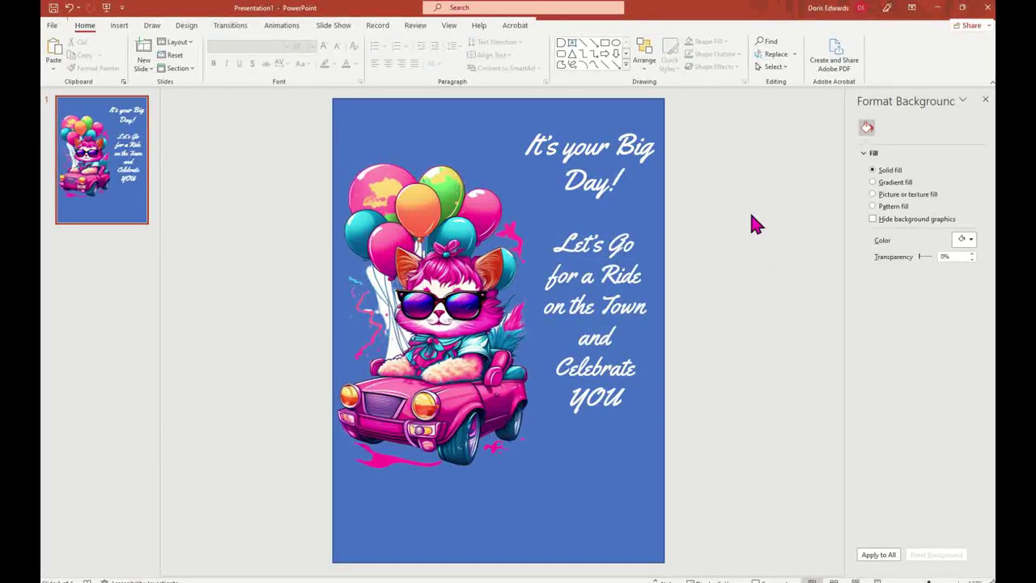
# Move the message text box slightly down and the heading text box slightly up to widen the gap between them
pyautogui.click(601, 320)
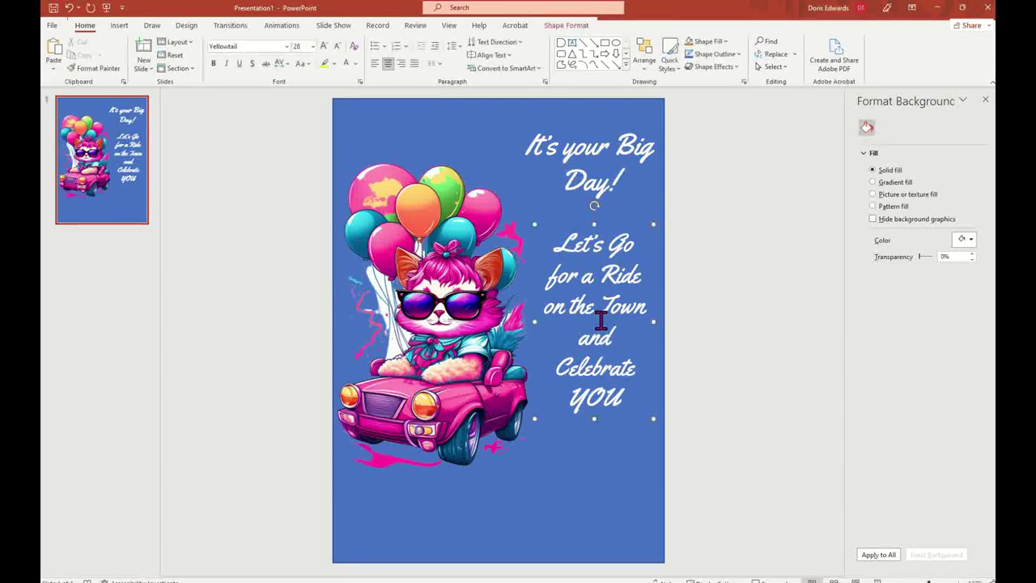
pyautogui.moveTo(640, 225); pyautogui.dragTo(638, 241)
pyautogui.click(697, 203)
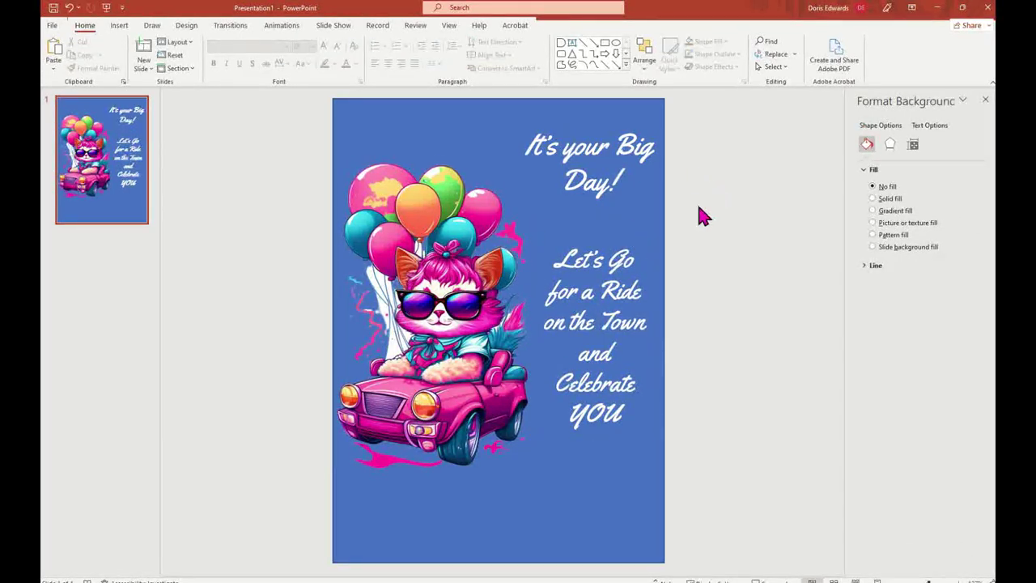
pyautogui.click(643, 143)
pyautogui.moveTo(643, 121); pyautogui.dragTo(644, 118)
pyautogui.click(721, 205)
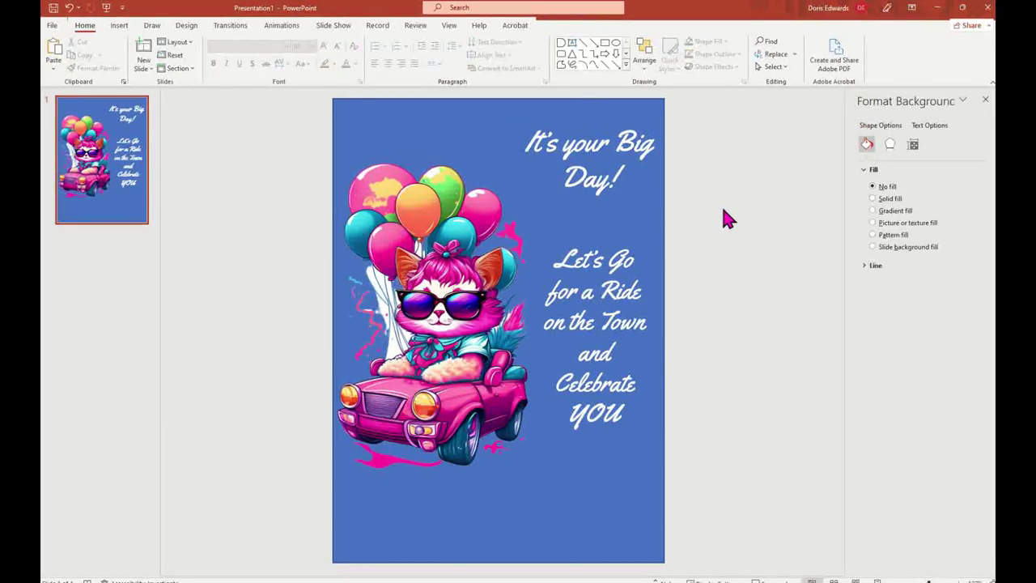
# Enlarge the cat picture slightly within its group by extending its lower-right corner, and deselect it
pyautogui.click(509, 342)
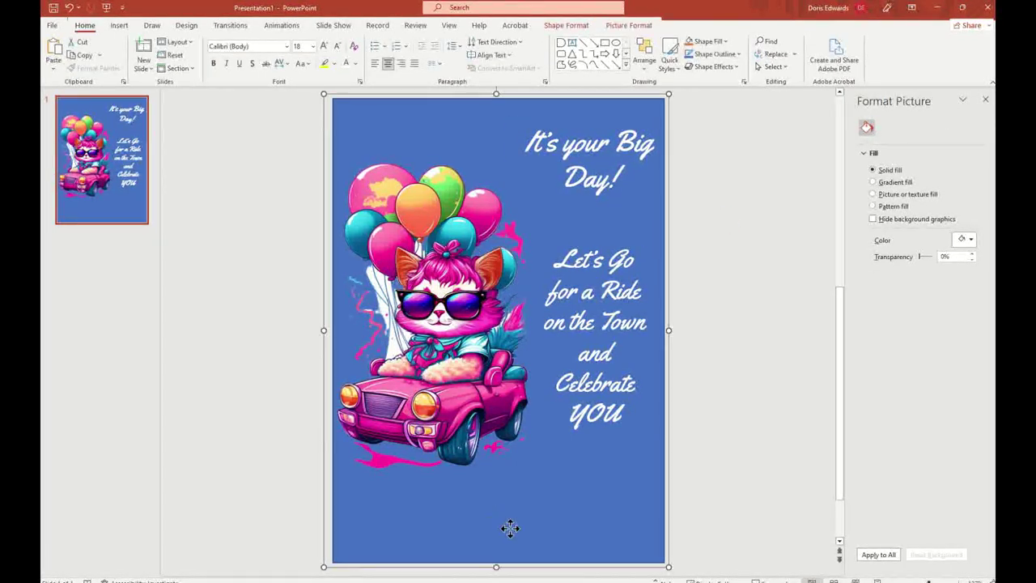
pyautogui.click(502, 449)
pyautogui.moveTo(540, 476)
pyautogui.mouseDown()
pyautogui.moveTo(542, 530)
pyautogui.moveTo(539, 479)
pyautogui.mouseUp()
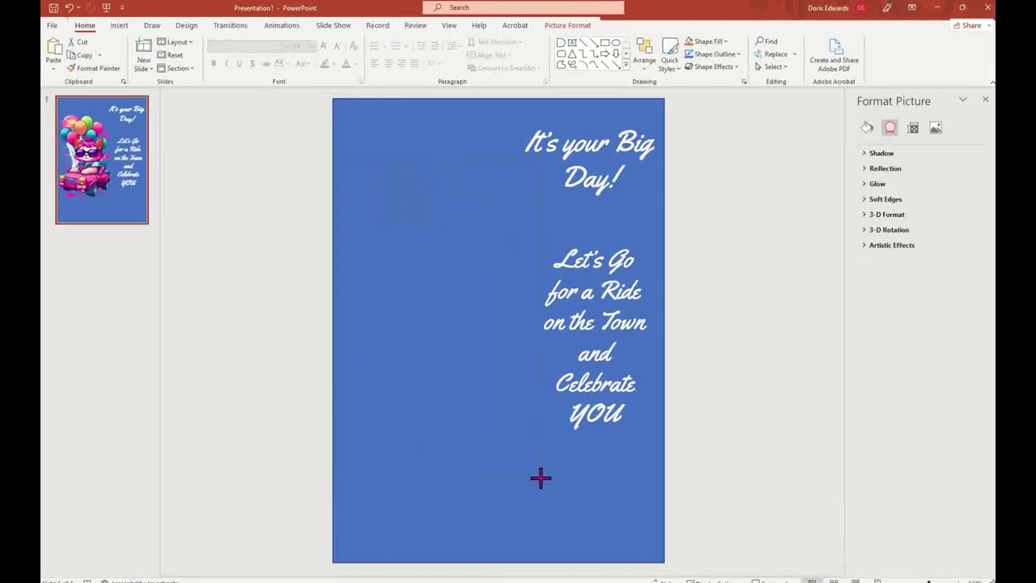
pyautogui.click(707, 348)
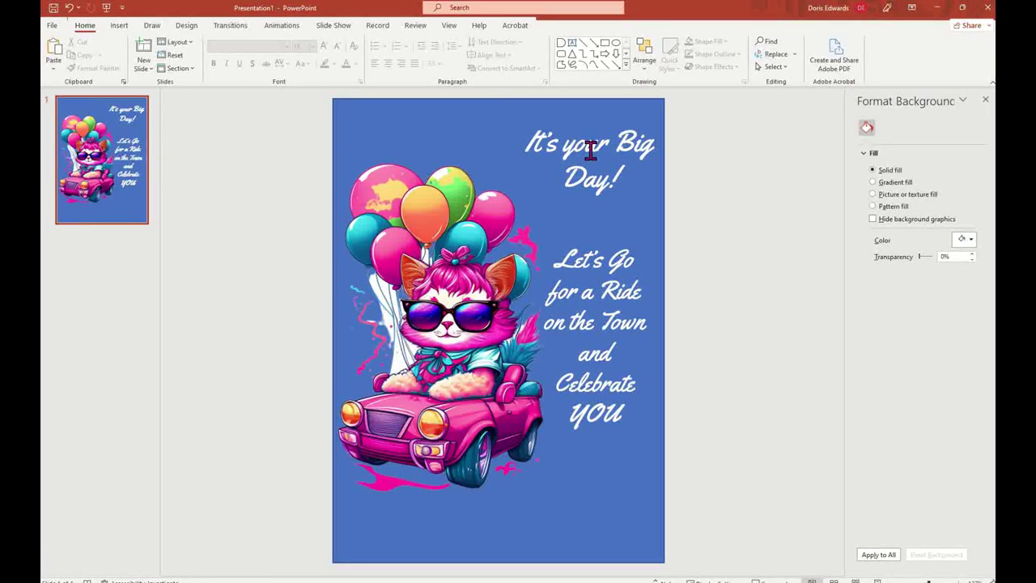
# Give the grouped background rectangle and cat picture a solid light blue fill chosen from the standard colours
pyautogui.click(642, 515)
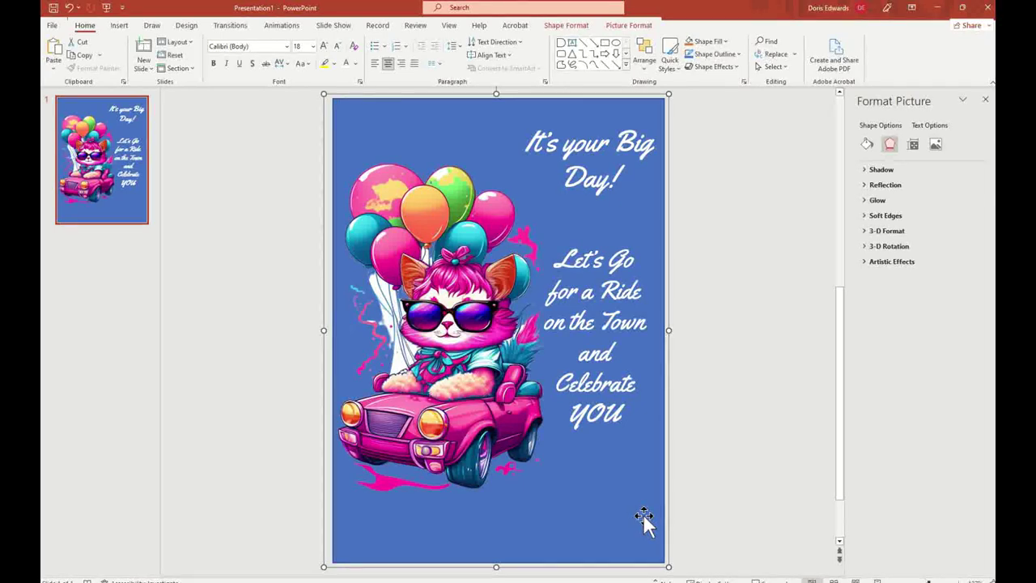
pyautogui.click(870, 147)
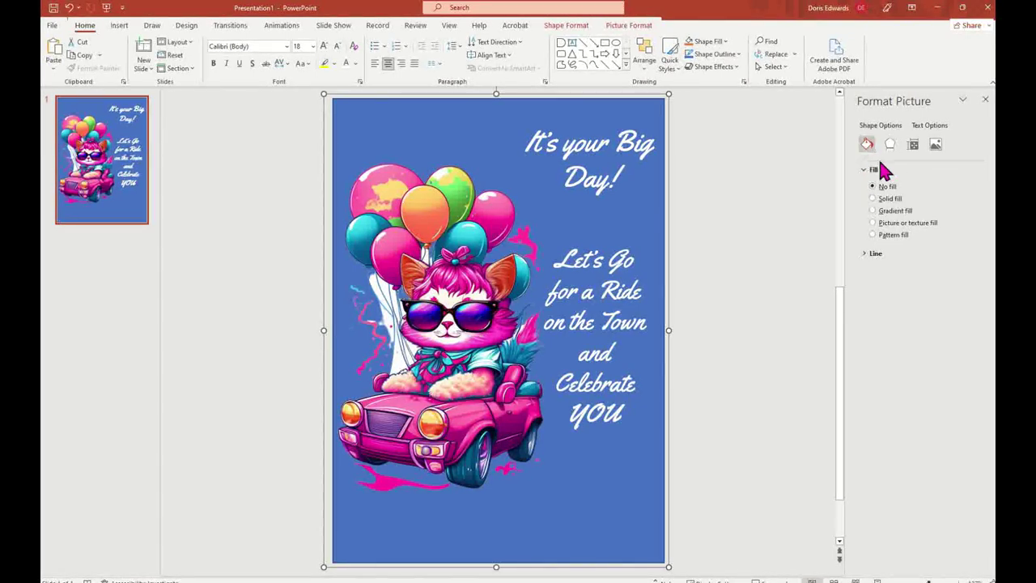
pyautogui.click(898, 199)
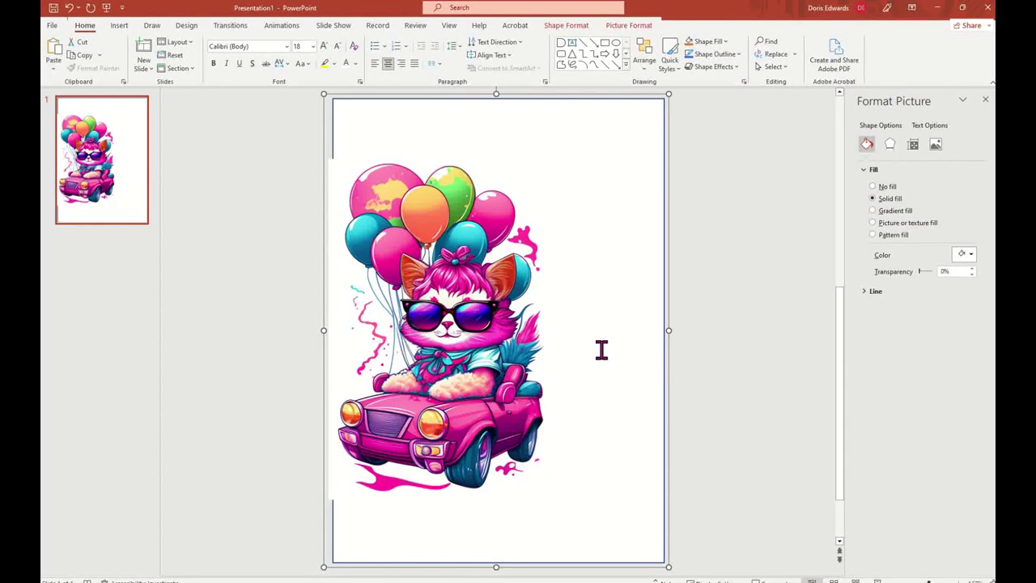
pyautogui.click(971, 256)
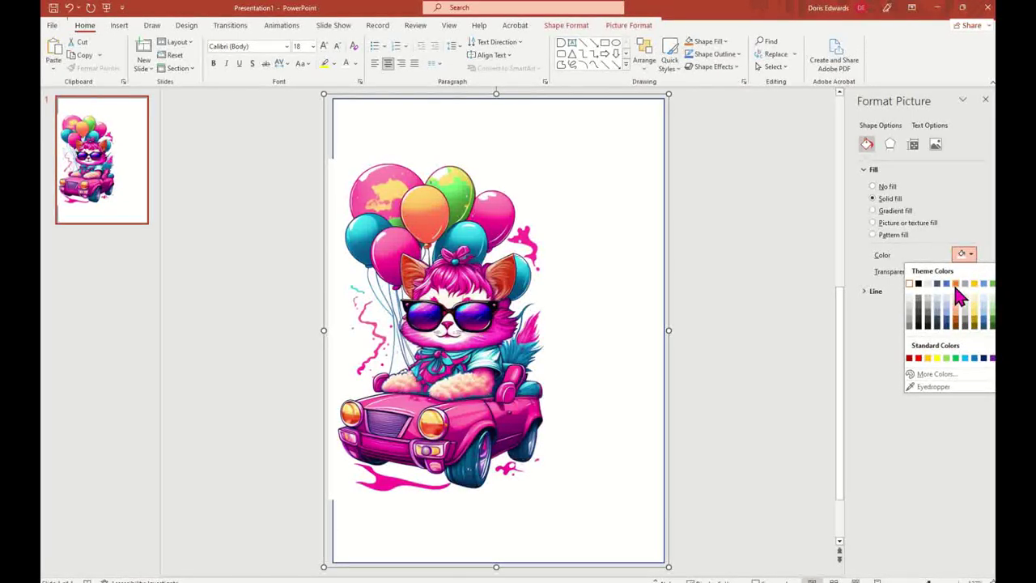
pyautogui.click(936, 375)
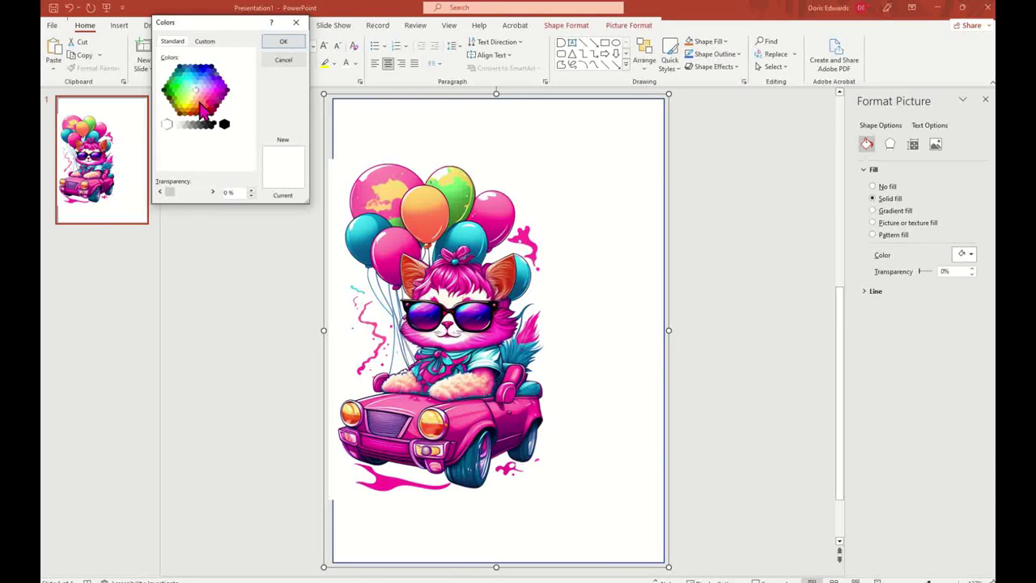
pyautogui.click(212, 92)
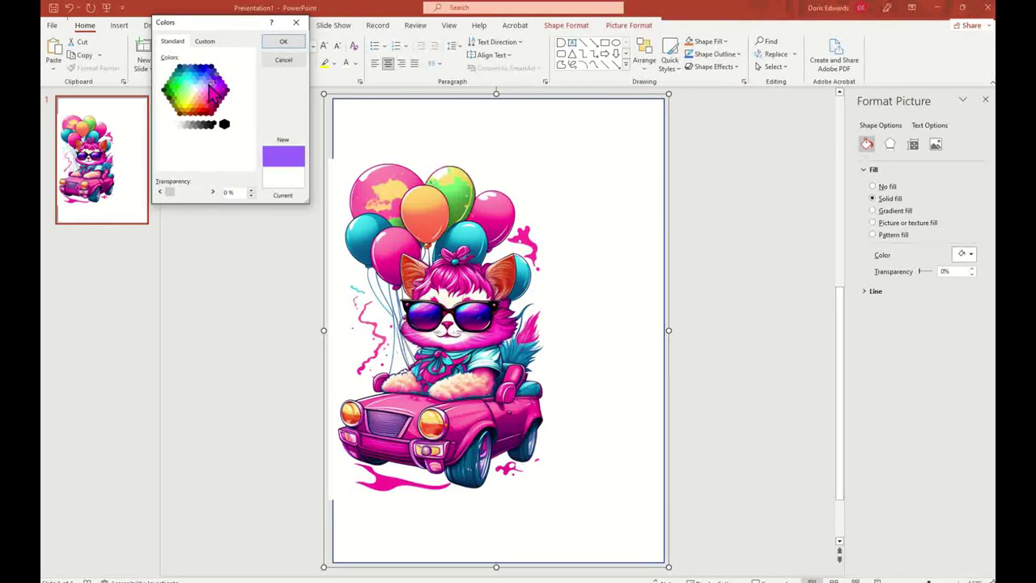
pyautogui.click(205, 75)
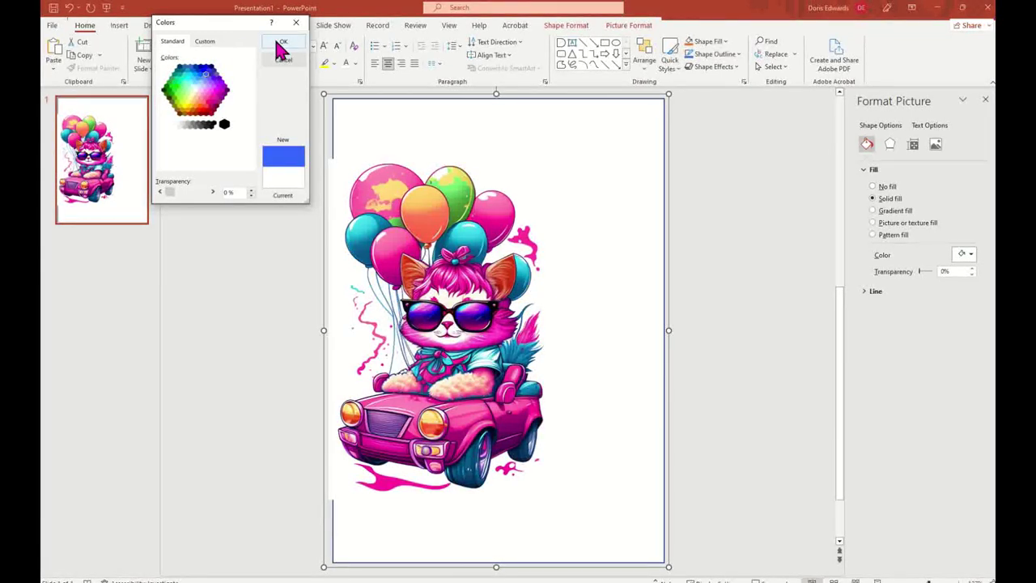
pyautogui.click(201, 92)
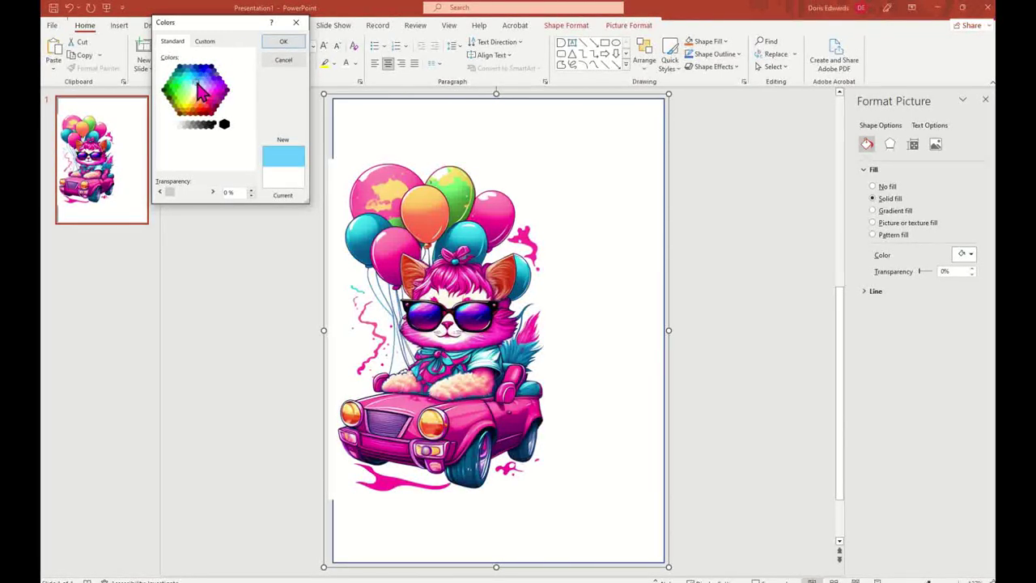
pyautogui.click(291, 43)
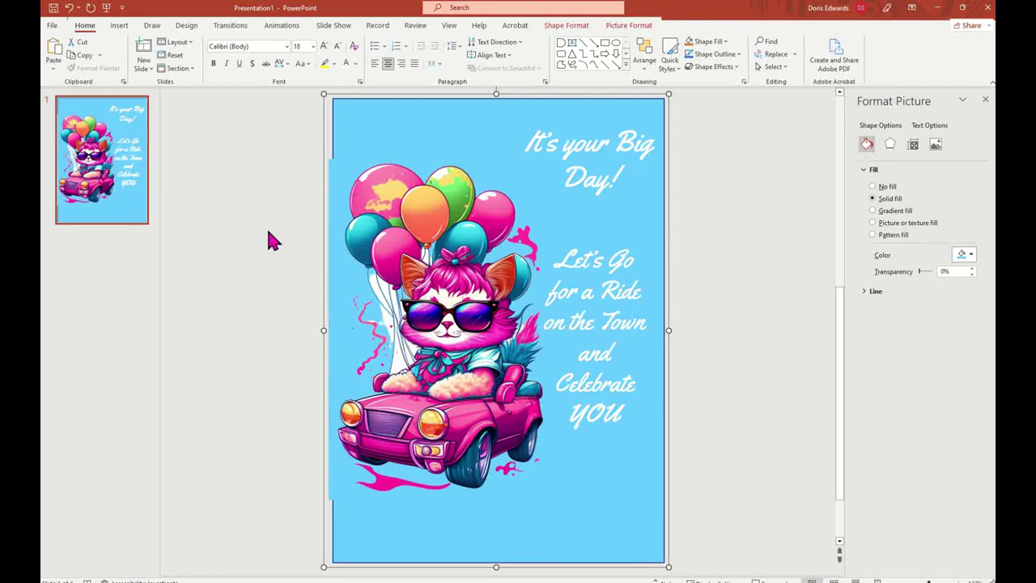
pyautogui.click(726, 383)
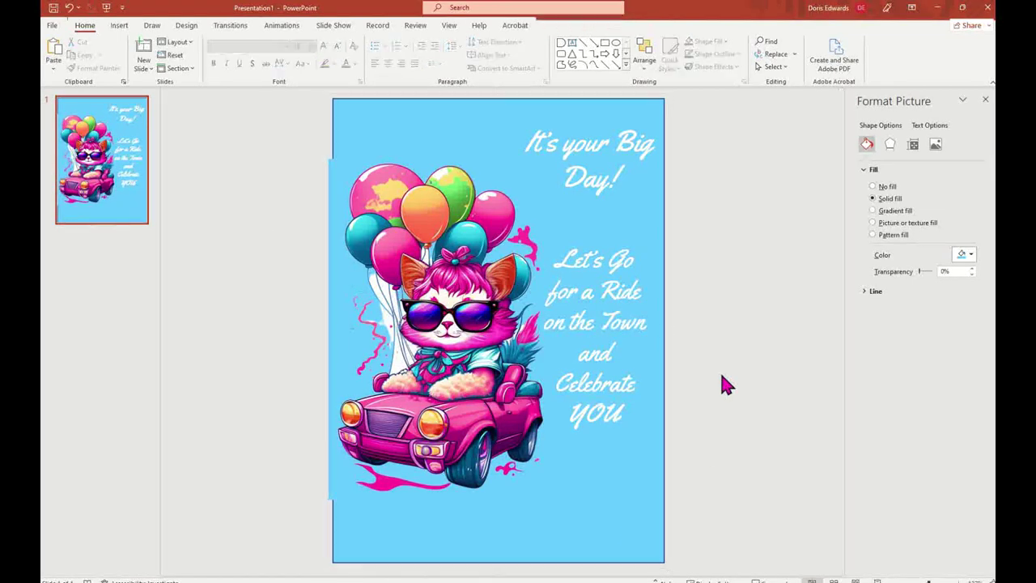
# Widen the cat picture marginally and shift it slightly right so that its left edge lines up with the card's edge
pyautogui.click(379, 193)
pyautogui.click(379, 193)
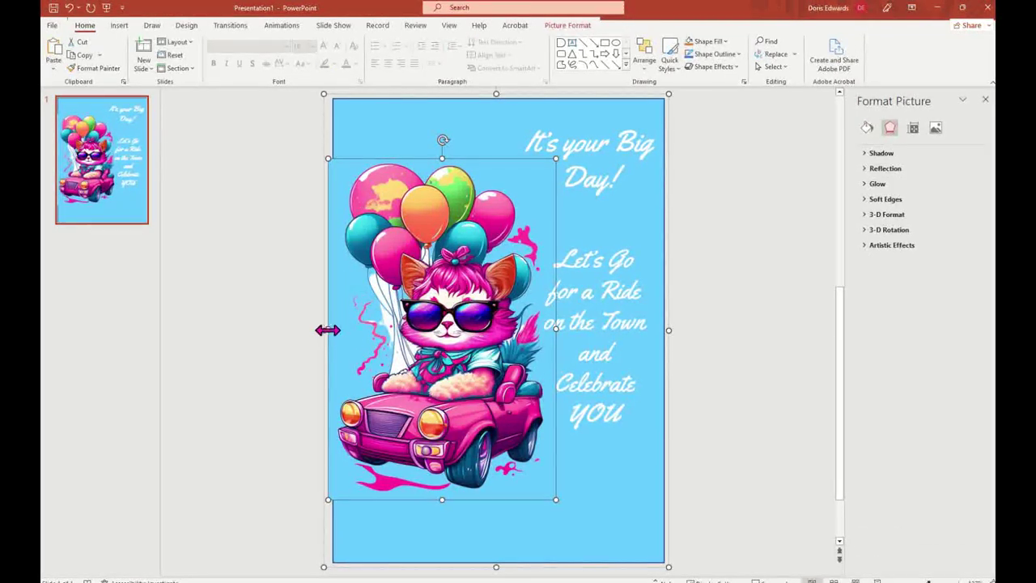
pyautogui.moveTo(327, 328); pyautogui.dragTo(326, 328)
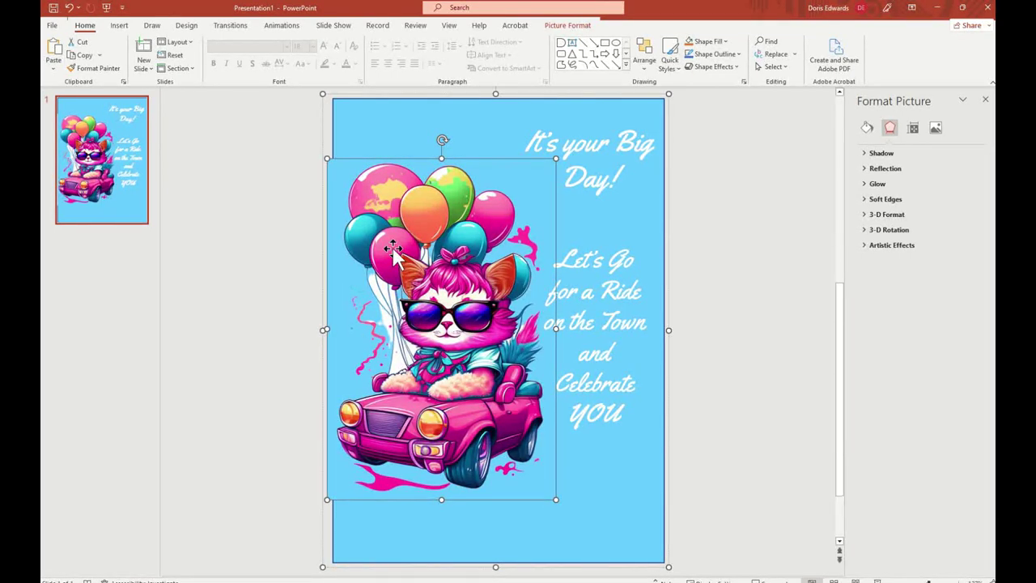
pyautogui.moveTo(392, 247); pyautogui.dragTo(398, 249)
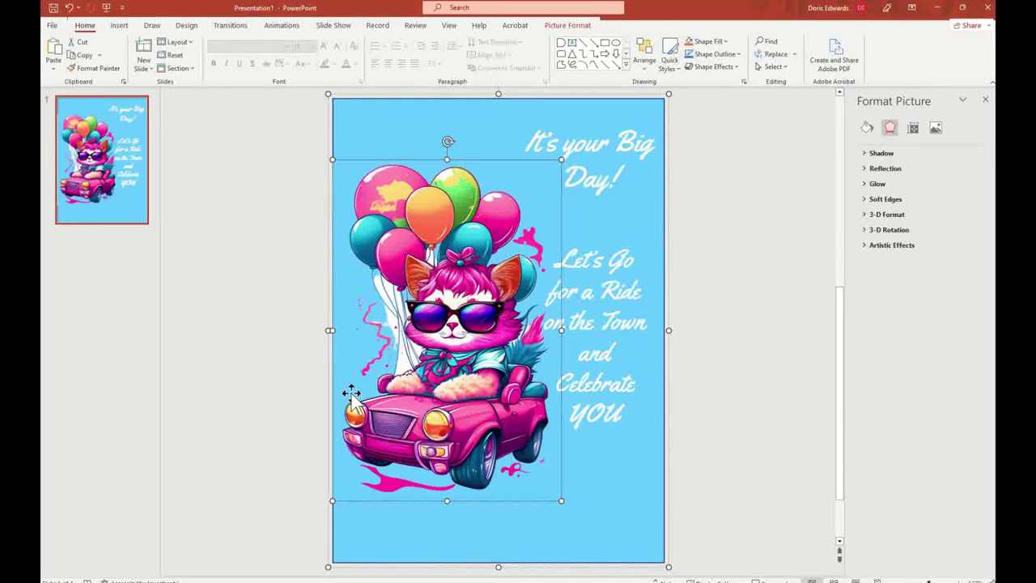
pyautogui.click(293, 390)
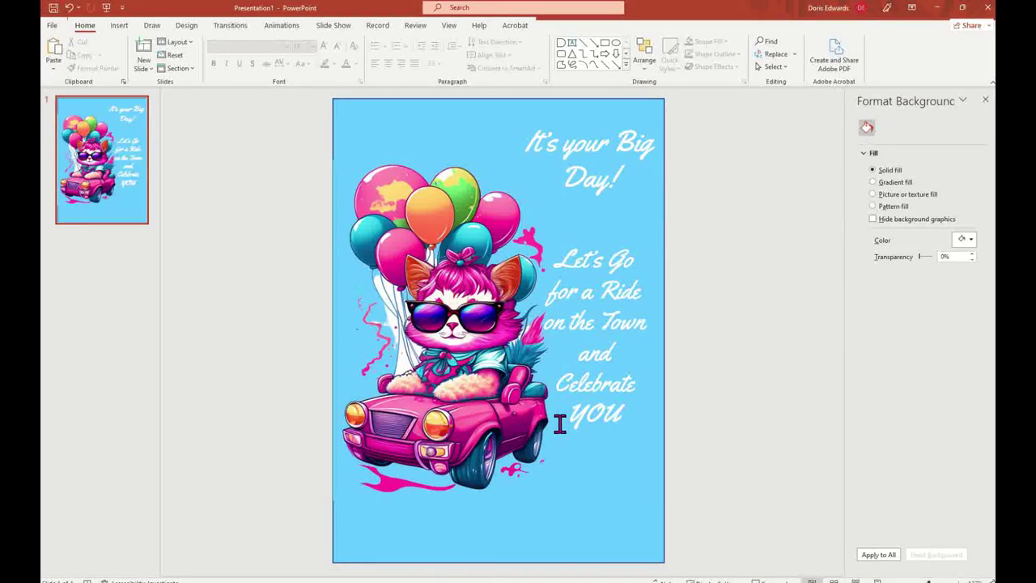
# Nudge the message text box slightly to the right, away from the cat picture
pyautogui.click(611, 309)
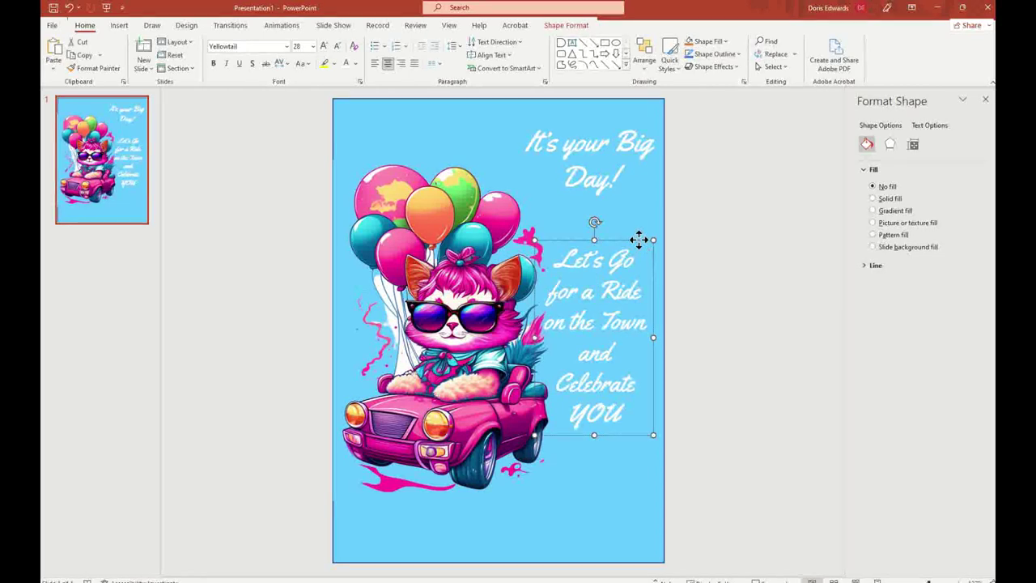
pyautogui.moveTo(639, 241); pyautogui.dragTo(641, 239)
pyautogui.click(704, 295)
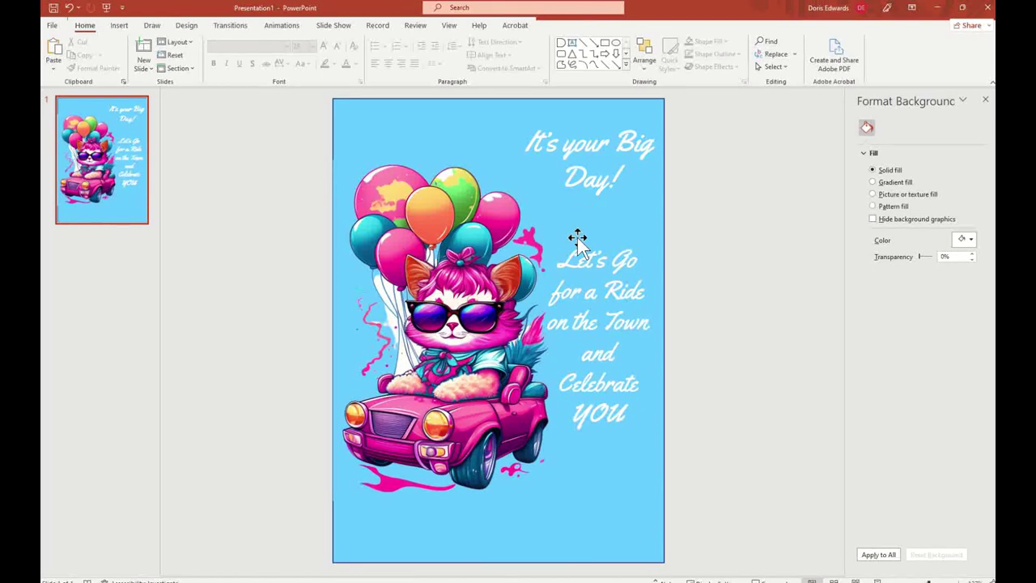
# Group the heading and message text boxes together with the grouped background and cat picture, and deselect the result
pyautogui.click(610, 134)
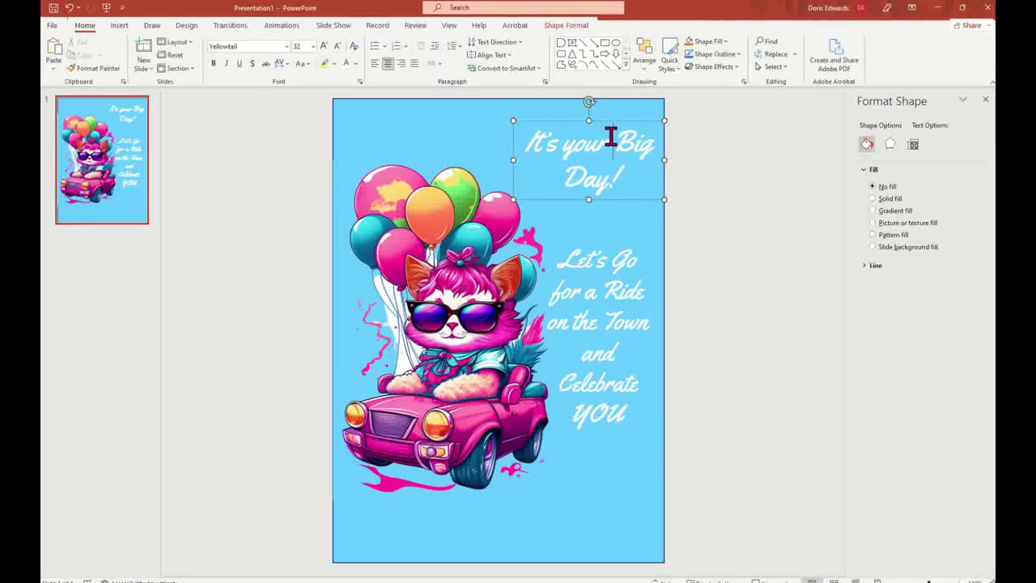
pyautogui.click(619, 304)
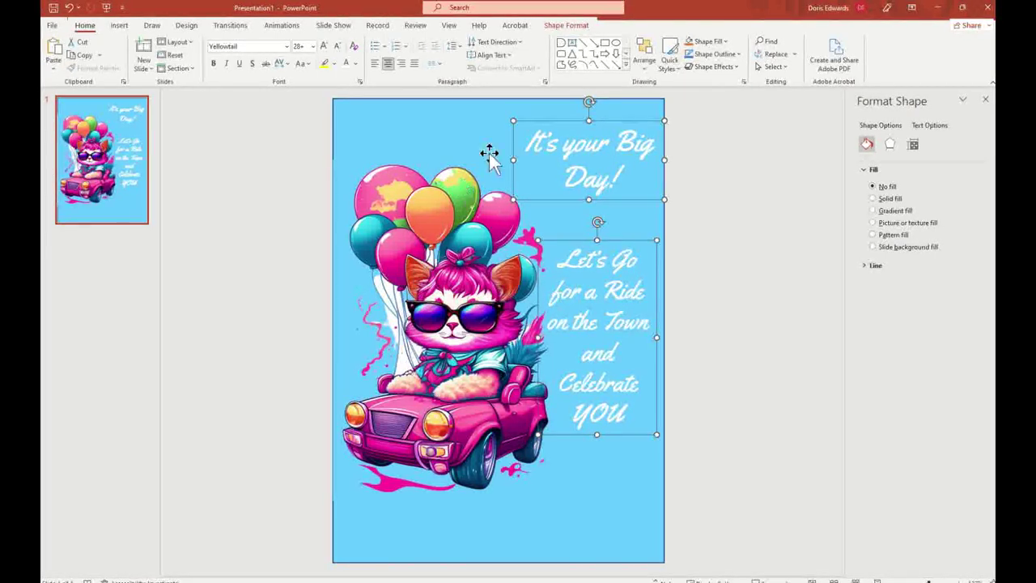
pyautogui.keyDown('shift'); pyautogui.click(377, 102); pyautogui.keyUp('shift')
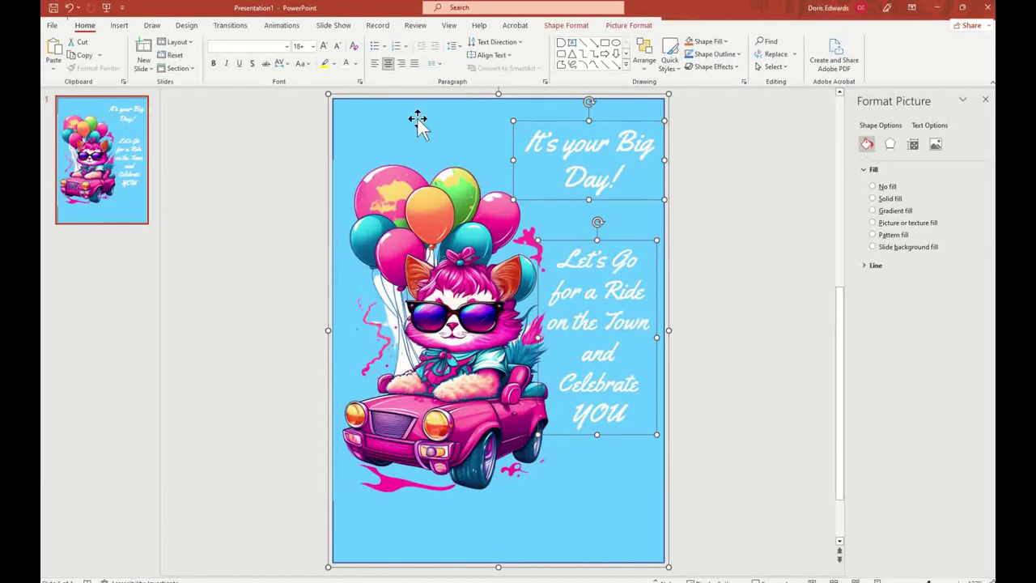
pyautogui.rightClick(377, 104)
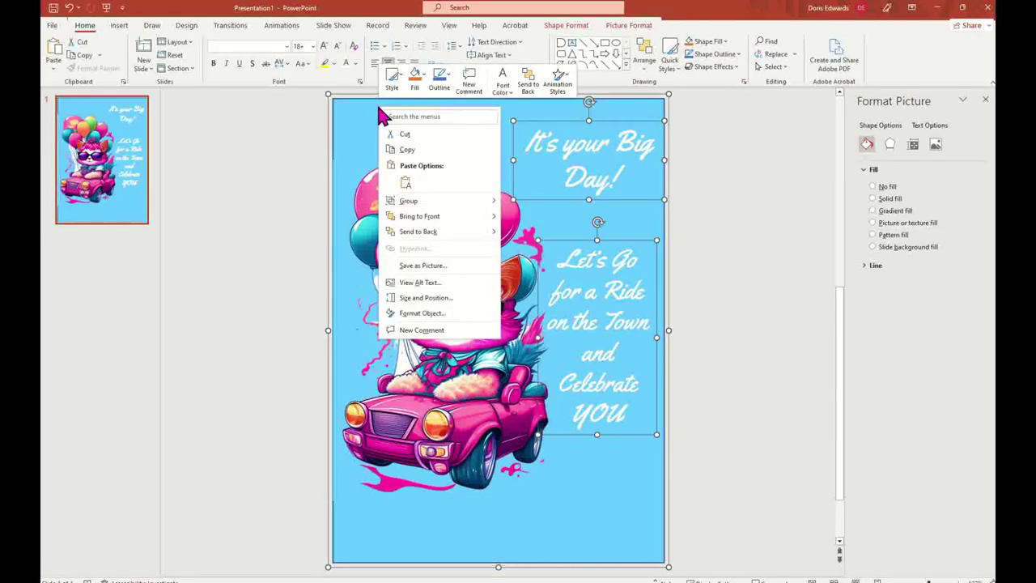
pyautogui.moveTo(418, 203)
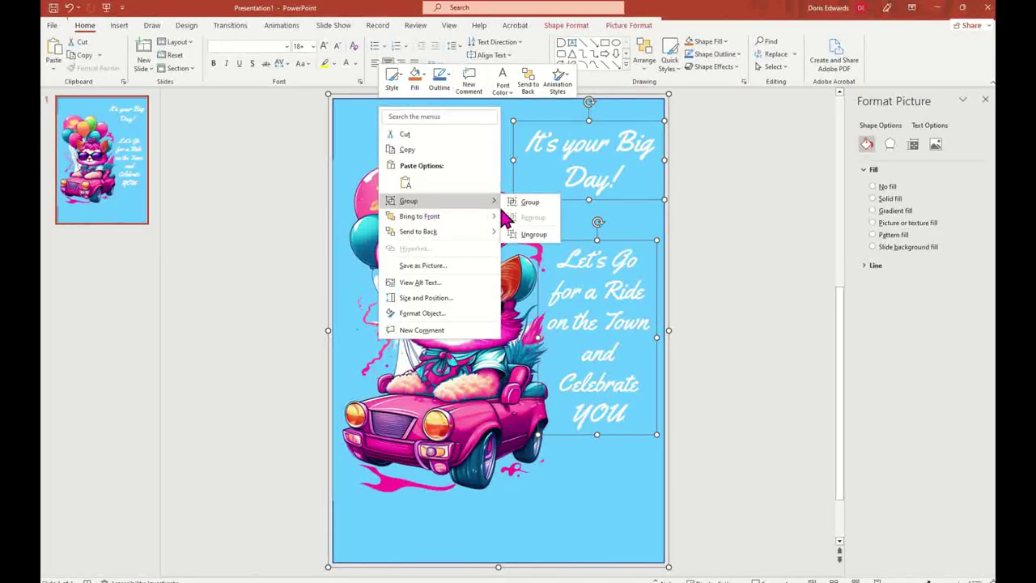
pyautogui.click(527, 203)
pyautogui.click(752, 219)
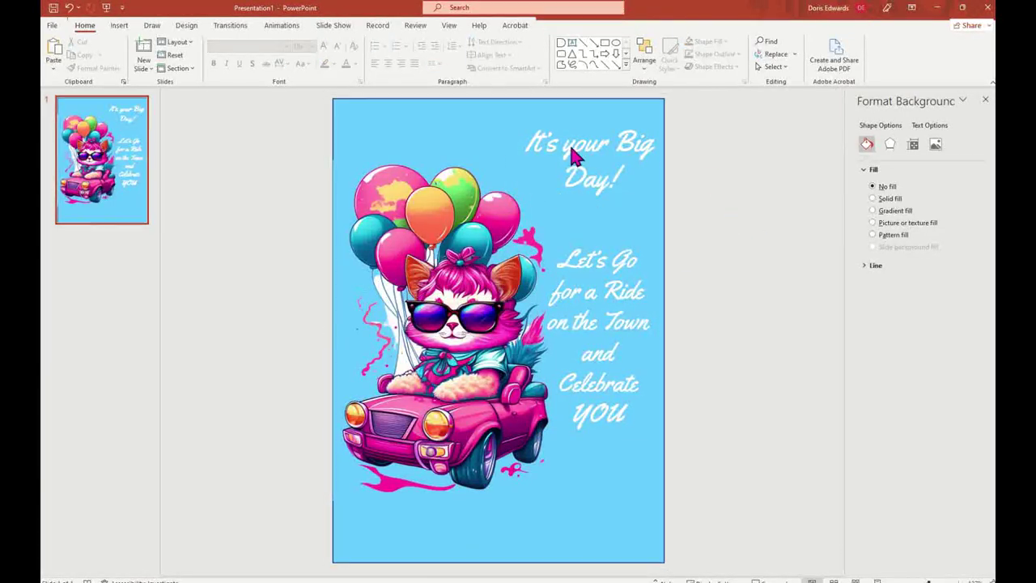
# Duplicate the finished card slide to get a second copy of the design
pyautogui.moveTo(474, 124)
pyautogui.mouseDown()
pyautogui.moveTo(680, 158)
pyautogui.moveTo(315, 139)
pyautogui.moveTo(458, 148)
pyautogui.moveTo(474, 127)
pyautogui.mouseUp()
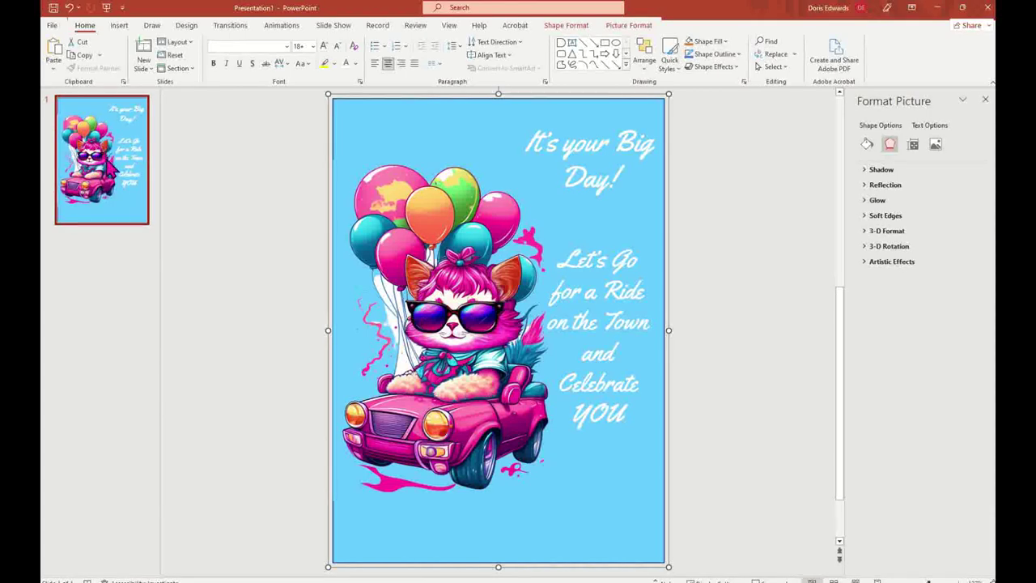
pyautogui.rightClick(115, 150)
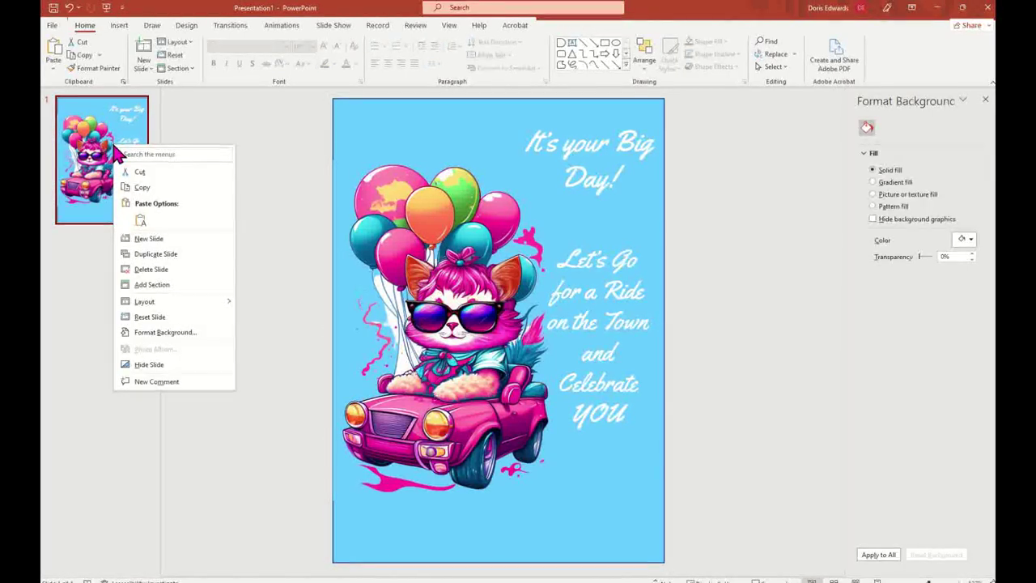
pyautogui.click(189, 258)
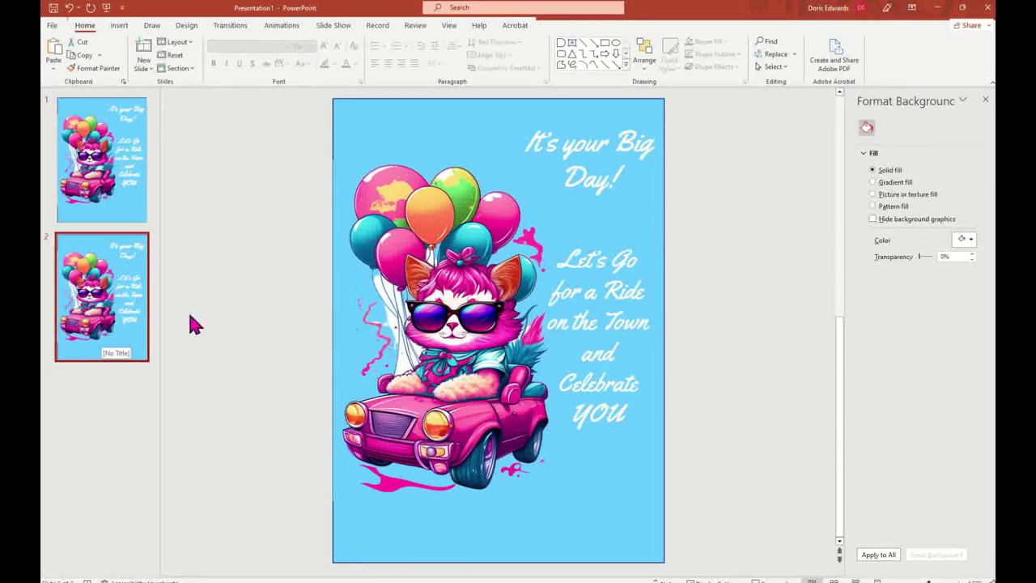
# Give the card group on slide 2 a solid fill, sampling the orange-red of the cat's ear with the Eyedropper
pyautogui.click(436, 121)
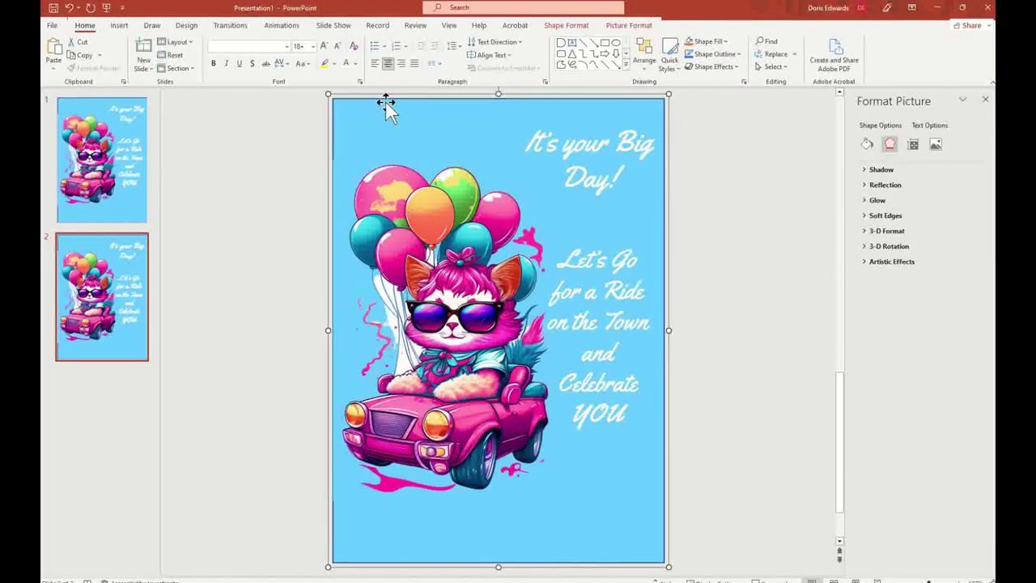
pyautogui.click(867, 145)
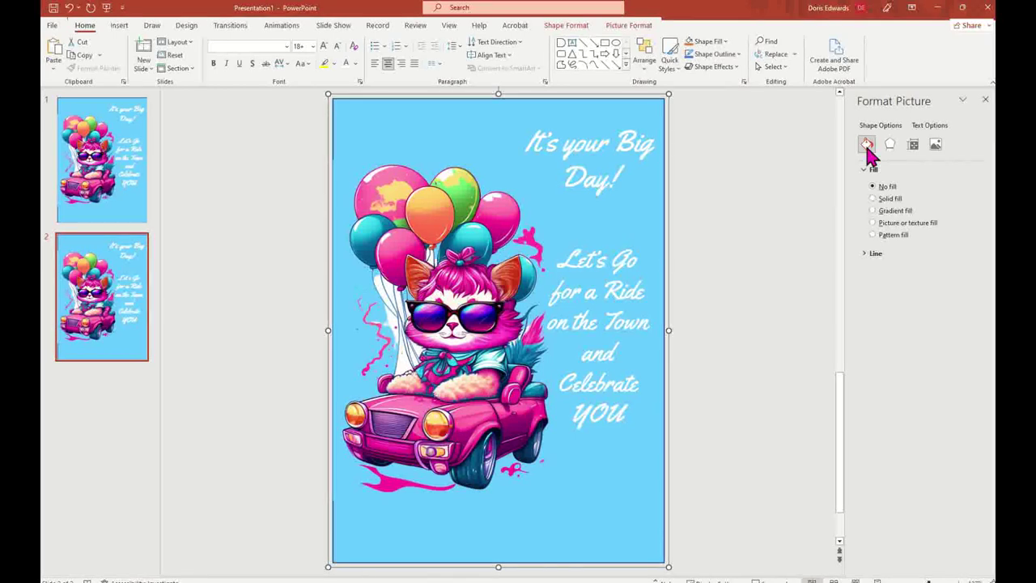
pyautogui.click(903, 203)
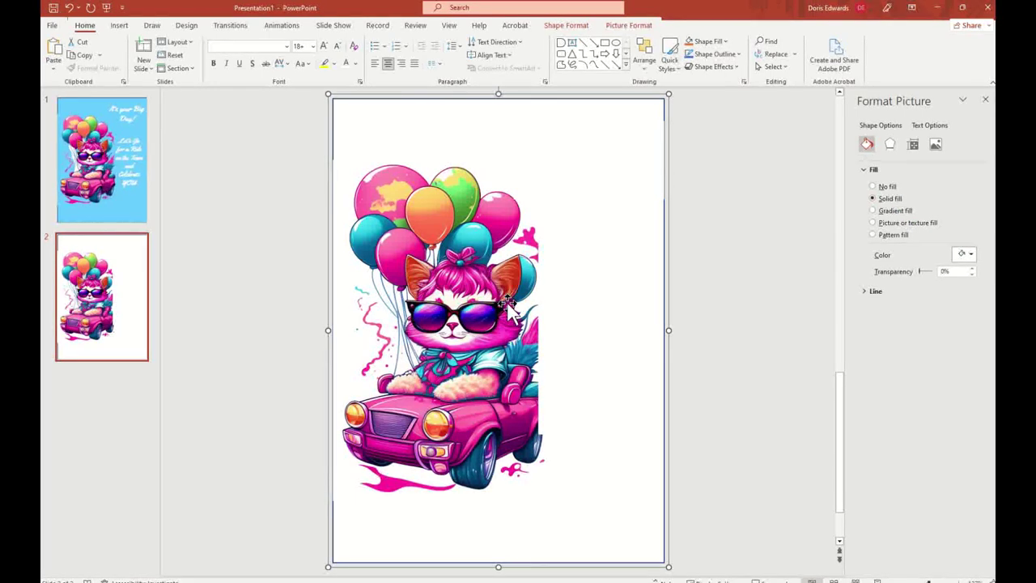
pyautogui.click(970, 254)
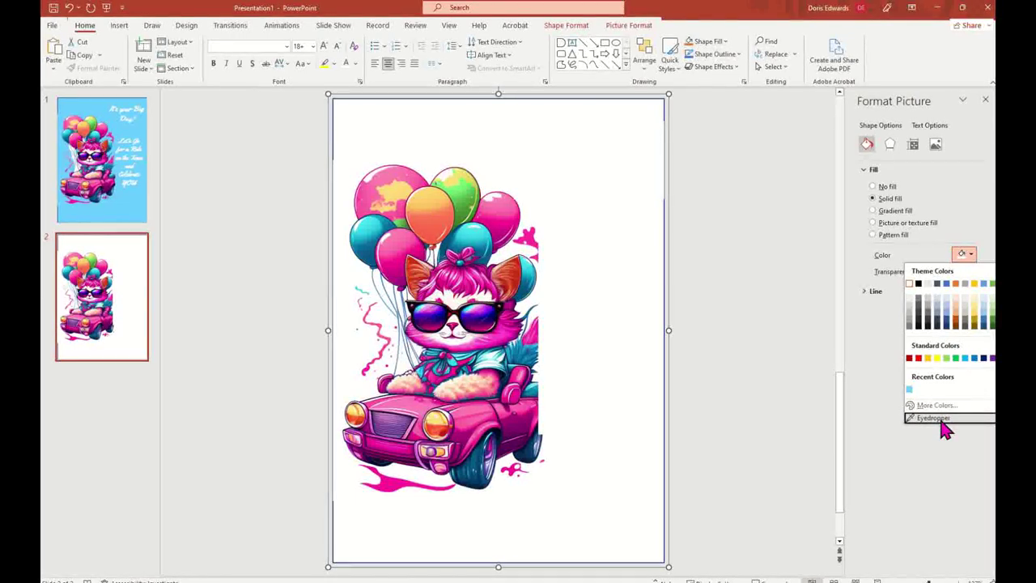
pyautogui.click(939, 419)
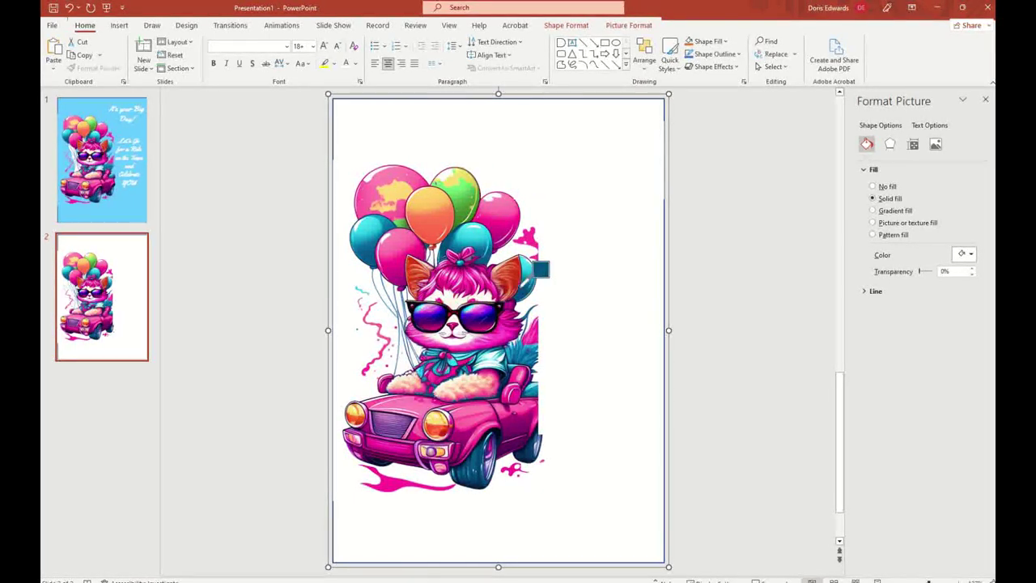
pyautogui.click(511, 276)
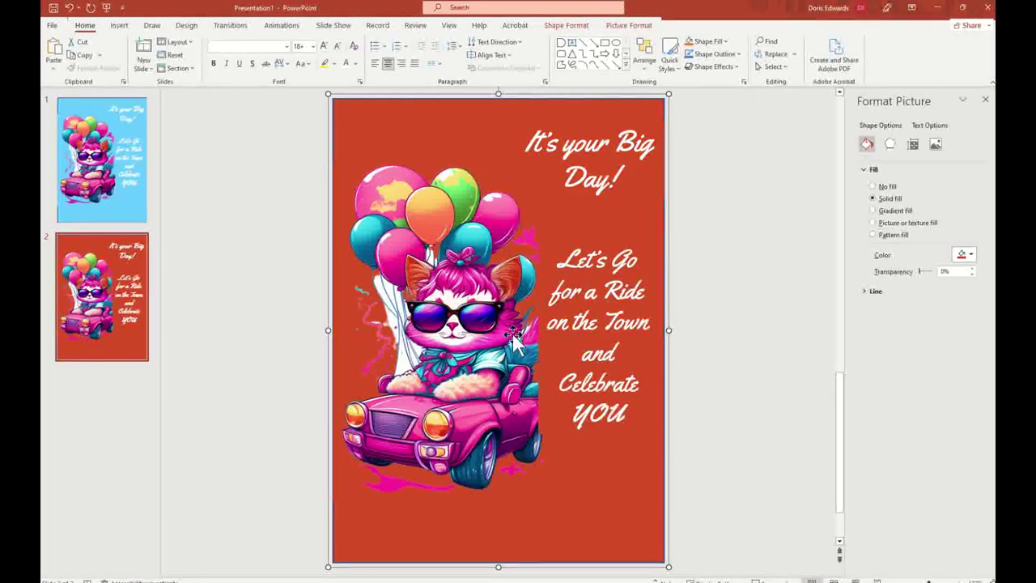
# Shift the "Let's Go for a Ride" message text box on slide 2 slightly right, away from the cat picture, and deselect it
pyautogui.click(617, 247)
pyautogui.moveTo(625, 239); pyautogui.dragTo(633, 239)
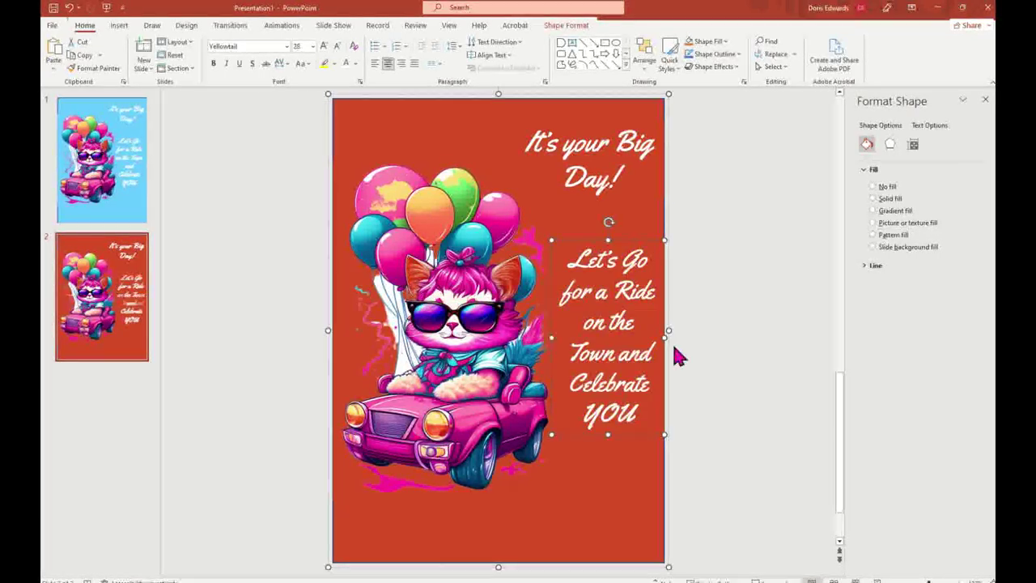
pyautogui.click(693, 353)
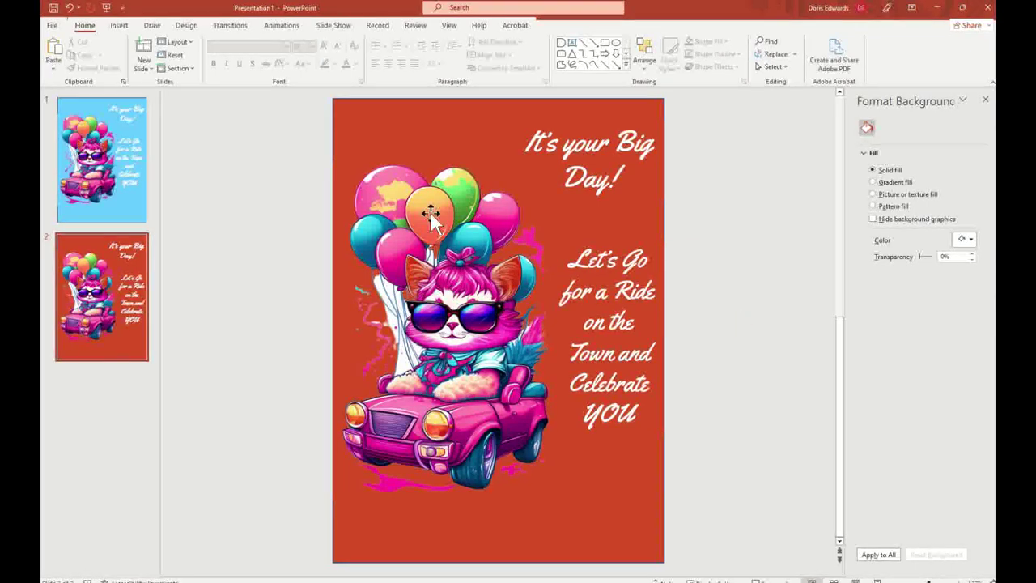
pyautogui.click(529, 144)
pyautogui.moveTo(529, 144); pyautogui.dragTo(629, 194)
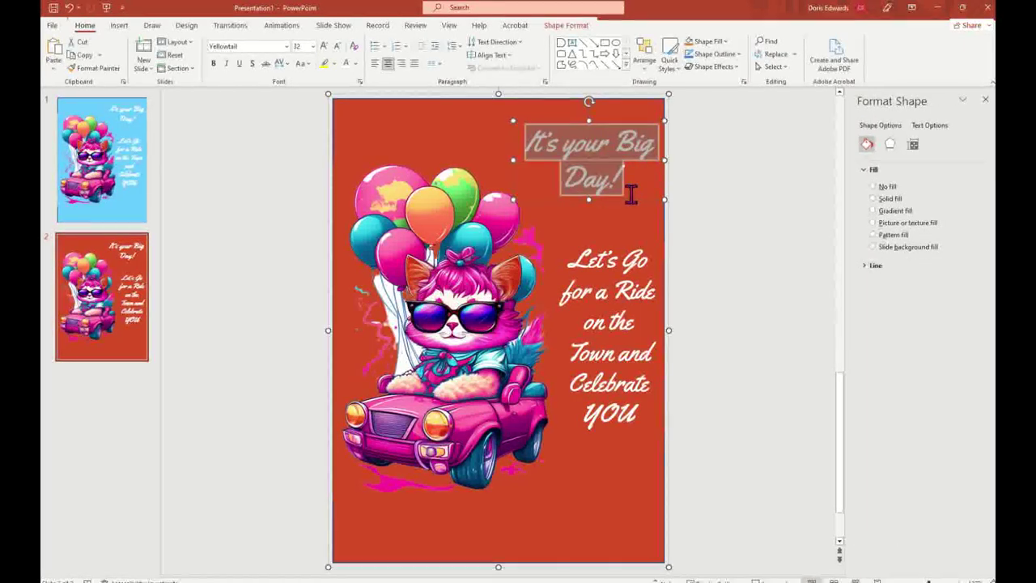
pyautogui.moveTo(575, 260); pyautogui.dragTo(630, 427)
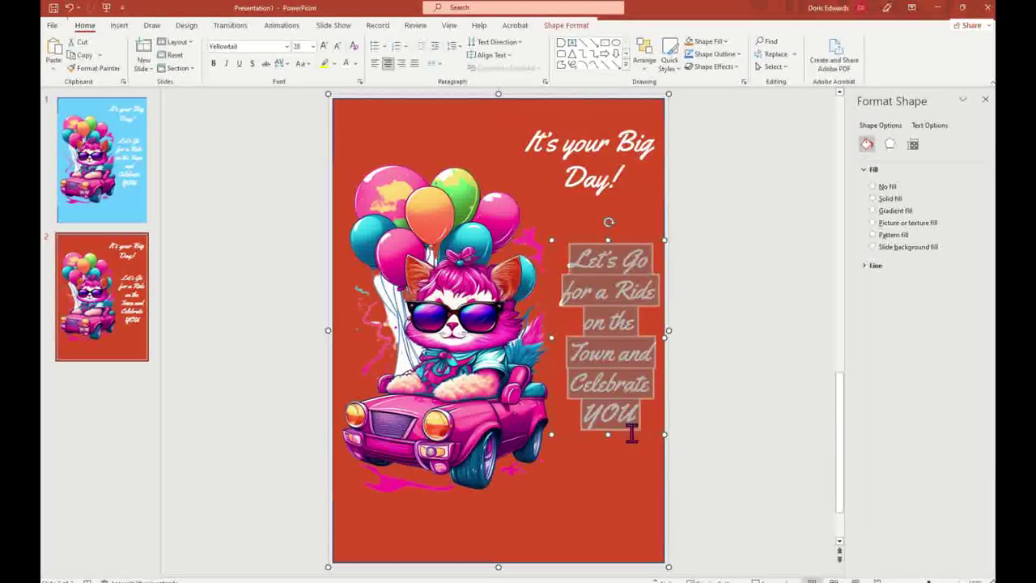
pyautogui.click(769, 279)
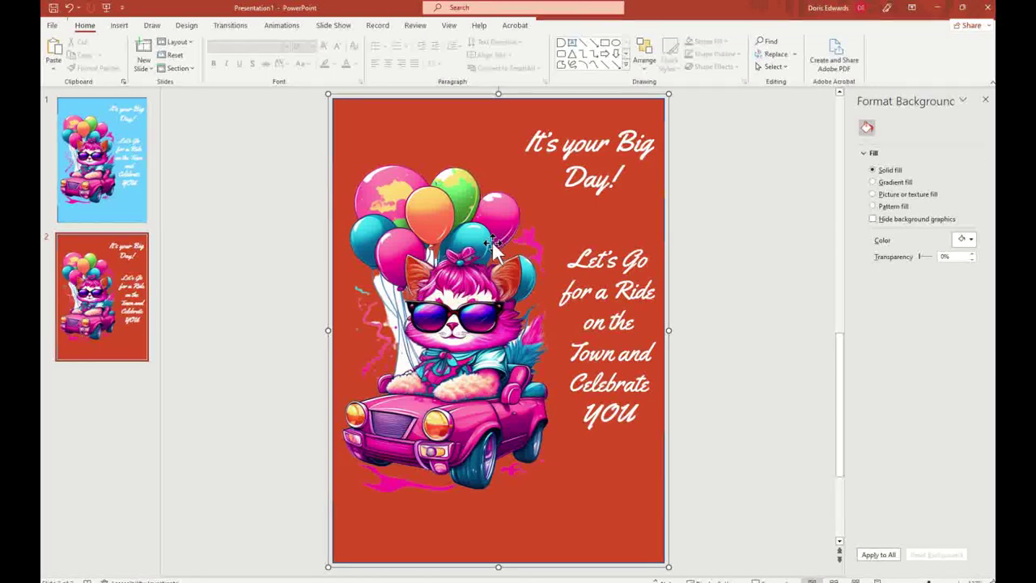
pyautogui.click(485, 236)
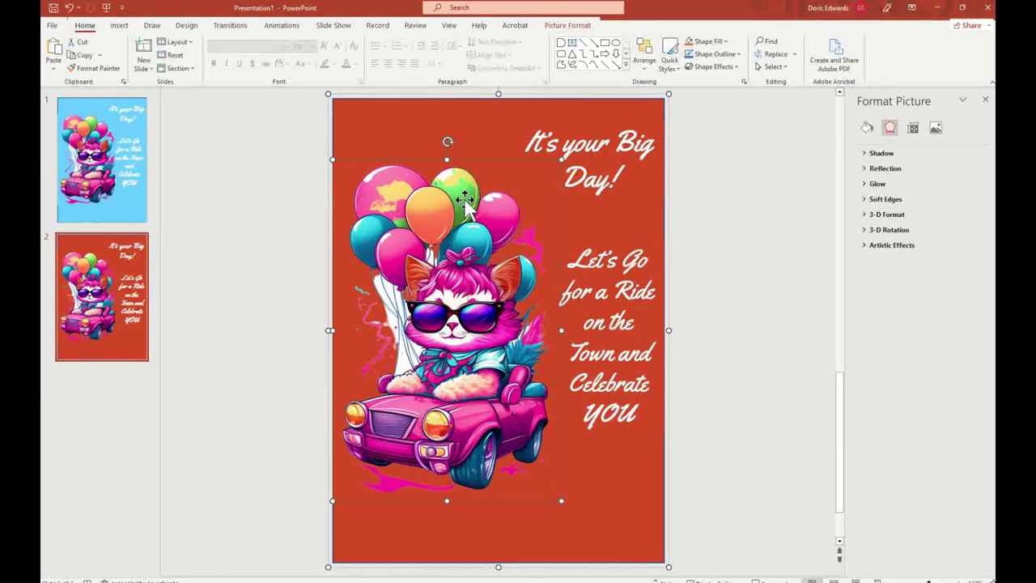
pyautogui.rightClick(467, 205)
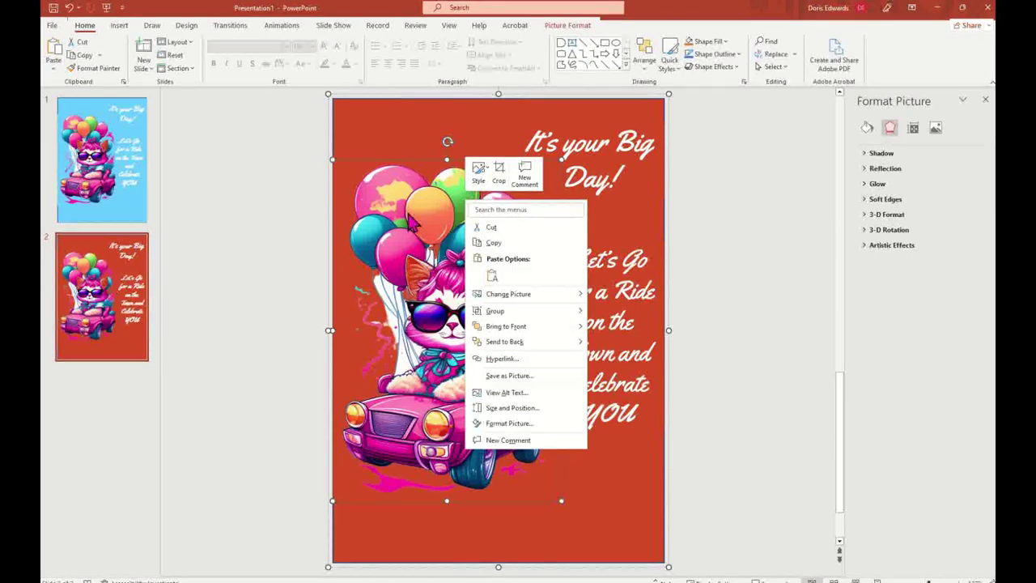
pyautogui.click(243, 171)
pyautogui.click(267, 178)
pyautogui.click(371, 111)
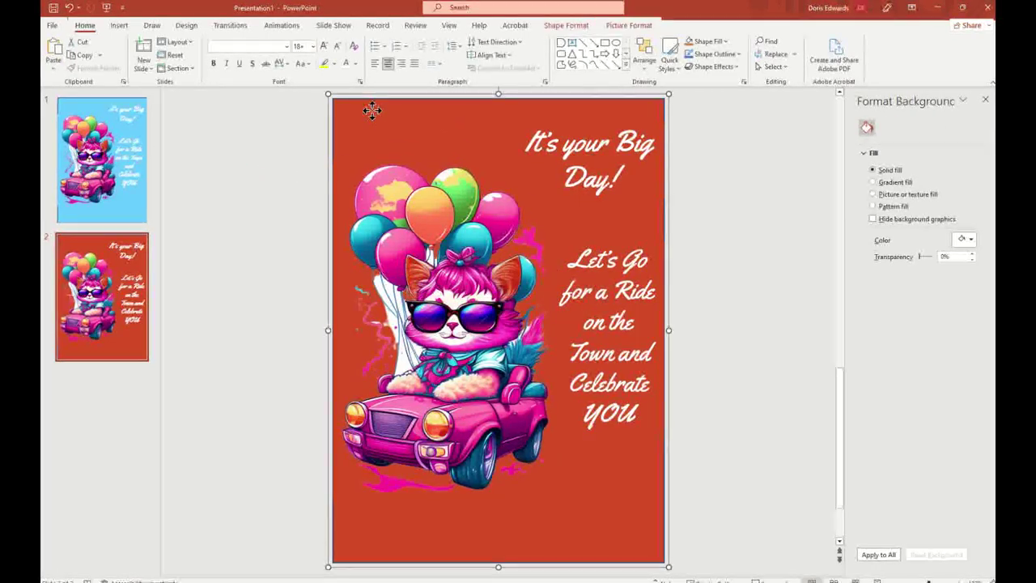
pyautogui.press('Escape')
# Replace the grouped cat picture on slide 2 with the desktop PNG of a black cat driving a pink car before a round pink frame
pyautogui.click(407, 178)
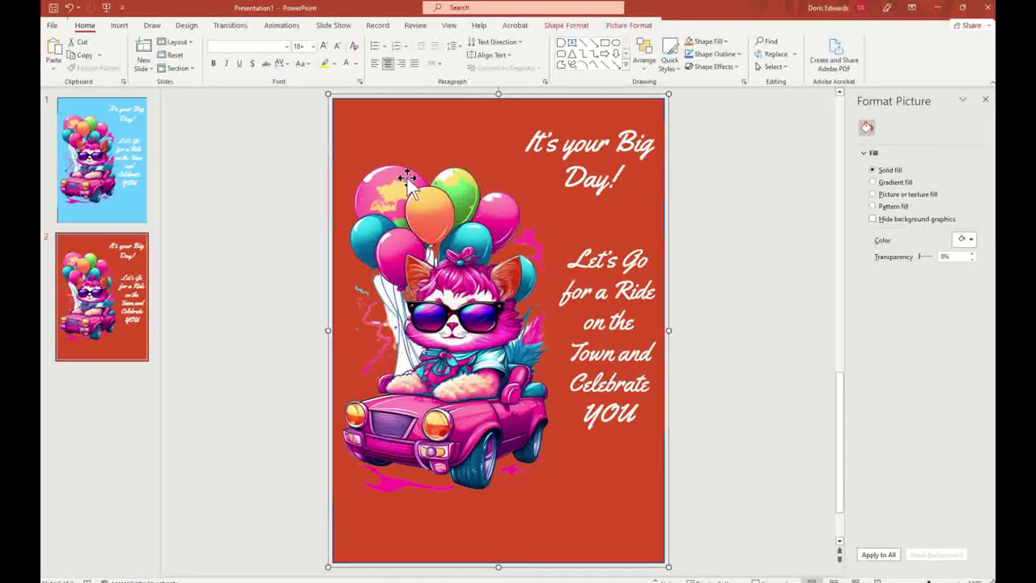
pyautogui.click(407, 178)
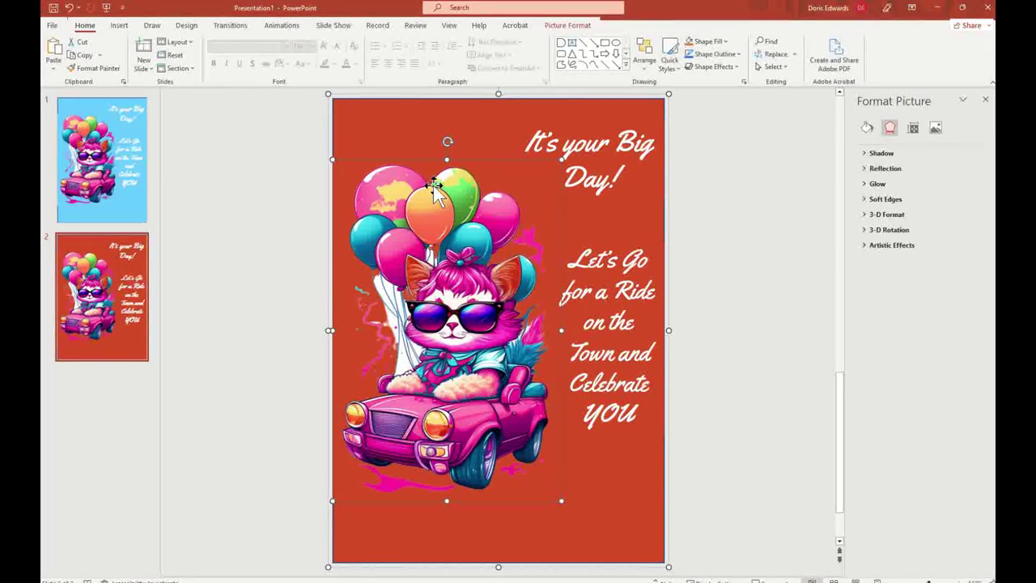
pyautogui.rightClick(439, 215)
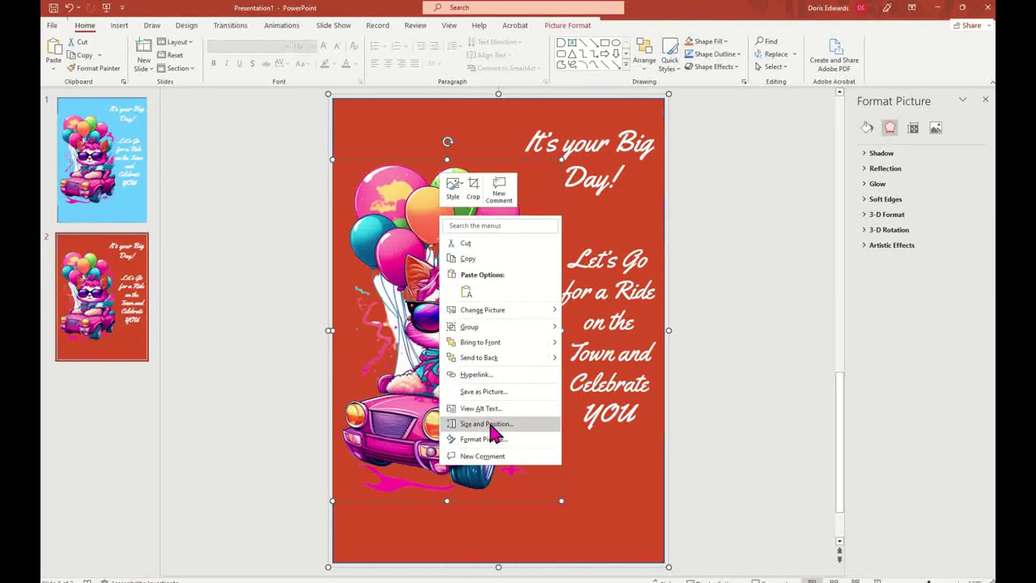
pyautogui.moveTo(515, 308)
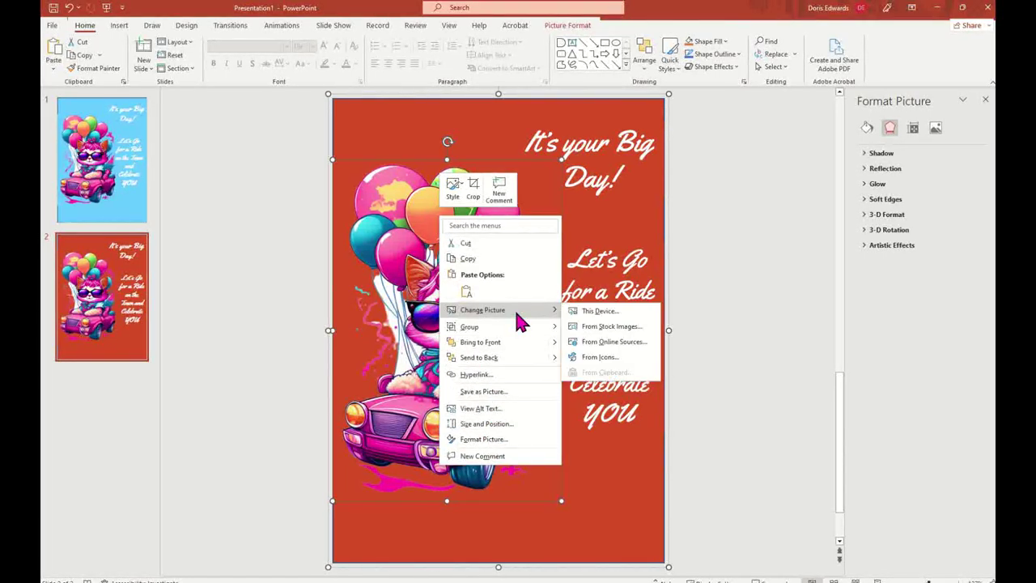
pyautogui.click(599, 313)
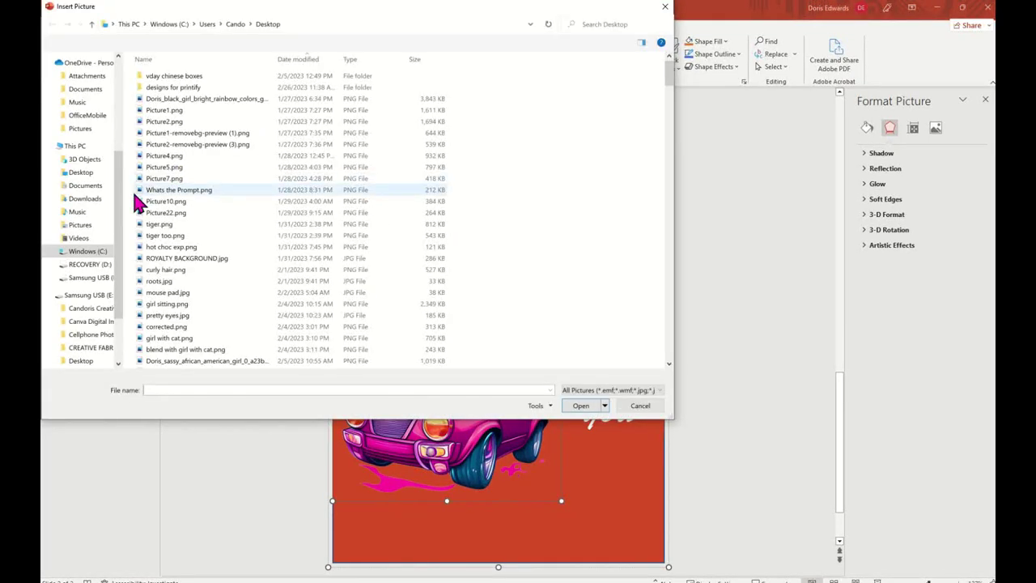
pyautogui.scroll(2, 109, 132)
pyautogui.click(81, 81)
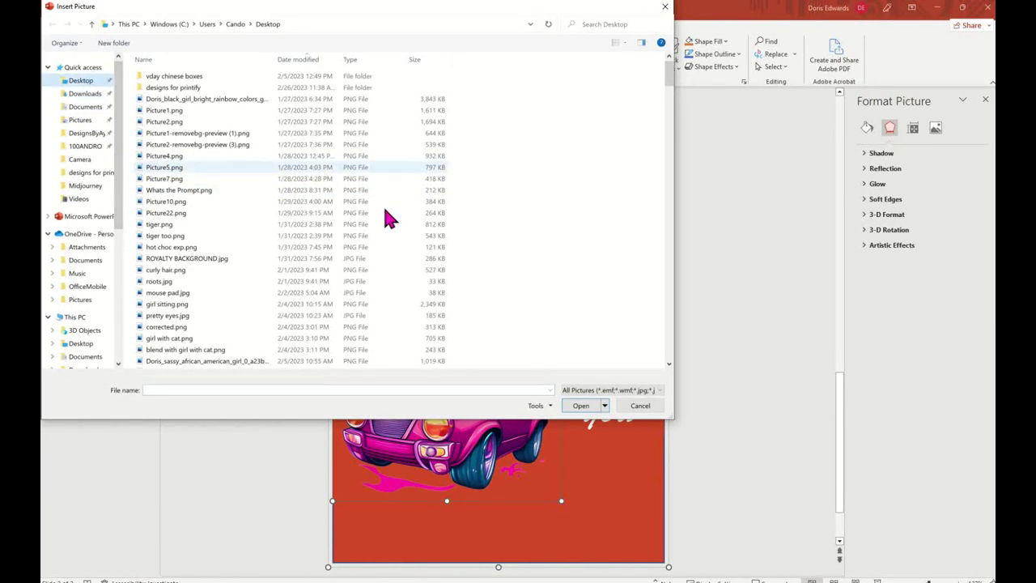
pyautogui.scroll(-5, 387, 219)
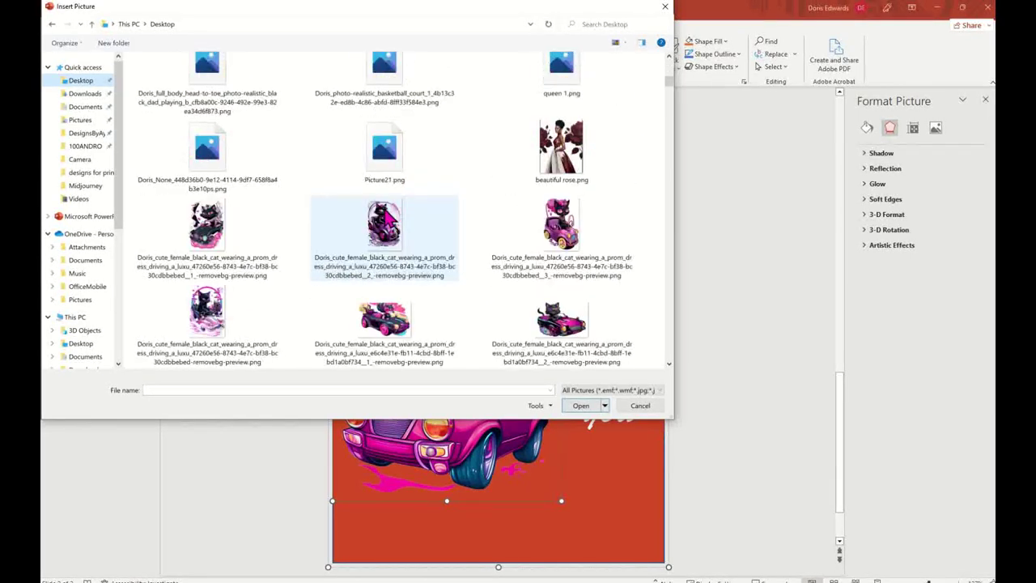
pyautogui.scroll(-2, 384, 223)
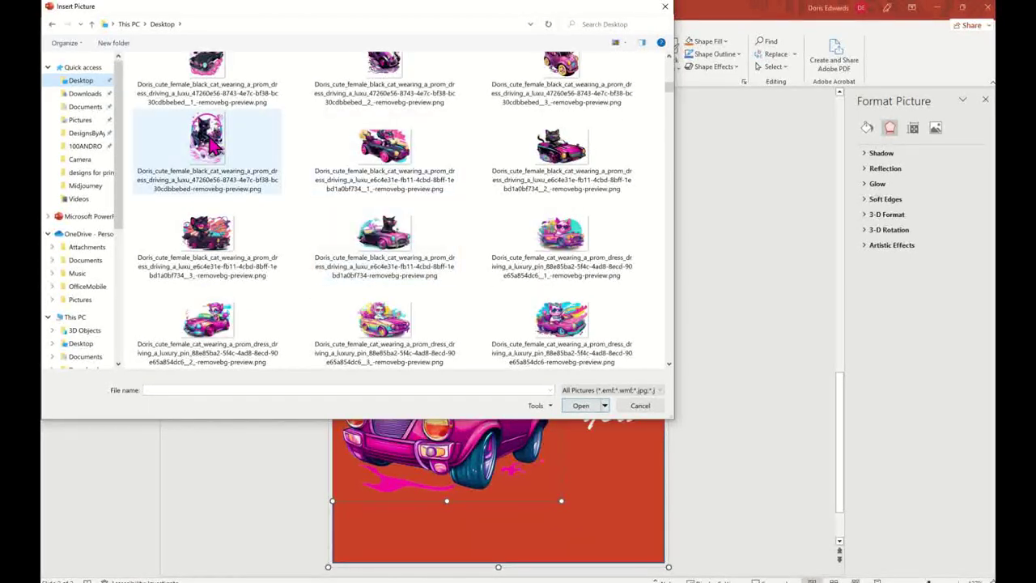
pyautogui.click(200, 170)
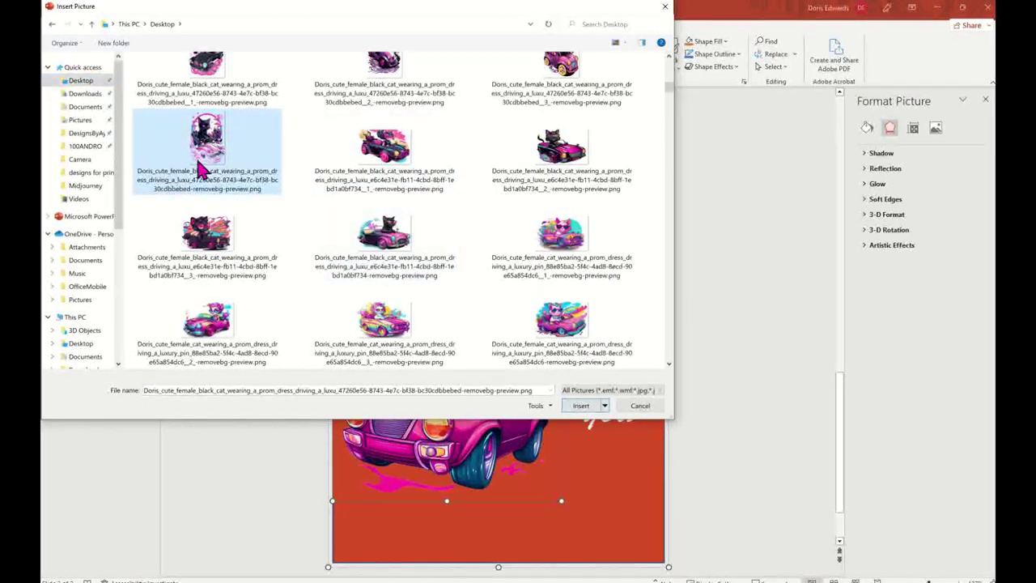
pyautogui.click(581, 405)
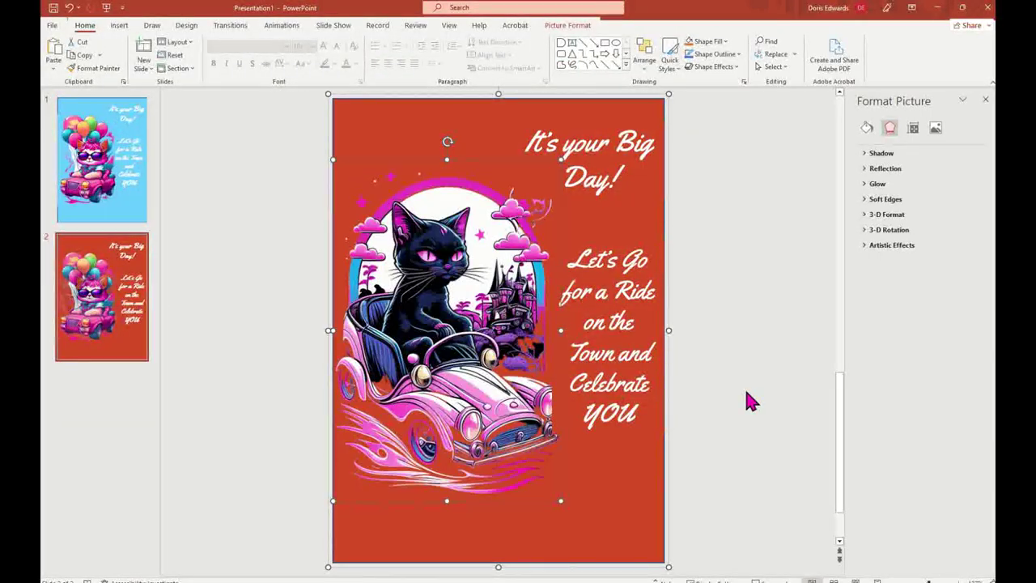
pyautogui.click(740, 357)
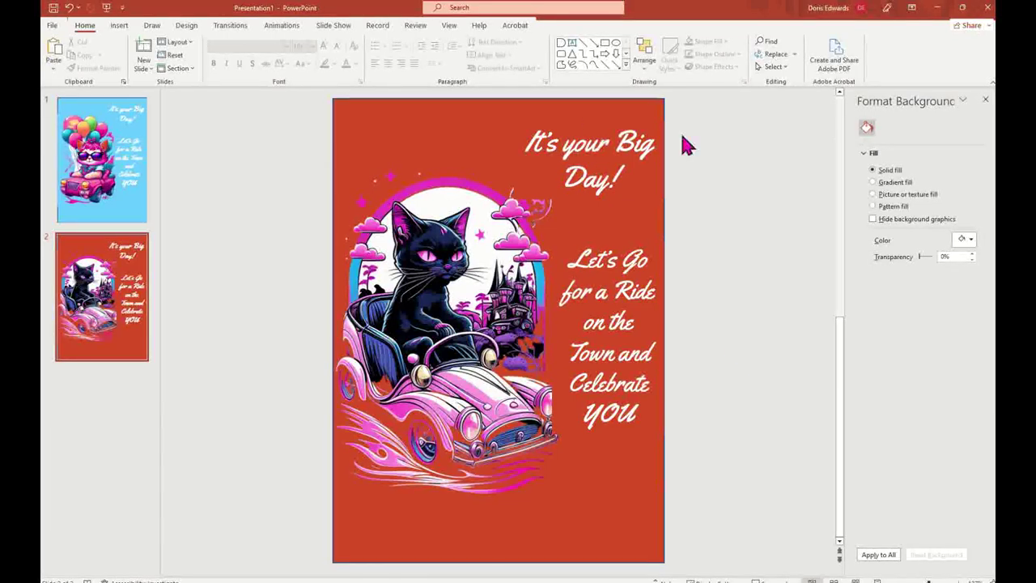
pyautogui.click(652, 123)
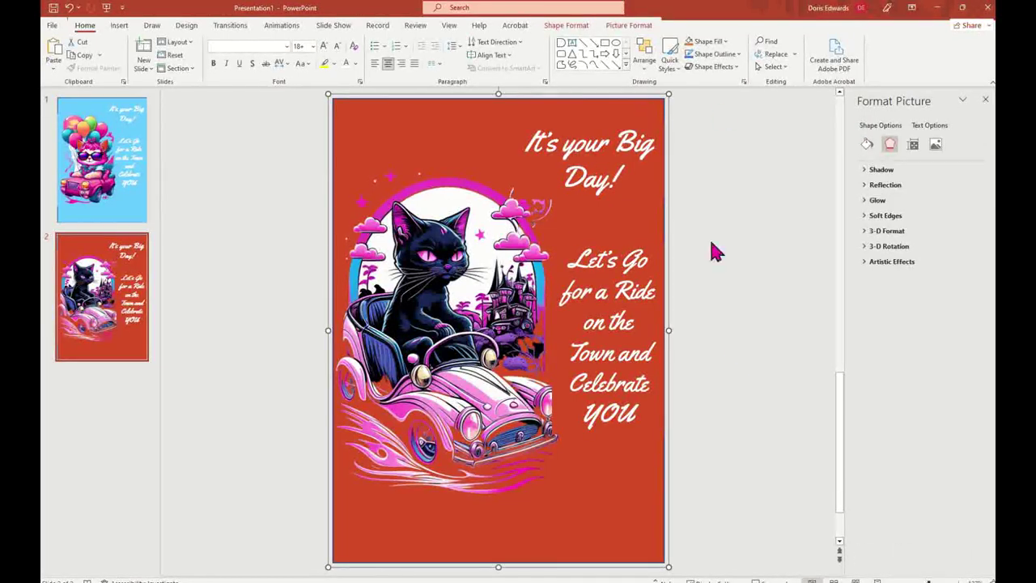
# Change the card group's solid fill on slide 2 to a light pink sampled from the black cat picture with the Eyedropper
pyautogui.click(867, 144)
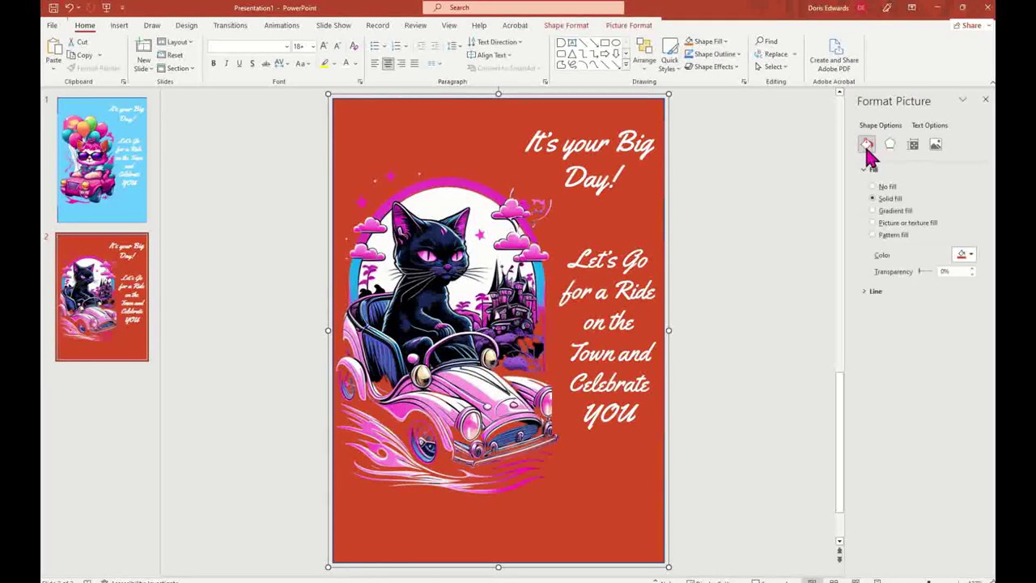
pyautogui.click(971, 255)
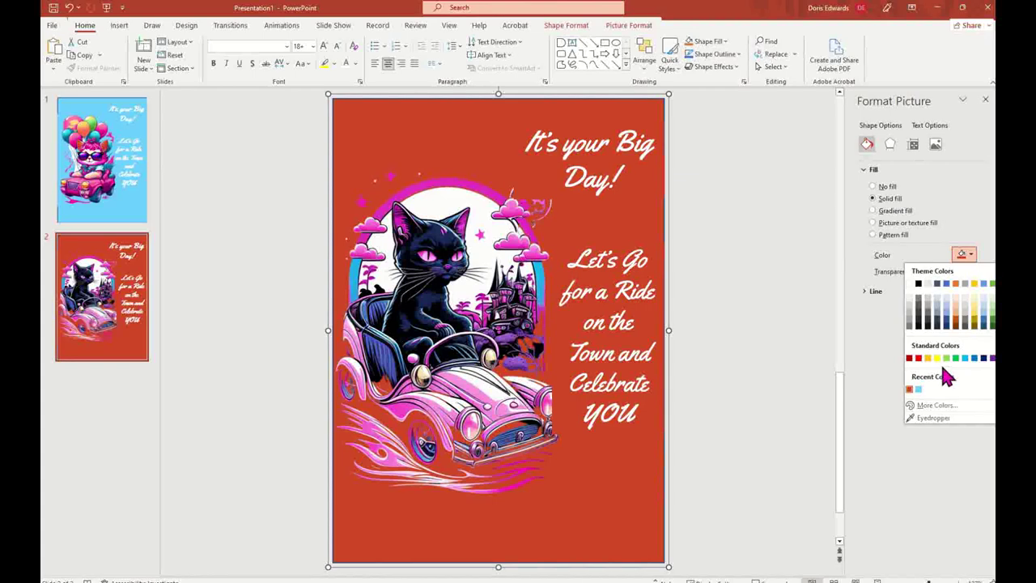
pyautogui.click(935, 419)
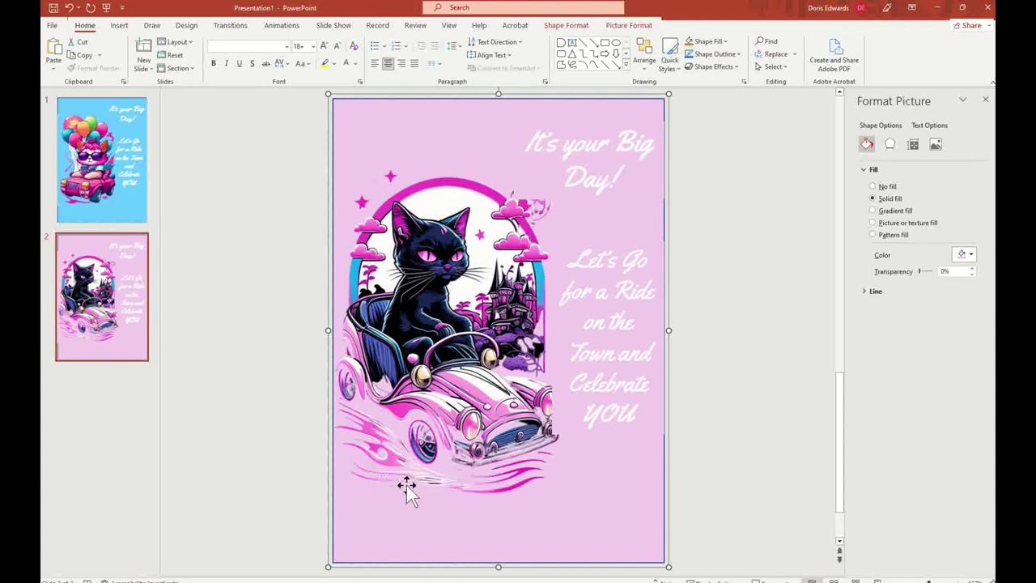
pyautogui.click(737, 324)
# Recolour the "It's your Big Day!" heading and the "Let's Go for a Ride" message on slide 2 in the standard light blue
pyautogui.click(531, 151)
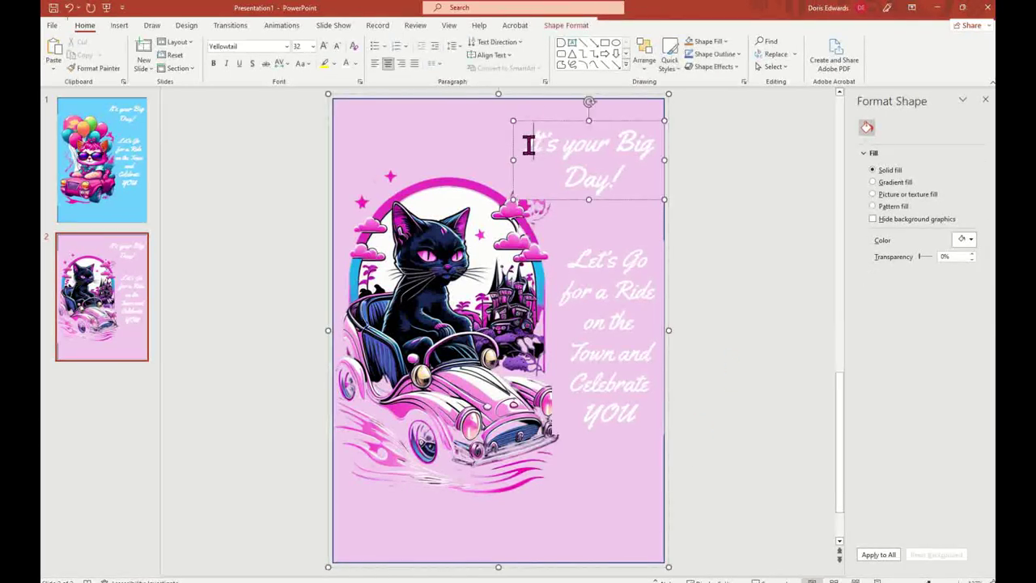
pyautogui.moveTo(532, 144); pyautogui.dragTo(617, 176)
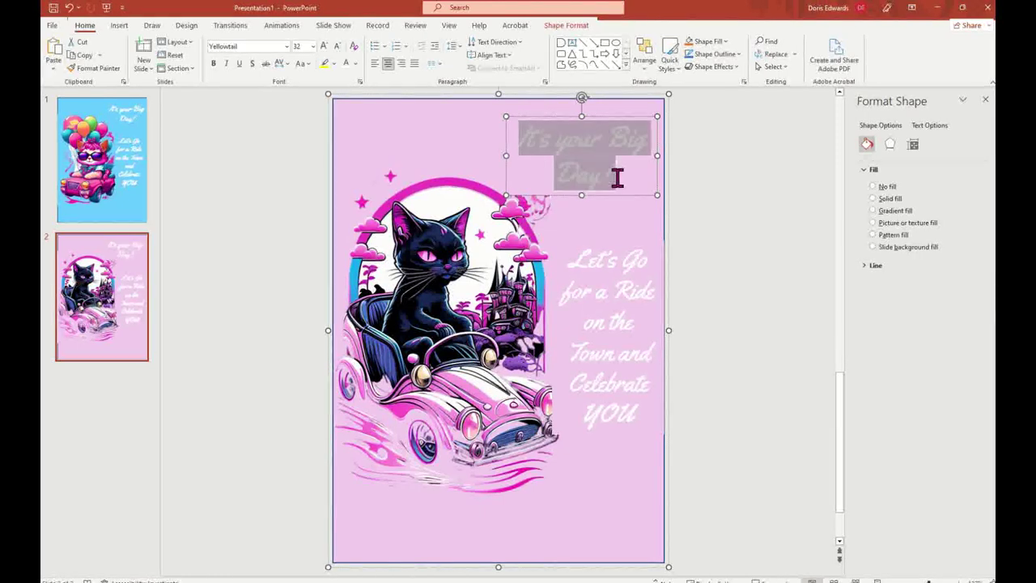
pyautogui.click(355, 64)
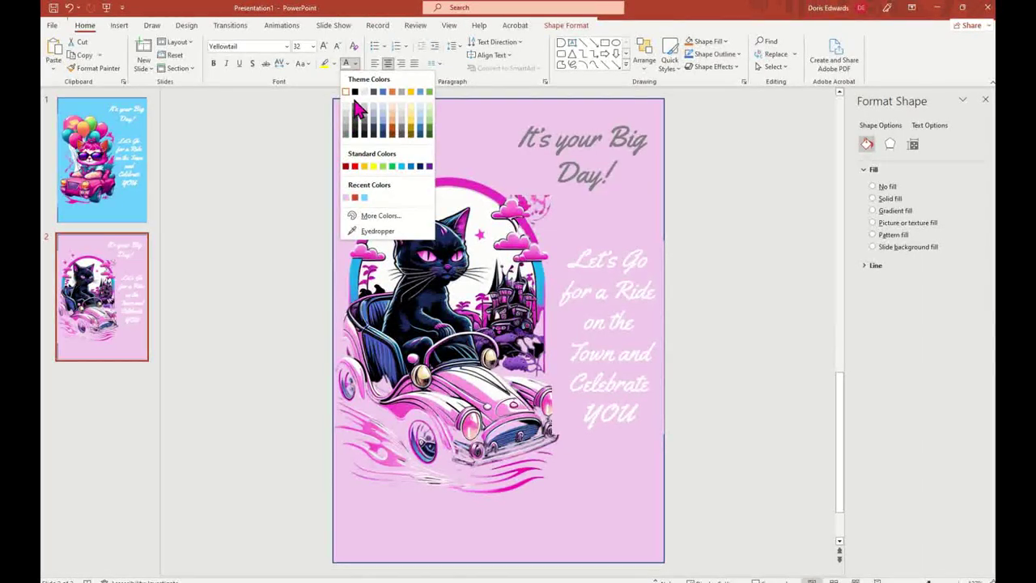
pyautogui.click(403, 167)
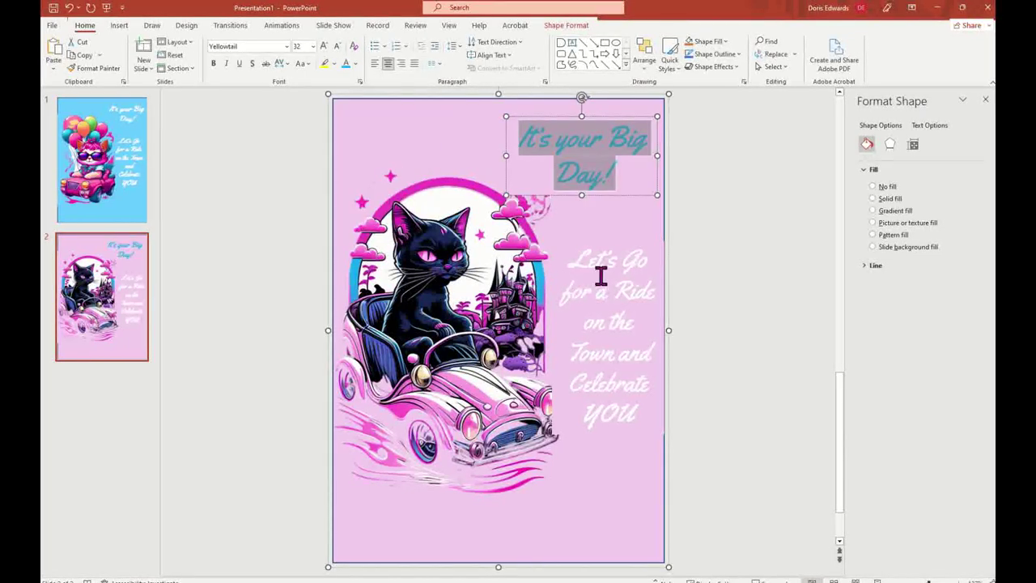
pyautogui.moveTo(576, 262); pyautogui.dragTo(645, 418)
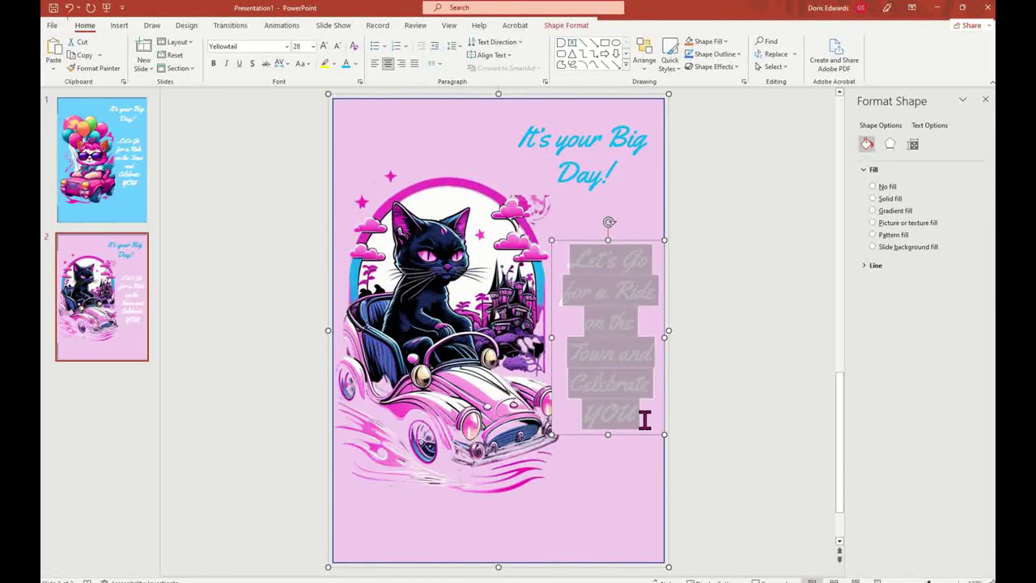
pyautogui.click(351, 66)
pyautogui.click(704, 235)
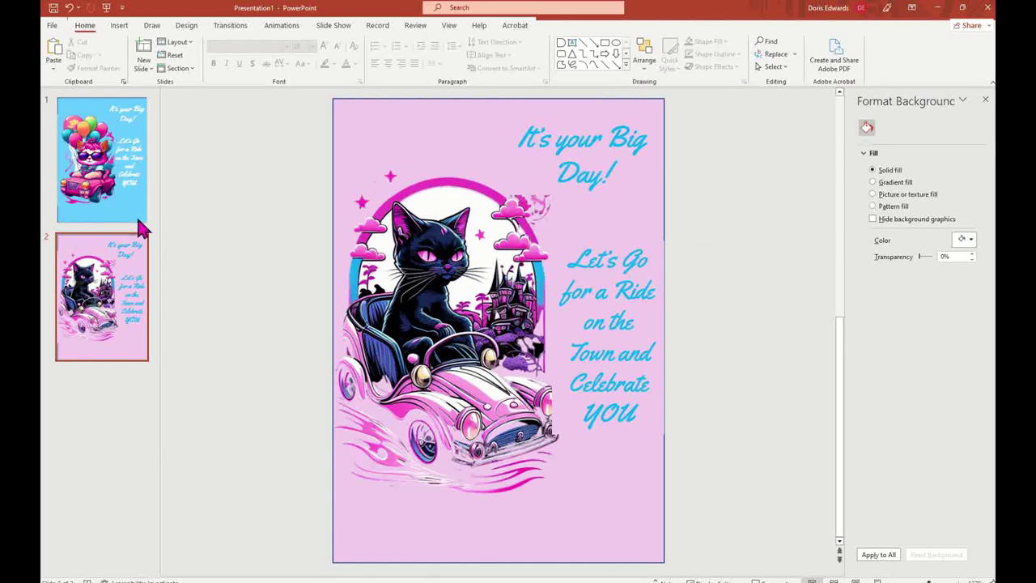
# Duplicate slide 2 and change the copy's card background from solid to gradient fill
pyautogui.rightClick(132, 295)
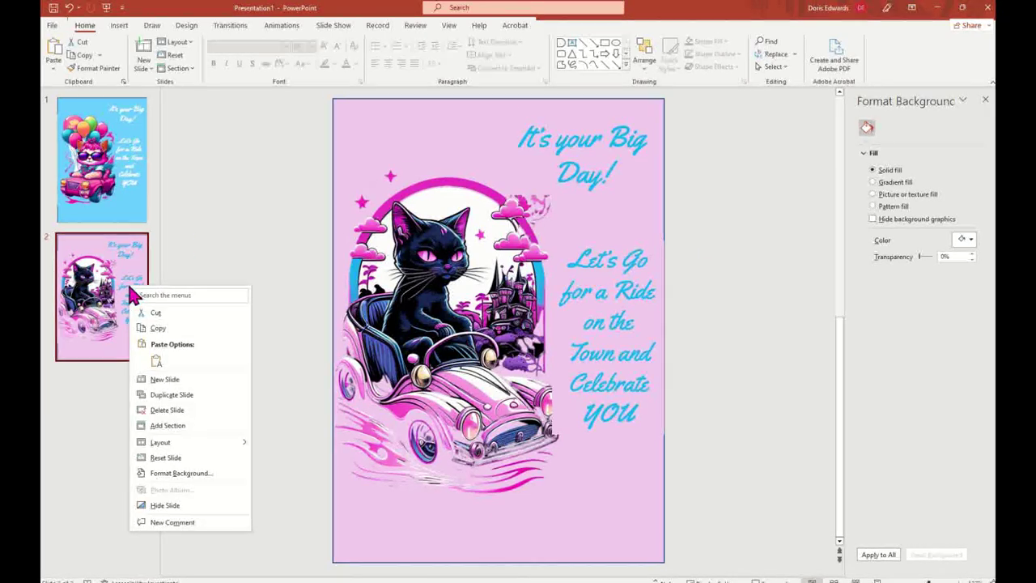
pyautogui.click(187, 396)
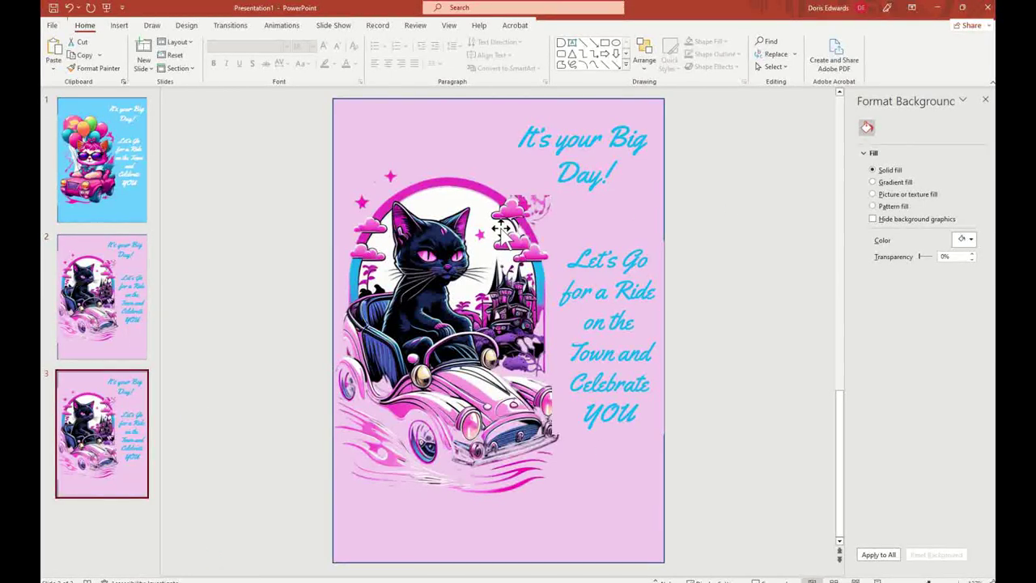
pyautogui.click(402, 103)
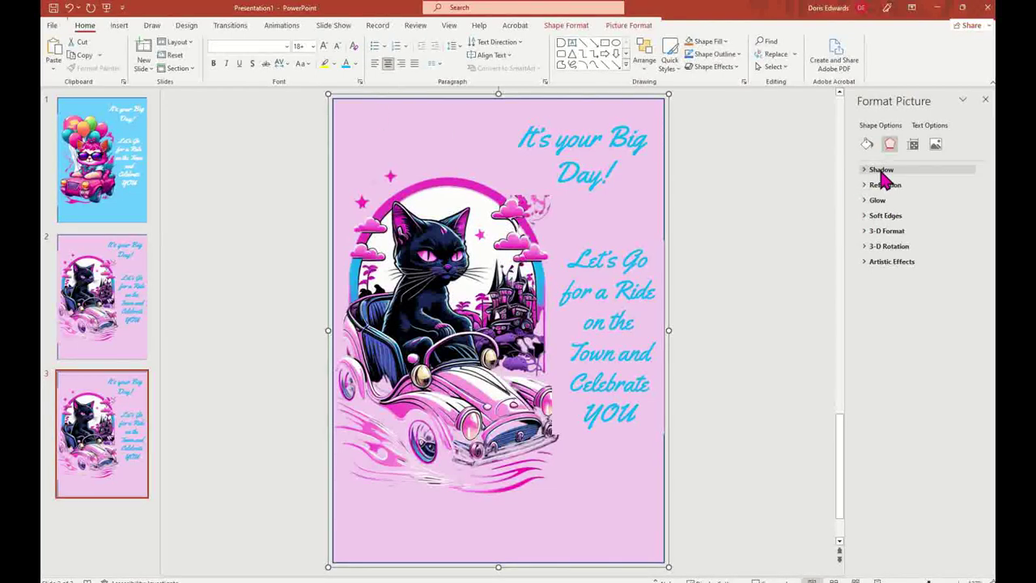
pyautogui.click(868, 148)
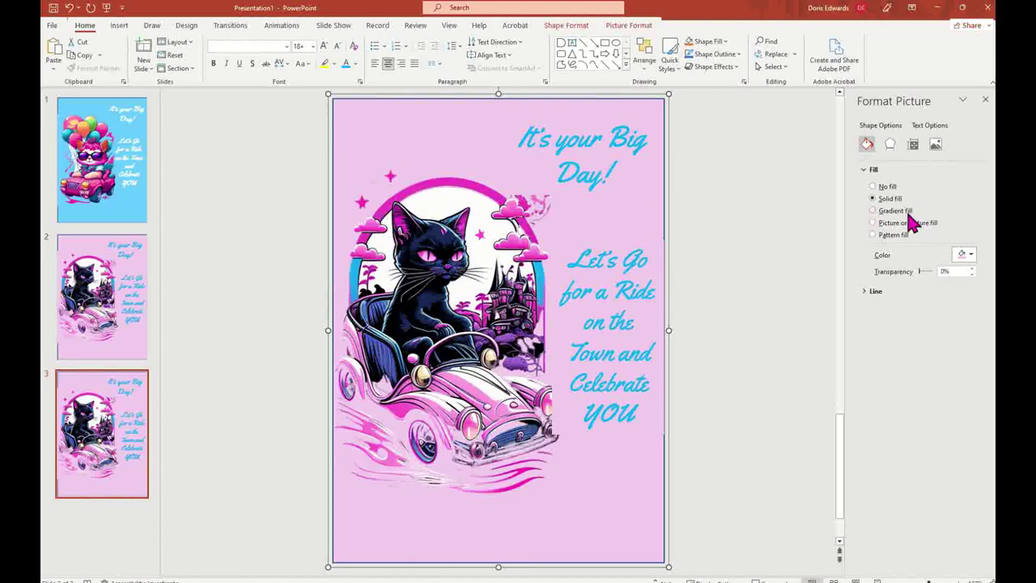
pyautogui.click(908, 213)
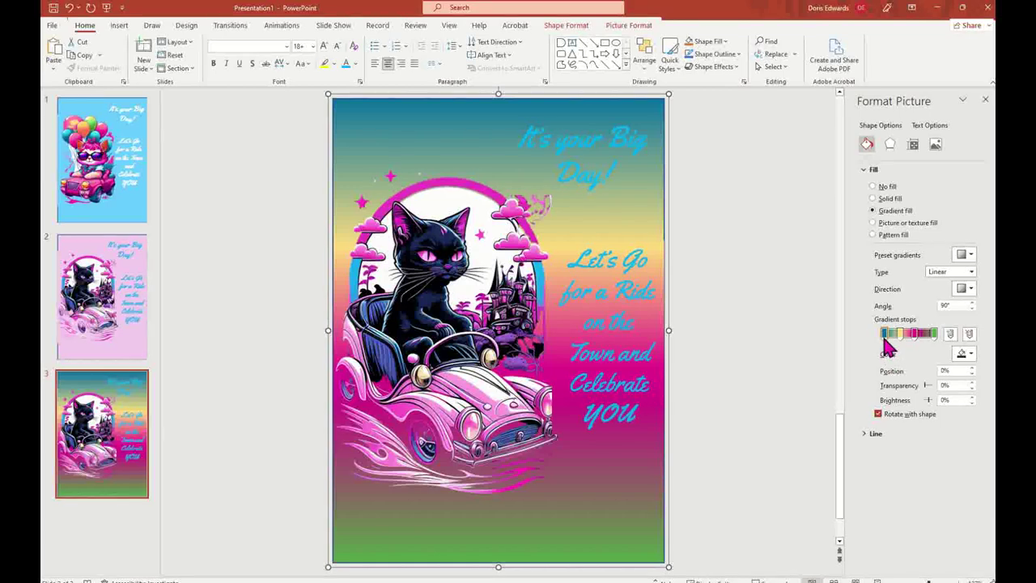
# Recolour the first gradient stop pink and the second stop bright blue, sampling both from the cat picture with the Eyedropper
pyautogui.click(966, 357)
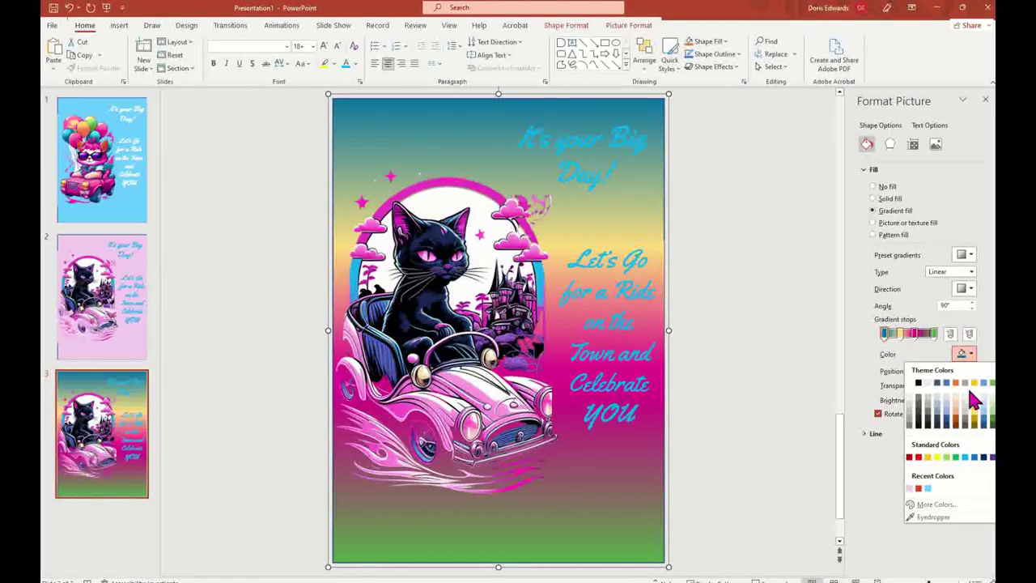
pyautogui.click(935, 518)
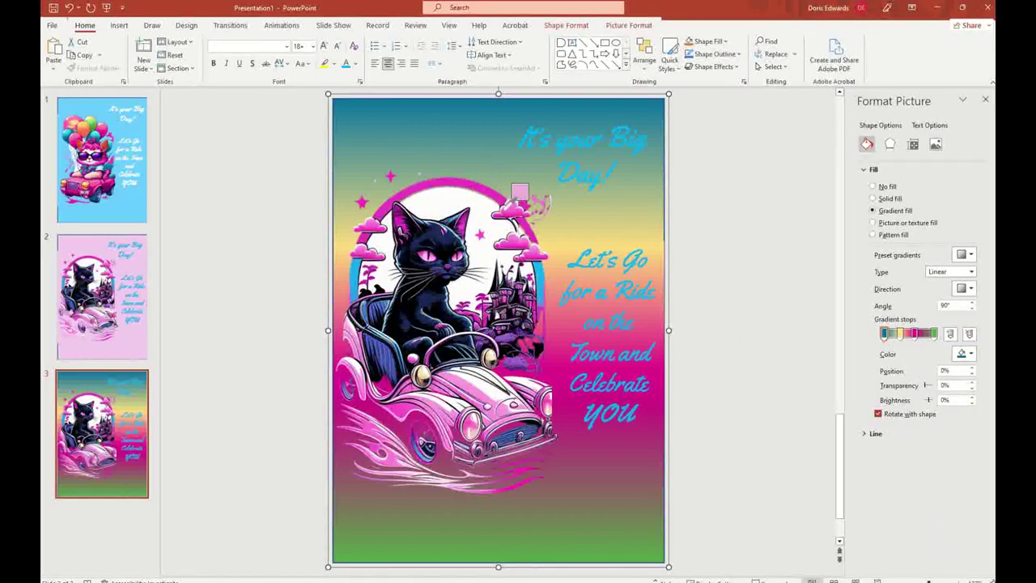
pyautogui.click(522, 197)
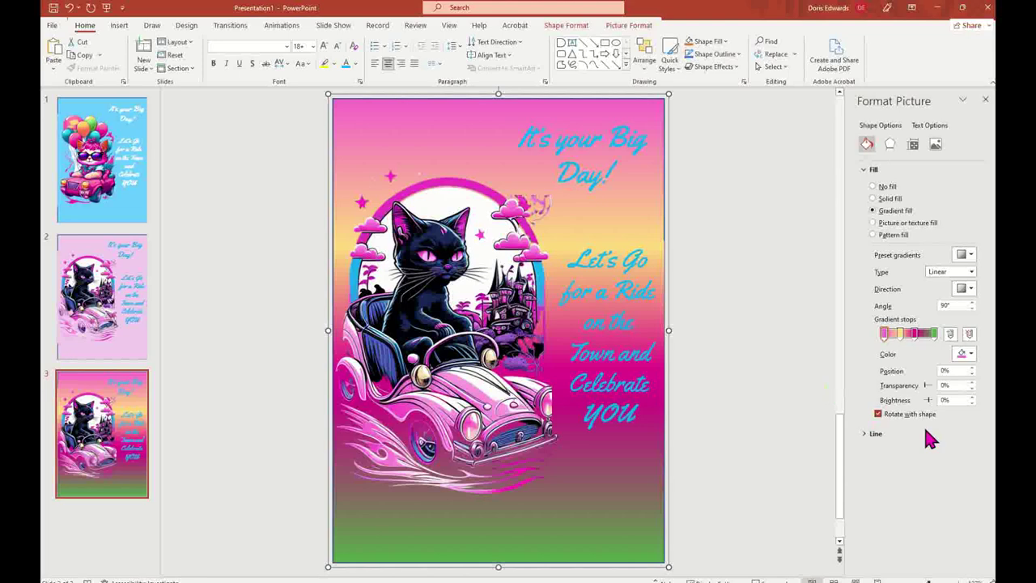
pyautogui.click(900, 334)
pyautogui.click(969, 355)
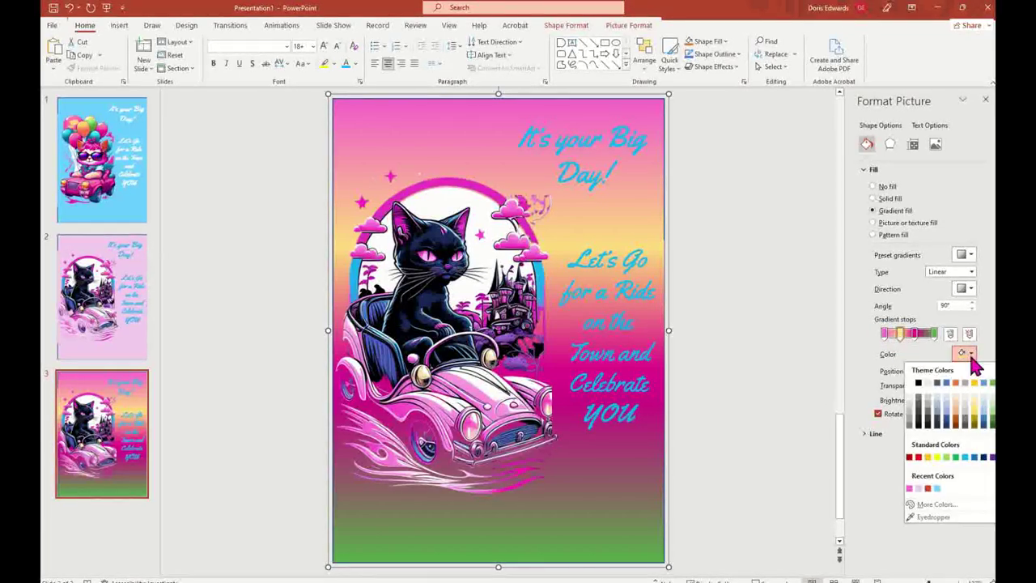
pyautogui.click(935, 517)
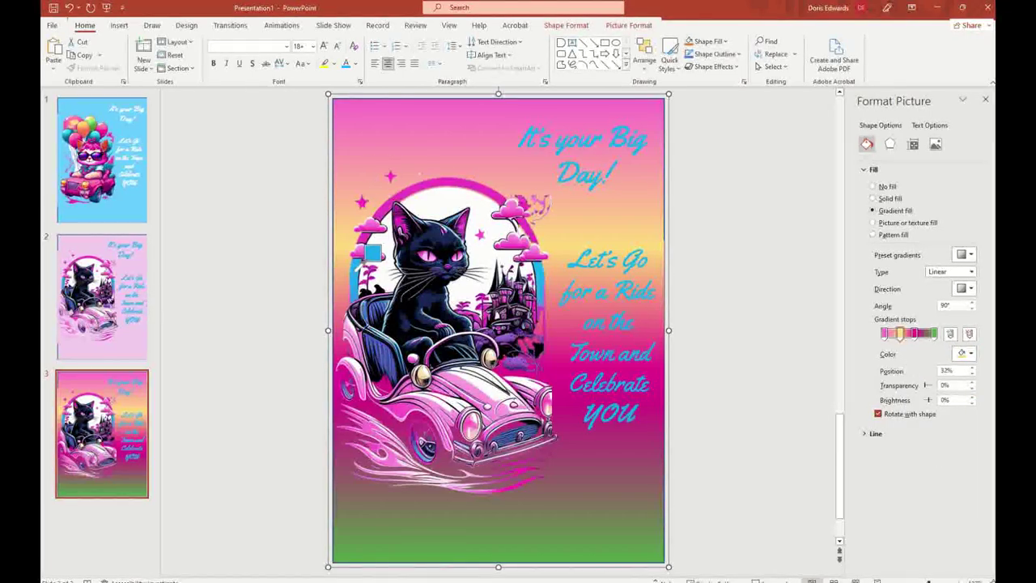
pyautogui.click(365, 257)
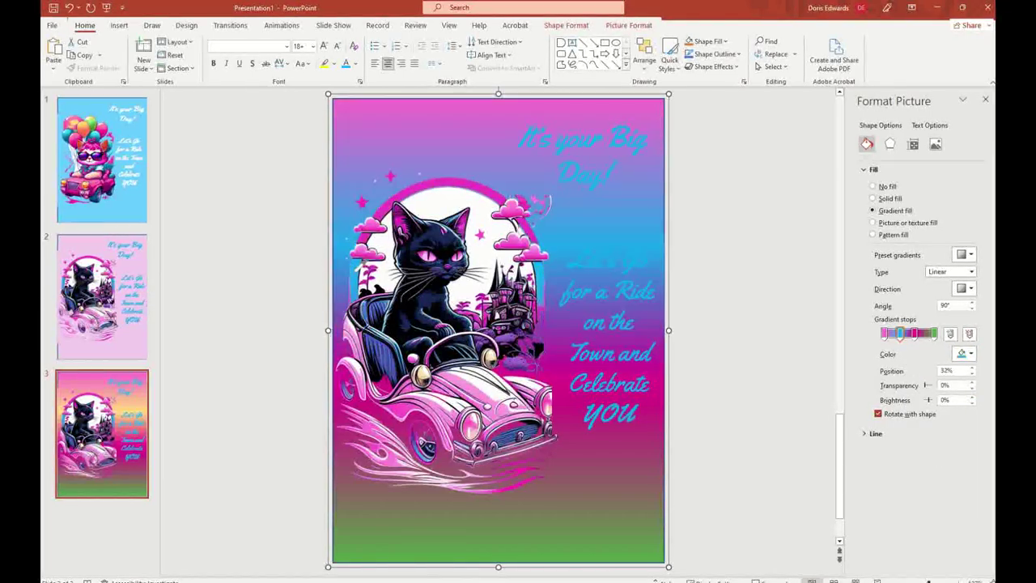
# Set the third gradient stop to white and the last stop to a dark pink sampled from the car with the Eyedropper
pyautogui.click(915, 333)
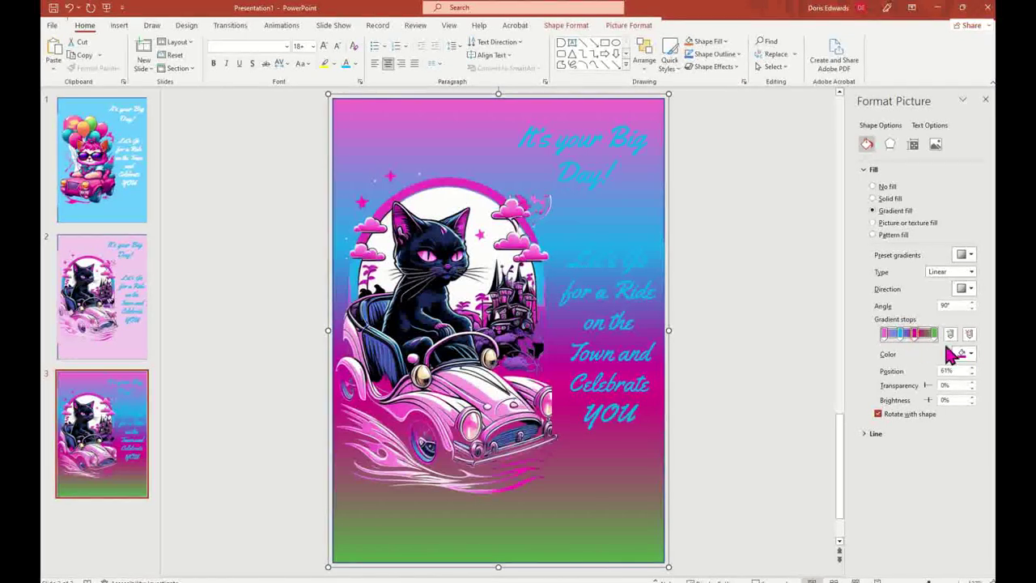
pyautogui.click(971, 356)
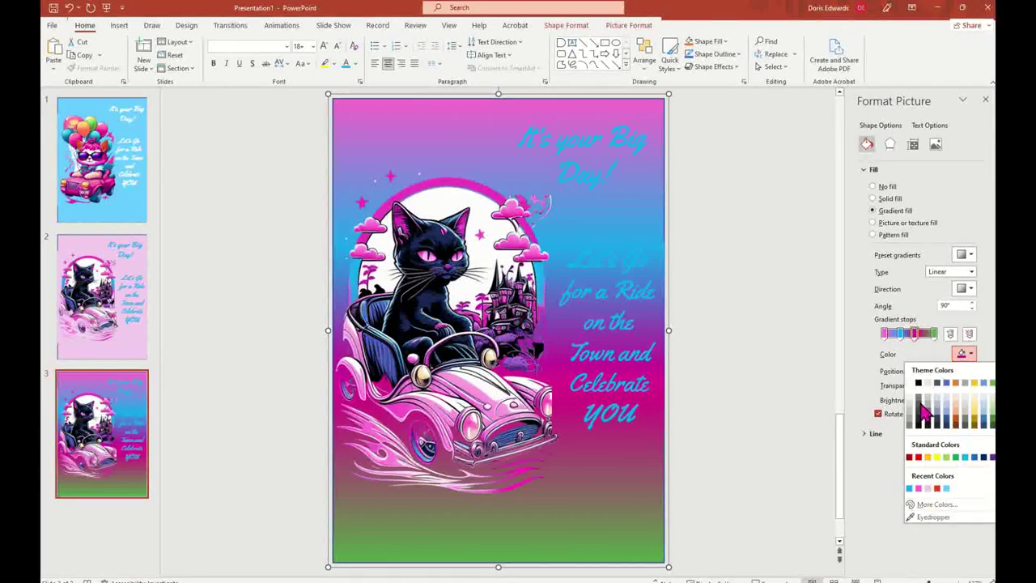
pyautogui.click(910, 387)
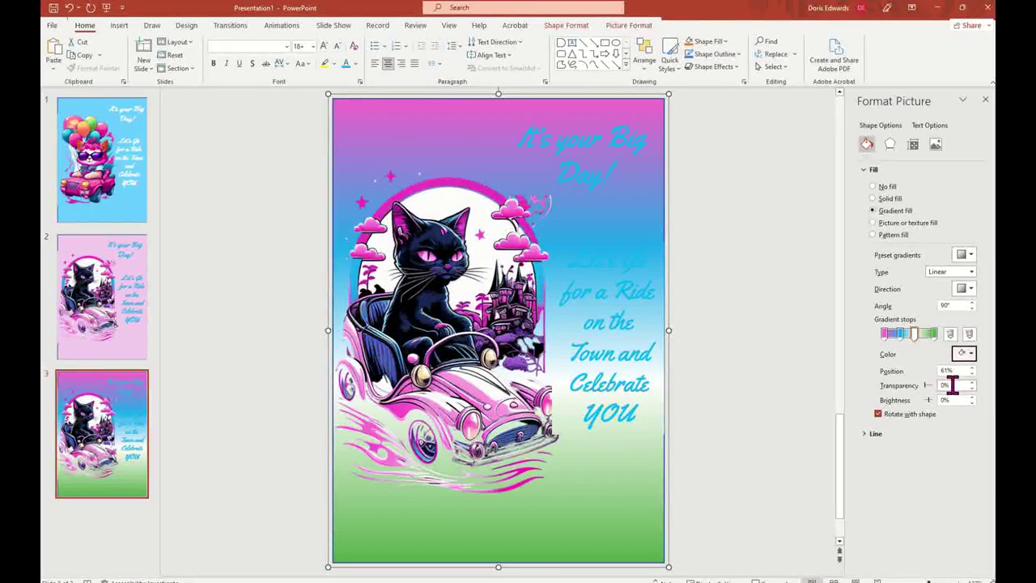
pyautogui.click(935, 334)
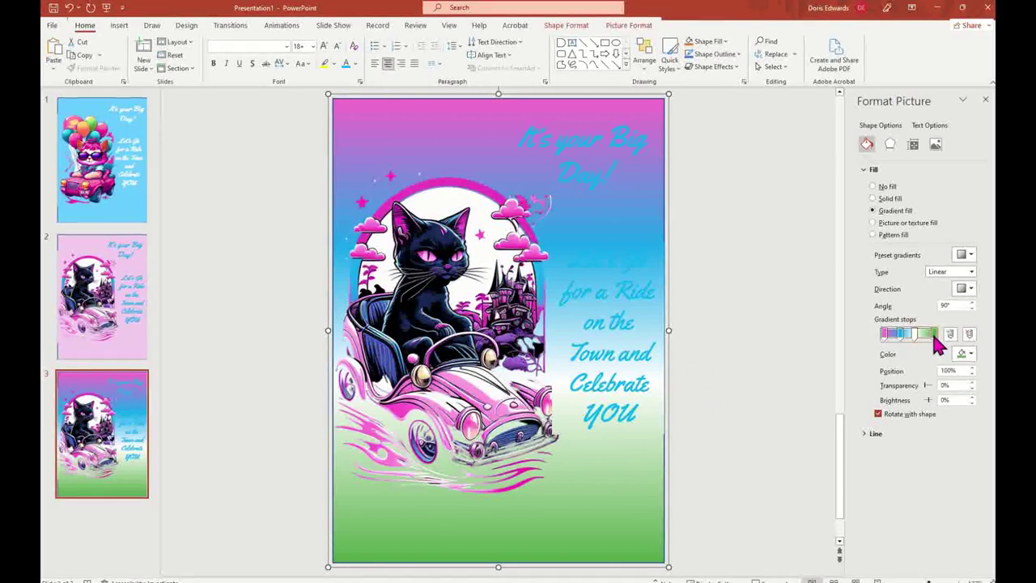
pyautogui.click(971, 356)
pyautogui.click(933, 517)
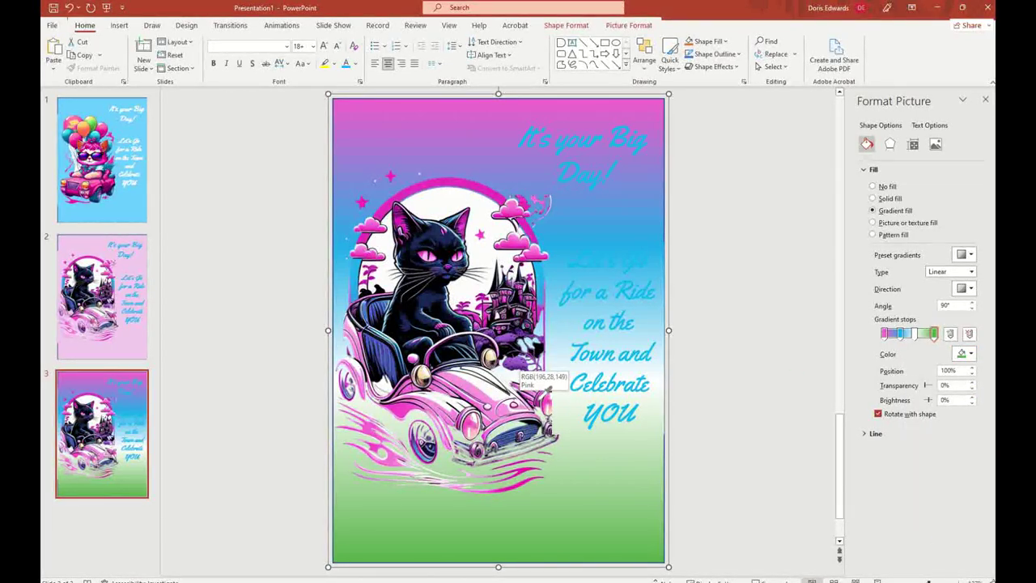
pyautogui.click(547, 388)
pyautogui.click(727, 366)
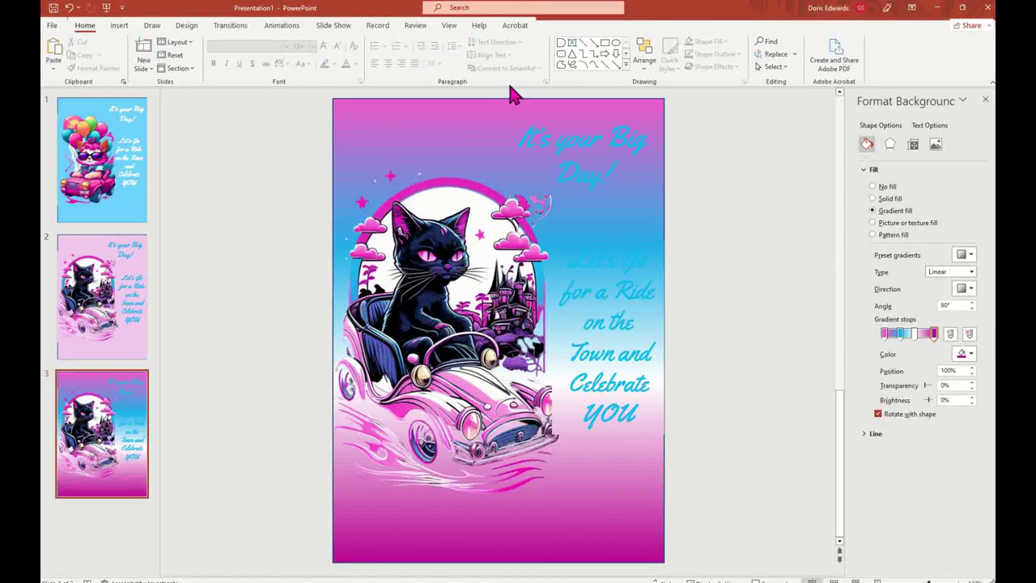
# Recolour the "It's your Big Day!" heading and the "Let's Go for a Ride" message on slide 3 white
pyautogui.click(518, 138)
pyautogui.moveTo(518, 137); pyautogui.dragTo(619, 187)
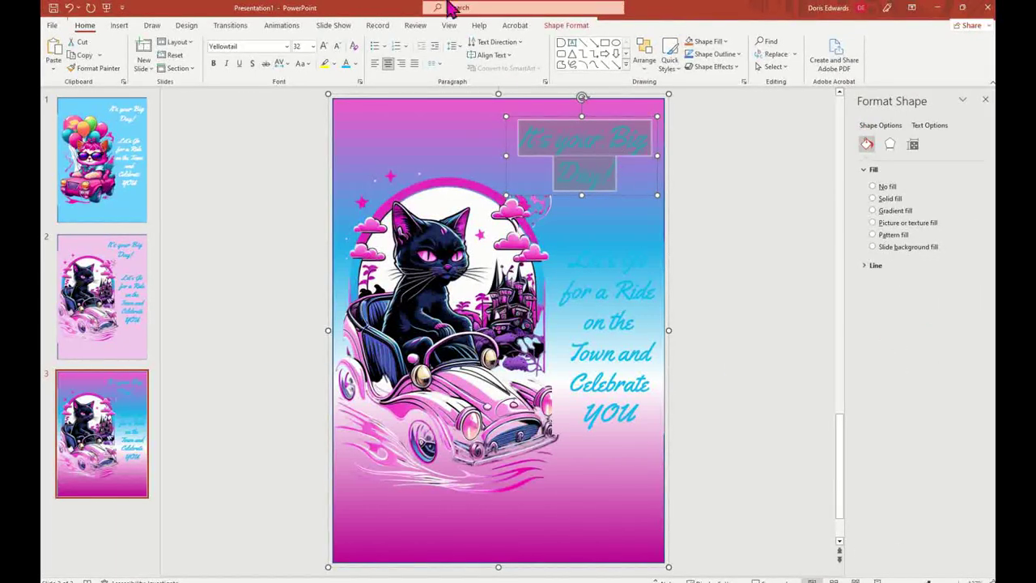
pyautogui.click(357, 65)
pyautogui.click(351, 96)
pyautogui.click(583, 314)
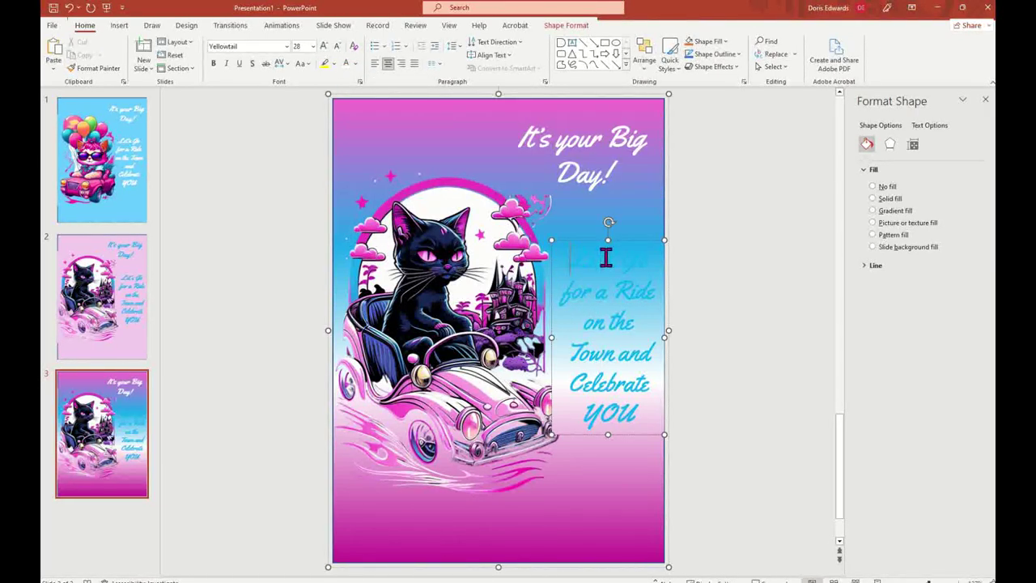
pyautogui.moveTo(605, 257); pyautogui.dragTo(653, 421)
pyautogui.click(349, 69)
pyautogui.click(739, 229)
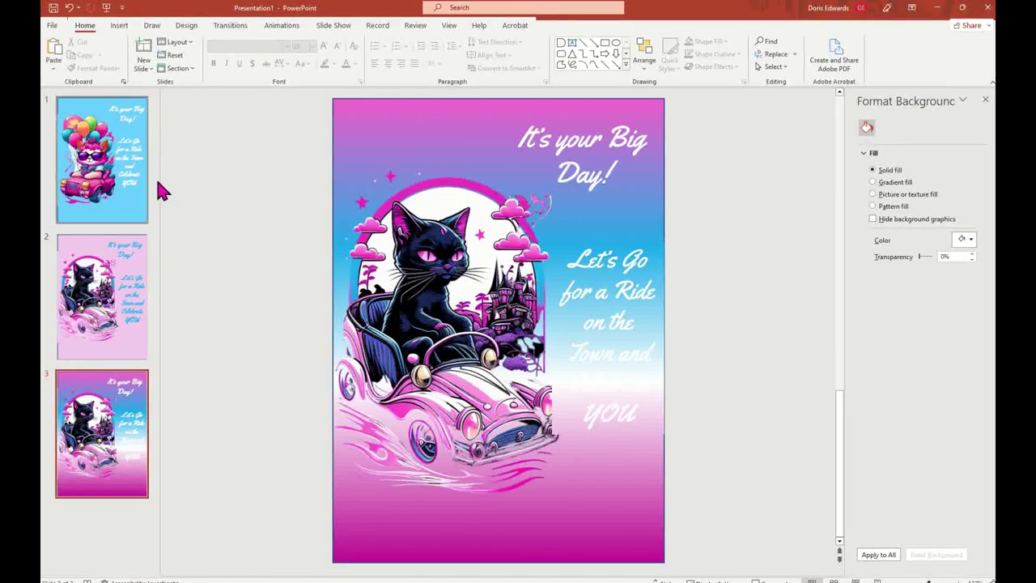
# Duplicate the gradient card slide and move the copy to the beginning of the presentation
pyautogui.click(130, 427)
pyautogui.rightClick(129, 428)
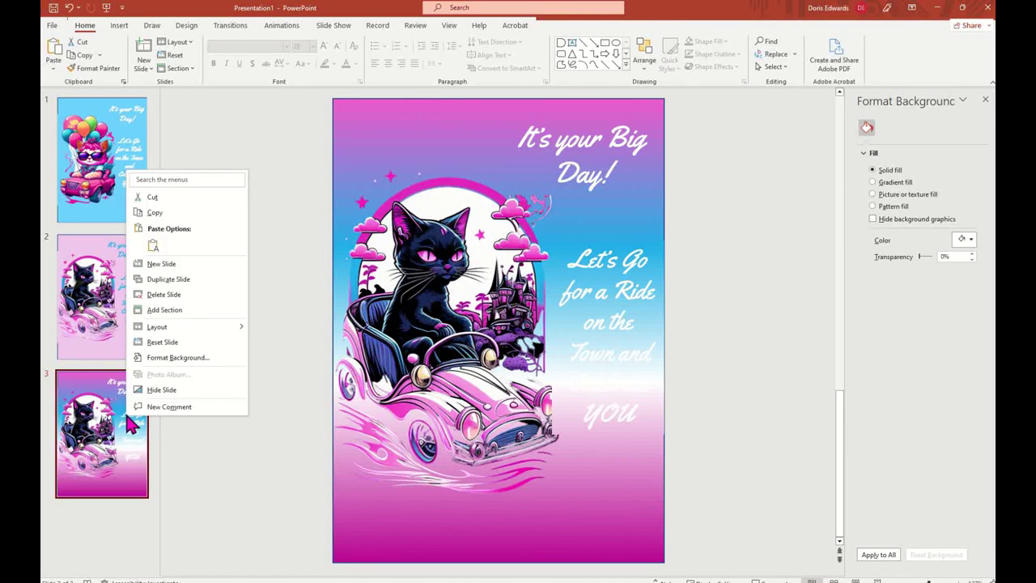
pyautogui.click(188, 277)
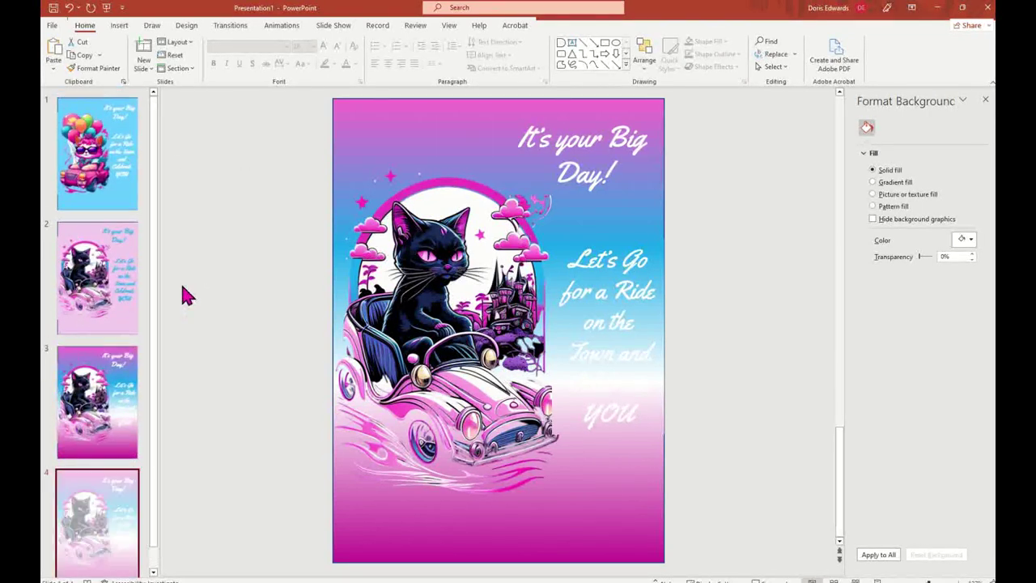
pyautogui.moveTo(117, 518); pyautogui.dragTo(105, 121)
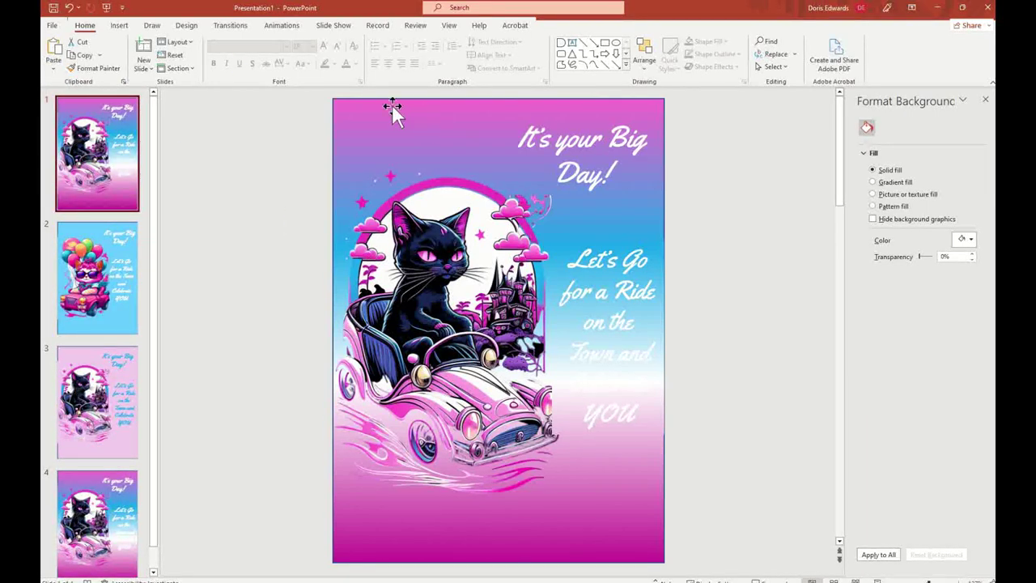
# Add a blank slide directly after the first card slide
pyautogui.rightClick(127, 136)
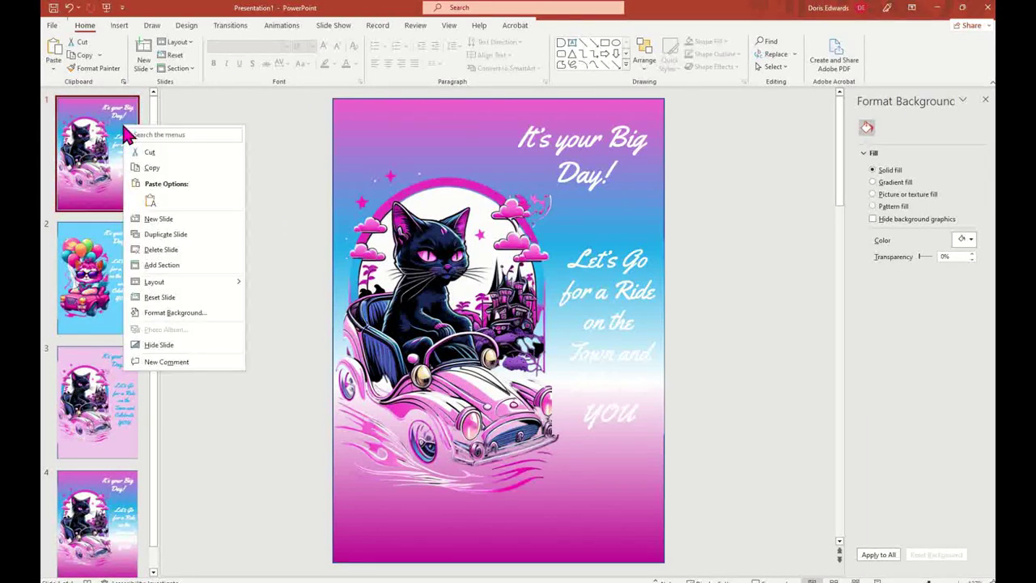
pyautogui.click(153, 223)
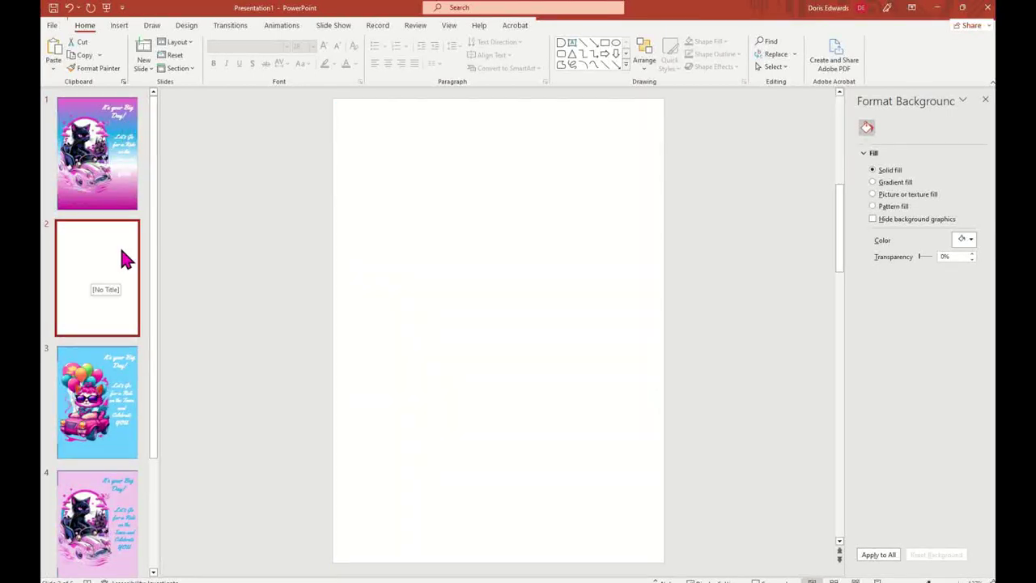
pyautogui.click(120, 25)
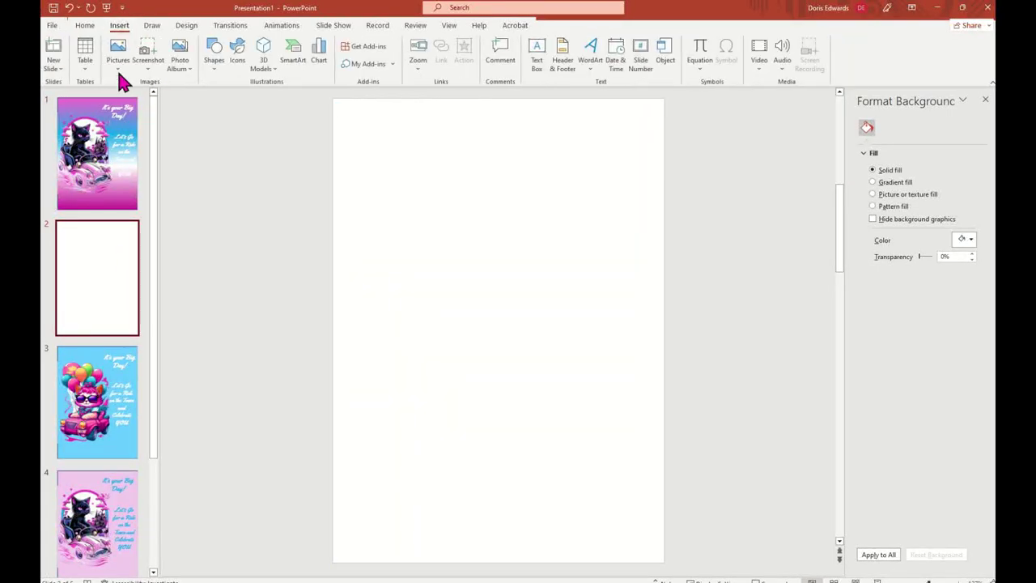
pyautogui.click(117, 69)
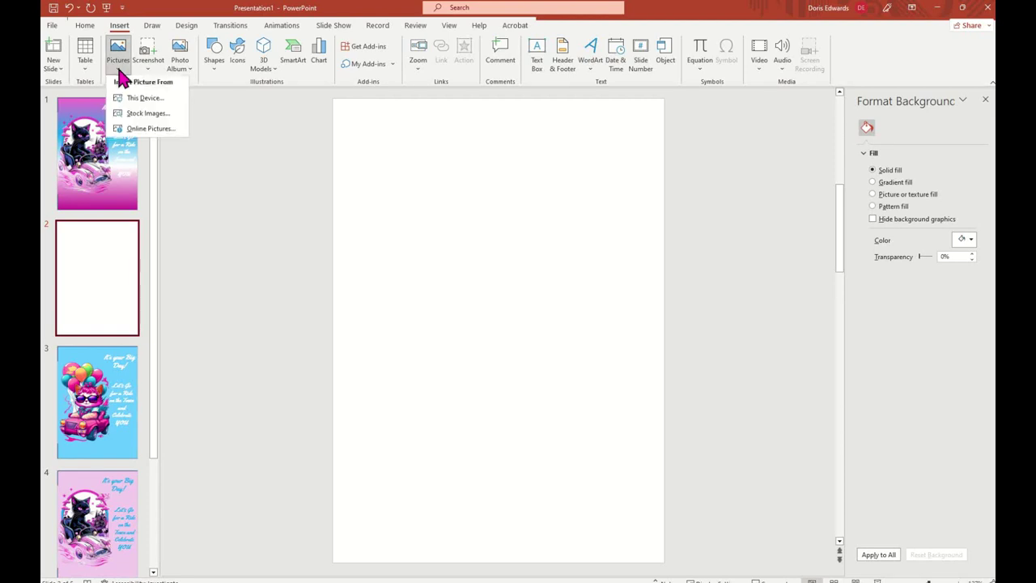
pyautogui.click(160, 132)
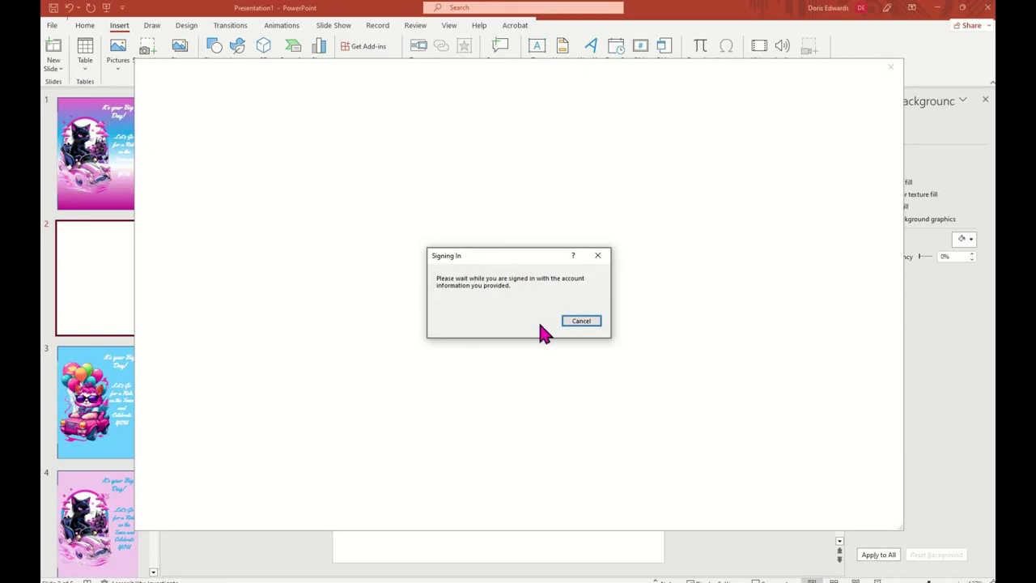
pyautogui.click(591, 323)
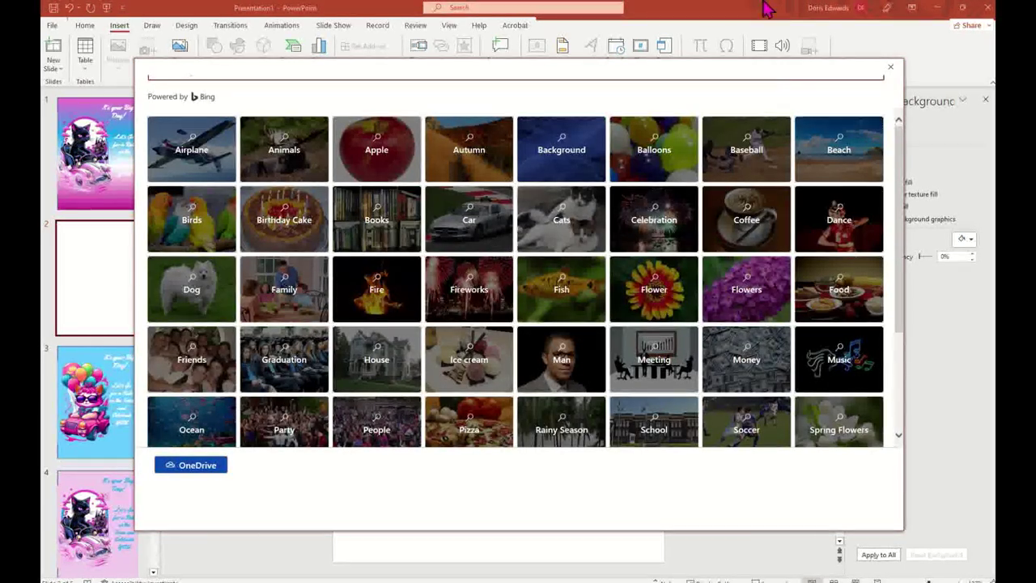
pyautogui.click(890, 68)
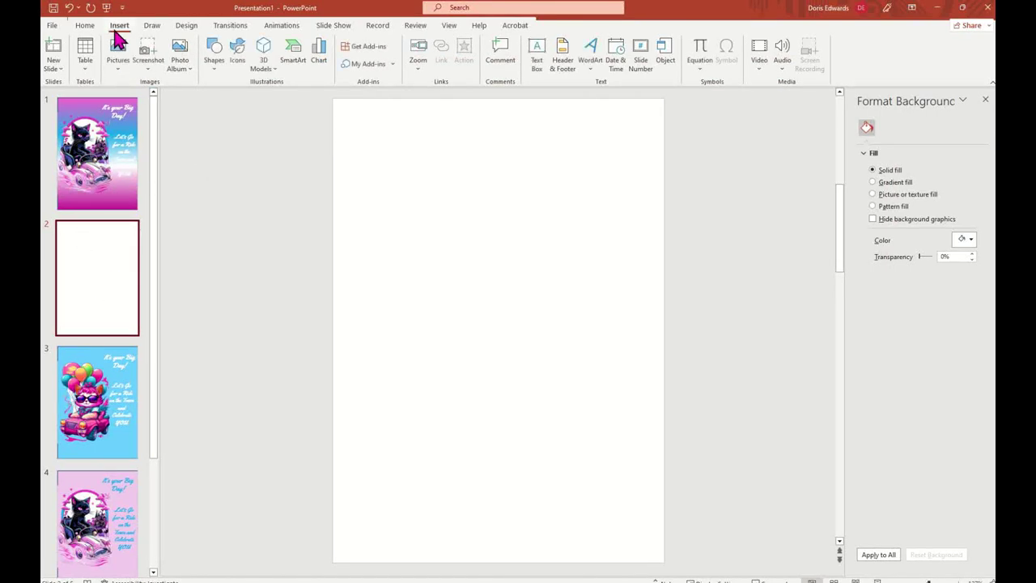
# Search online pictures for CONFETTI and insert the picture of colourful confetti on a light blue background into the blank slide
pyautogui.click(120, 72)
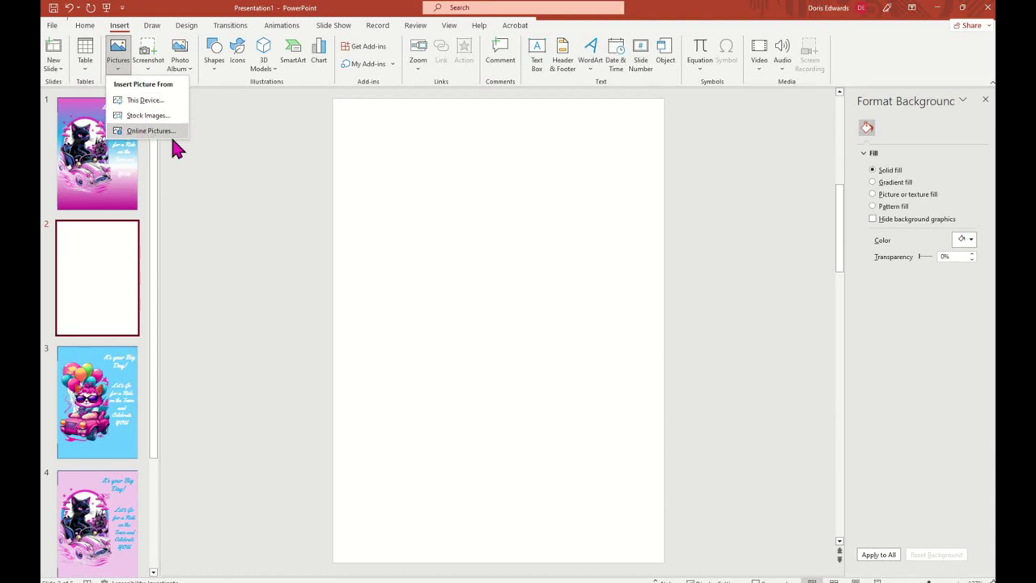
pyautogui.click(172, 134)
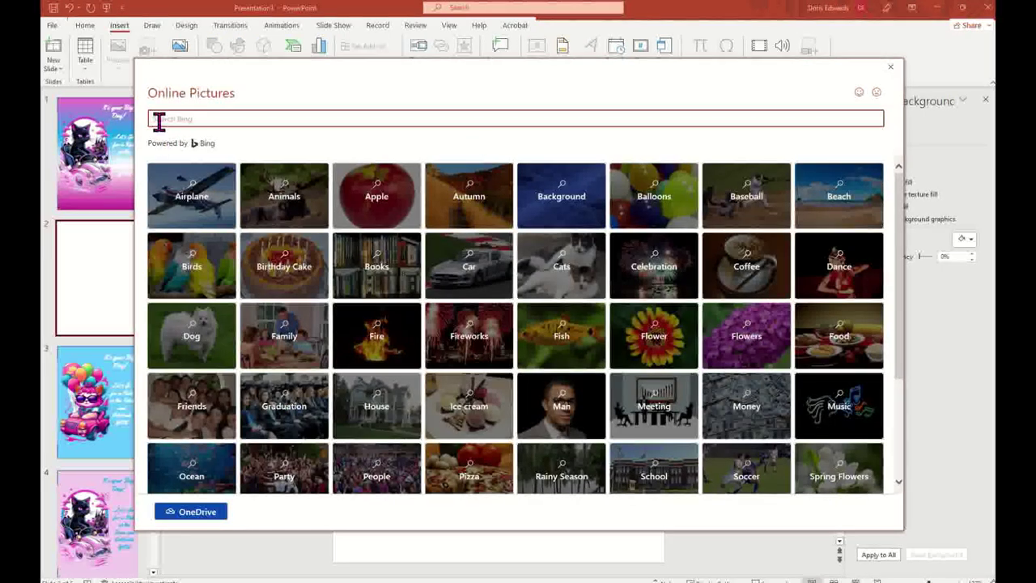
pyautogui.click(170, 121)
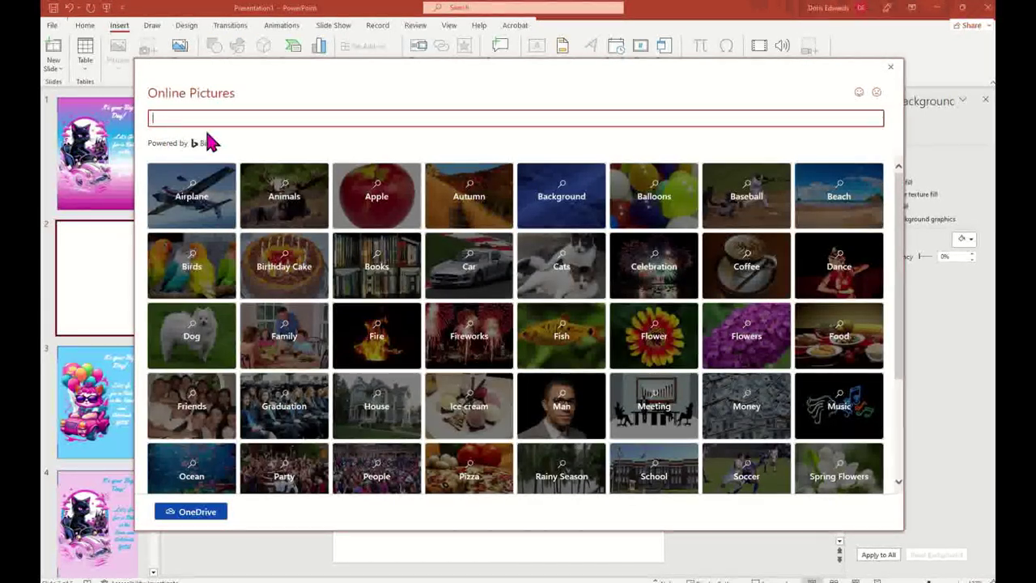
pyautogui.write('CONFETTI')
pyautogui.press('Return')
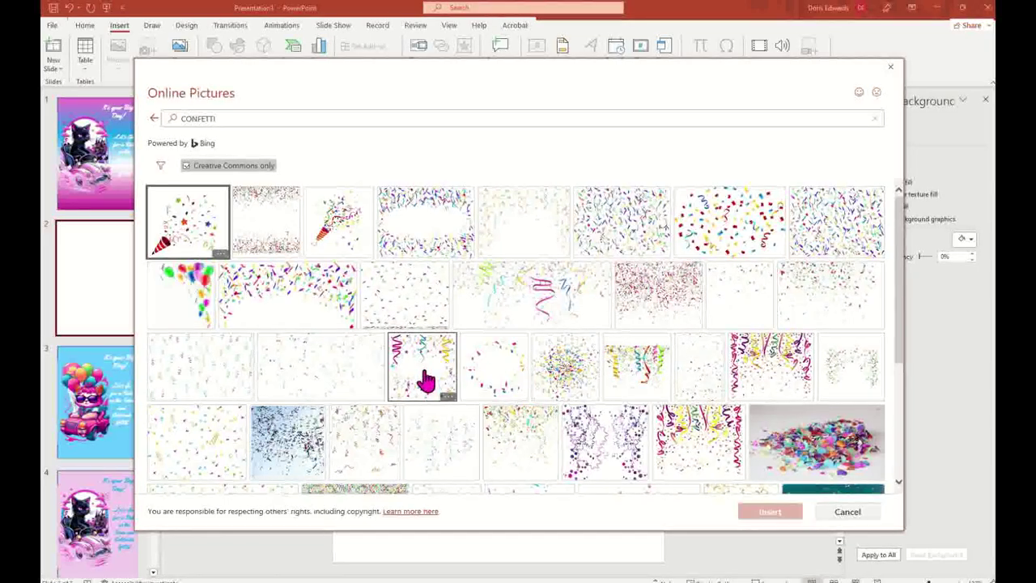
pyautogui.click(292, 466)
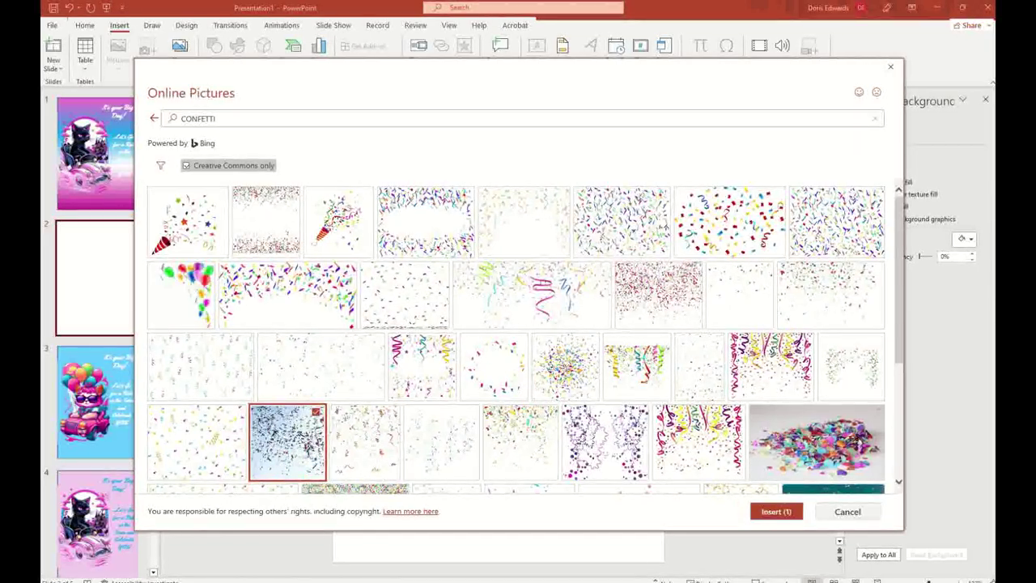
pyautogui.click(774, 516)
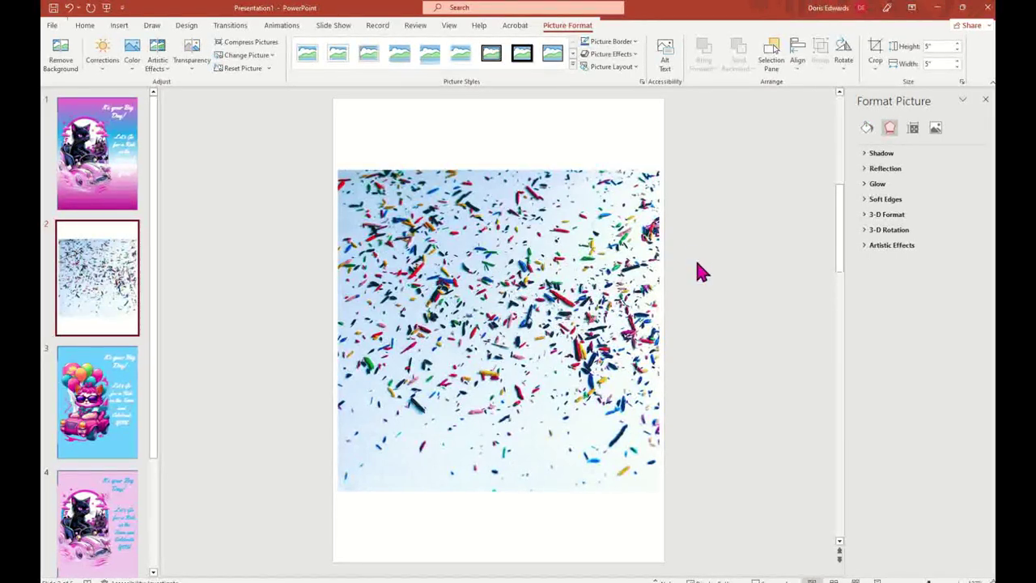
# Move the confetti picture on slide 2 slightly upward and copy it to the clipboard
pyautogui.click(657, 257)
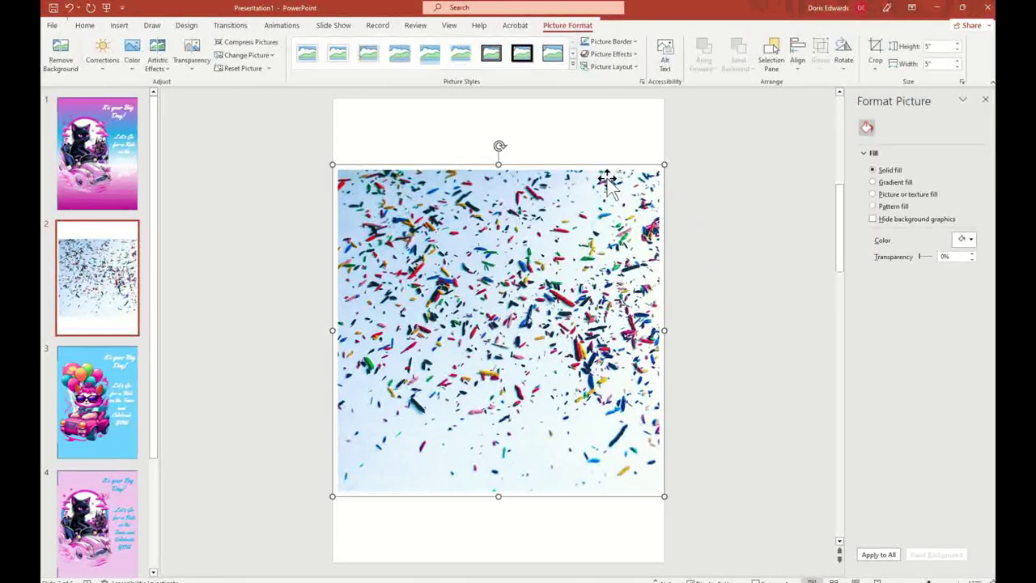
pyautogui.click(729, 260)
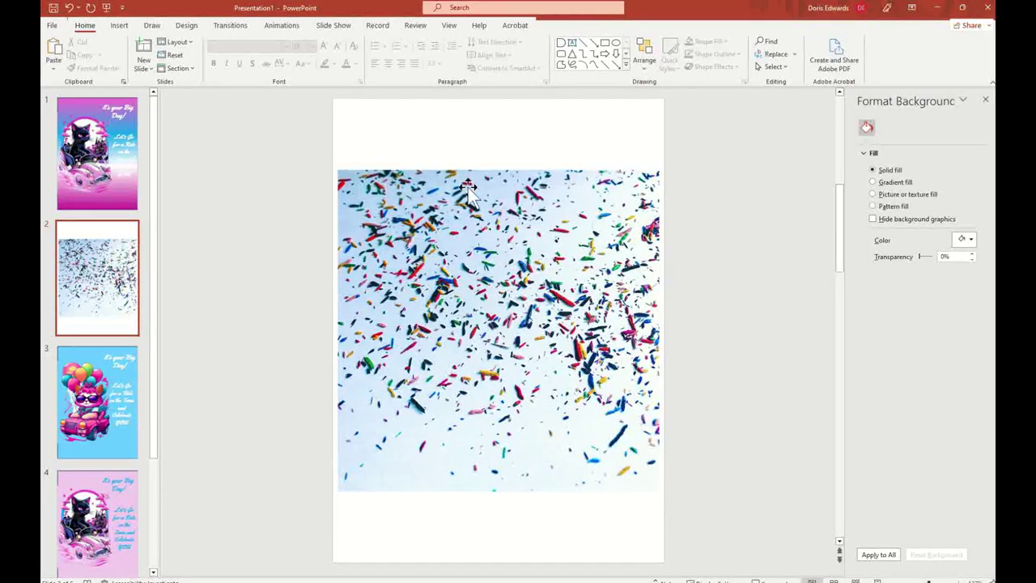
pyautogui.moveTo(441, 187)
pyautogui.mouseDown()
pyautogui.moveTo(566, 212)
pyautogui.moveTo(442, 177)
pyautogui.mouseUp()
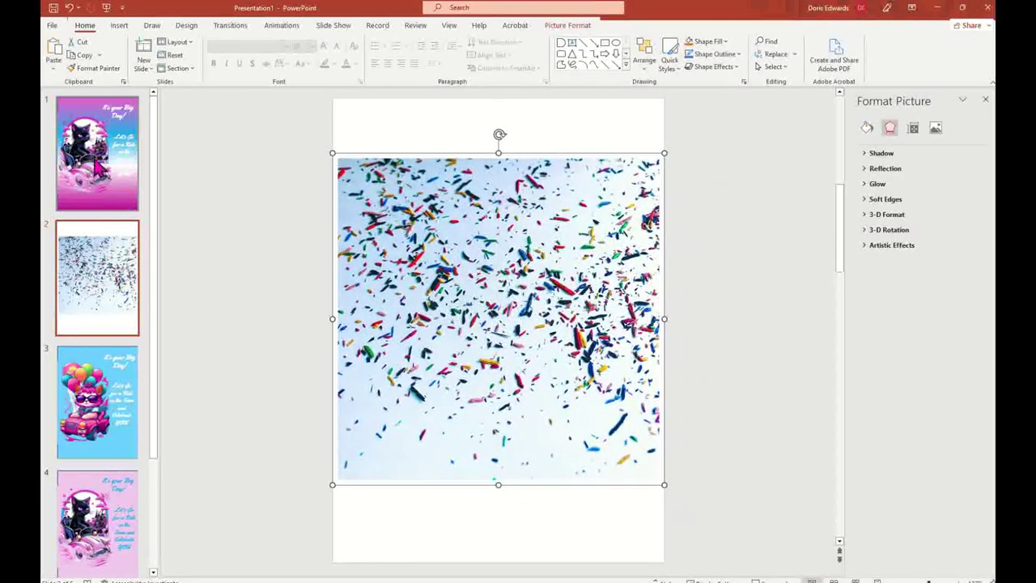
pyautogui.rightClick(456, 181)
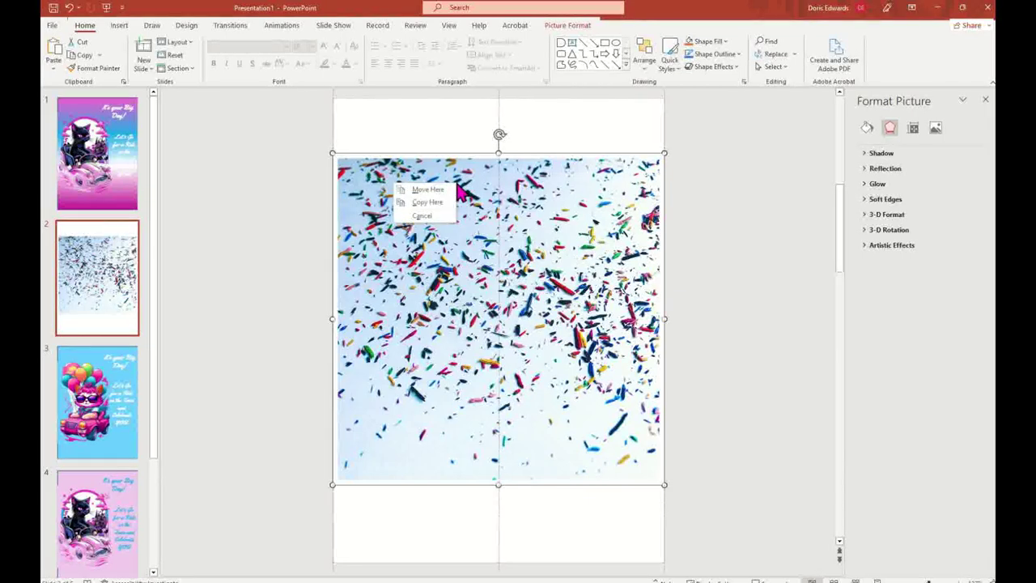
pyautogui.rightClick(511, 188)
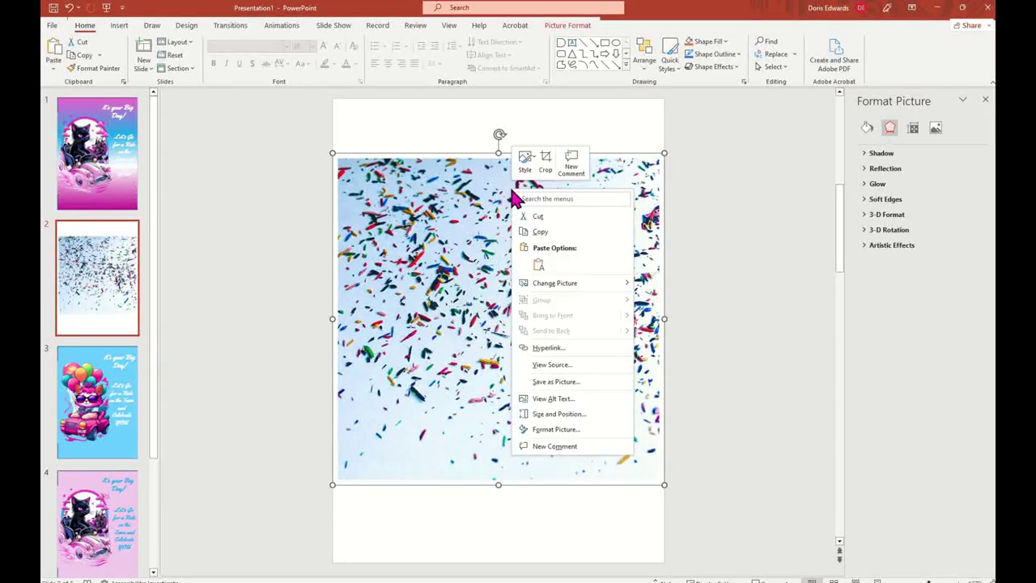
pyautogui.click(544, 233)
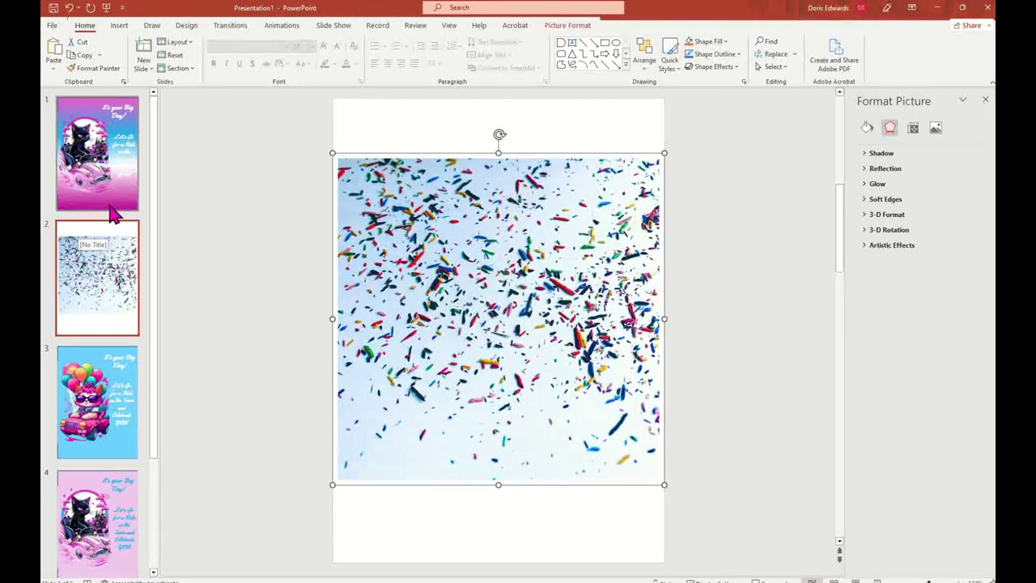
# Fill the card on slide 3 with the copied confetti picture, using a picture fill sourced from the clipboard
pyautogui.click(121, 454)
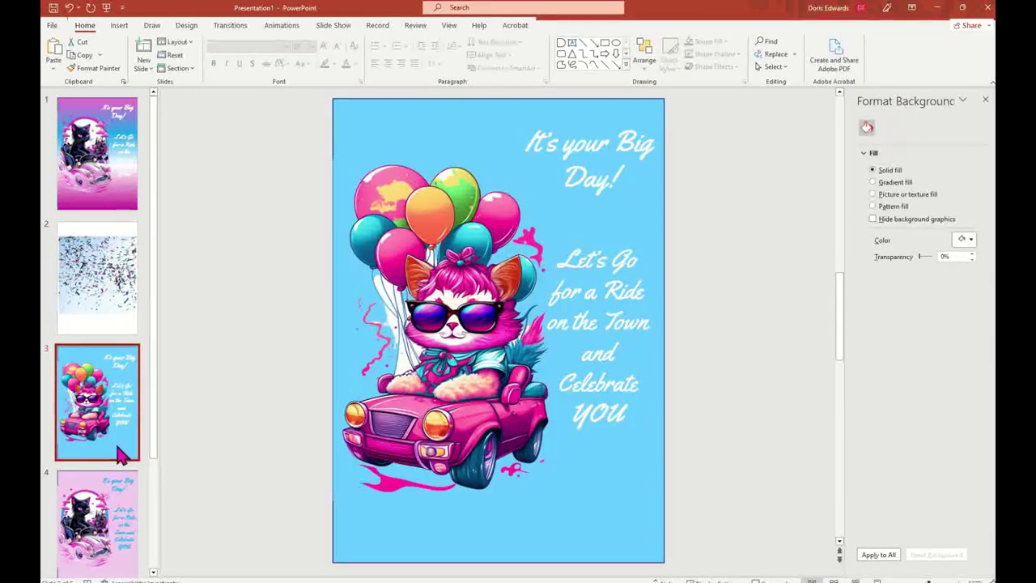
pyautogui.click(410, 112)
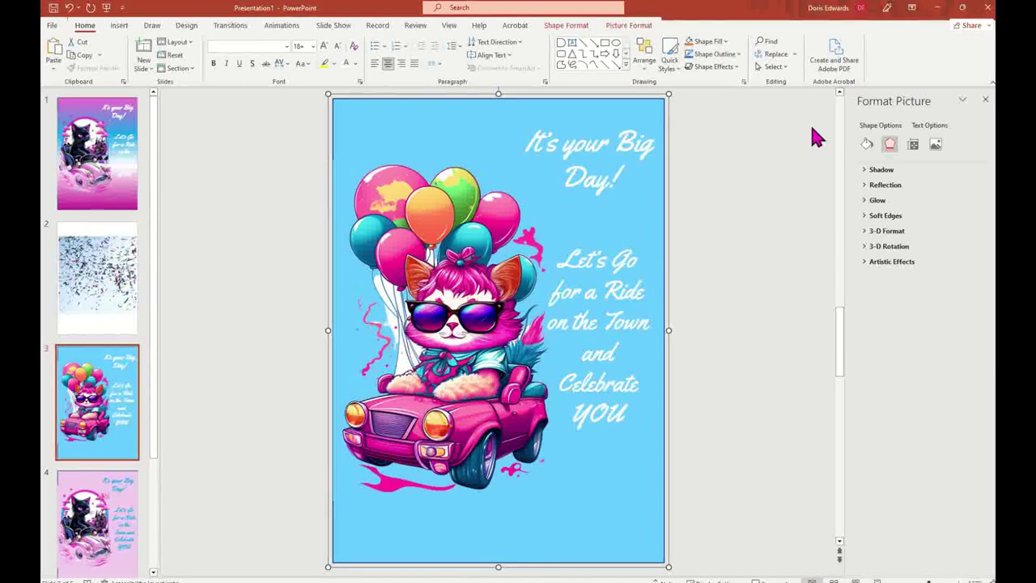
pyautogui.click(867, 154)
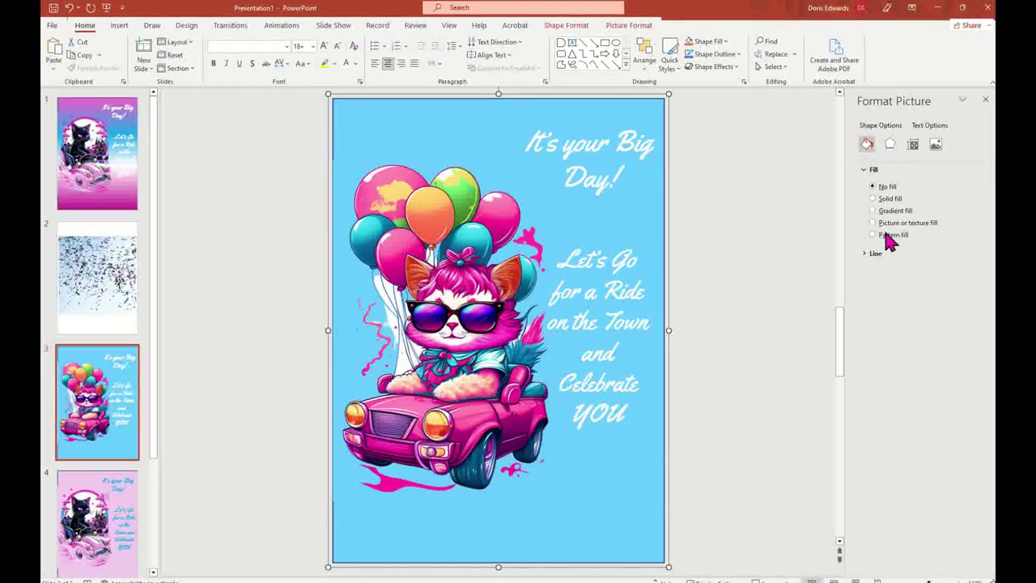
pyautogui.click(931, 230)
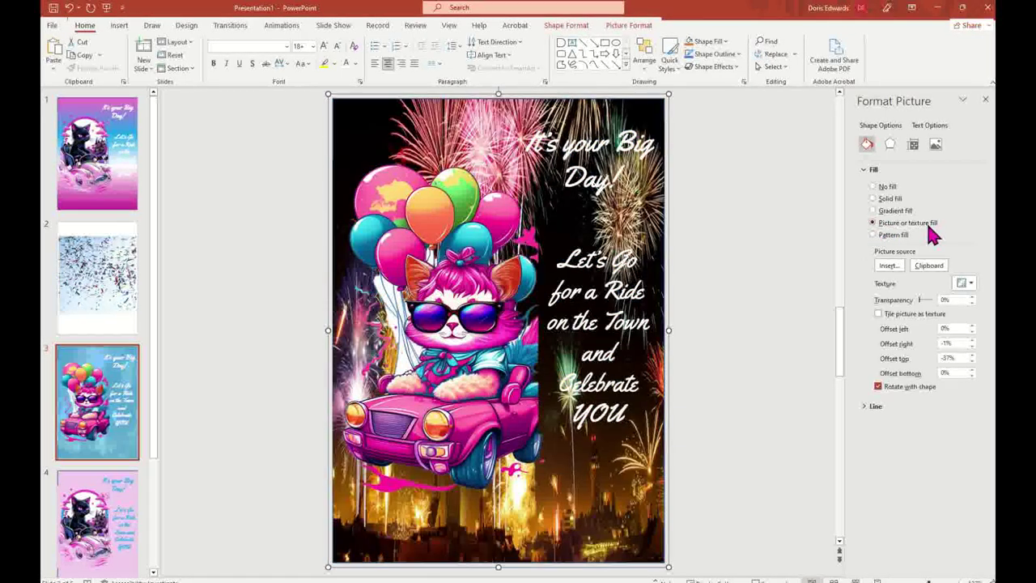
pyautogui.click(940, 271)
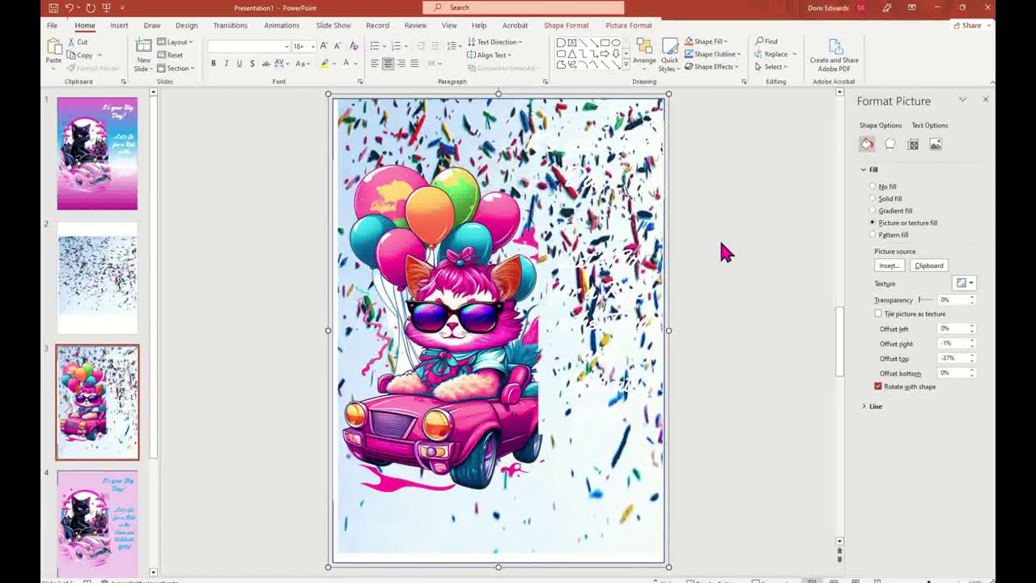
pyautogui.click(527, 144)
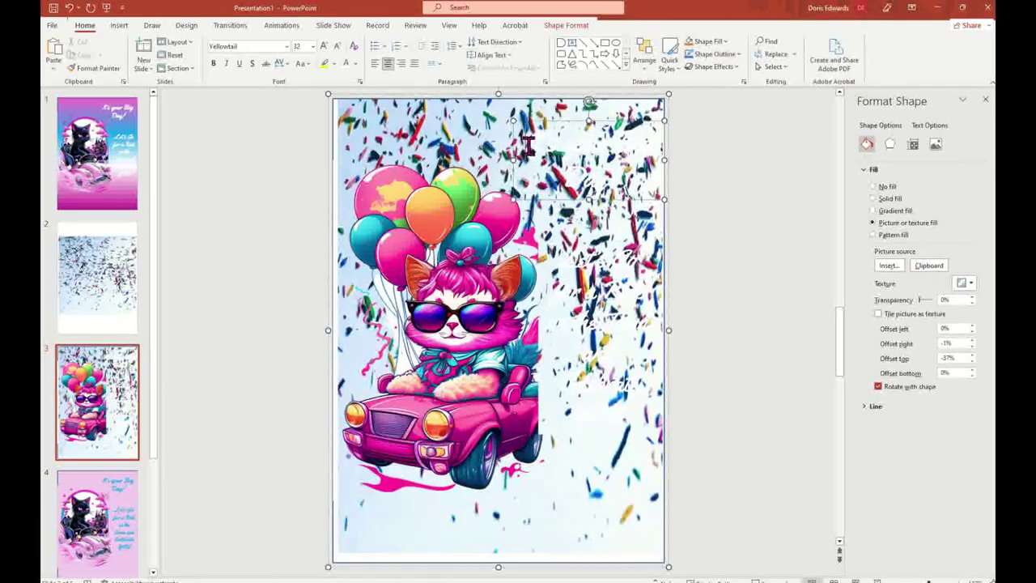
pyautogui.moveTo(527, 144); pyautogui.dragTo(648, 302)
pyautogui.click(355, 63)
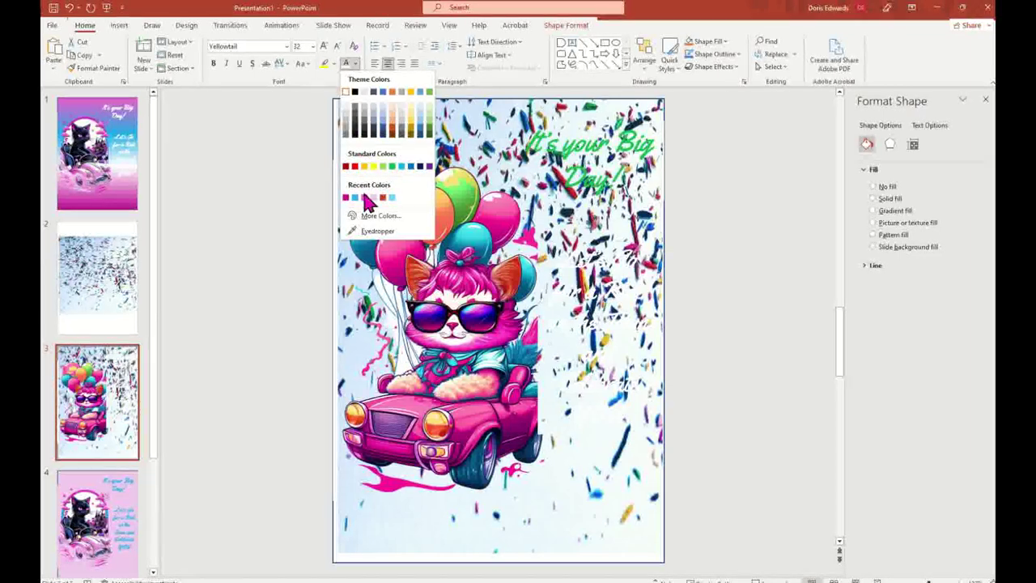
pyautogui.click(361, 121)
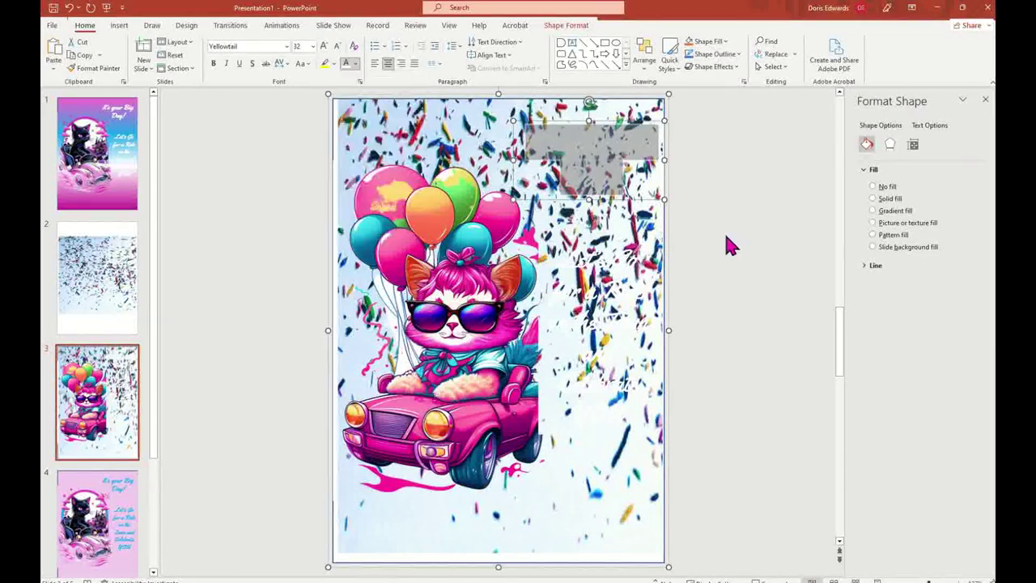
pyautogui.click(409, 138)
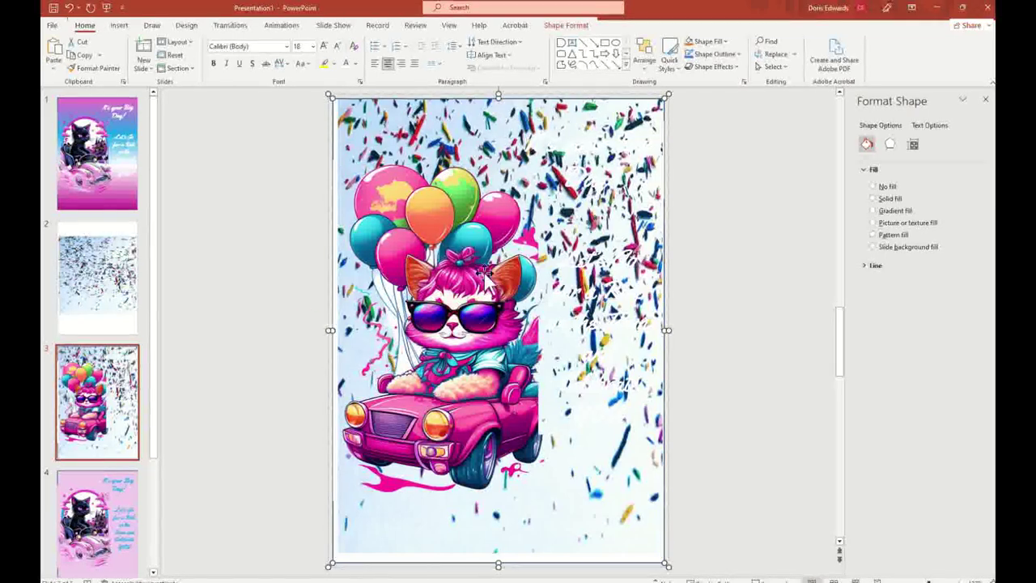
pyautogui.moveTo(383, 105)
pyautogui.mouseDown()
pyautogui.moveTo(364, 113)
pyautogui.moveTo(373, 116)
pyautogui.mouseUp()
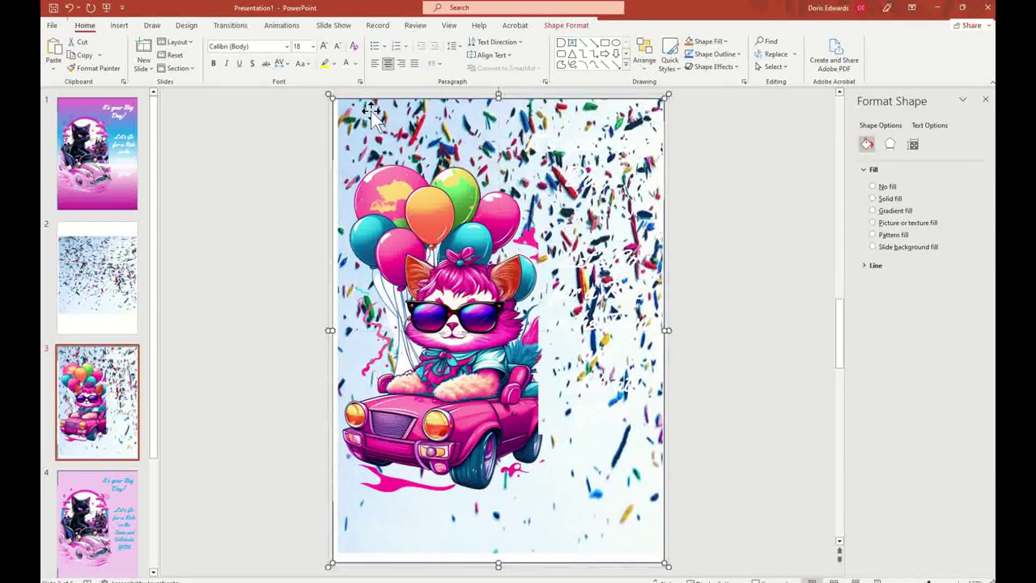
pyautogui.click(752, 329)
# Make the "It's your Big Day!" heading and the "Let's Go for a Ride" message on slide 3 bold and black
pyautogui.click(530, 148)
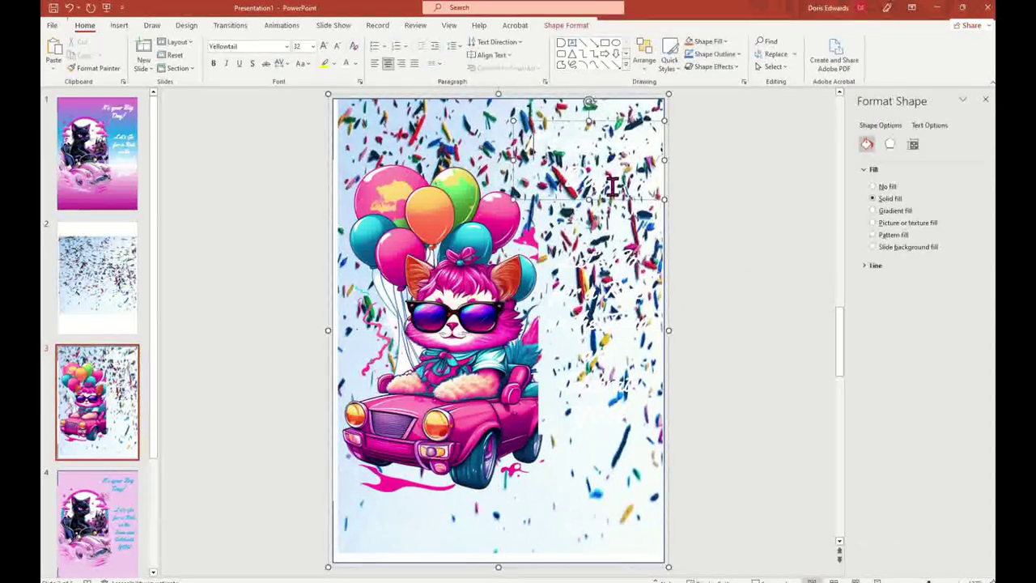
pyautogui.hotkey('ctrl', 'a')
pyautogui.click(213, 63)
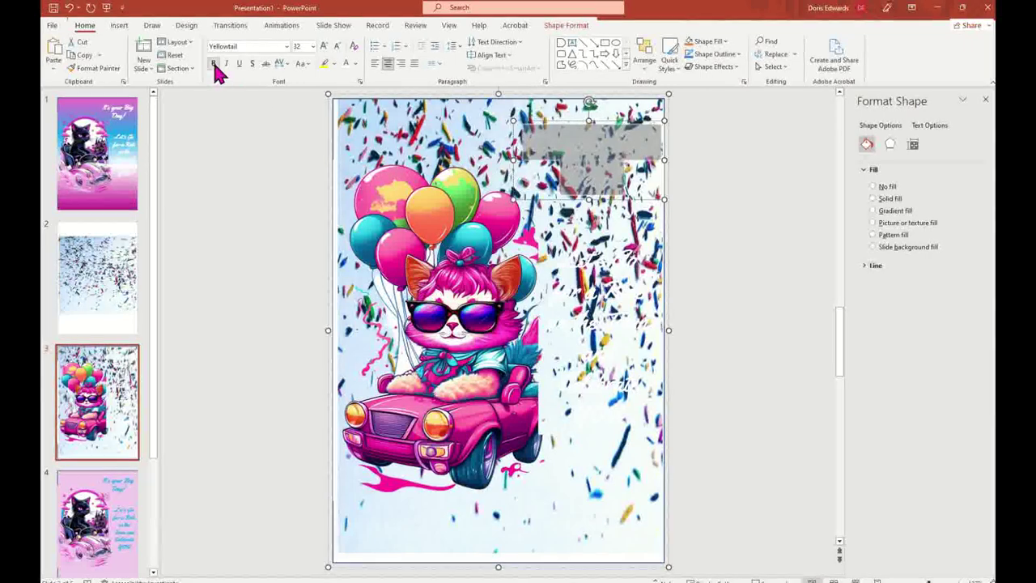
pyautogui.click(355, 64)
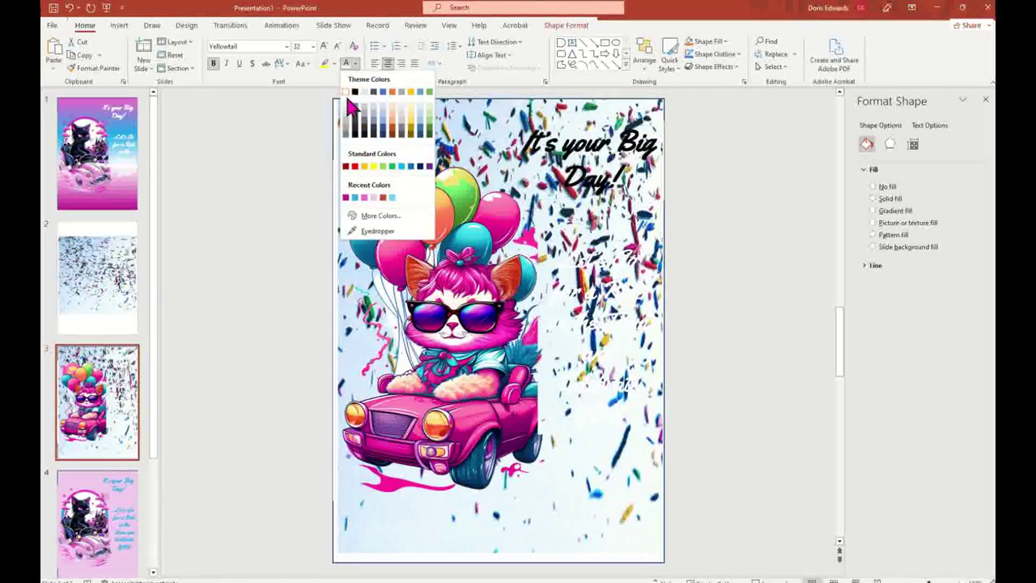
pyautogui.click(355, 92)
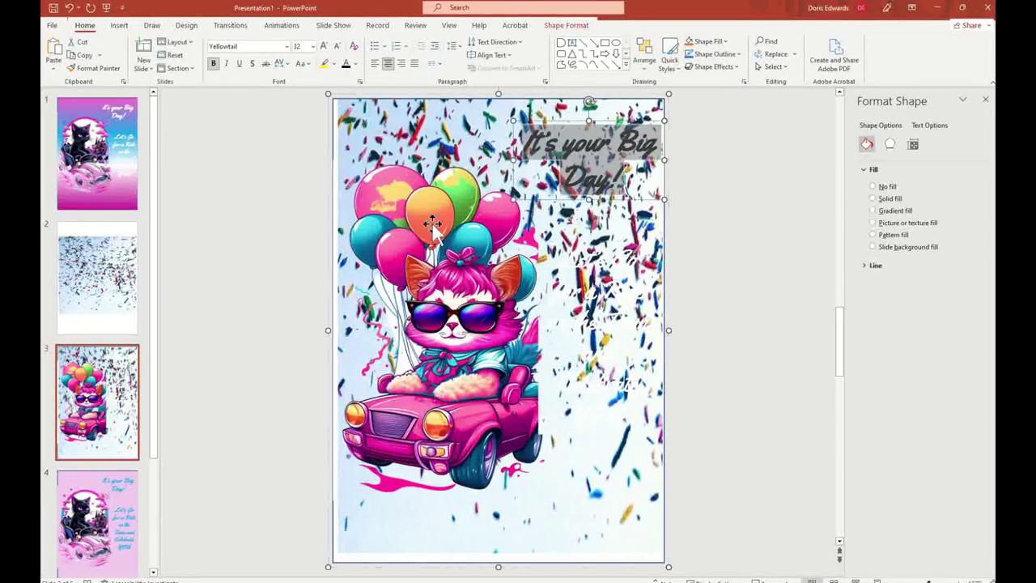
pyautogui.click(567, 243)
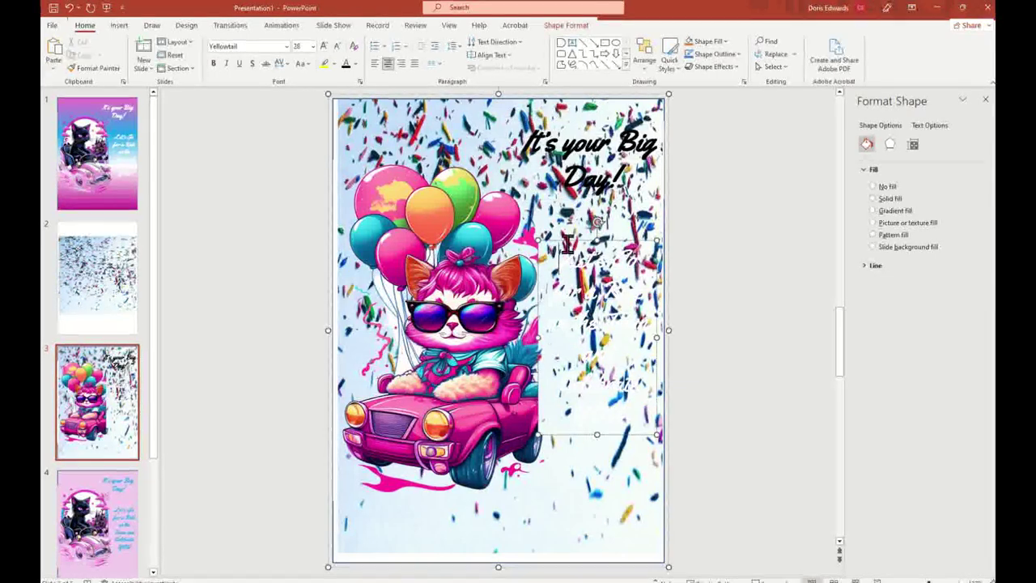
pyautogui.click(347, 65)
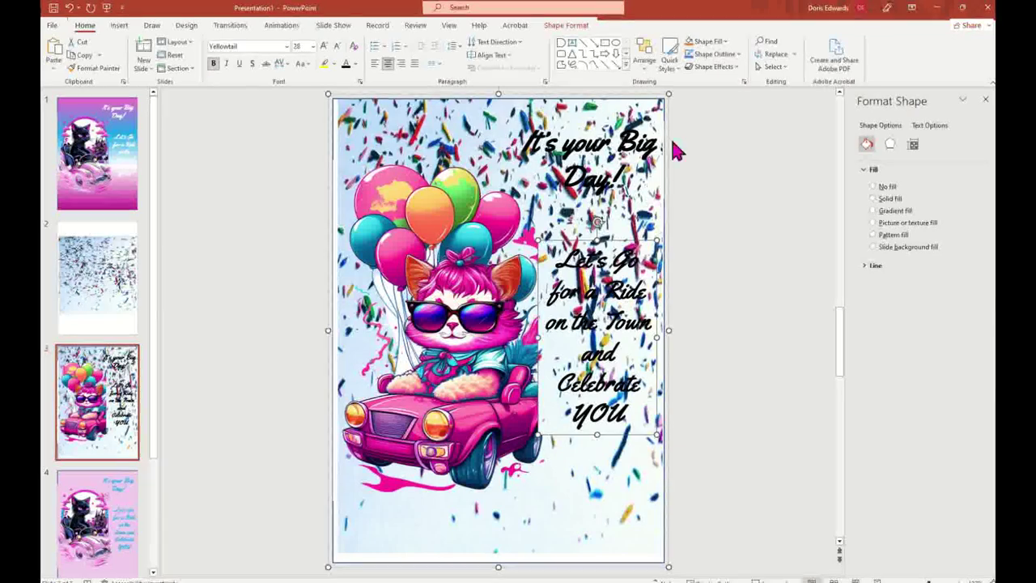
pyautogui.click(522, 152)
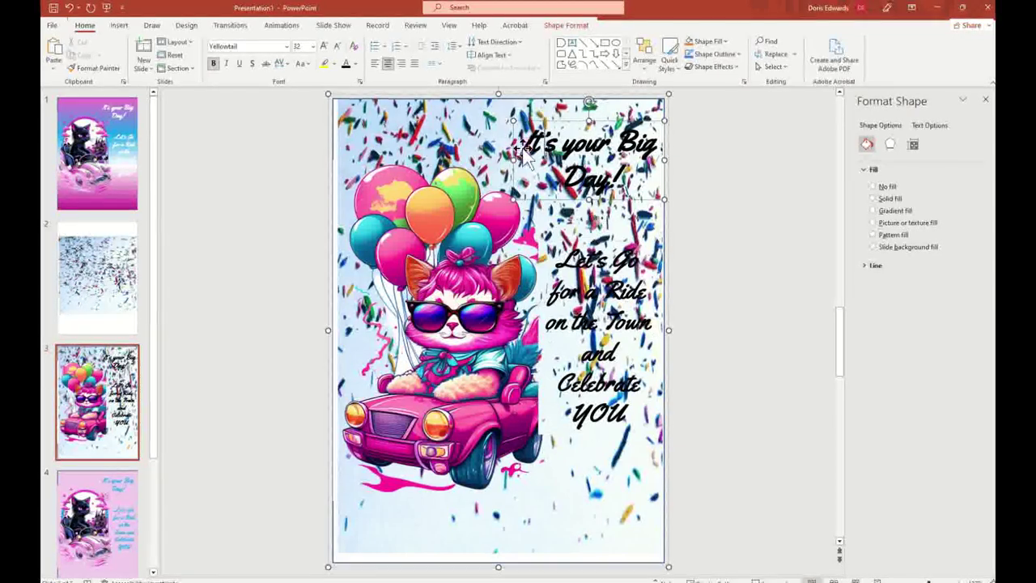
pyautogui.moveTo(525, 143); pyautogui.dragTo(640, 193)
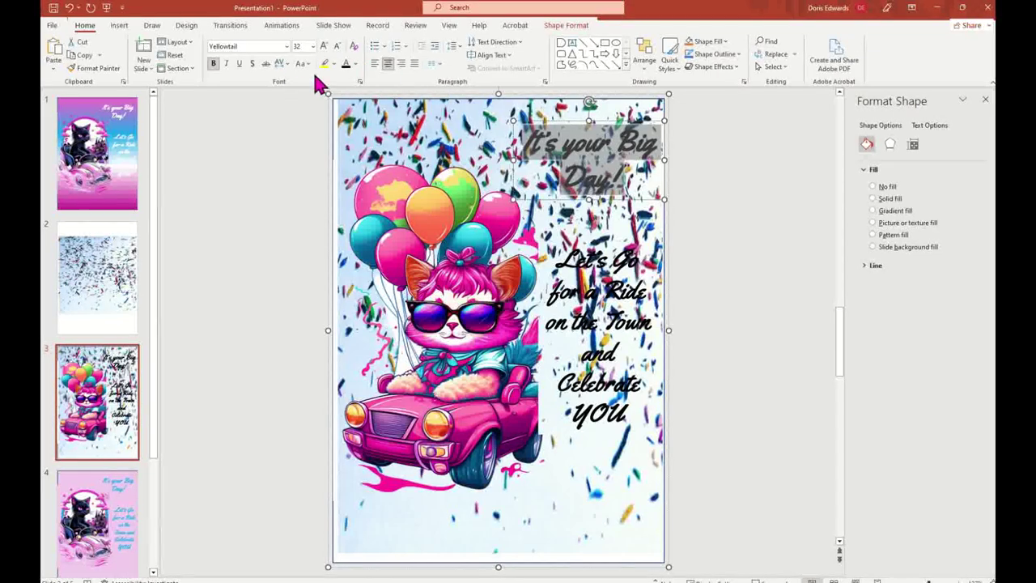
pyautogui.click(356, 64)
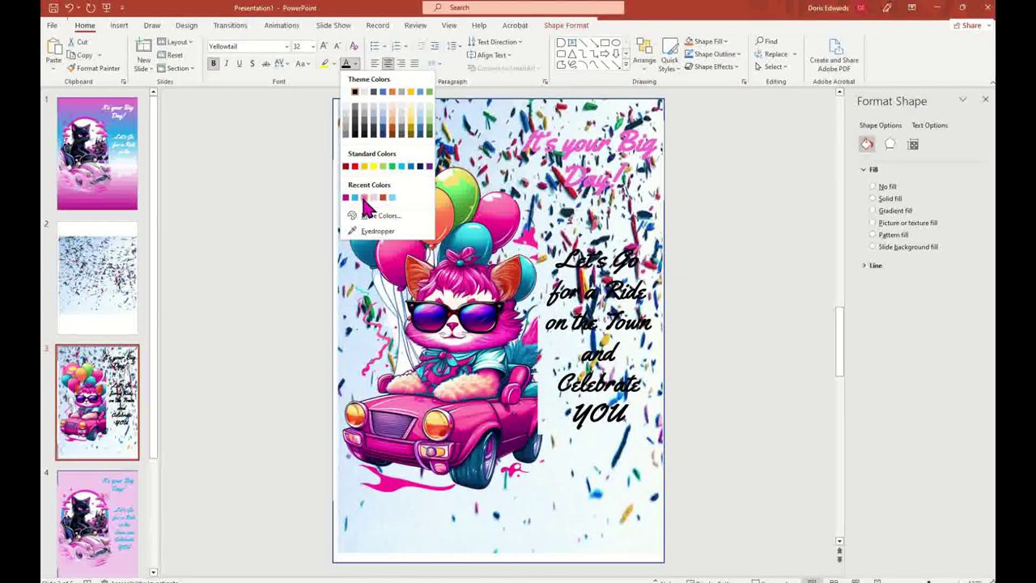
pyautogui.press('Escape')
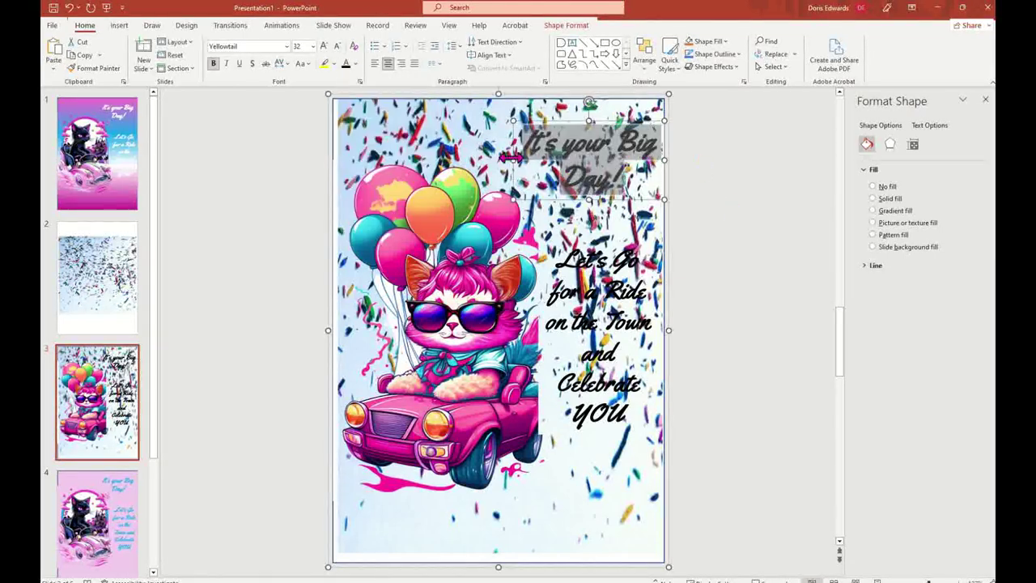
# Delete the light blue confetti picture from slide 2
pyautogui.click(108, 291)
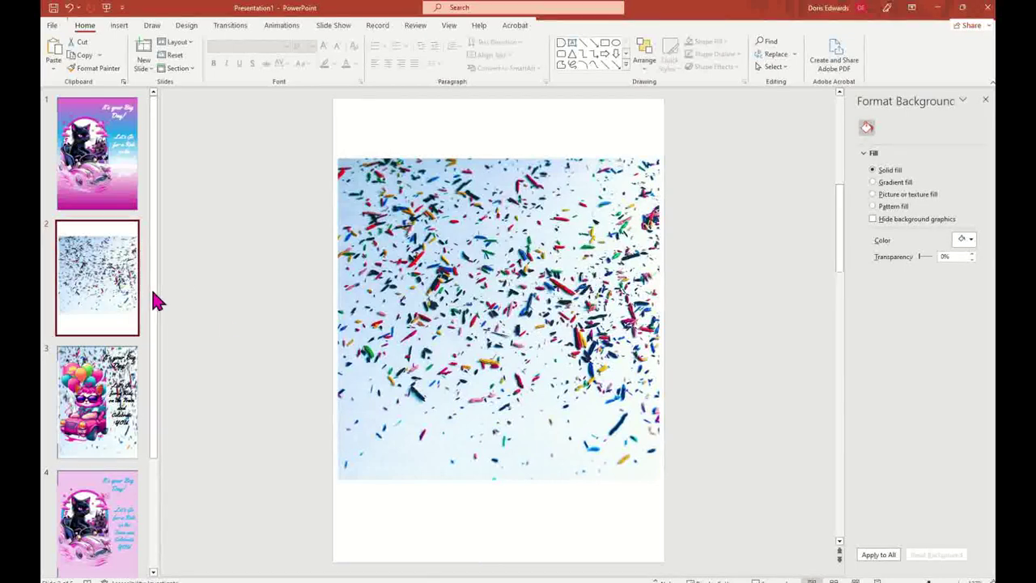
pyautogui.click(615, 186)
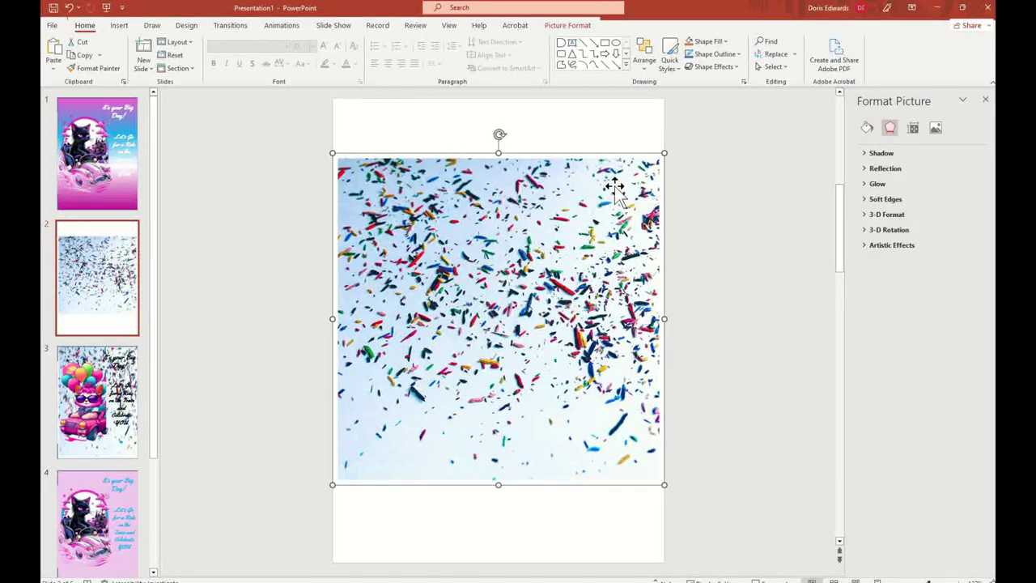
pyautogui.press('Delete')
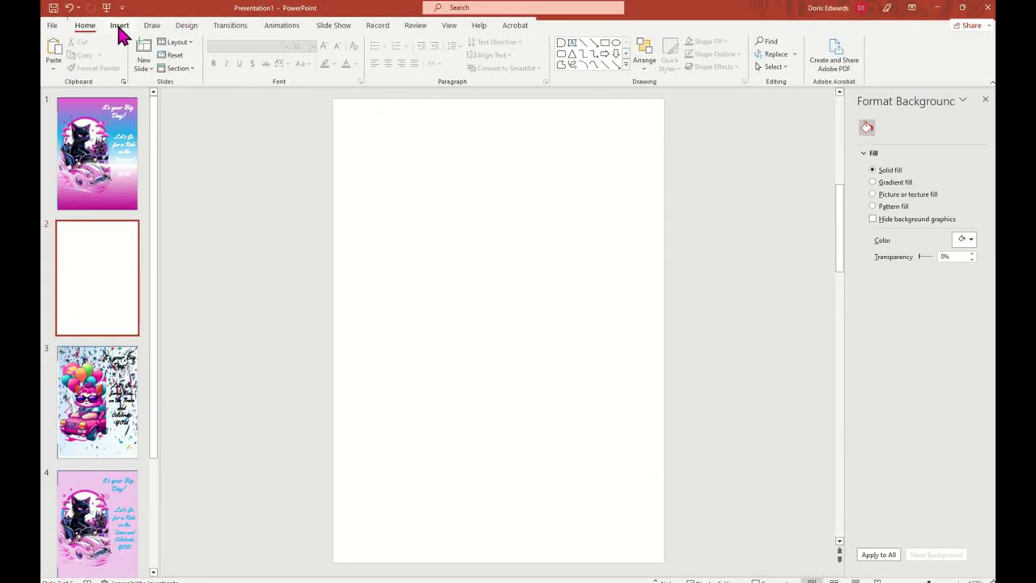
# Search online pictures for CONFETTI and try to insert a sparse confetti picture on a white background into slide 2
pyautogui.click(117, 27)
pyautogui.click(122, 64)
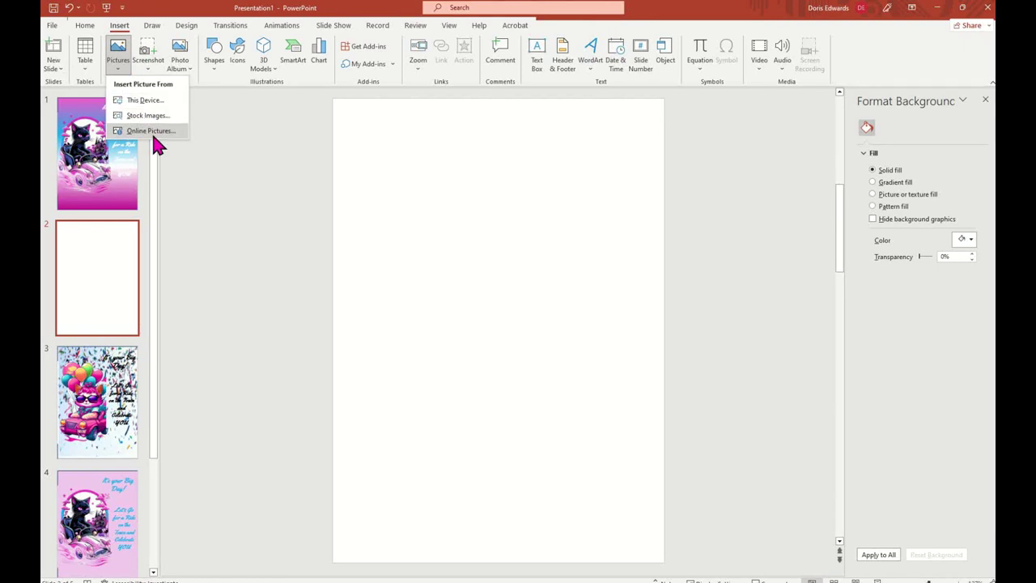
pyautogui.click(151, 131)
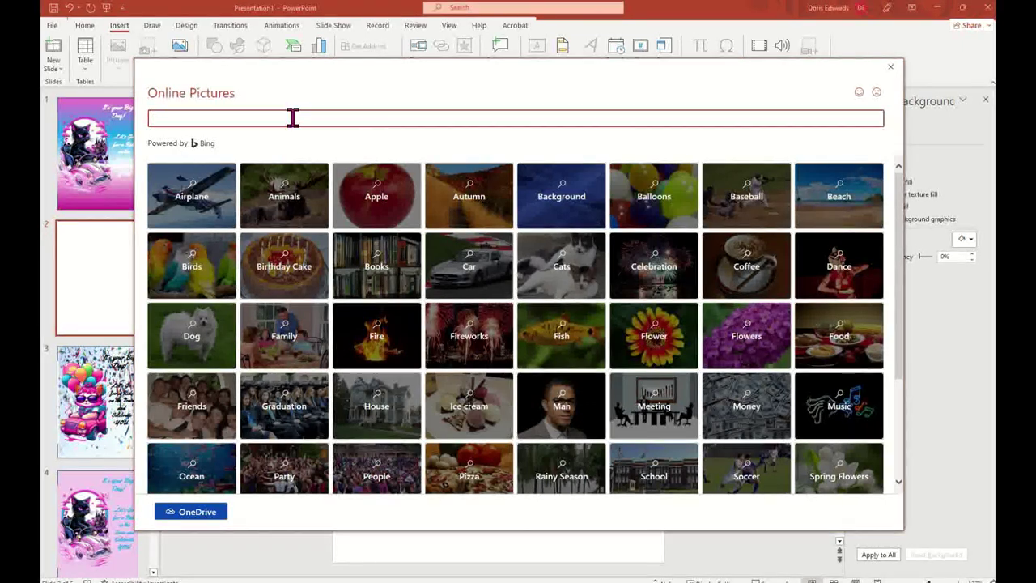
pyautogui.write('CONFETTI')
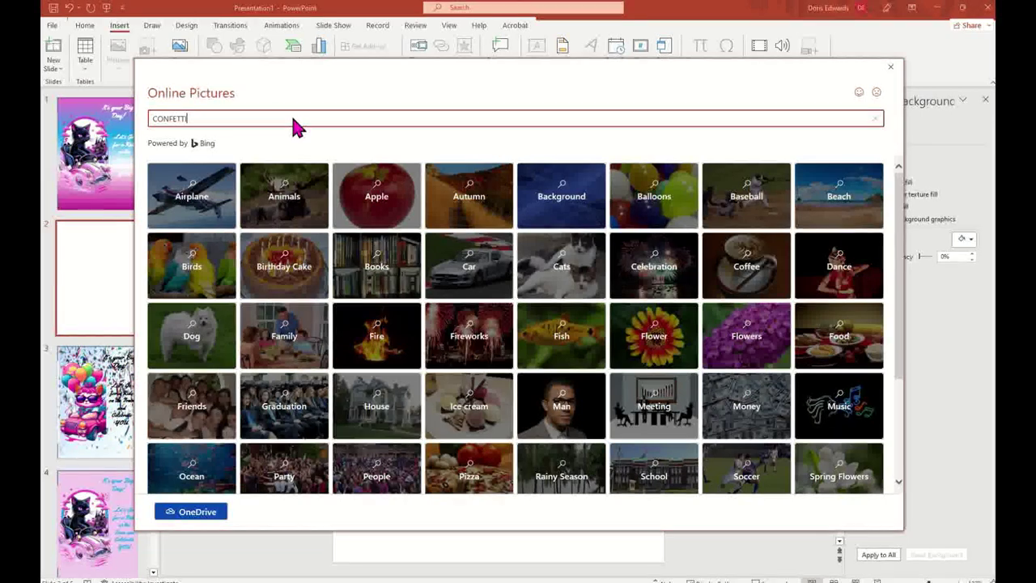
pyautogui.press('Return')
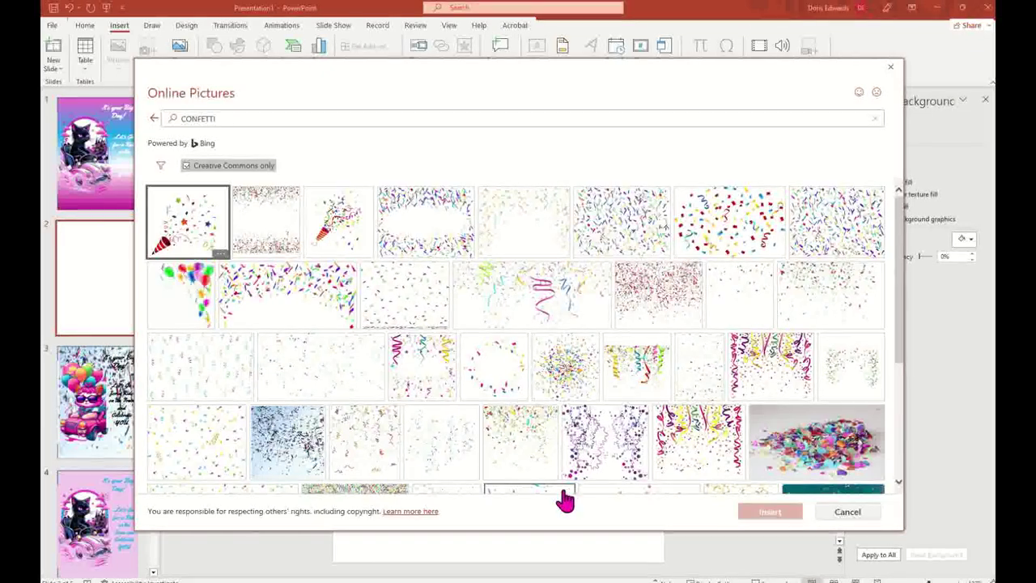
pyautogui.scroll(-3, 565, 381)
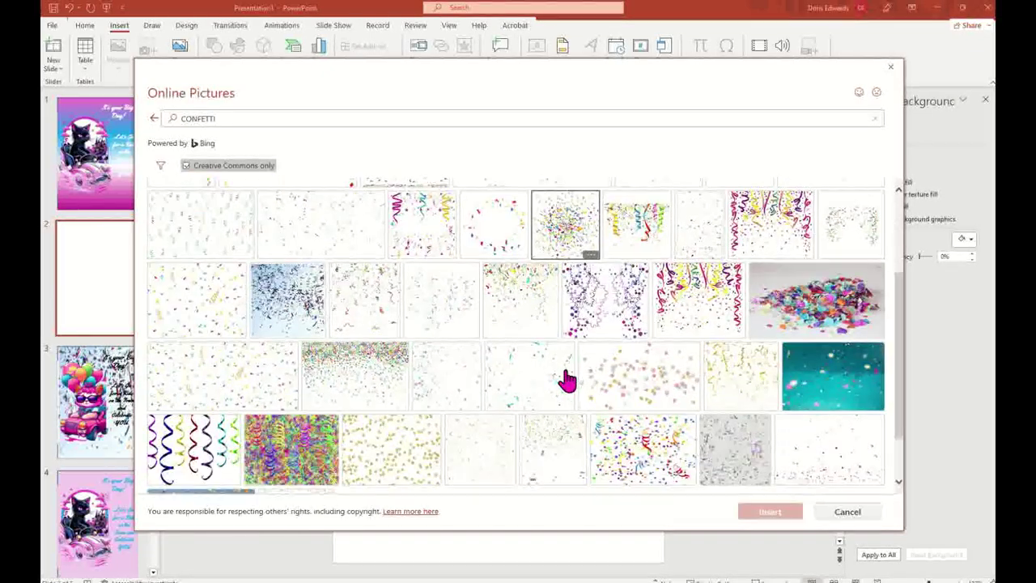
pyautogui.click(539, 387)
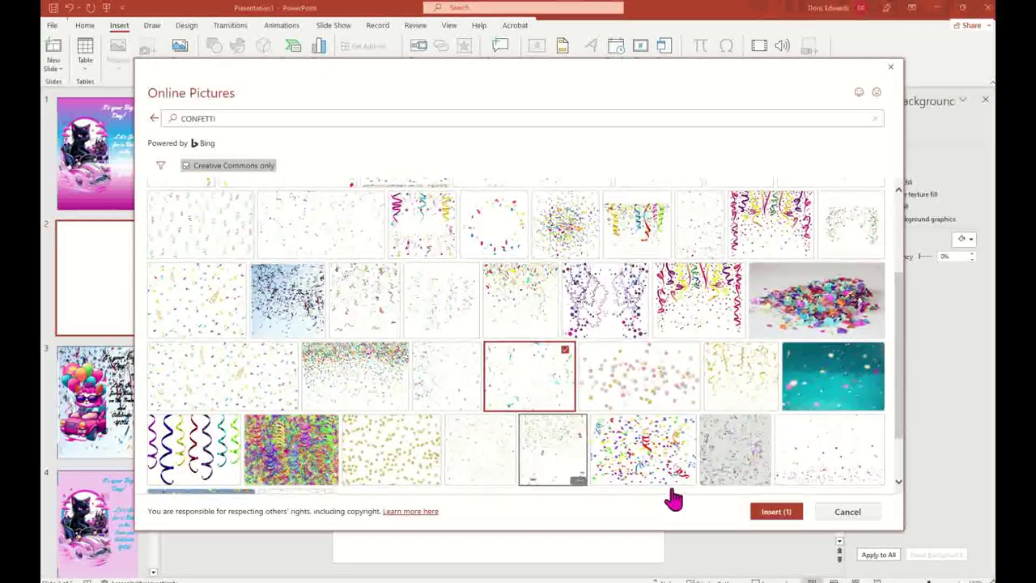
pyautogui.click(774, 513)
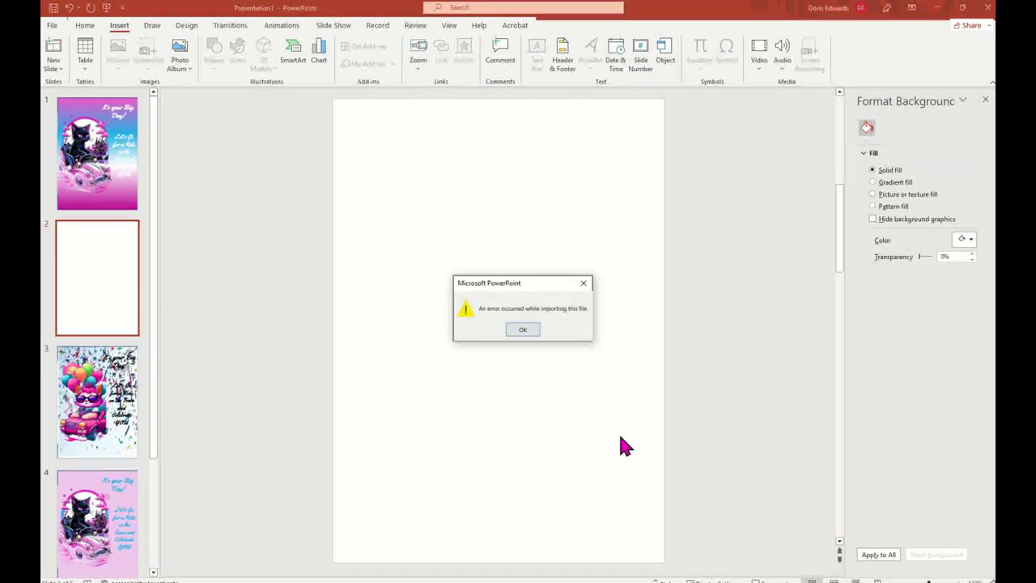
pyautogui.click(523, 330)
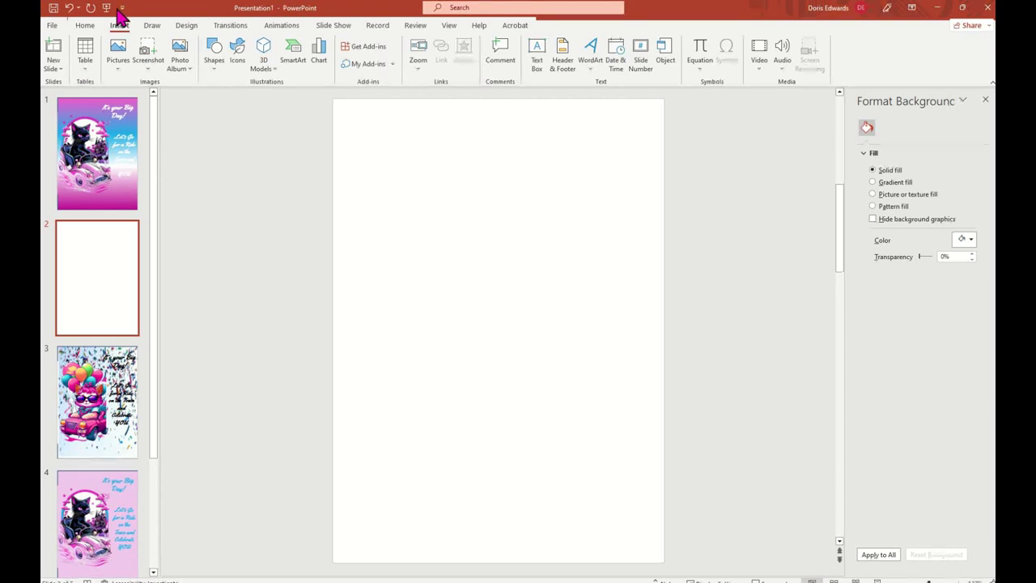
# Search online pictures for CONFETTI again and insert a picture of scattered multicoloured confetti on white into slide 2
pyautogui.click(118, 63)
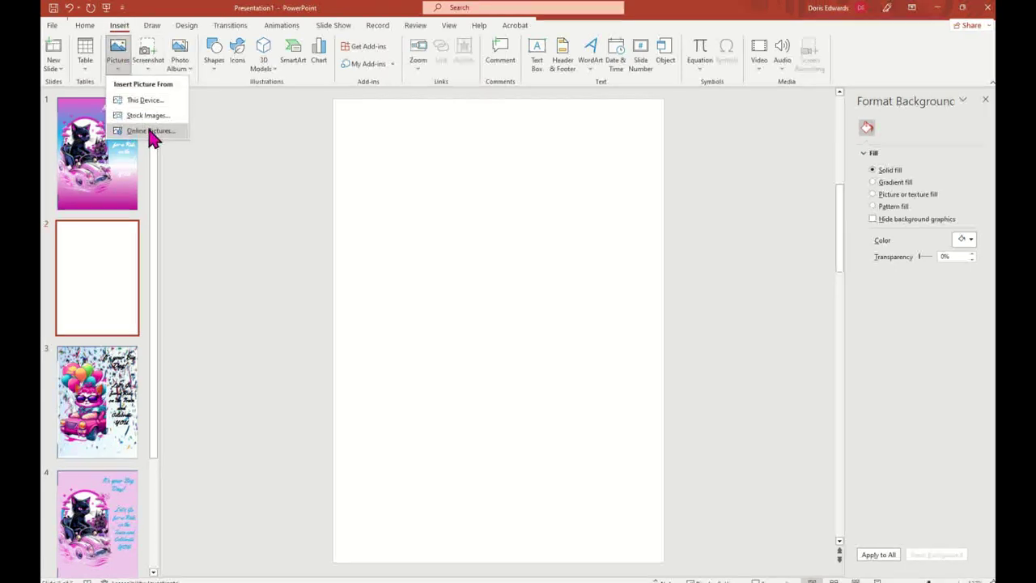
pyautogui.click(150, 131)
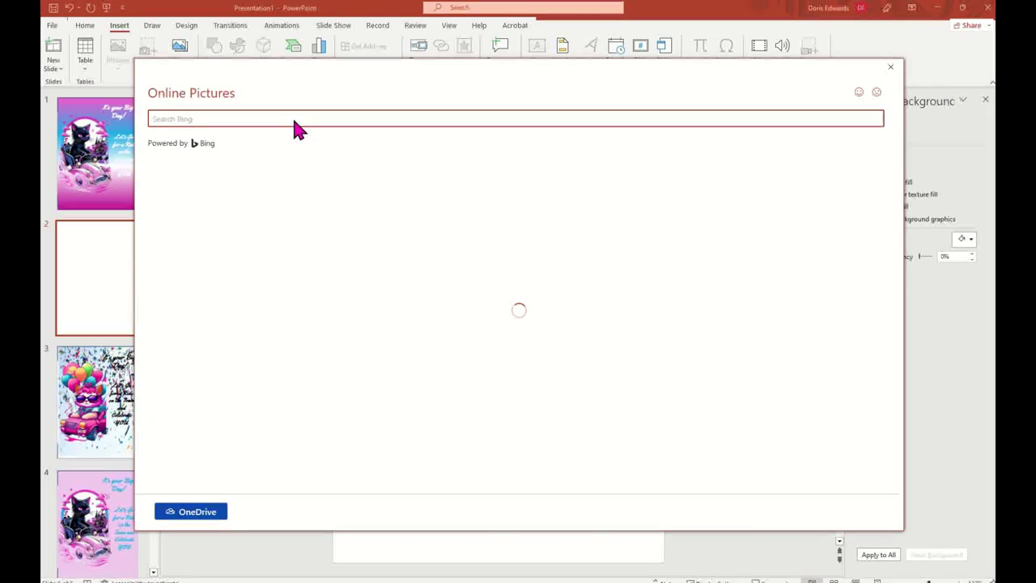
pyautogui.write('CONFETTI')
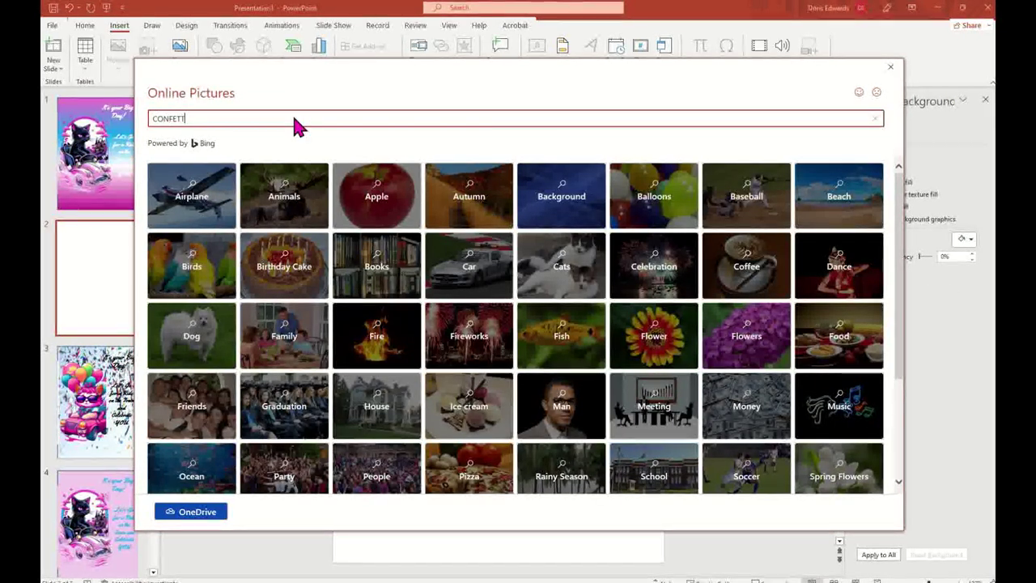
pyautogui.press('Return')
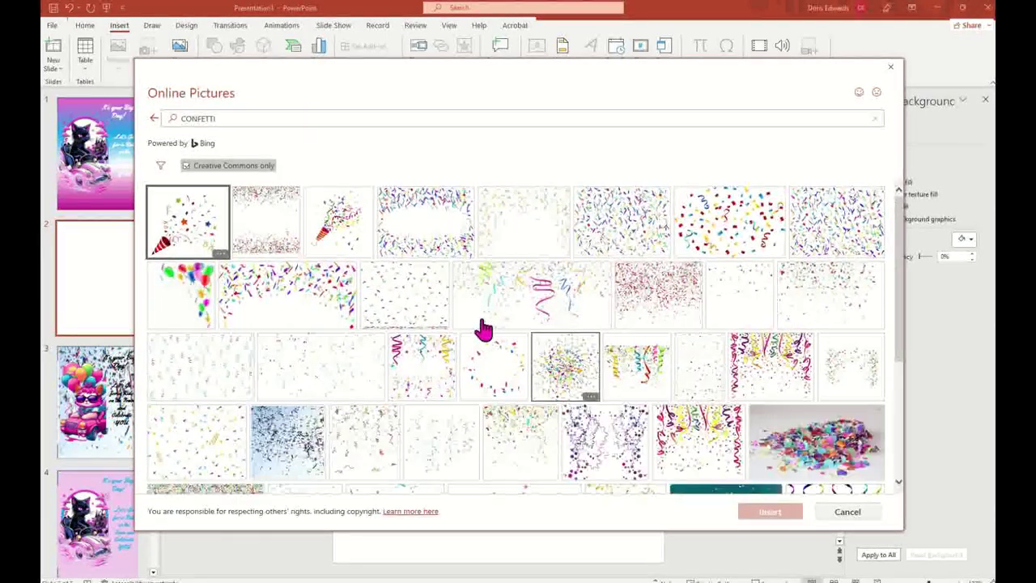
pyautogui.click(421, 312)
pyautogui.click(774, 513)
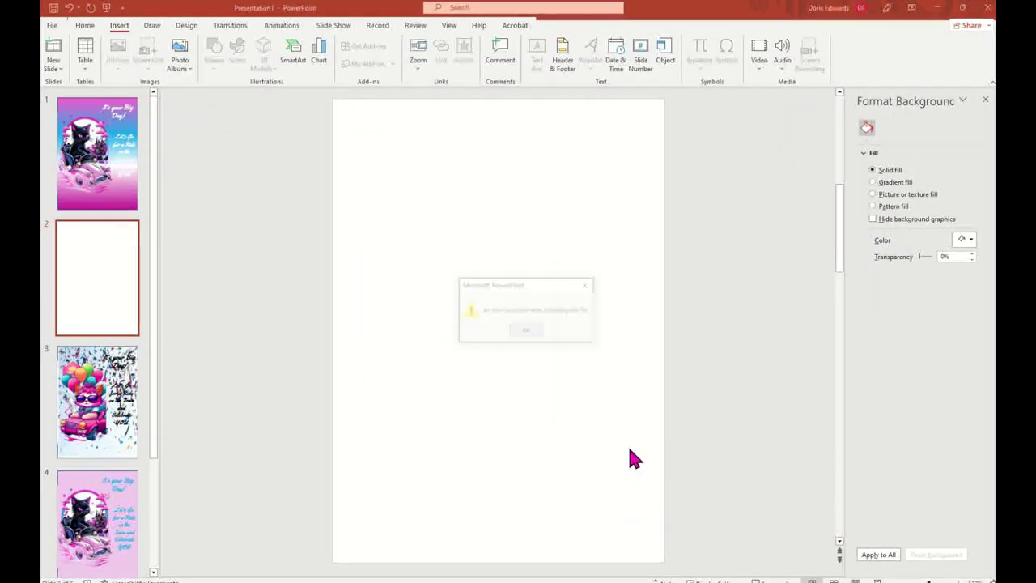
pyautogui.click(522, 330)
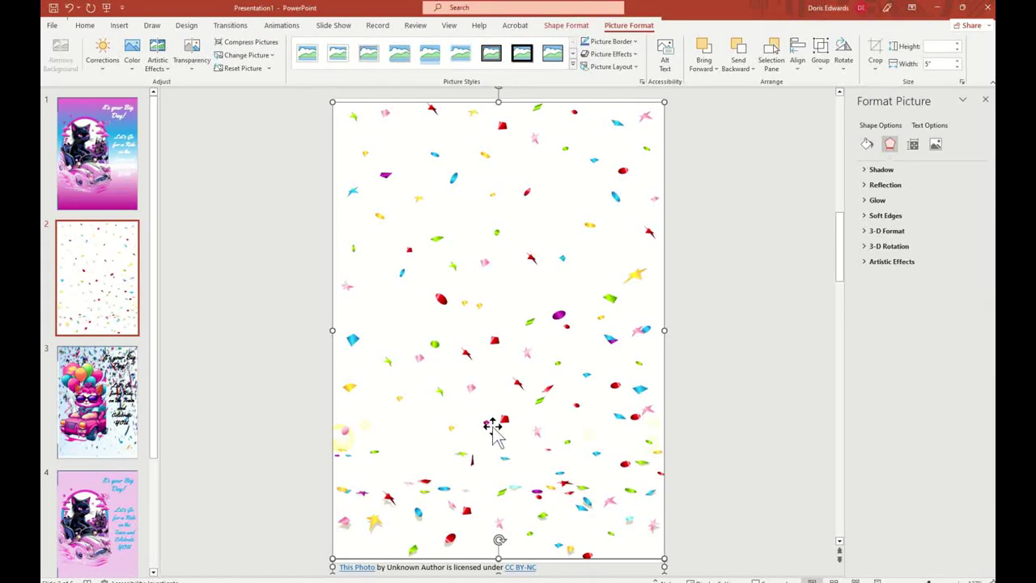
# Delete the photo attribution text box beneath the confetti picture on slide 2
pyautogui.scroll(-2, 502, 437)
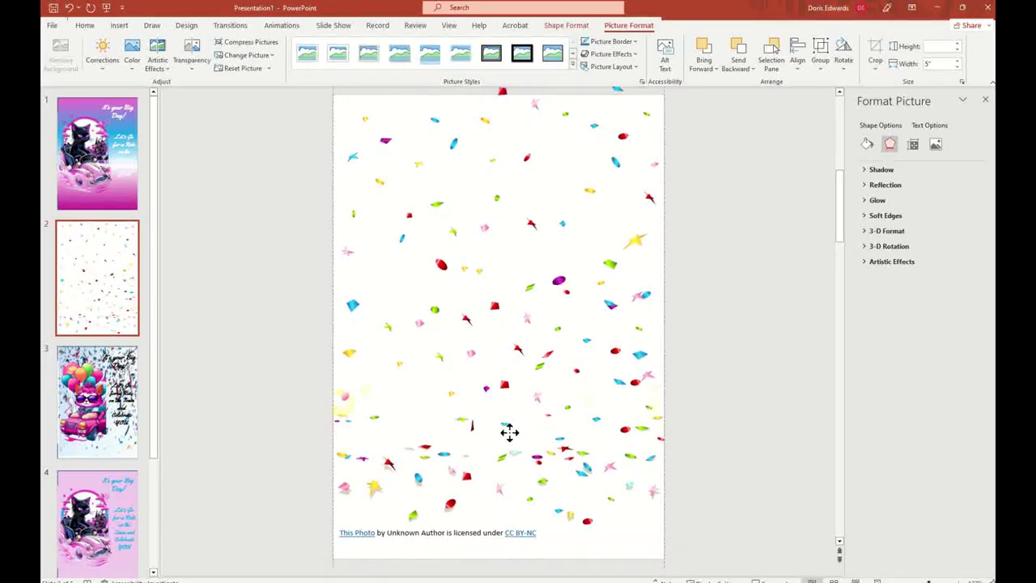
pyautogui.click(452, 541)
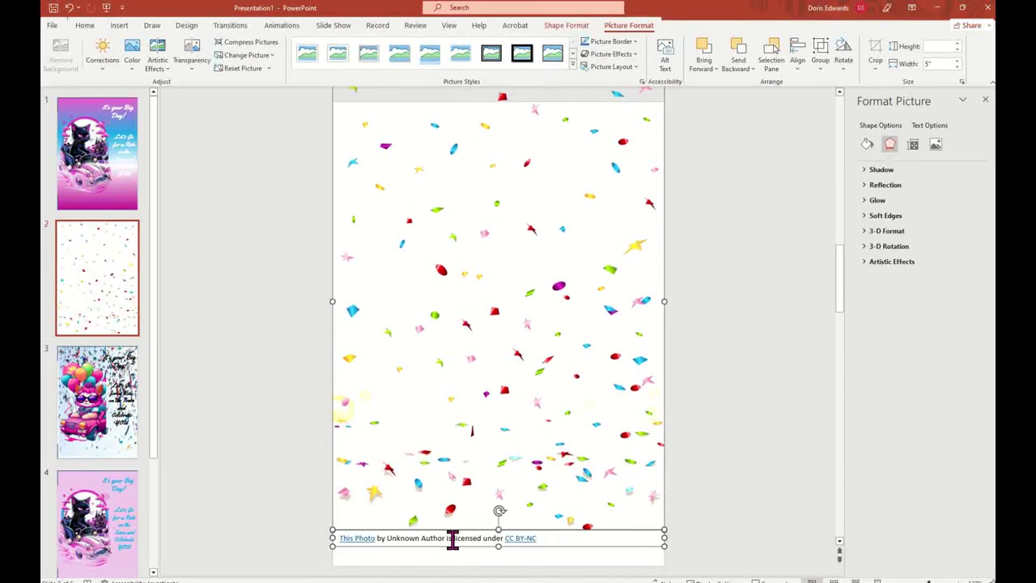
pyautogui.click(383, 555)
pyautogui.click(400, 538)
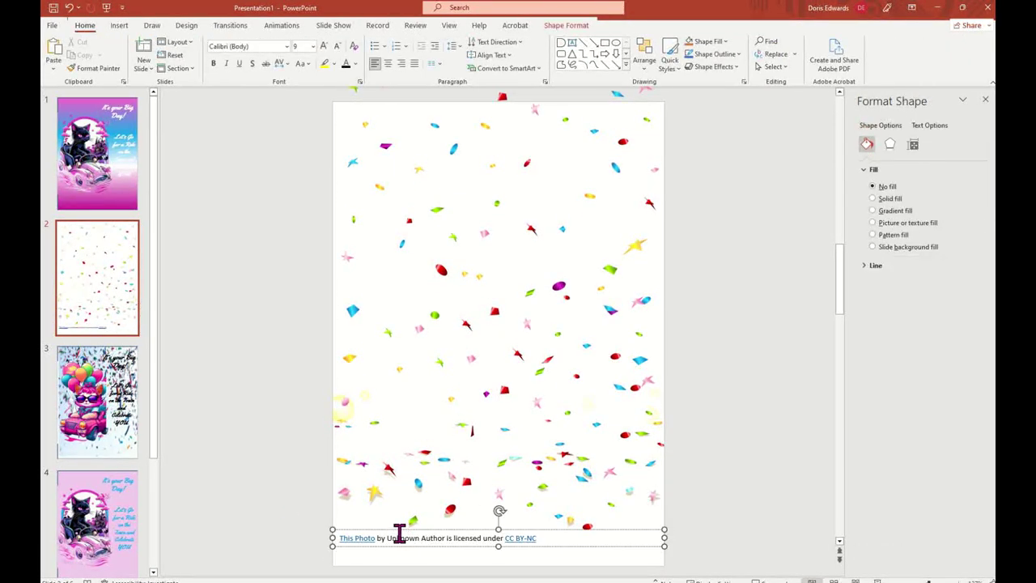
pyautogui.click(399, 538)
pyautogui.press('Delete')
pyautogui.click(390, 532)
pyautogui.press('Delete')
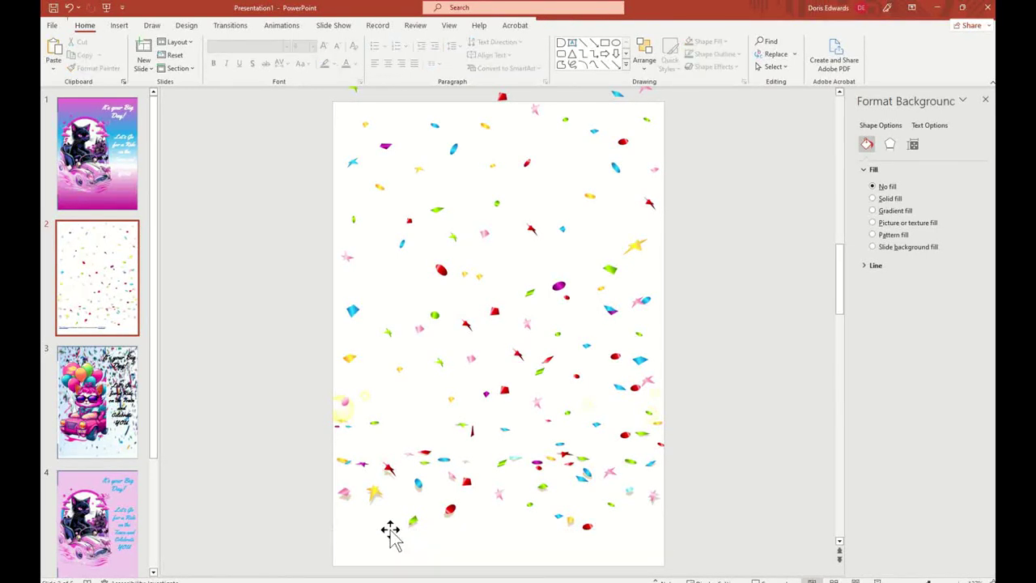
# Move the white confetti picture down so its top edge lies just inside slide 2, and copy it to the clipboard
pyautogui.moveTo(493, 138); pyautogui.dragTo(468, 162)
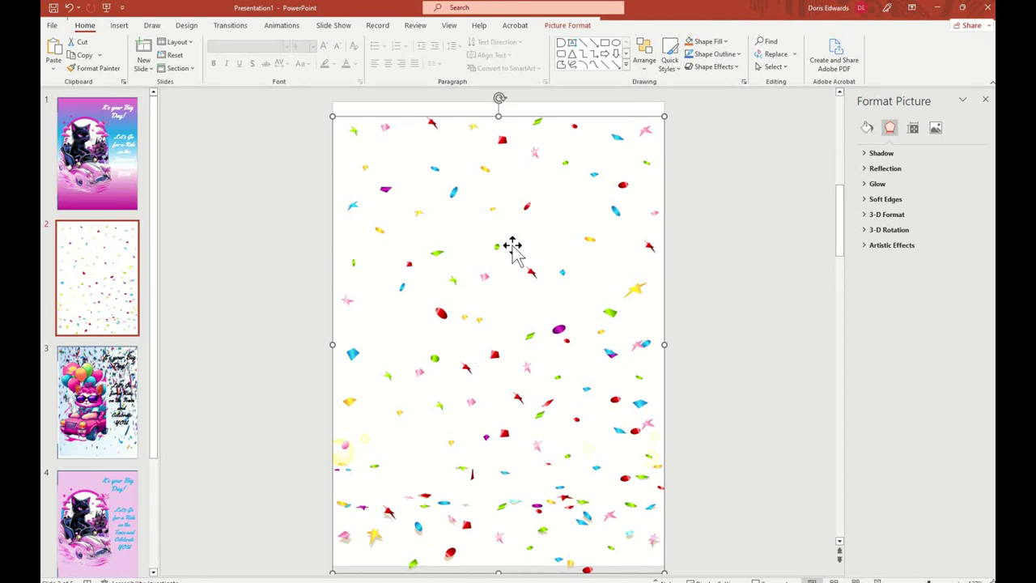
pyautogui.rightClick(397, 121)
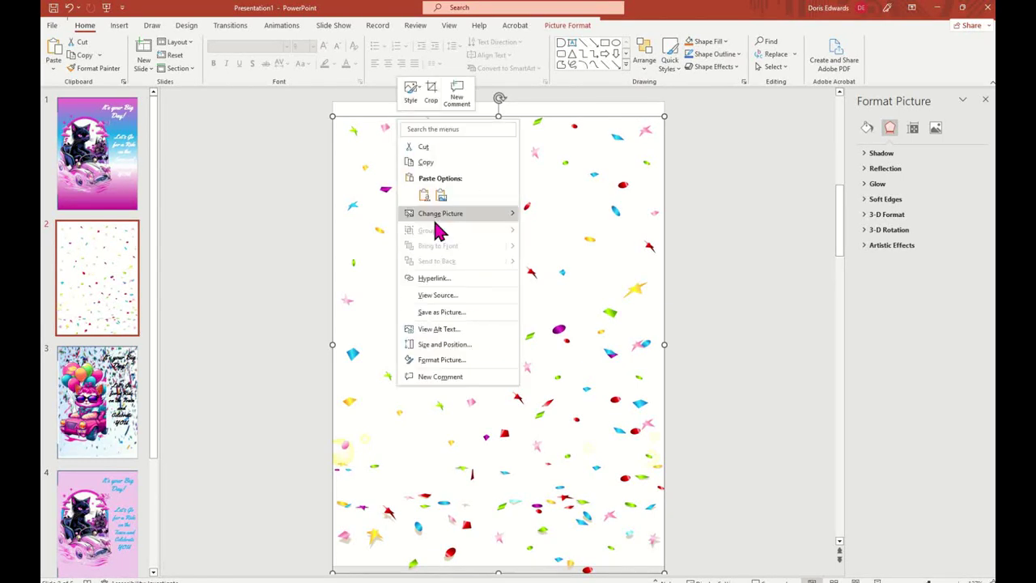
pyautogui.click(439, 161)
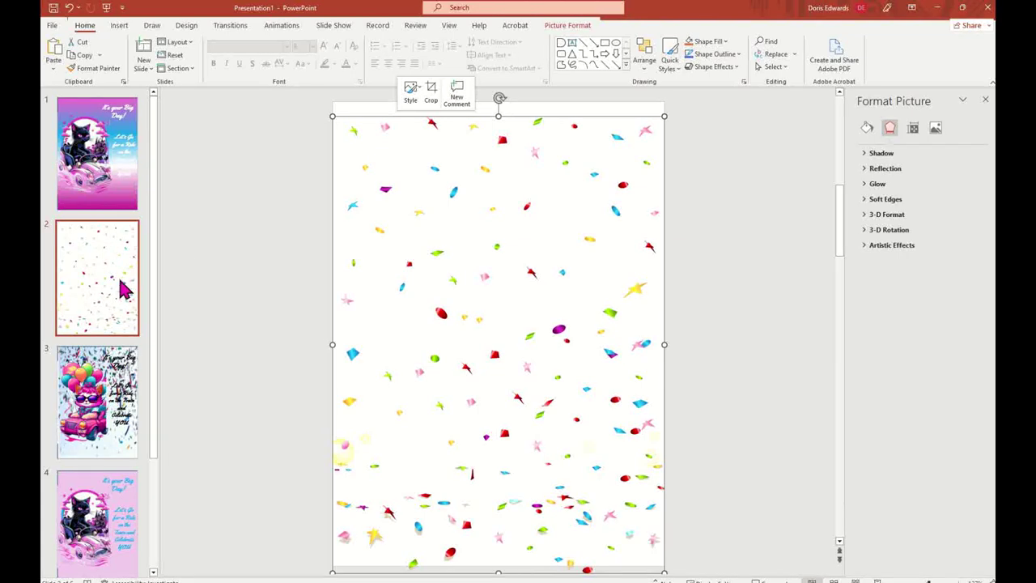
# Set the background of slide 3 to a picture fill using the copied white confetti picture from the clipboard
pyautogui.click(126, 420)
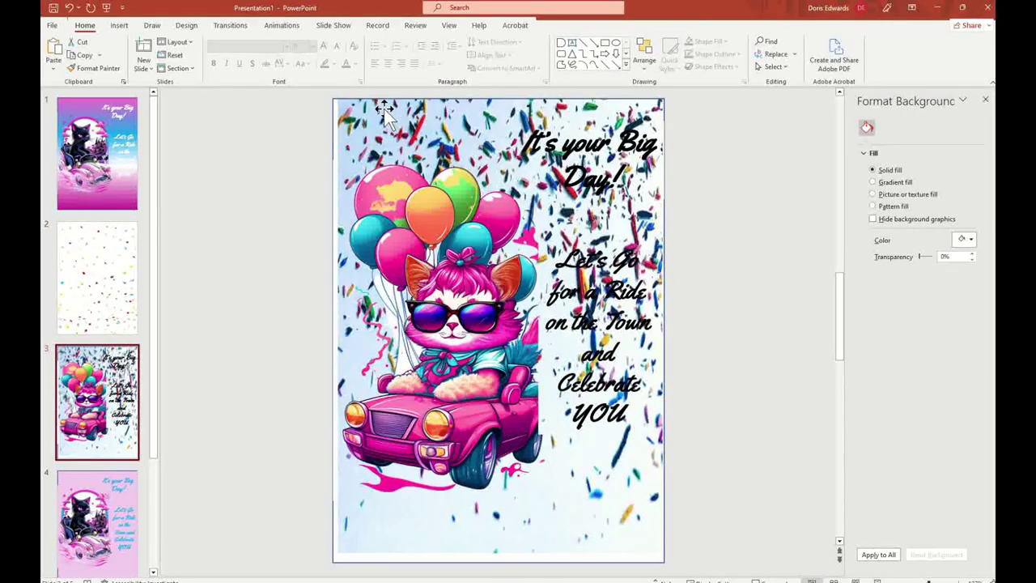
pyautogui.click(903, 195)
pyautogui.click(930, 251)
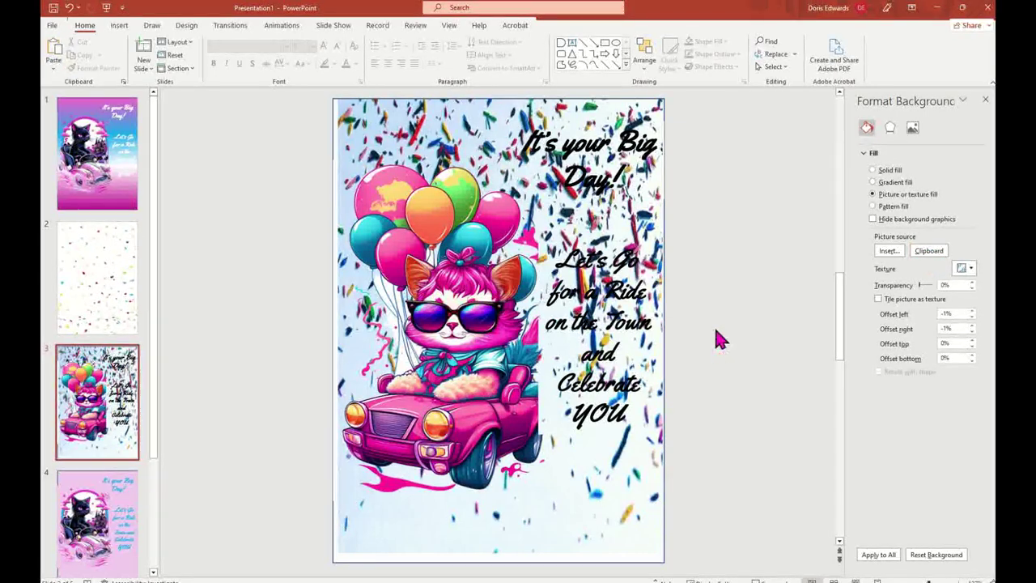
# Move the card on slide 3 slightly down and fill it with the copied white confetti picture from the clipboard
pyautogui.click(366, 107)
pyautogui.moveTo(418, 116); pyautogui.dragTo(418, 138)
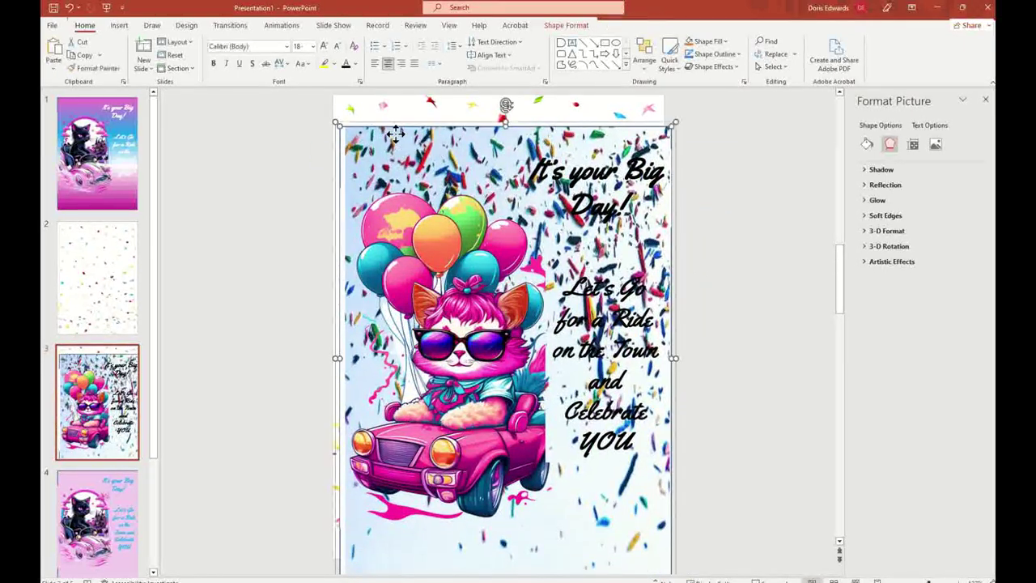
pyautogui.click(344, 134)
pyautogui.click(375, 129)
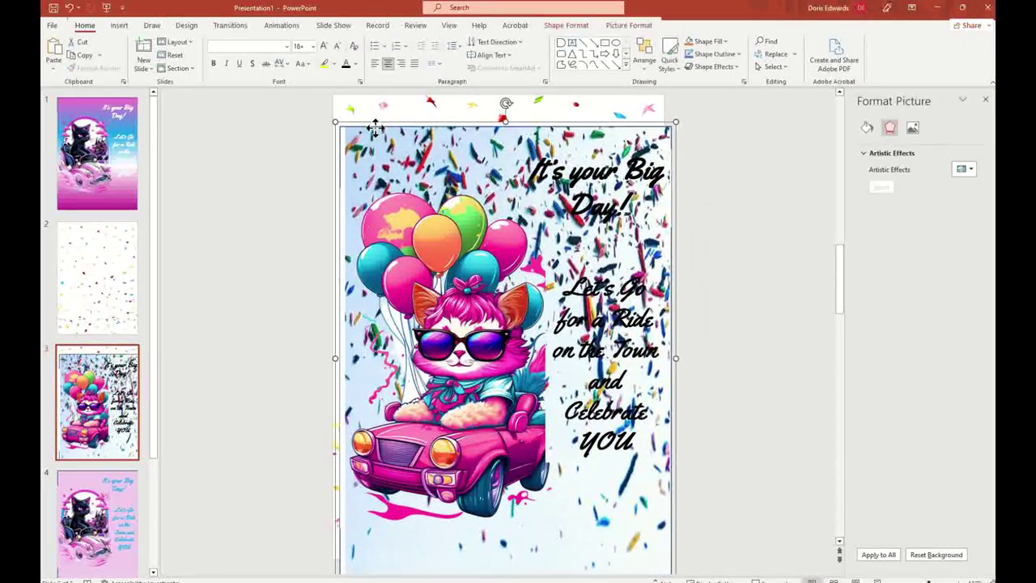
pyautogui.click(866, 143)
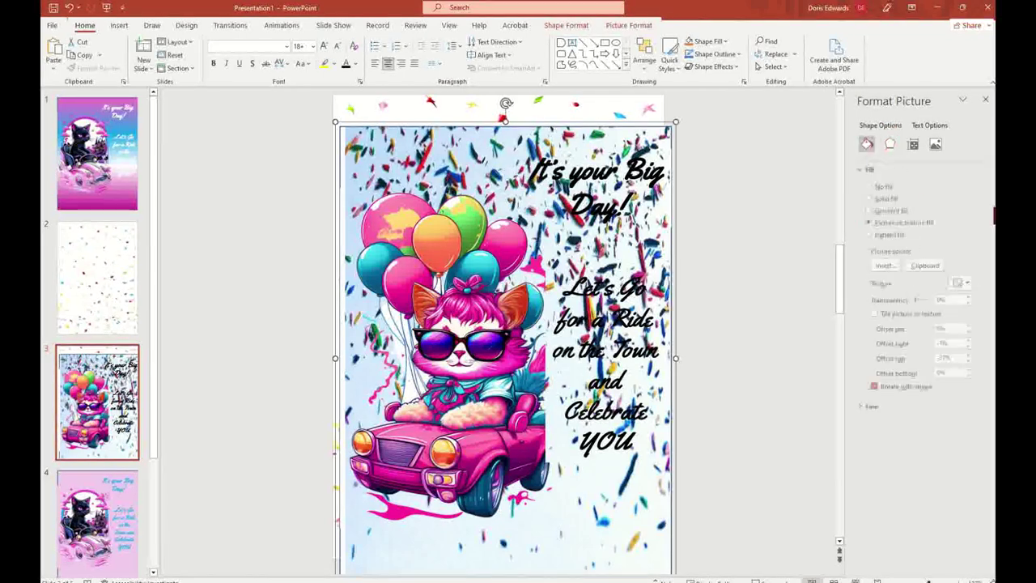
pyautogui.click(930, 267)
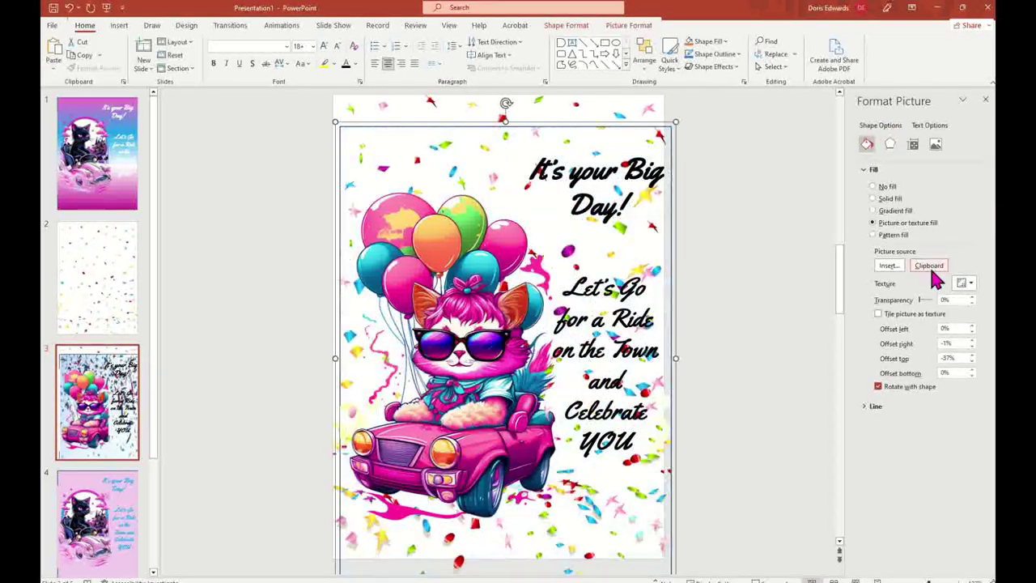
pyautogui.click(483, 115)
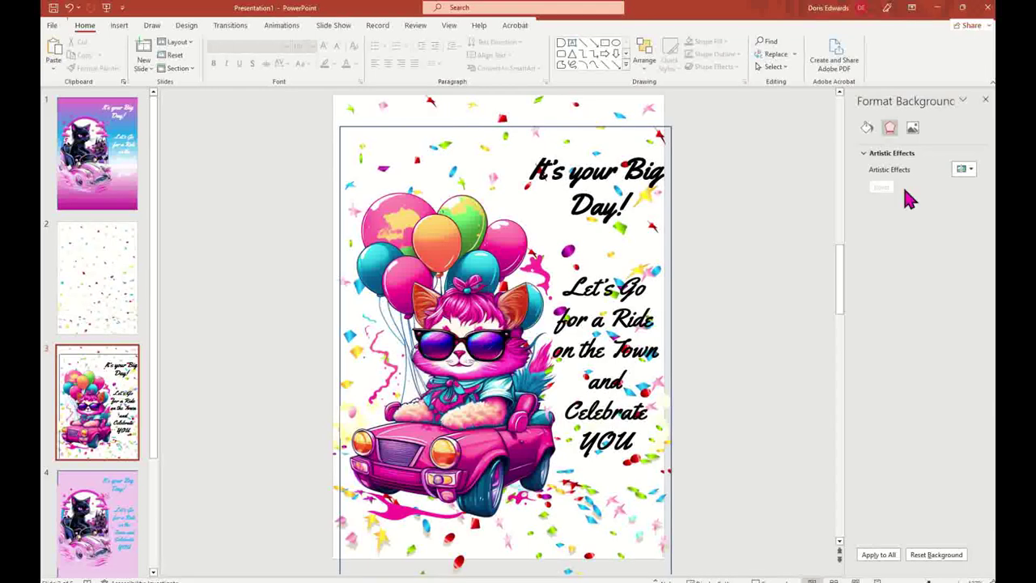
# Change the background of slide 3 to a solid fill and move the card up to fit exactly over the slide
pyautogui.rightClick(592, 116)
pyautogui.click(654, 250)
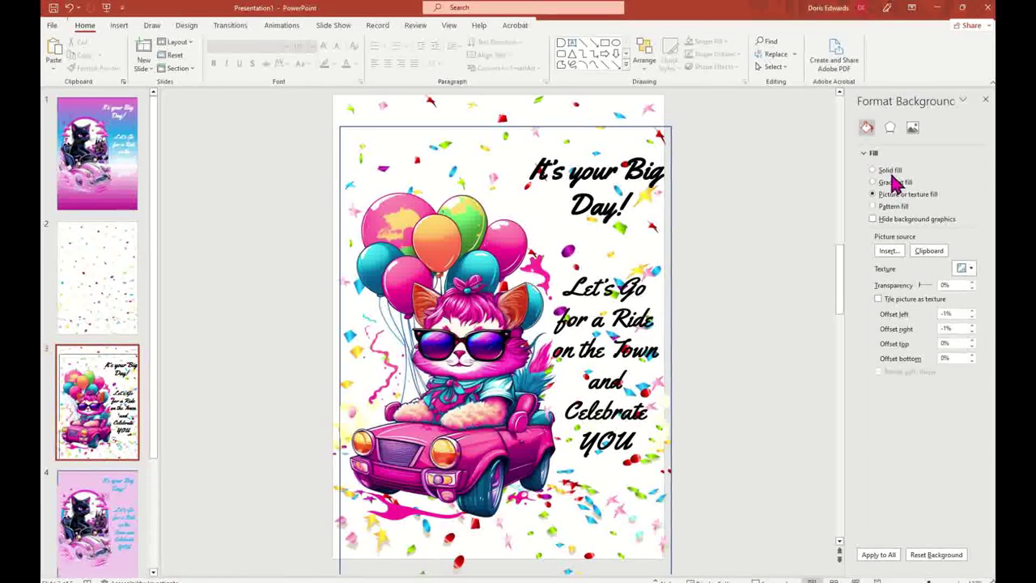
pyautogui.click(878, 170)
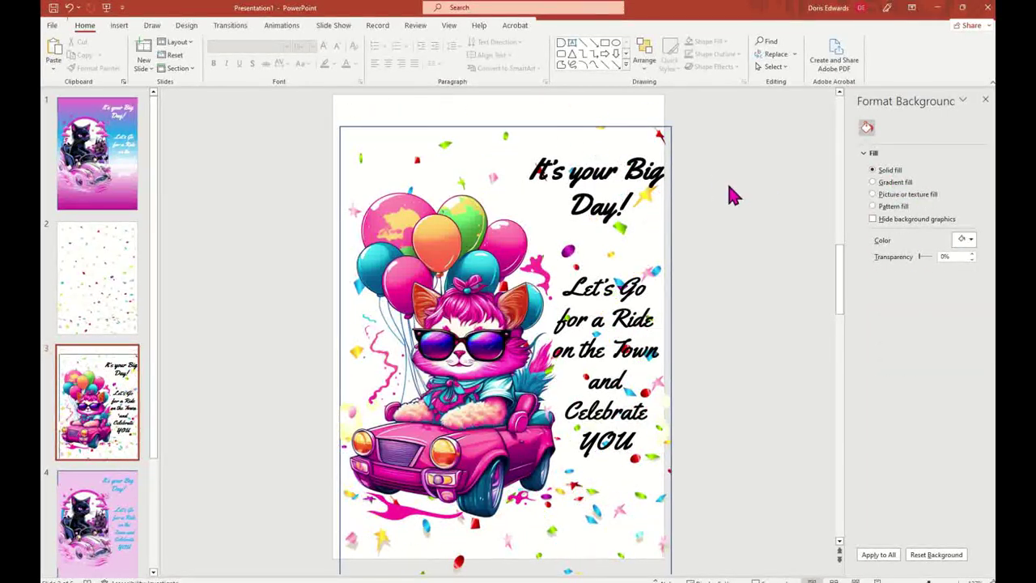
pyautogui.moveTo(479, 162); pyautogui.dragTo(474, 137)
pyautogui.click(729, 278)
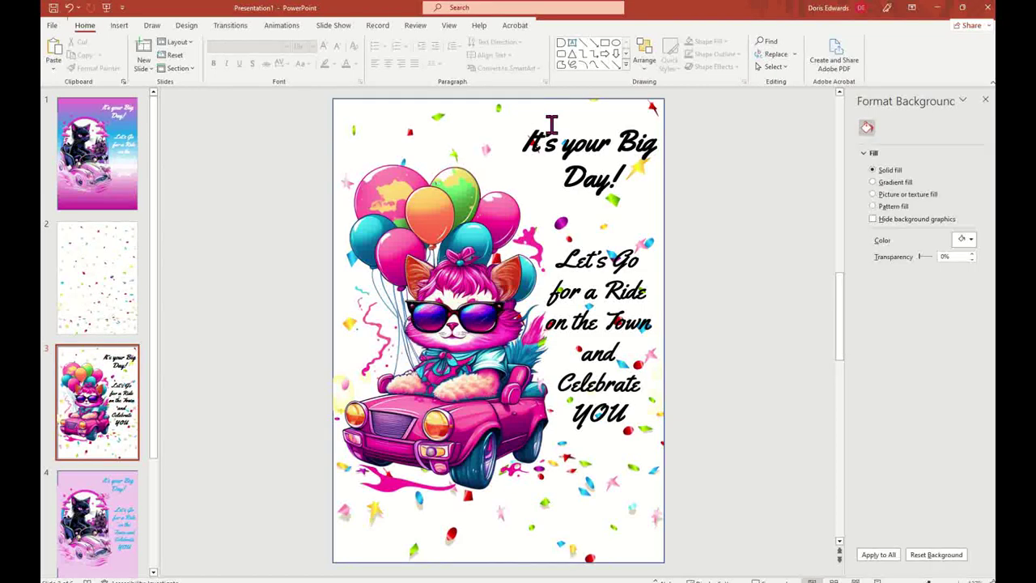
# Change the text colour of the heading "It's your Big Day!" on slide 3 to blue
pyautogui.click(532, 142)
pyautogui.moveTo(526, 142); pyautogui.dragTo(666, 176)
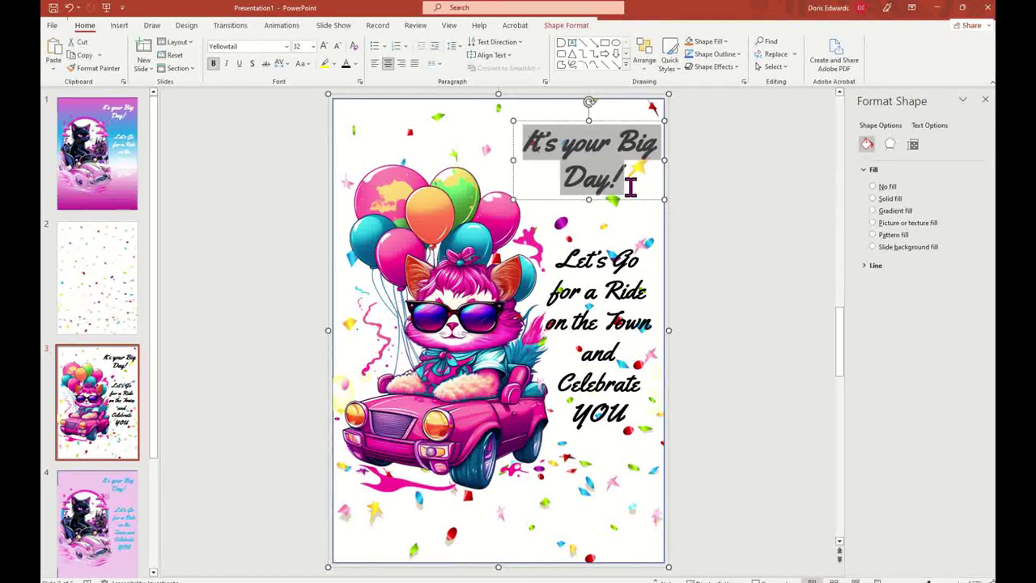
pyautogui.click(356, 65)
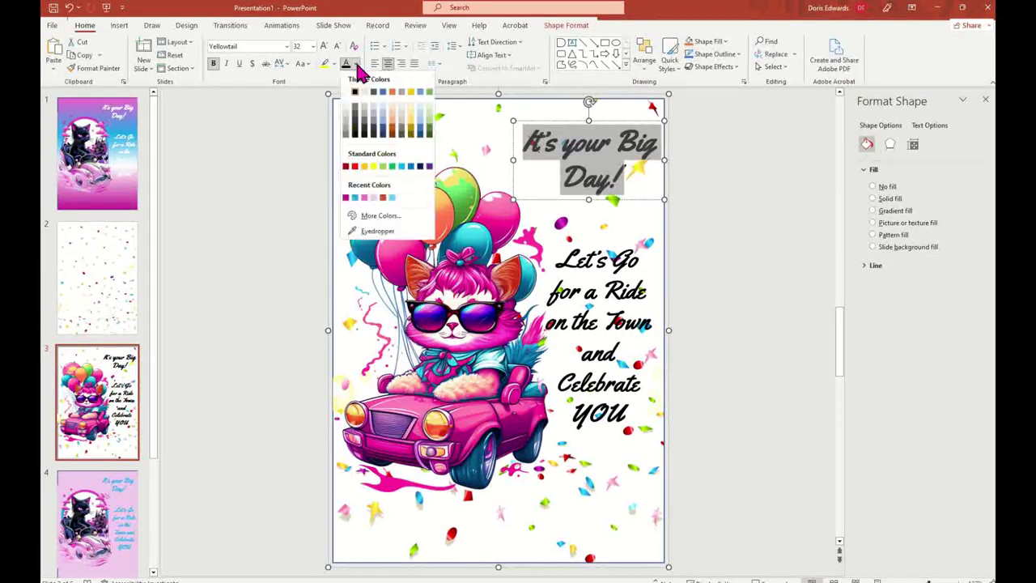
pyautogui.click(421, 134)
# Apply the same blue text colour to the whole "Let's Go for a Ride on the Town and Celebrate YOU" message
pyautogui.click(575, 263)
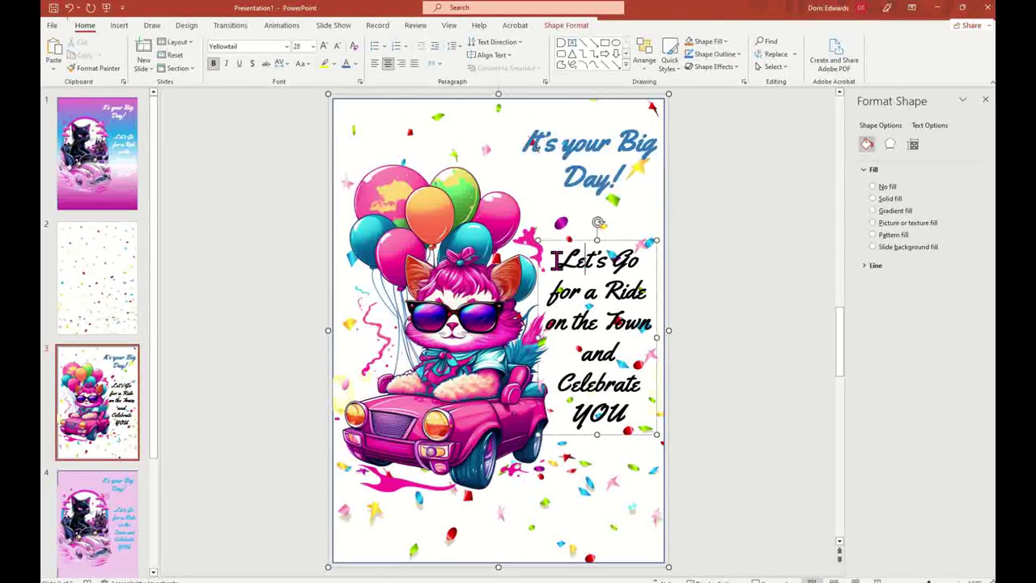
pyautogui.moveTo(575, 263); pyautogui.dragTo(640, 423)
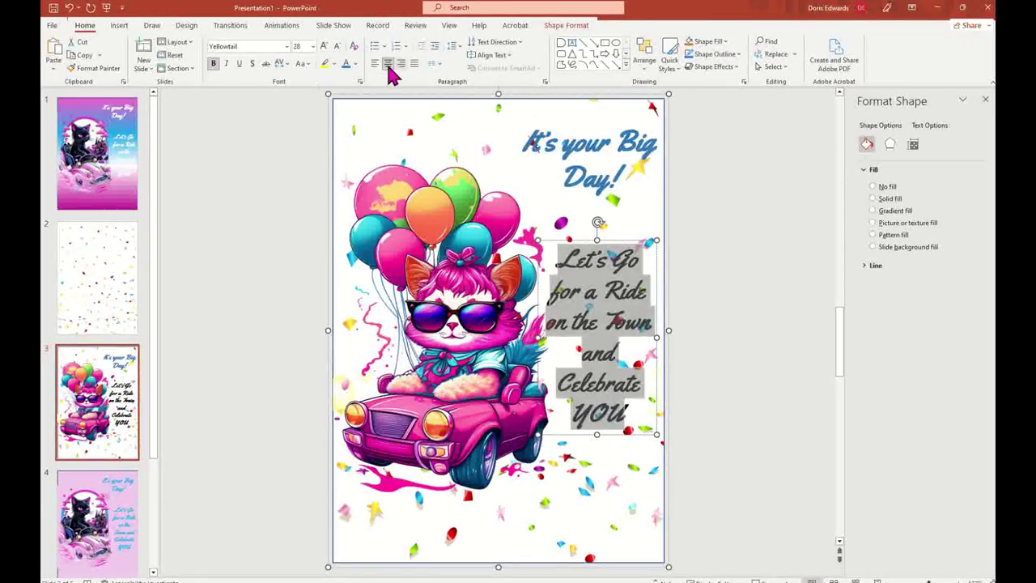
pyautogui.click(351, 71)
pyautogui.click(738, 289)
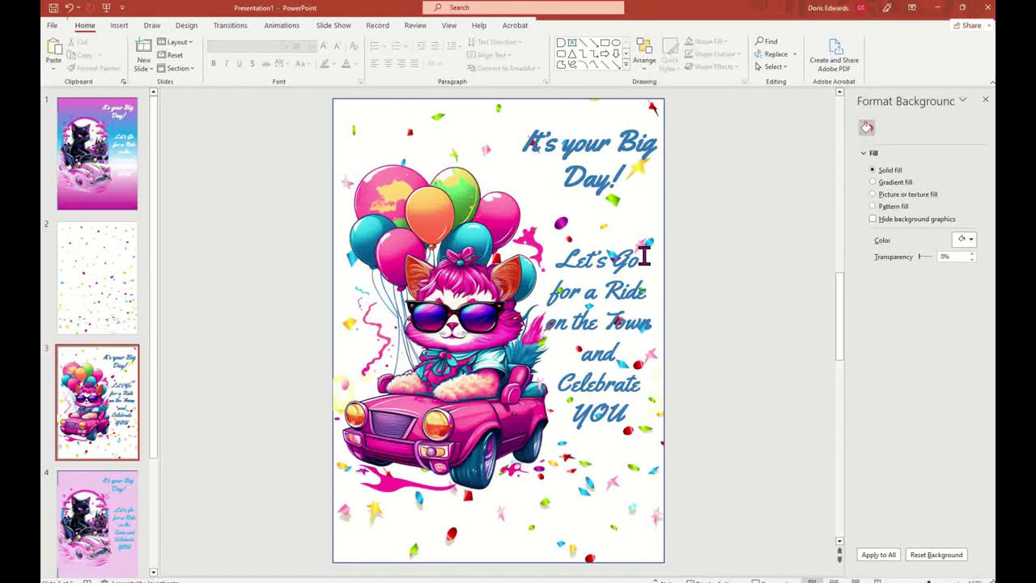
# Move the "It's your Big Day!" text box slightly up on the confetti card
pyautogui.click(608, 170)
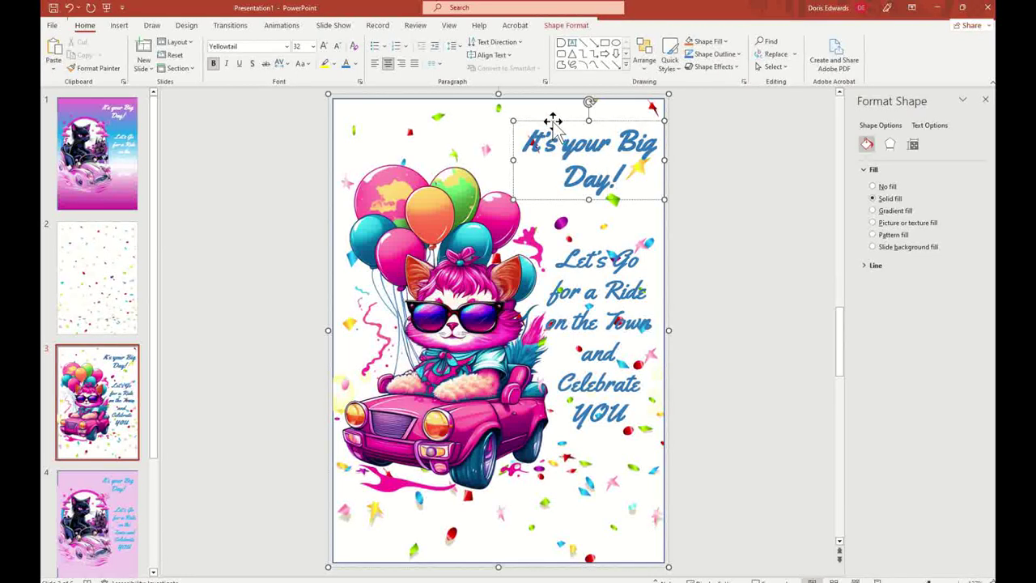
pyautogui.moveTo(555, 121)
pyautogui.mouseDown()
pyautogui.moveTo(551, 108)
pyautogui.moveTo(555, 147)
pyautogui.moveTo(546, 106)
pyautogui.mouseUp()
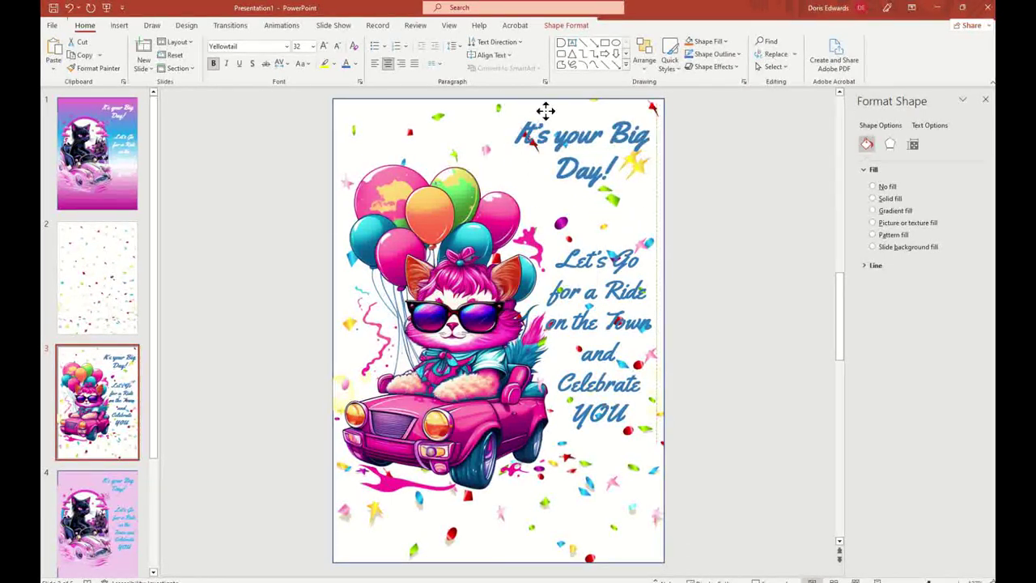
pyautogui.click(716, 330)
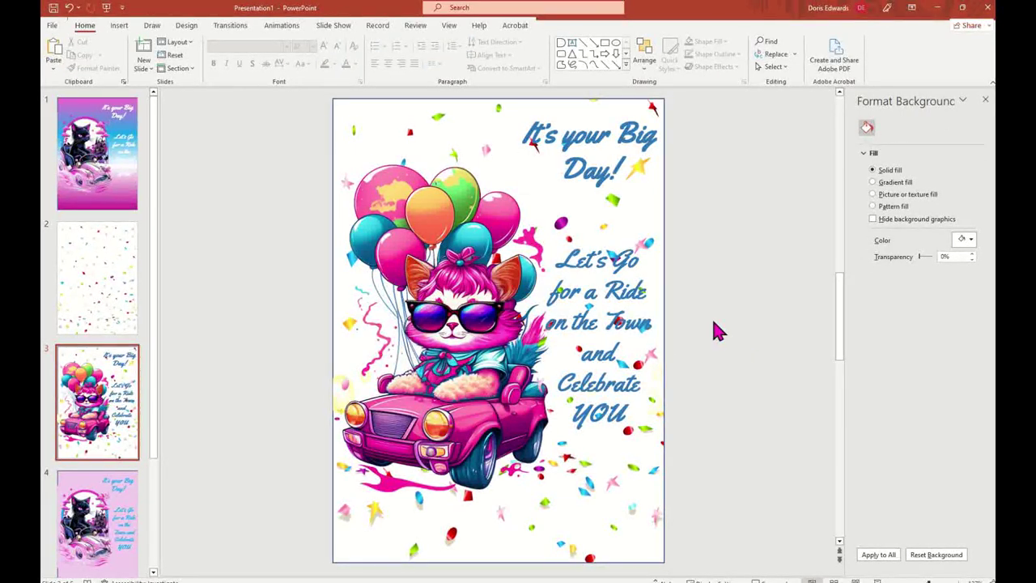
# Delete slide 2, which holds only the confetti picture
pyautogui.click(97, 276)
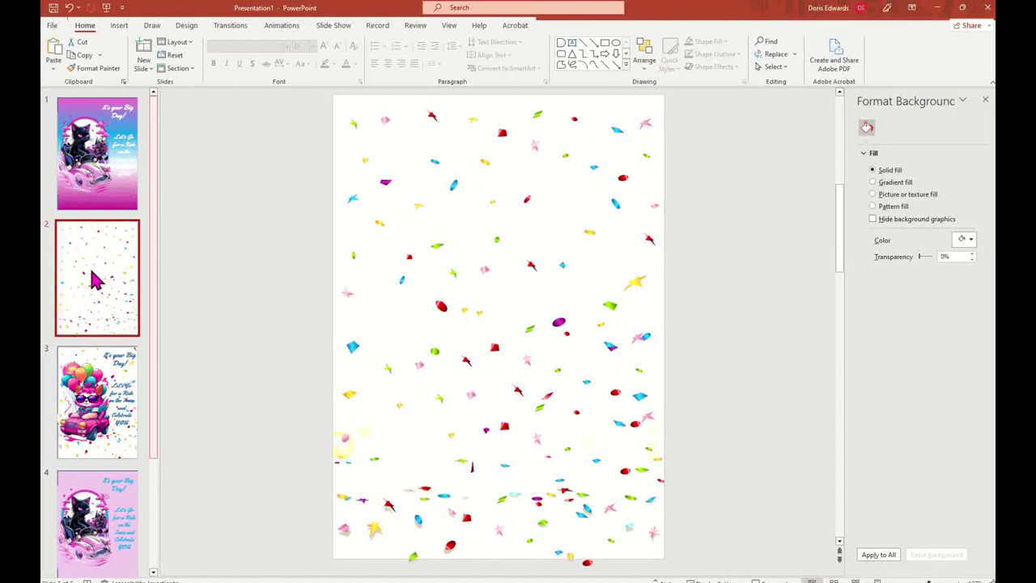
pyautogui.rightClick(96, 280)
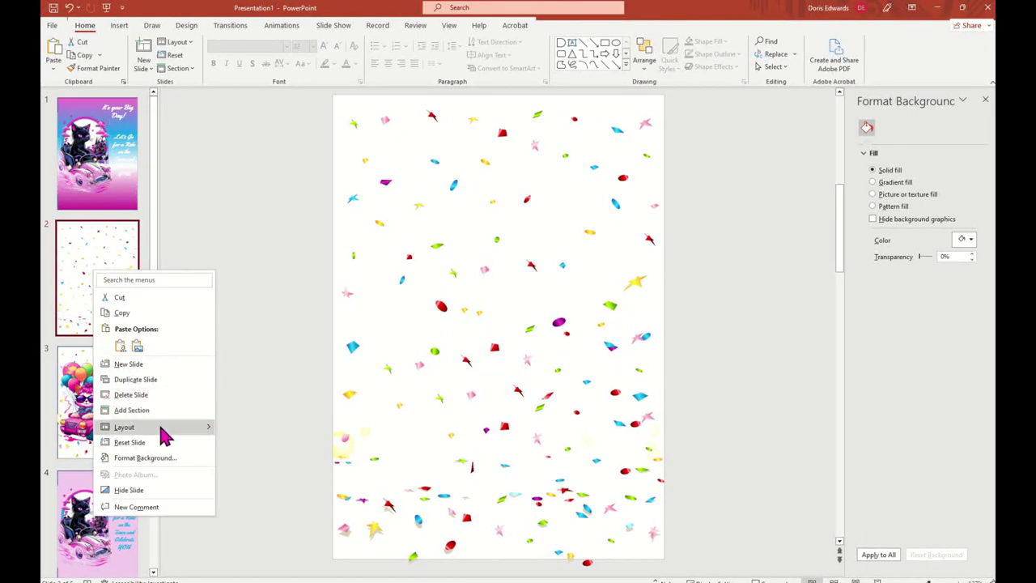
pyautogui.moveTo(161, 428)
pyautogui.click(146, 395)
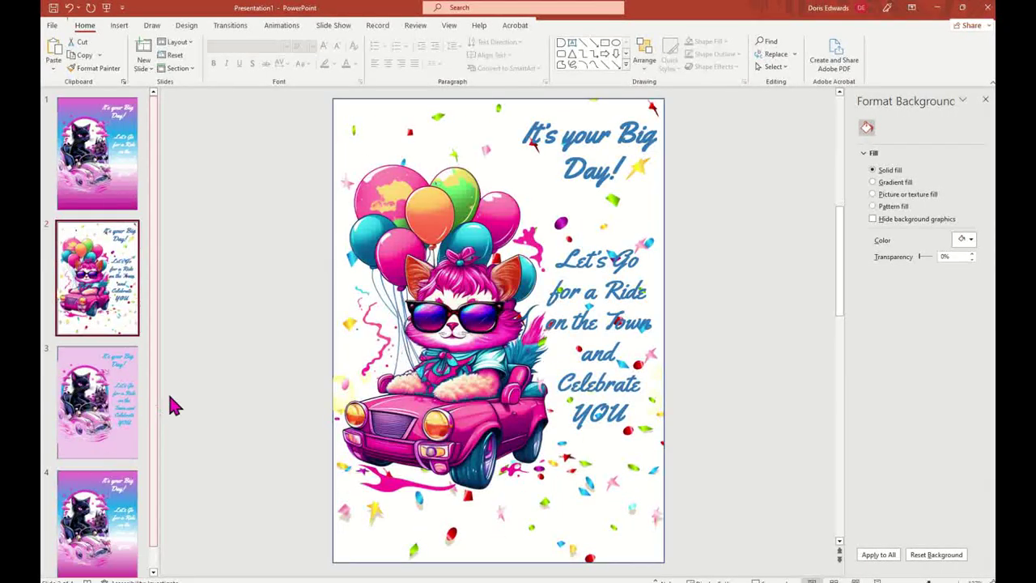
# Look through the gradient, confetti and solid pink card variants on slides 1 to 4 to compare their designs
pyautogui.click(87, 162)
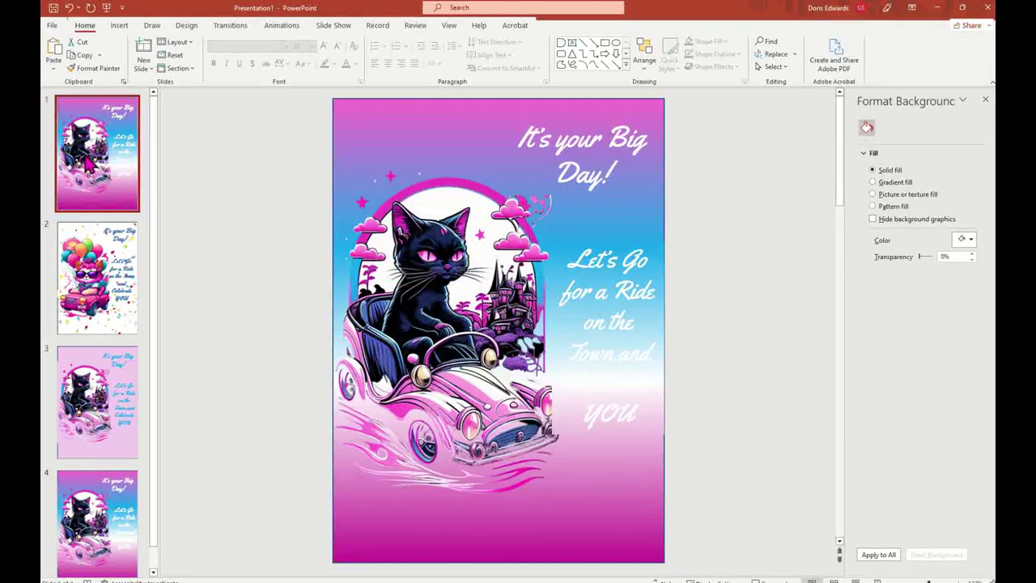
pyautogui.click(99, 284)
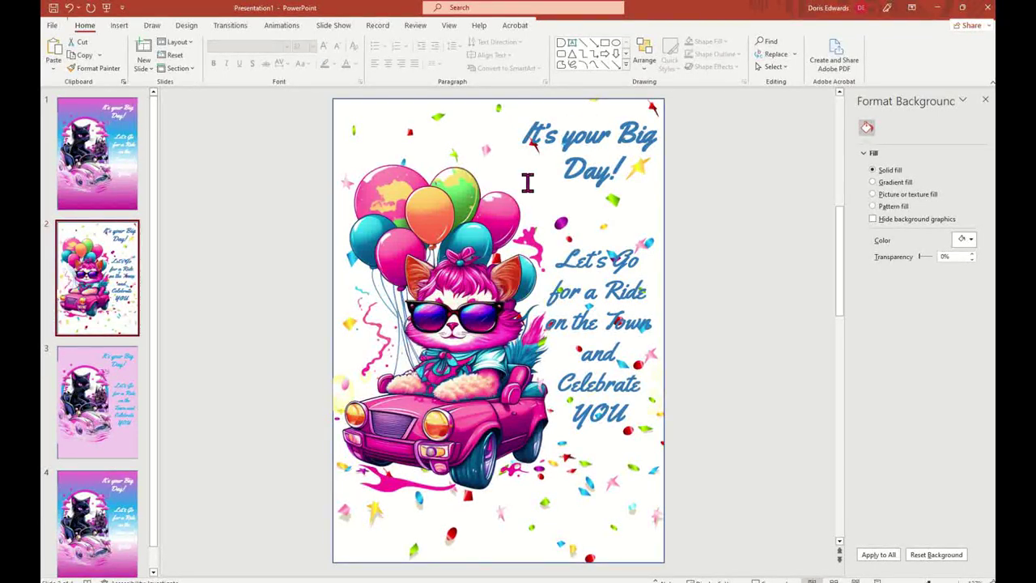
pyautogui.click(134, 436)
pyautogui.scroll(-1, 134, 434)
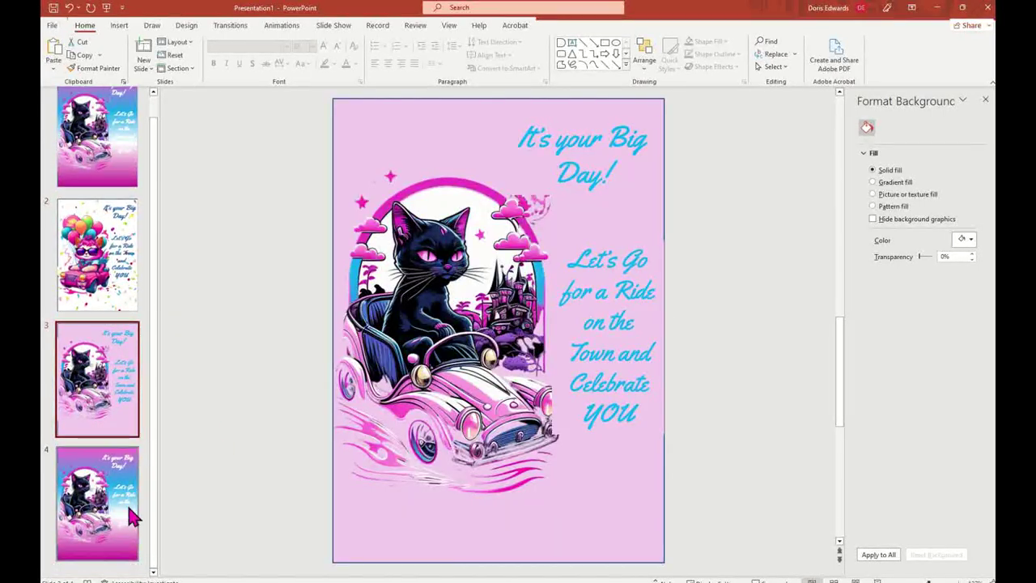
pyautogui.click(127, 503)
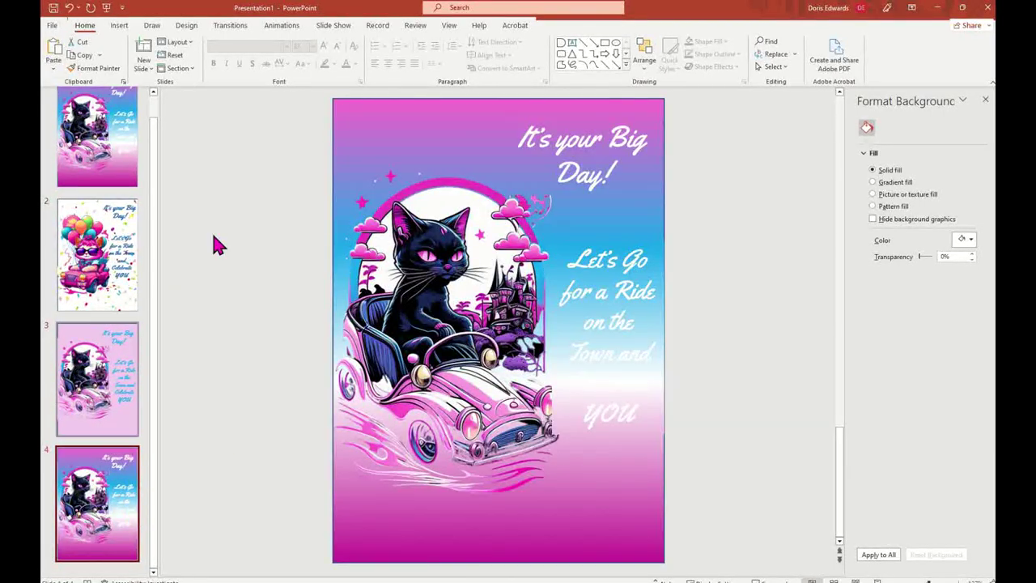
pyautogui.click(71, 254)
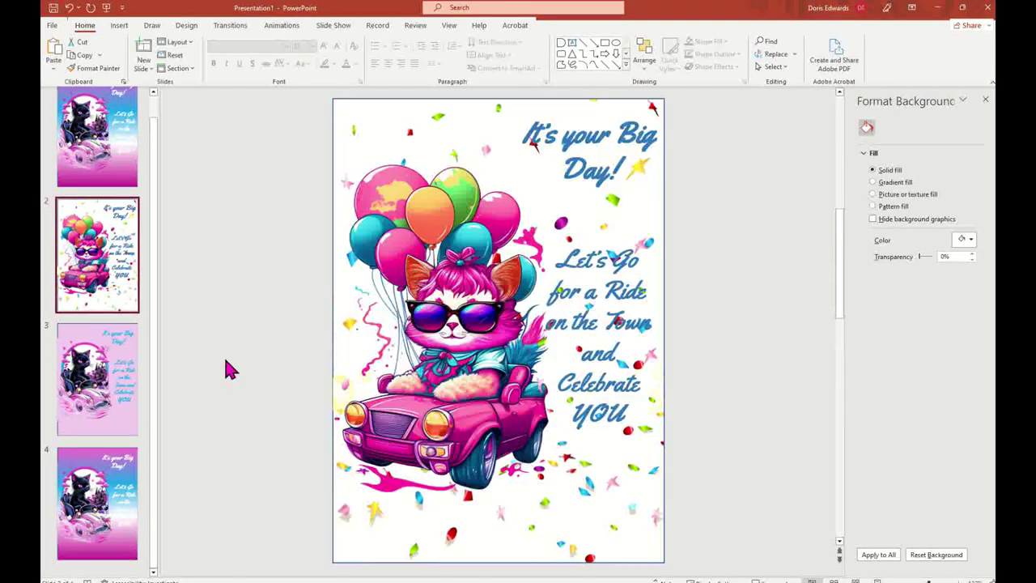
pyautogui.click(112, 534)
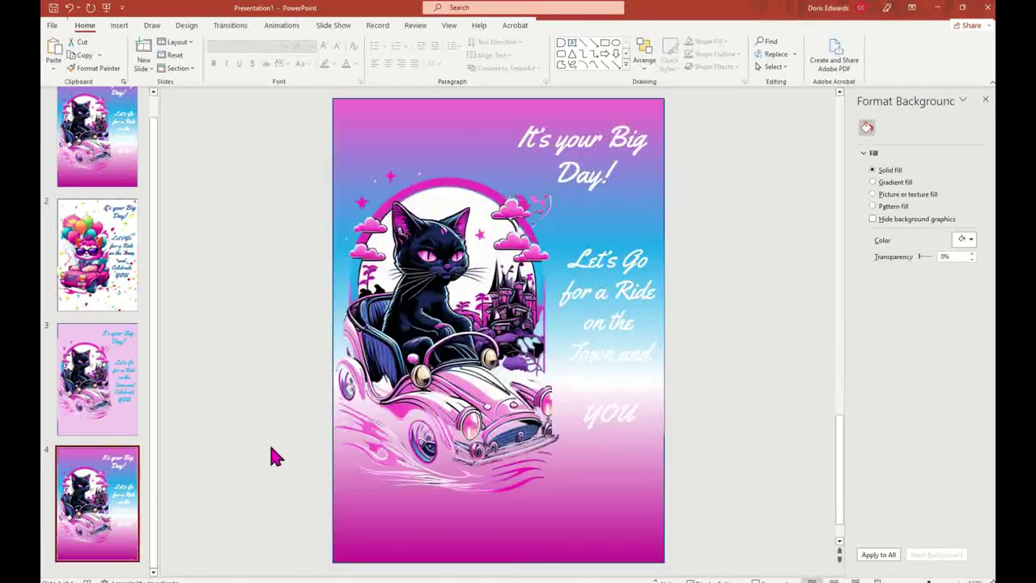
pyautogui.click(454, 239)
pyautogui.click(456, 236)
pyautogui.rightClick(457, 233)
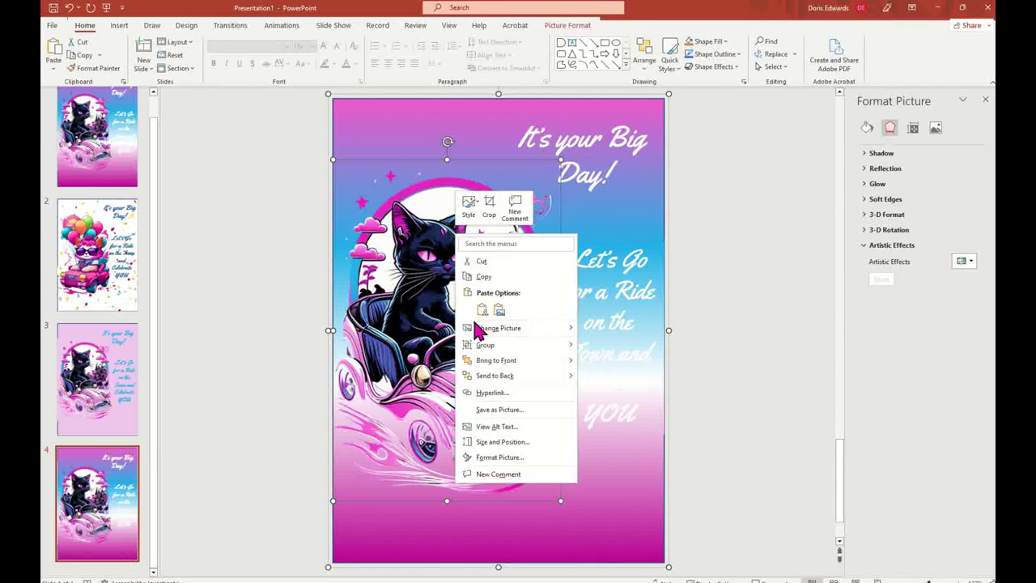
pyautogui.moveTo(539, 338)
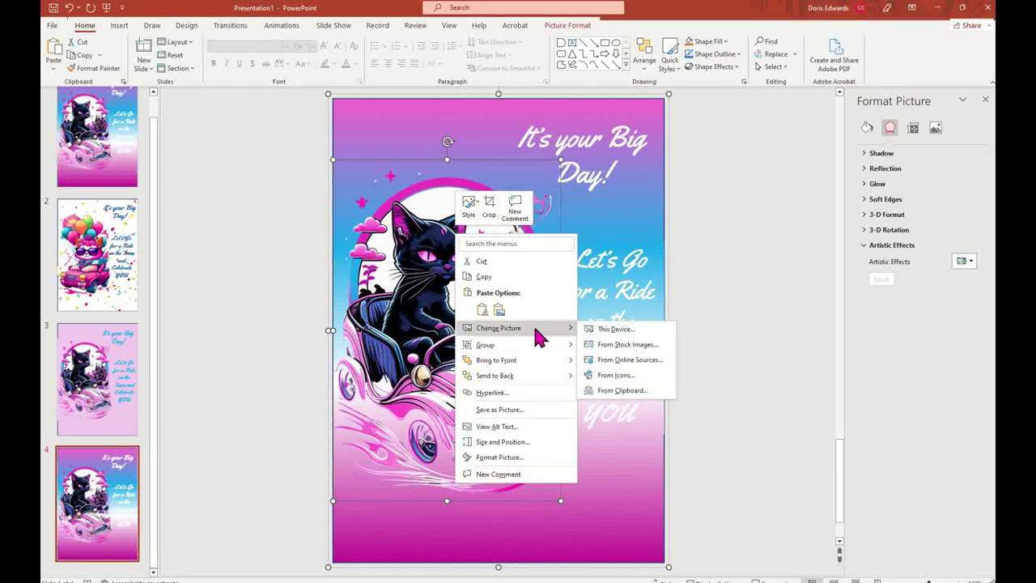
pyautogui.click(652, 330)
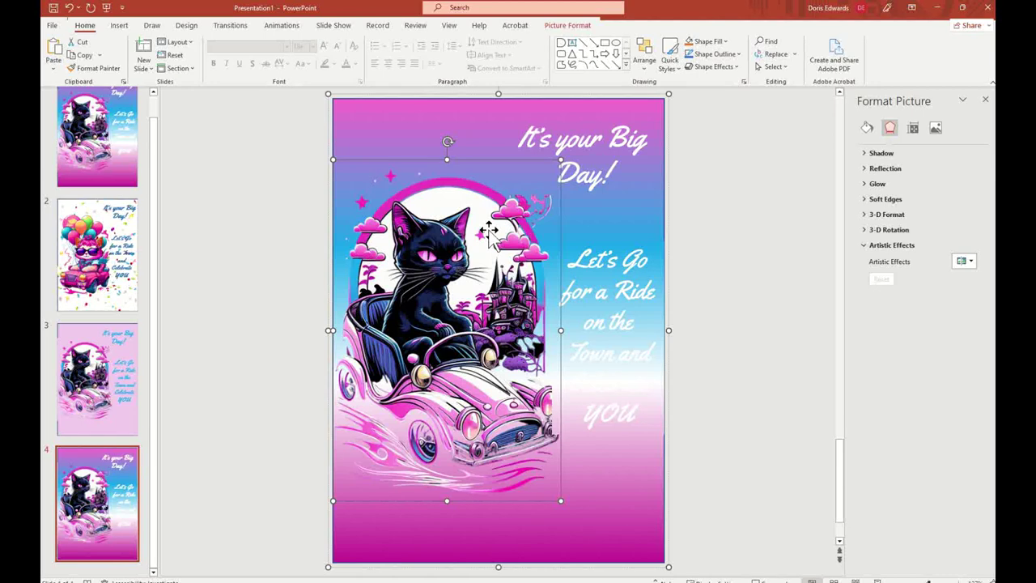
# Insert the picture of the cat in sunglasses driving a black car from the Desktop folder onto slide 4
pyautogui.click(121, 26)
pyautogui.click(121, 65)
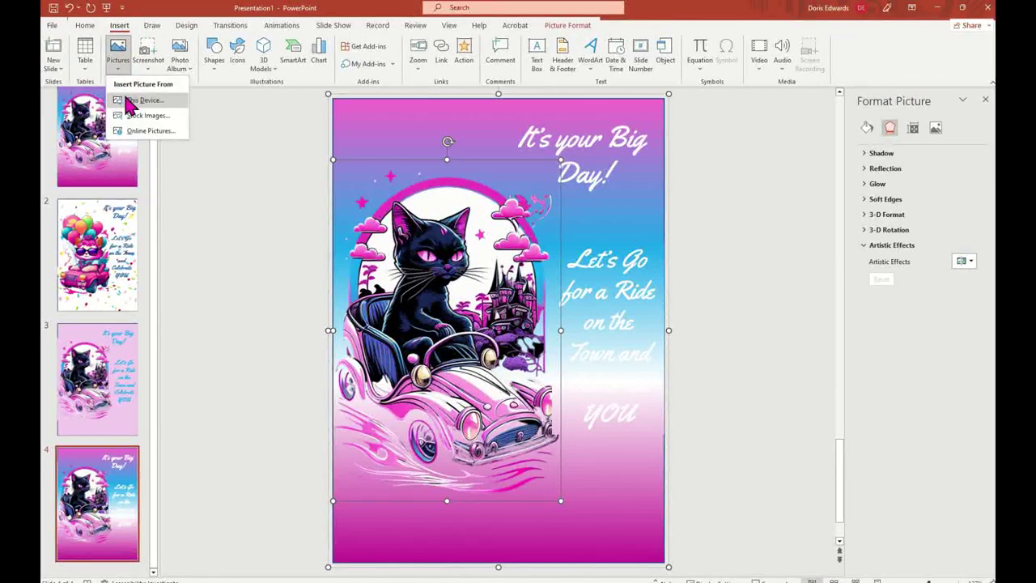
pyautogui.click(127, 100)
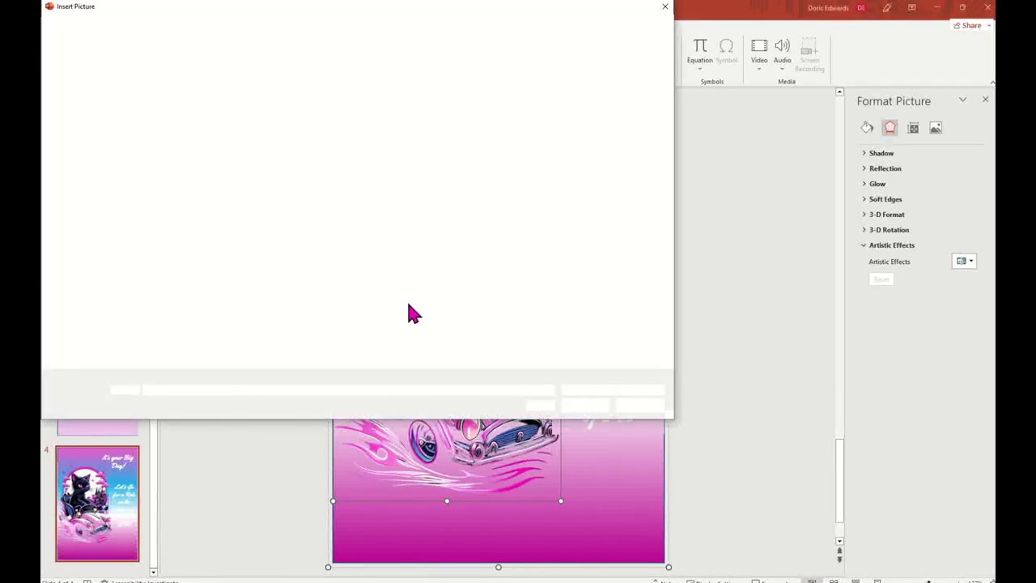
pyautogui.scroll(5, 81, 115)
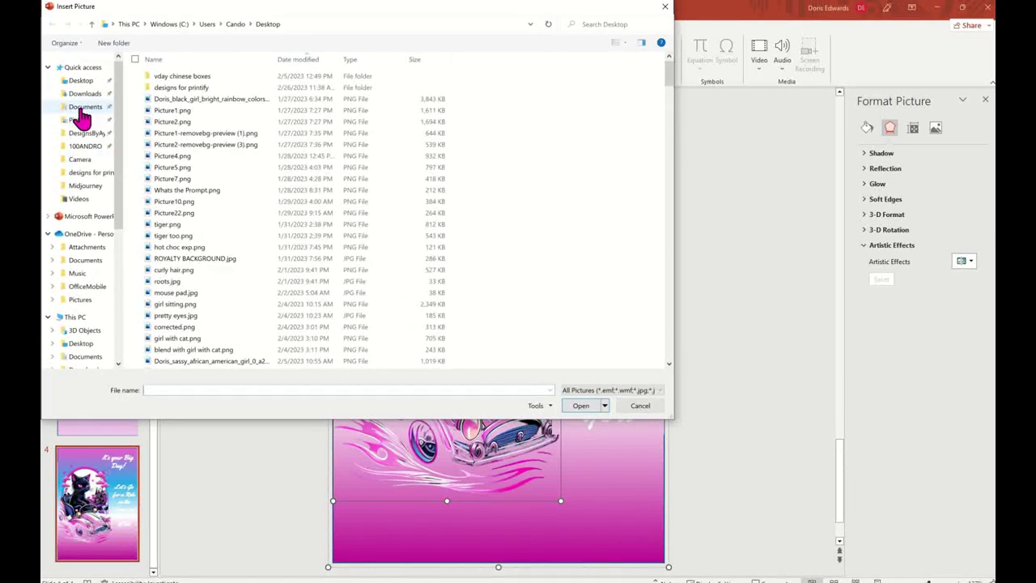
pyautogui.click(76, 81)
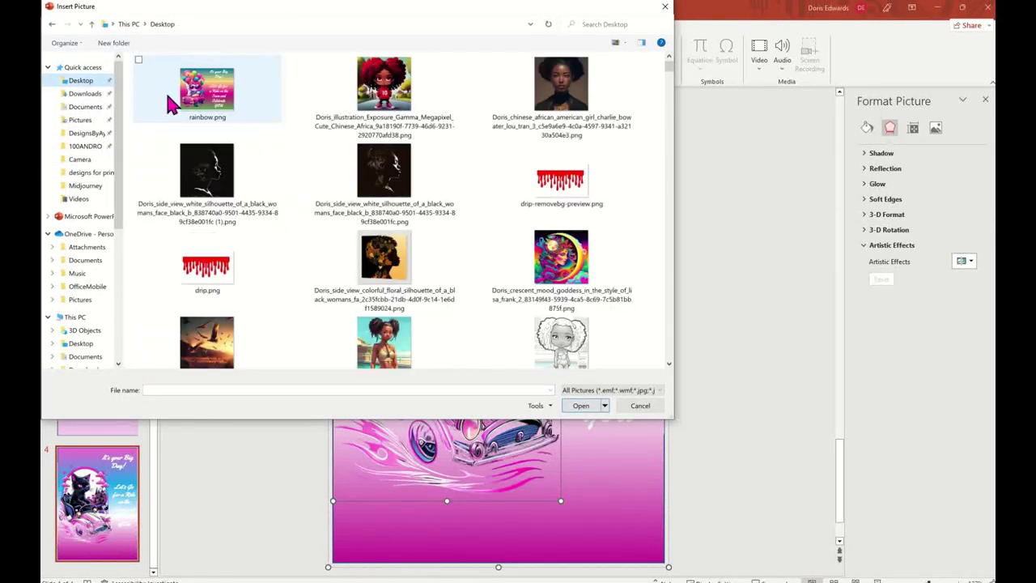
pyautogui.scroll(-10, 370, 231)
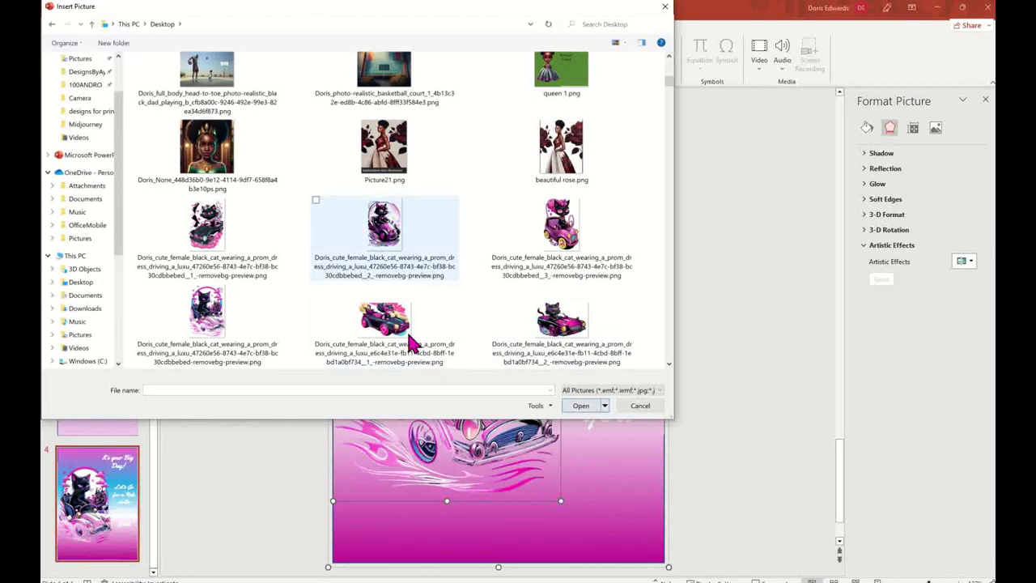
pyautogui.click(385, 324)
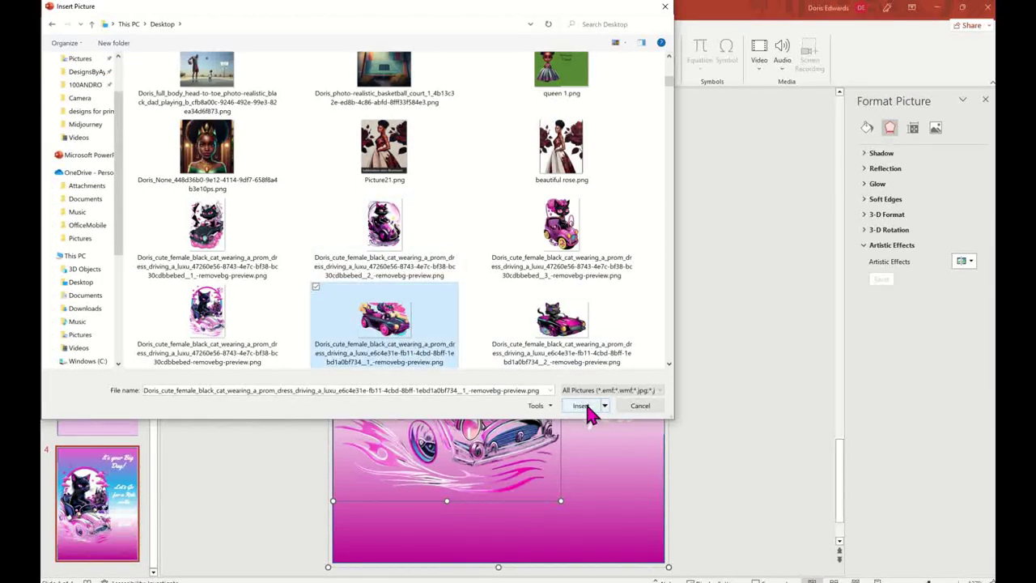
pyautogui.click(581, 406)
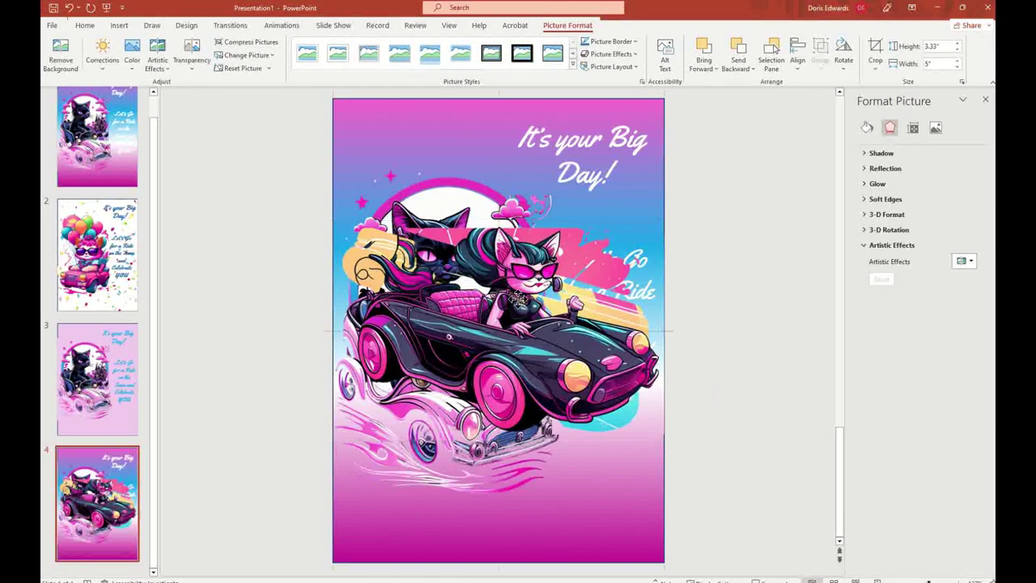
# Move the inserted black car picture aside and delete it from slide 4
pyautogui.moveTo(505, 291); pyautogui.dragTo(634, 293)
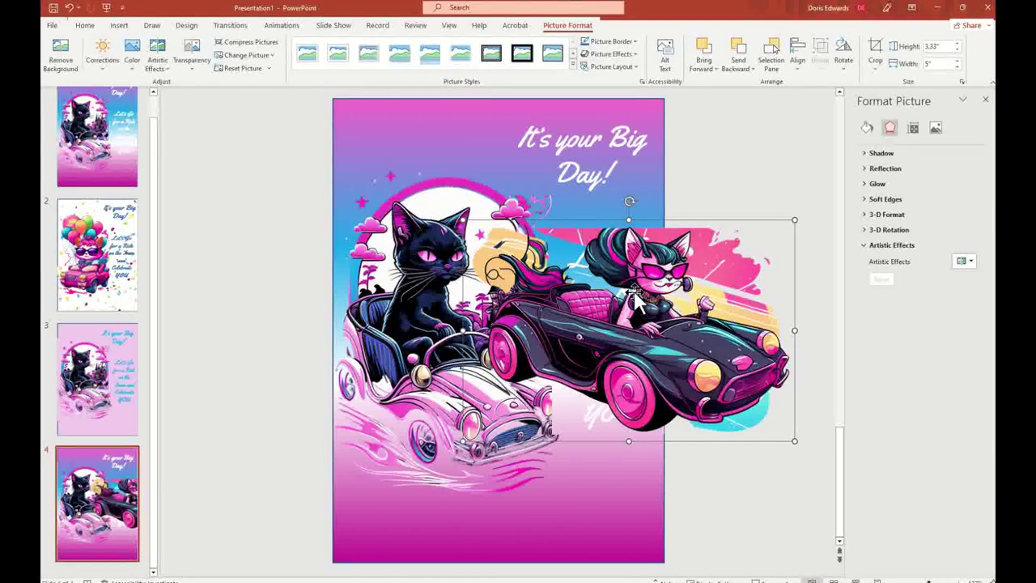
pyautogui.press('Delete')
pyautogui.click(630, 230)
# Change the castle cat picture on slide 4 to the Desktop picture of a black cat in sunglasses driving a pink car
pyautogui.keyDown('shift'); pyautogui.click(478, 195); pyautogui.keyUp('shift')
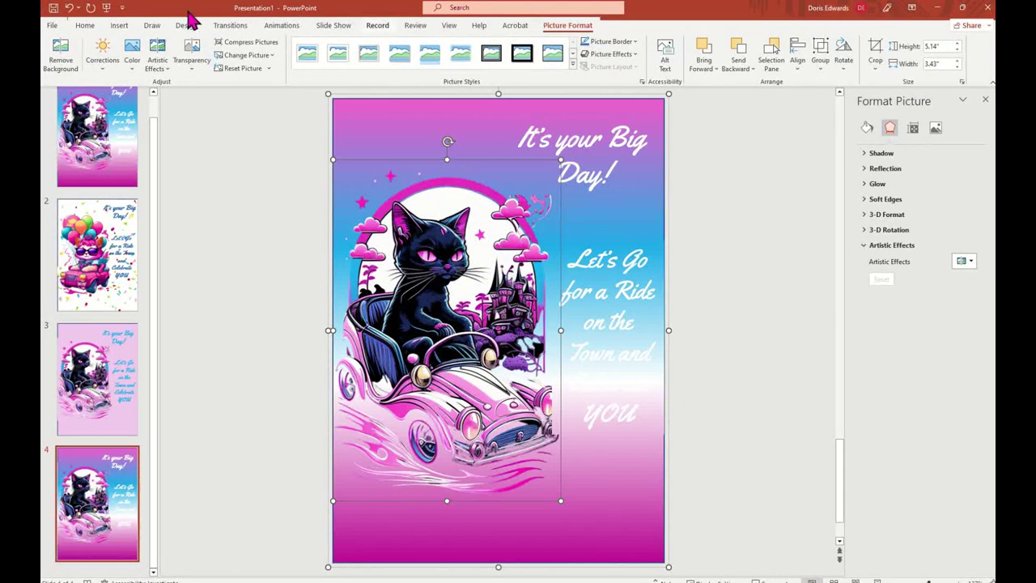
pyautogui.rightClick(472, 210)
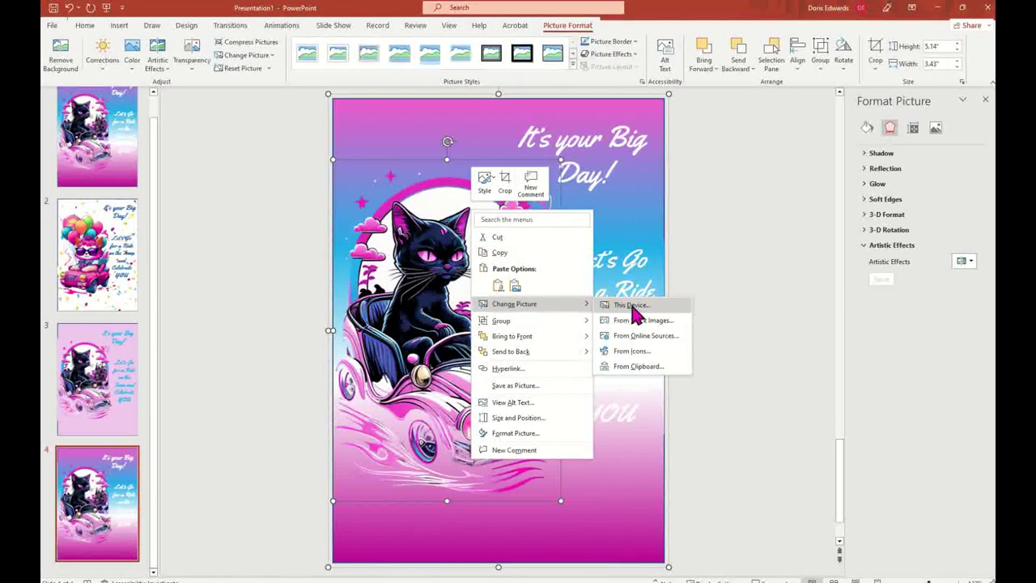
pyautogui.press('Escape')
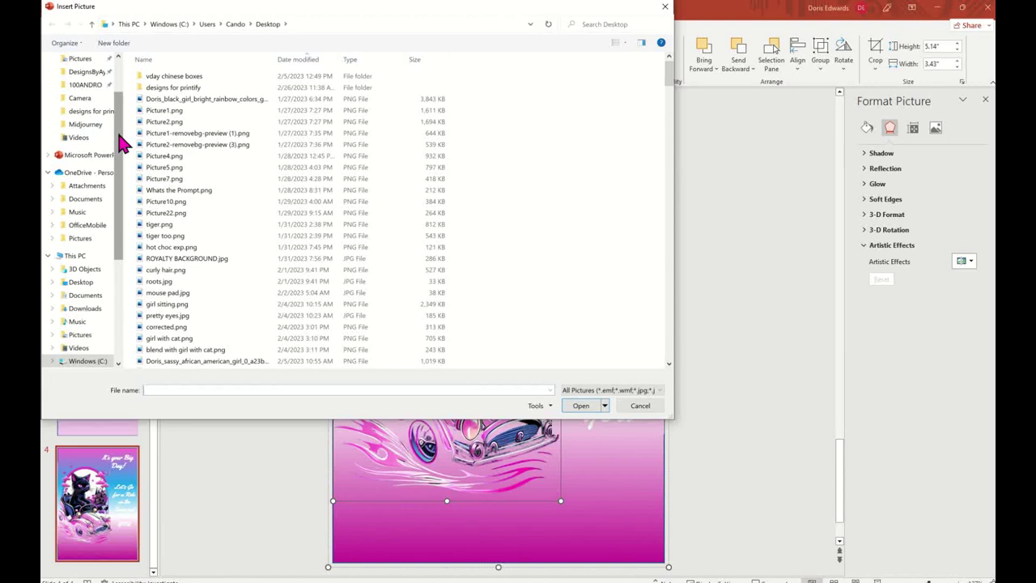
pyautogui.scroll(2, 87, 95)
pyautogui.click(83, 82)
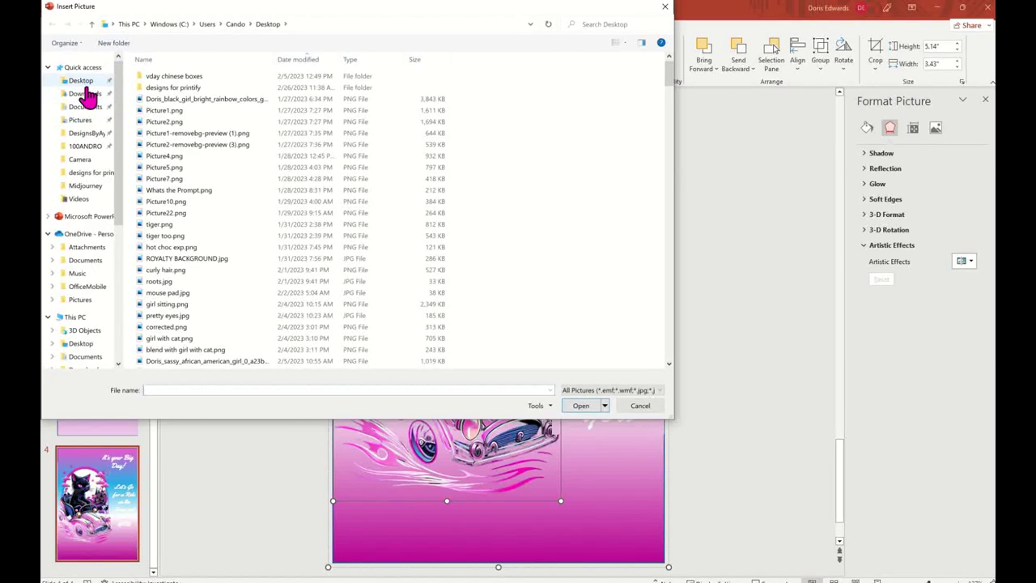
pyautogui.scroll(-15, 454, 280)
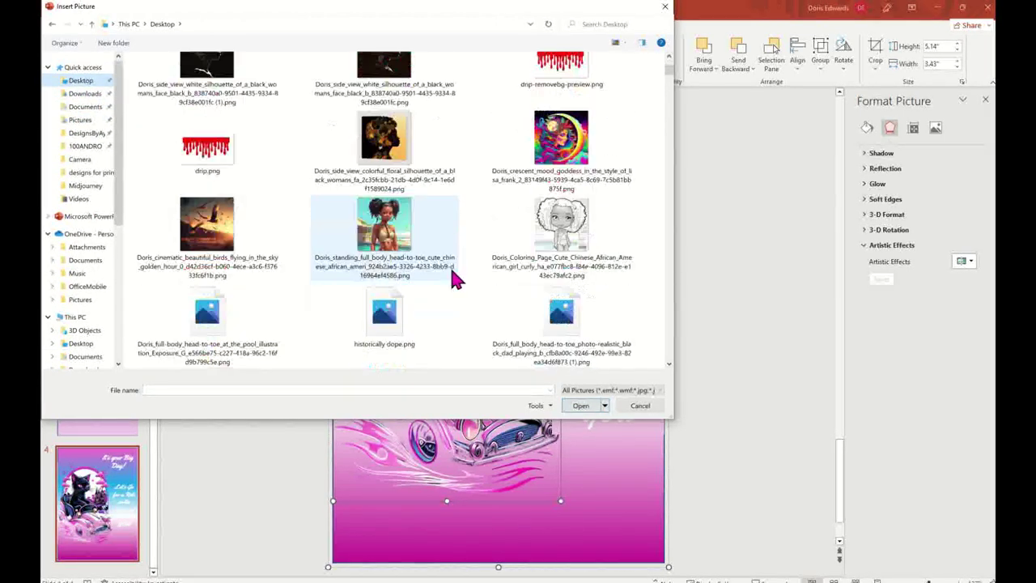
pyautogui.scroll(-5, 459, 285)
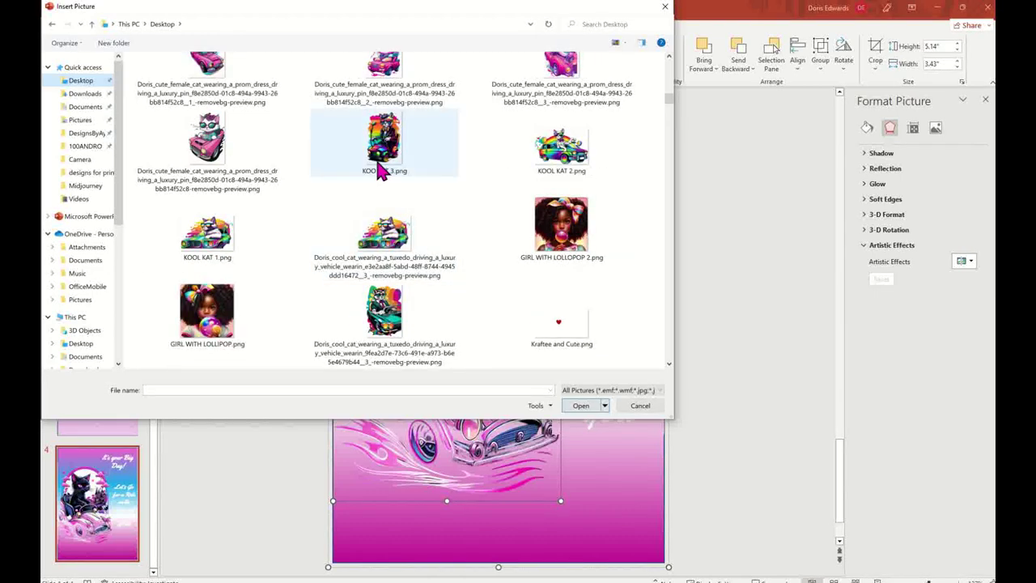
pyautogui.scroll(3, 403, 245)
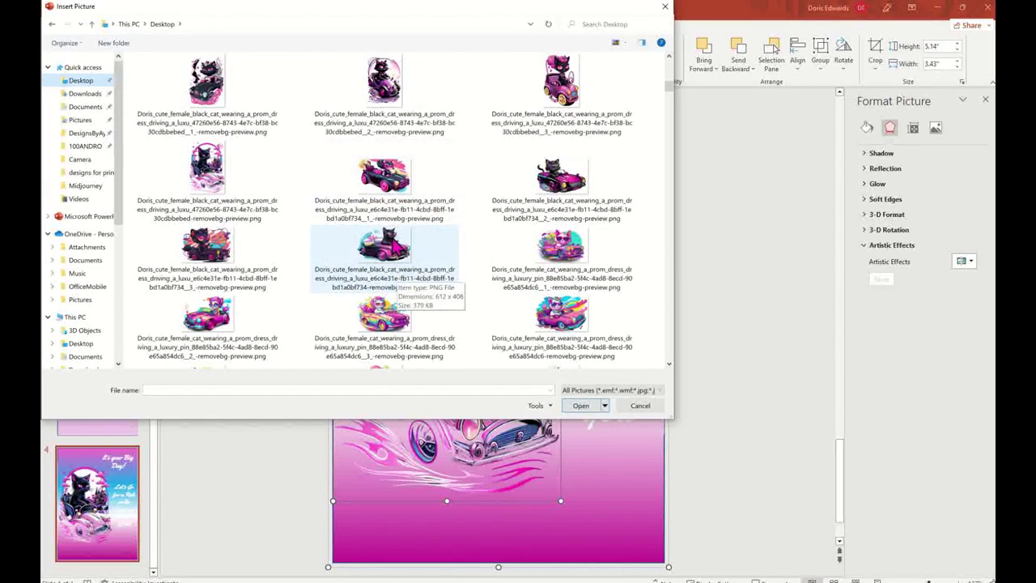
pyautogui.click(394, 258)
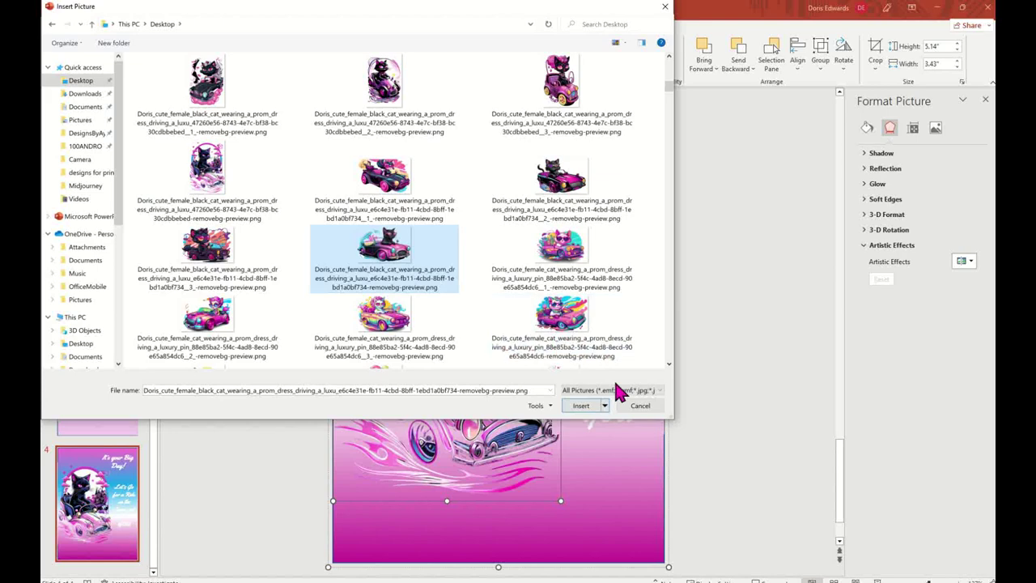
pyautogui.click(583, 406)
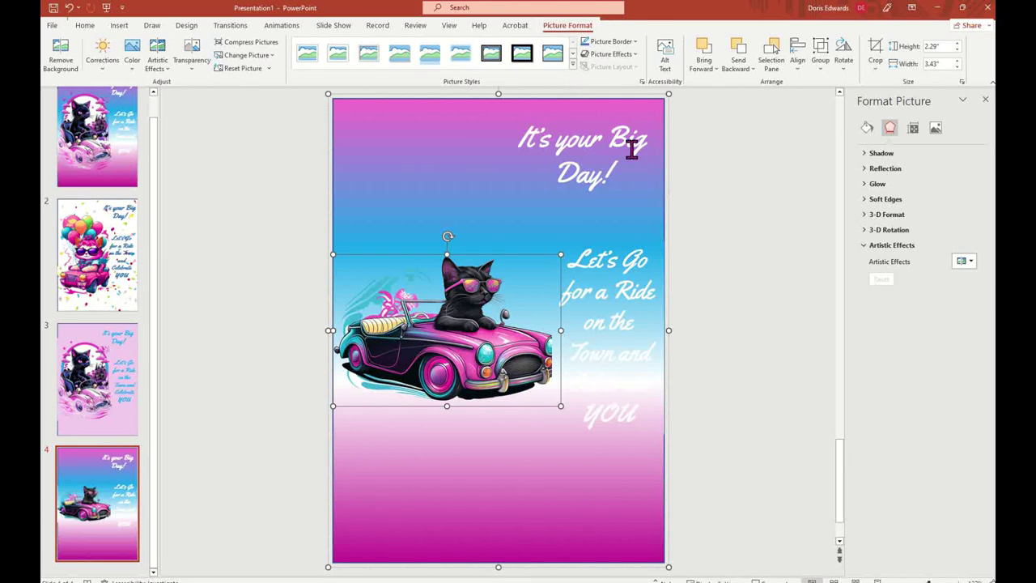
# Check the swapped picture within the slide 4 card group and undo the last picture change
pyautogui.click(753, 255)
pyautogui.click(544, 360)
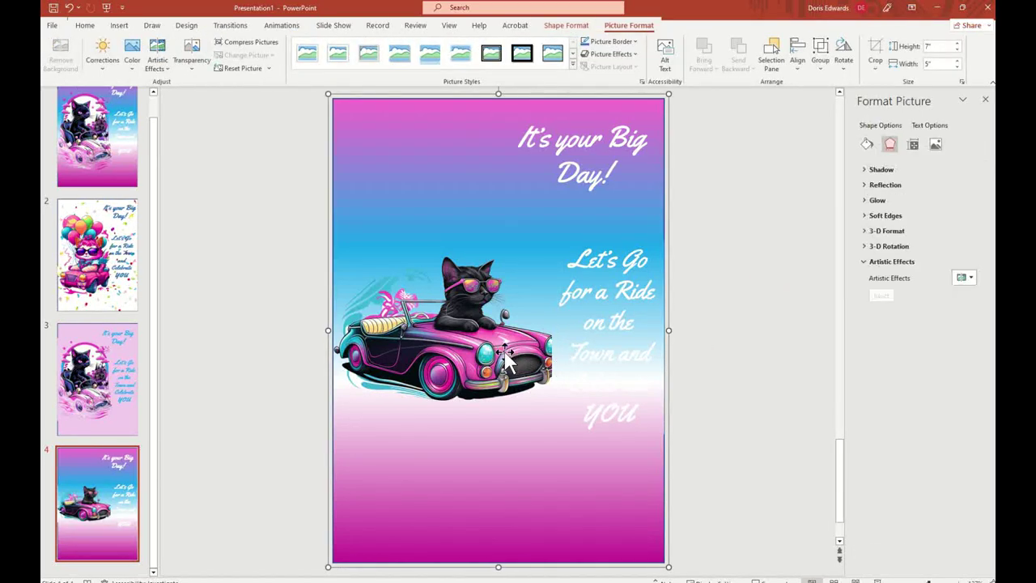
pyautogui.click(503, 355)
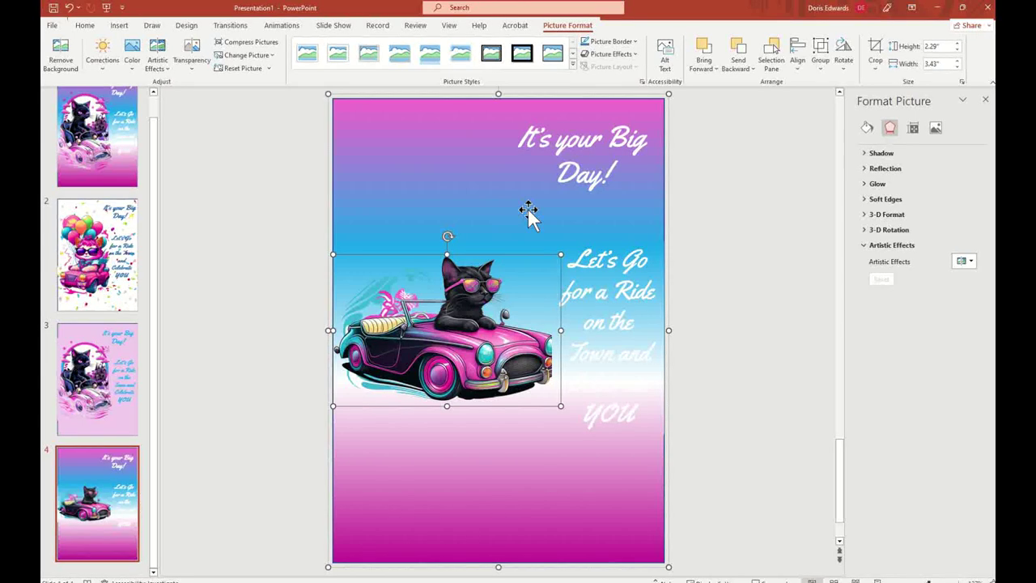
pyautogui.click(71, 10)
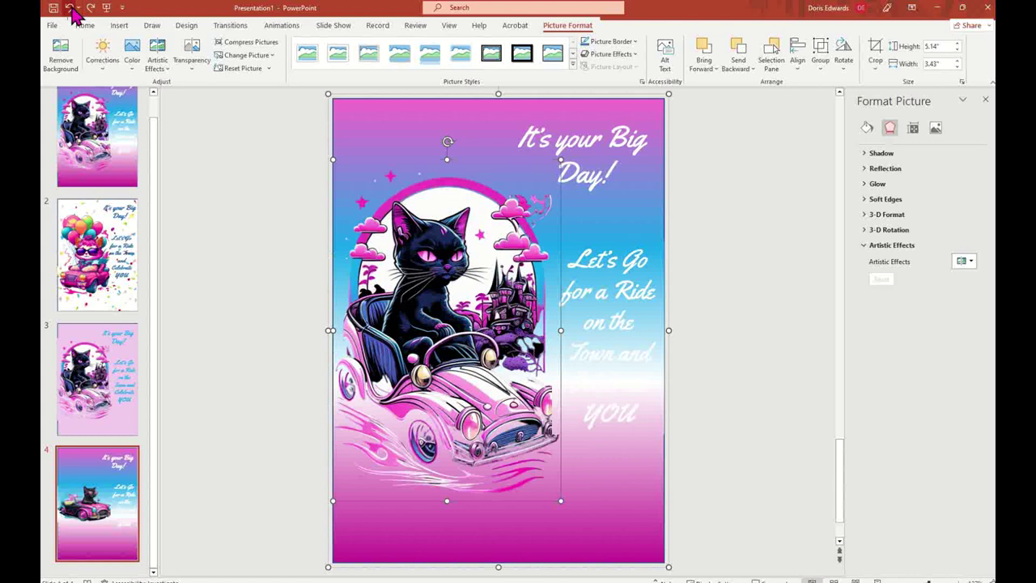
pyautogui.click(692, 259)
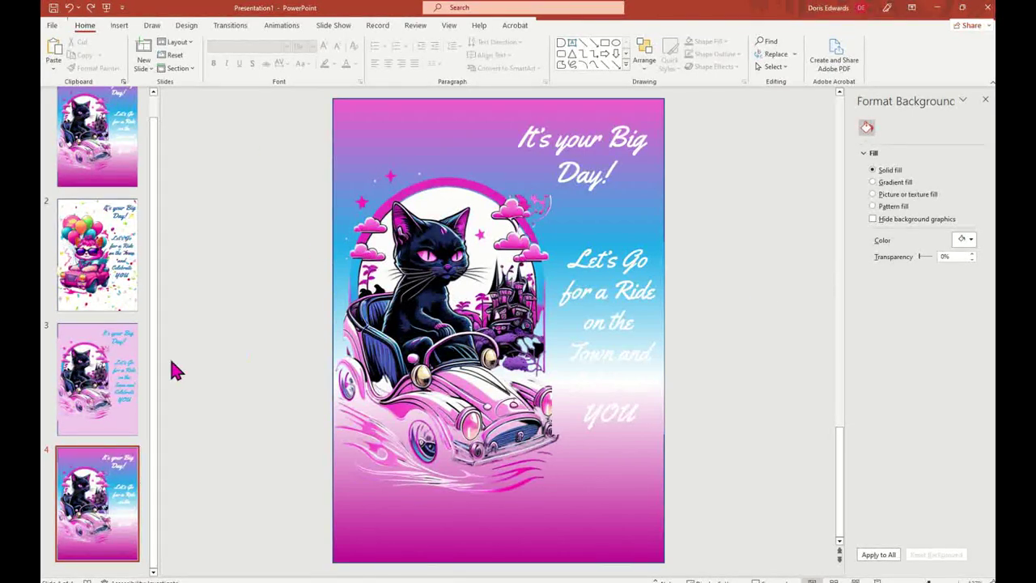
# Save the grouped confetti card on slide 2 as a PNG picture named CONETTI in the Desktop folder
pyautogui.click(97, 255)
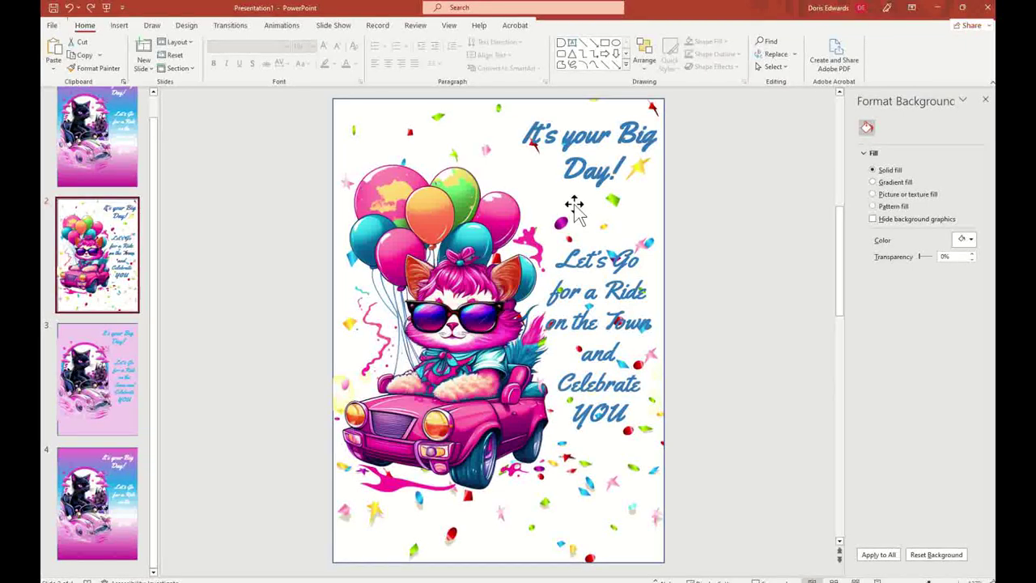
pyautogui.click(364, 104)
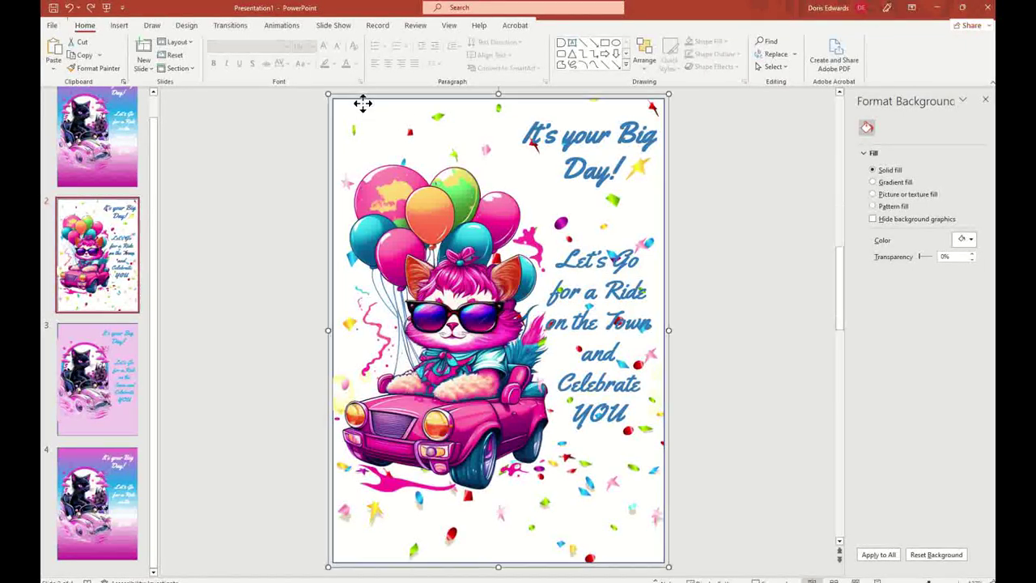
pyautogui.rightClick(364, 105)
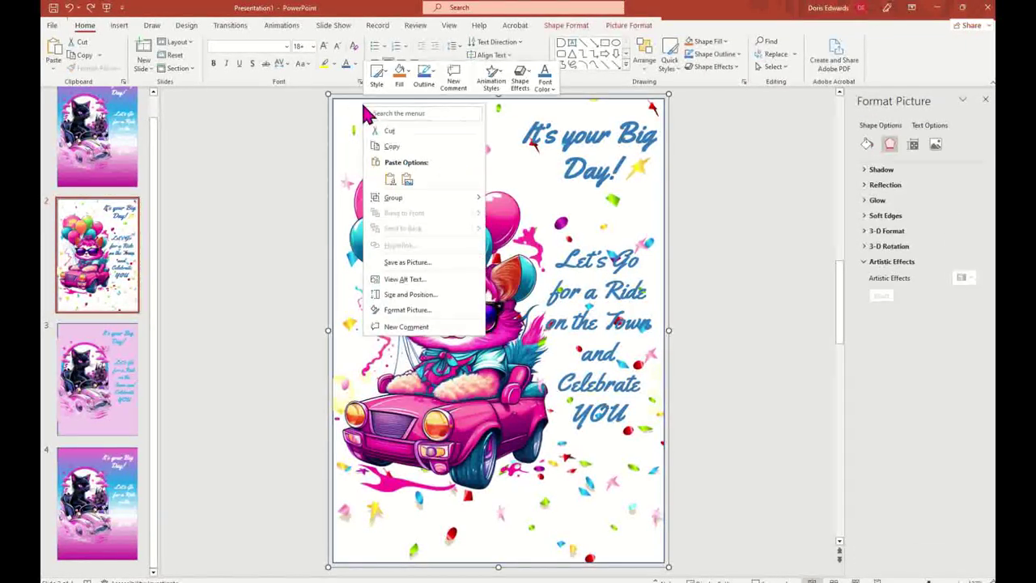
pyautogui.click(413, 262)
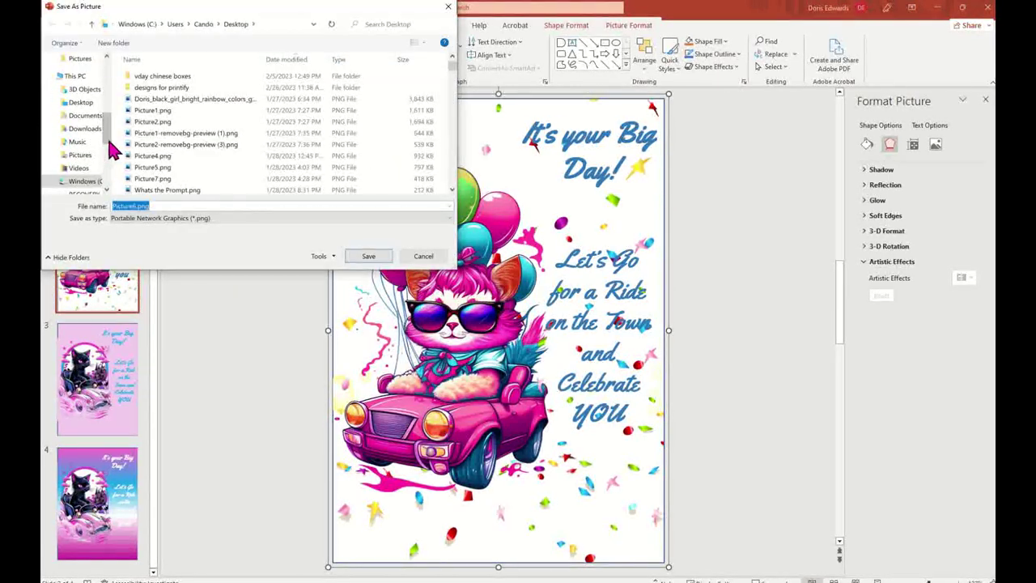
pyautogui.click(81, 80)
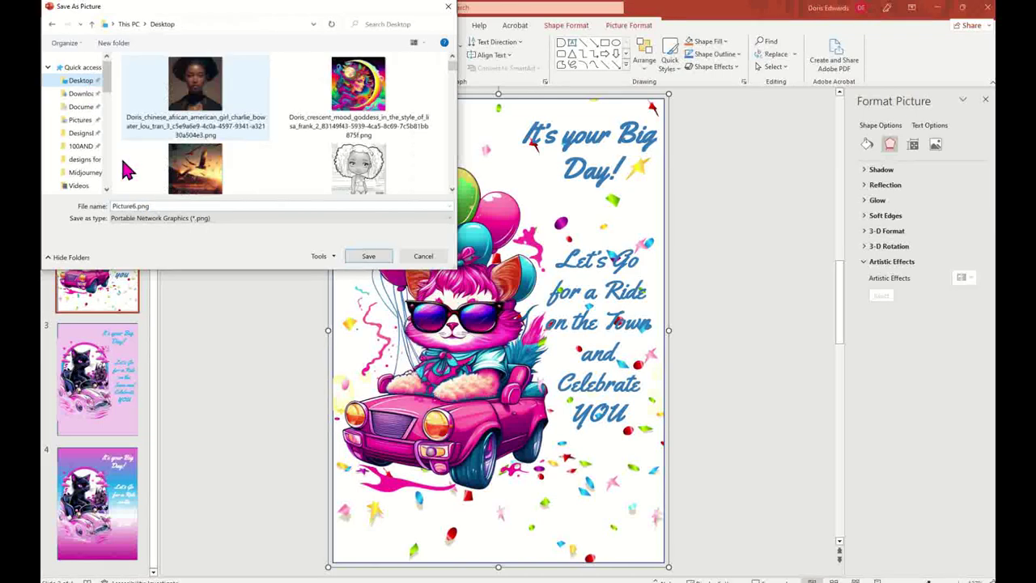
pyautogui.doubleClick(170, 207)
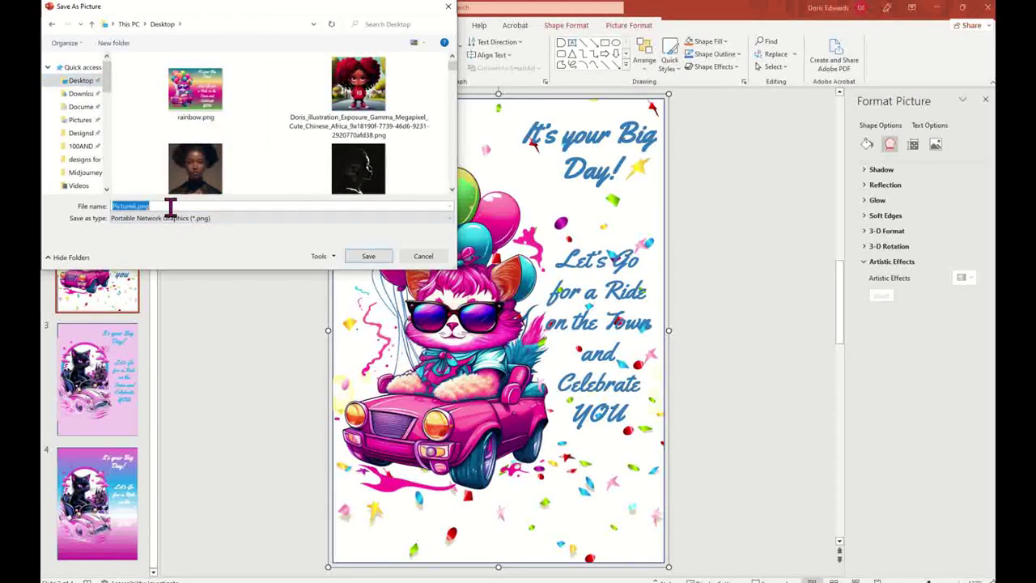
pyautogui.write('CO')
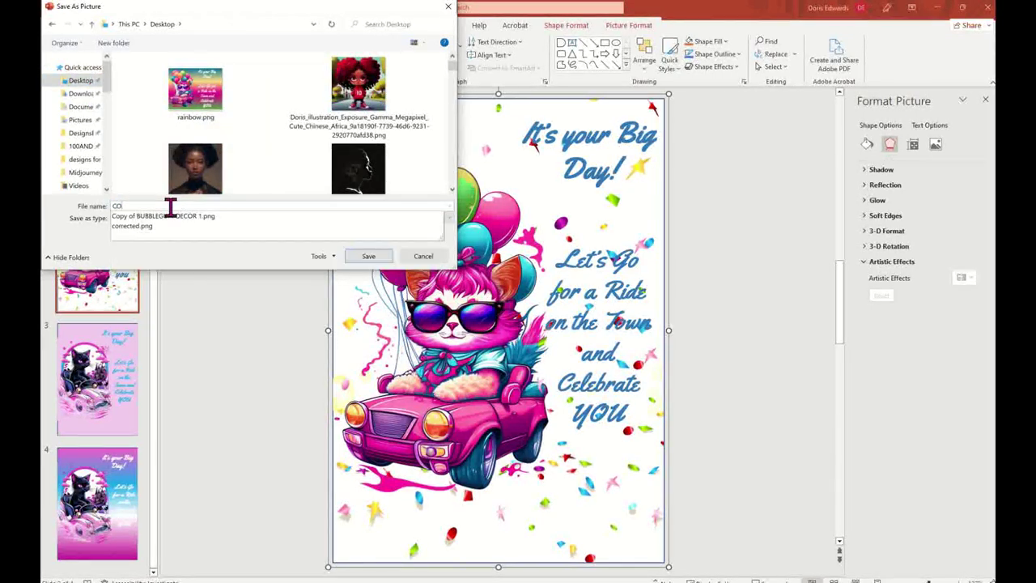
pyautogui.write('NETTI')
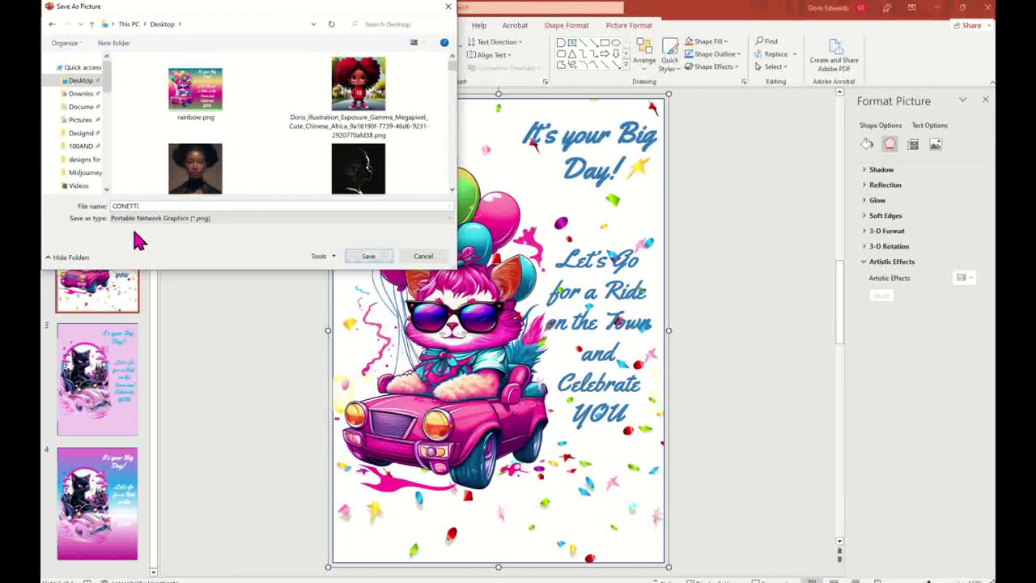
pyautogui.click(365, 257)
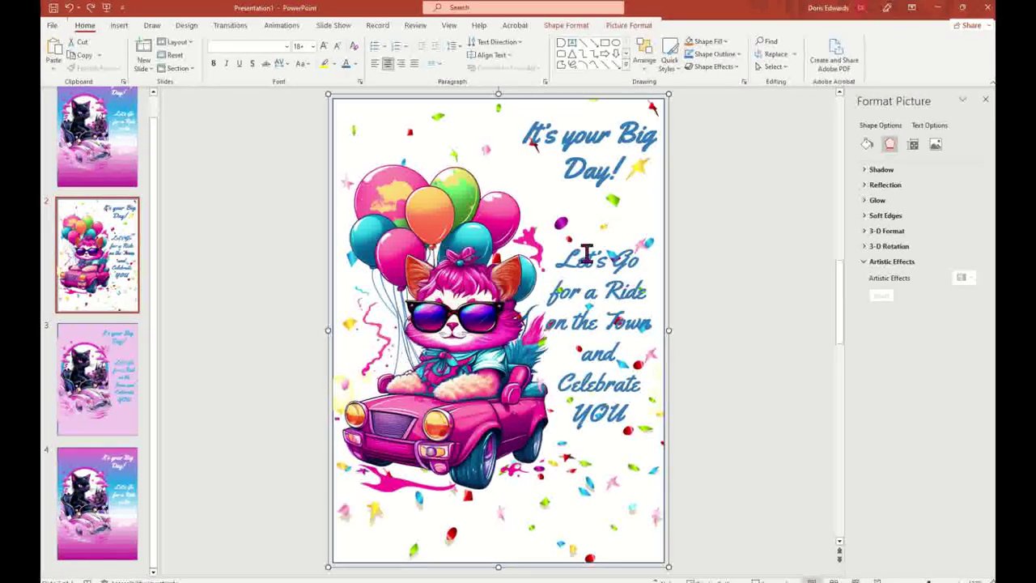
pyautogui.click(742, 157)
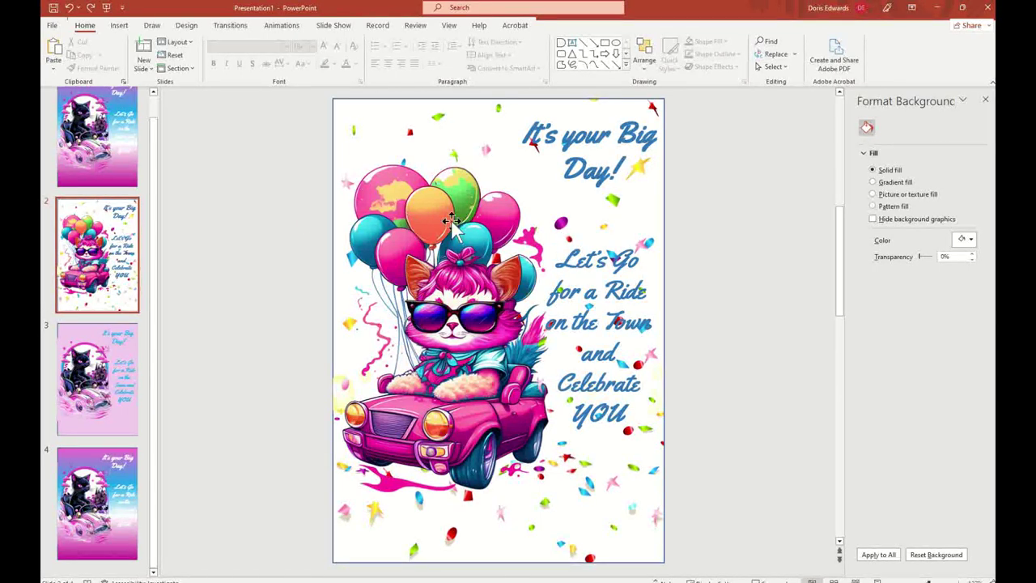
# Open the print preview of the confetti card and review the options for which slides to print
pyautogui.click(54, 26)
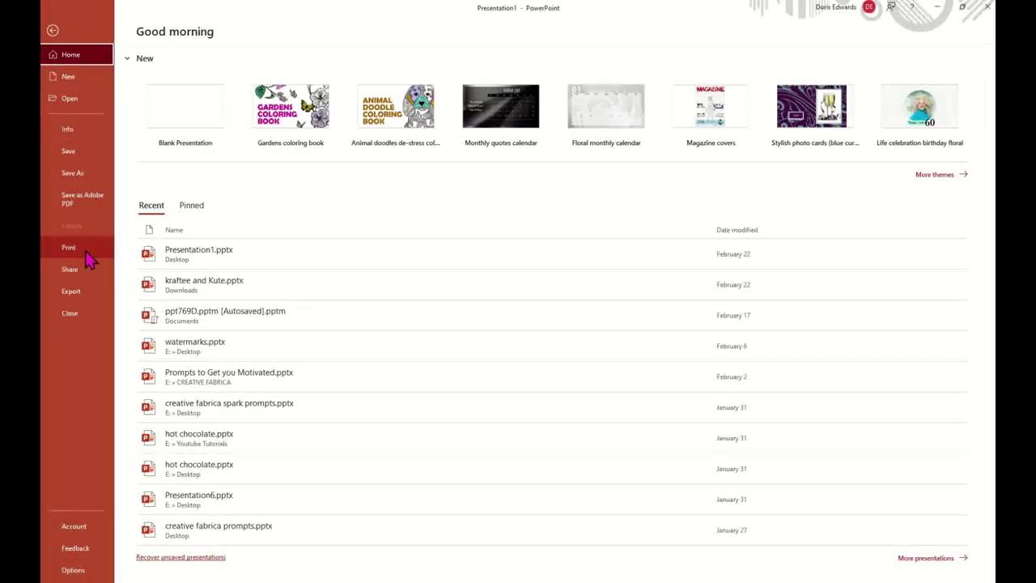
pyautogui.click(86, 253)
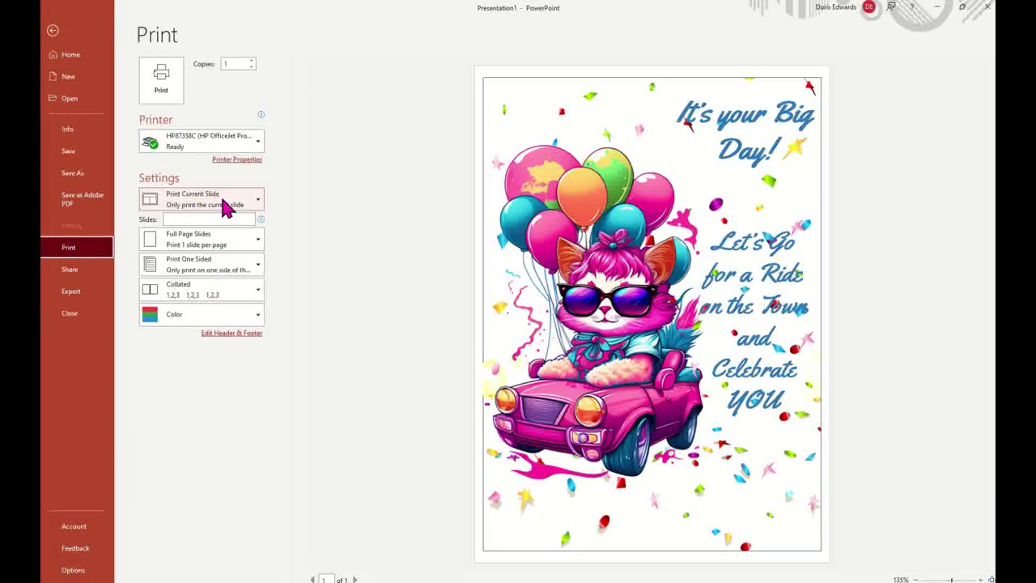
pyautogui.click(259, 204)
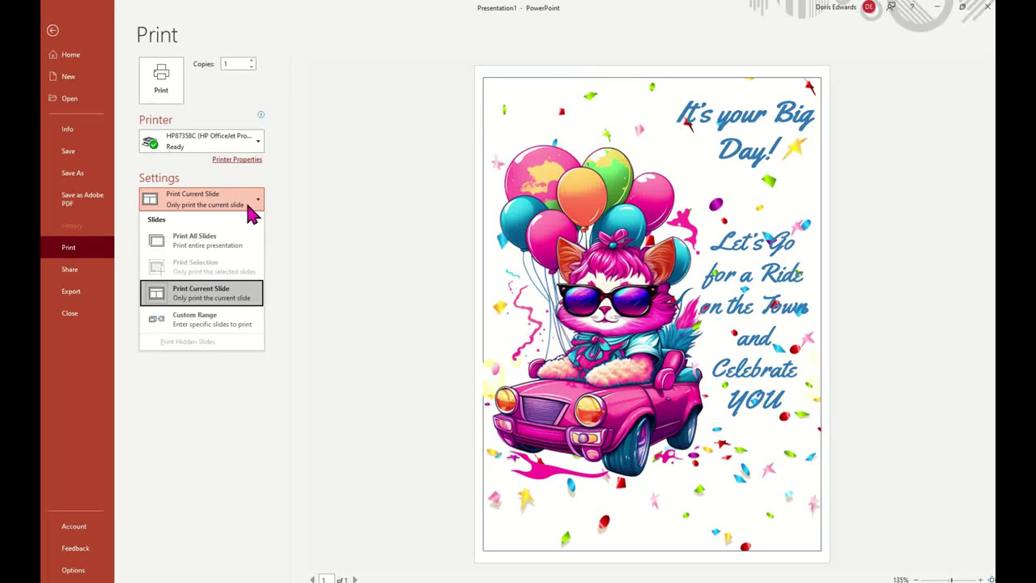
pyautogui.click(266, 208)
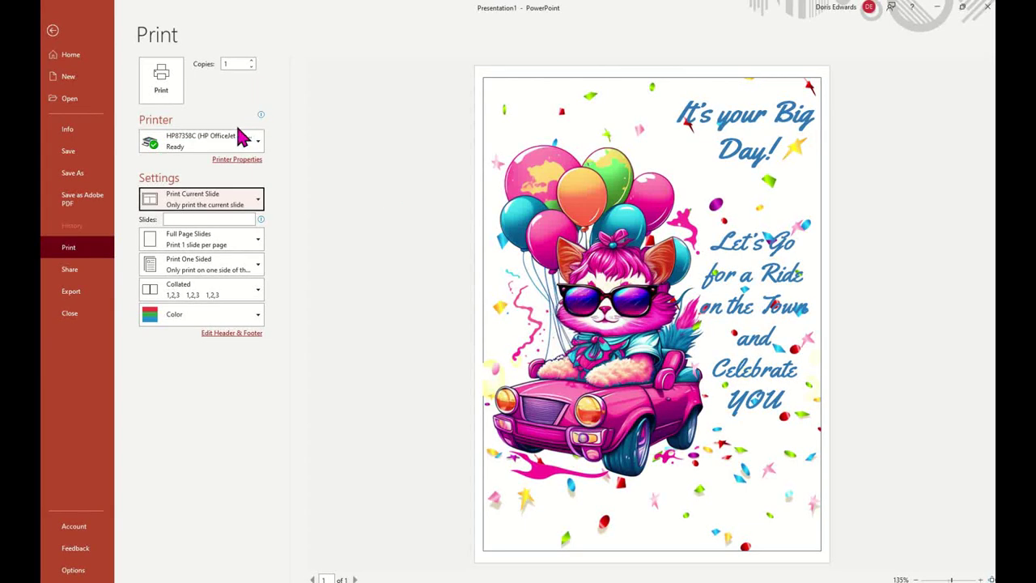
# Review the printer's paper size, source, type, borderless and quality settings for the confetti card, and leave the print preview
pyautogui.click(237, 160)
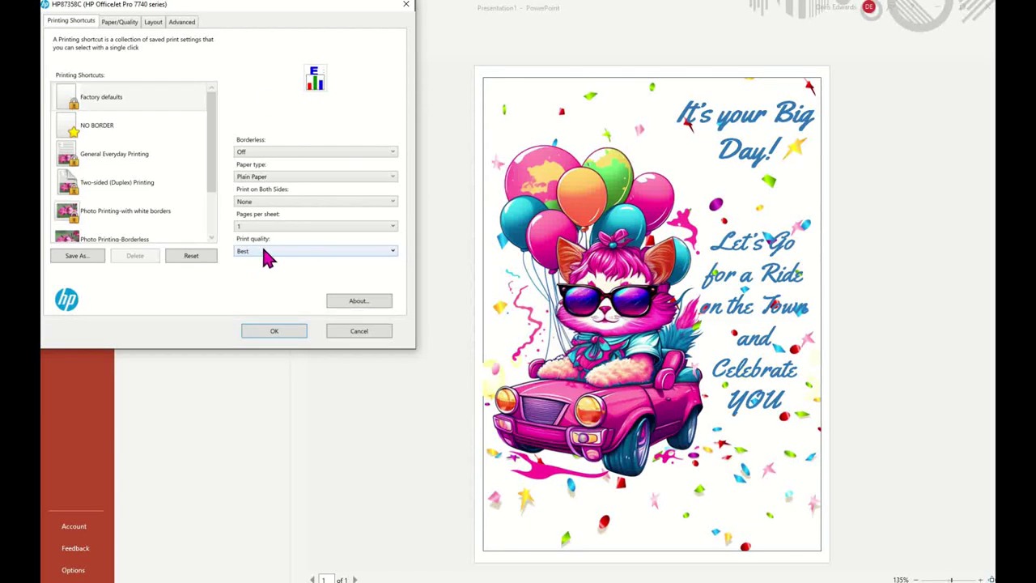
pyautogui.click(119, 22)
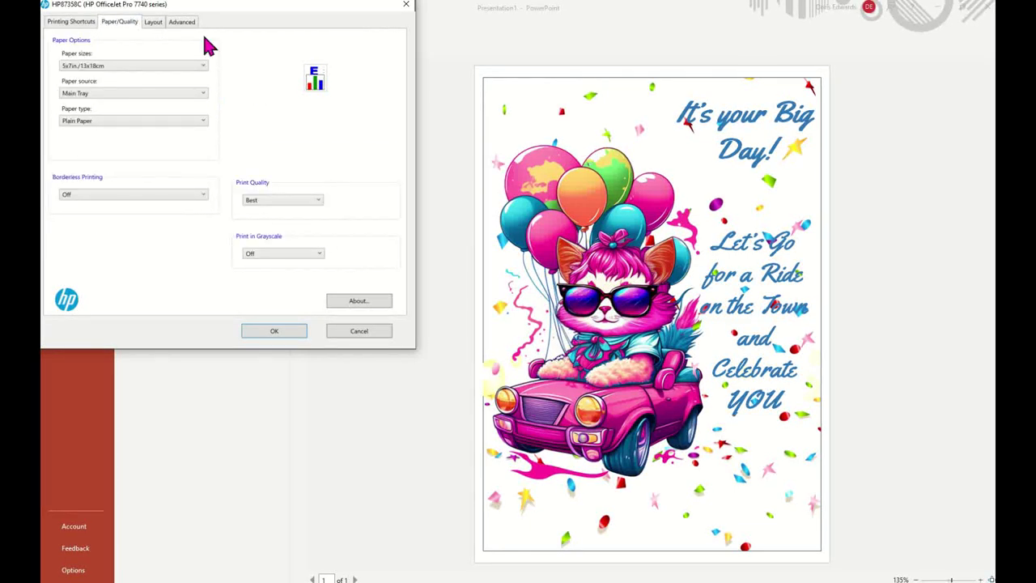
pyautogui.click(86, 95)
pyautogui.click(79, 118)
pyautogui.click(69, 25)
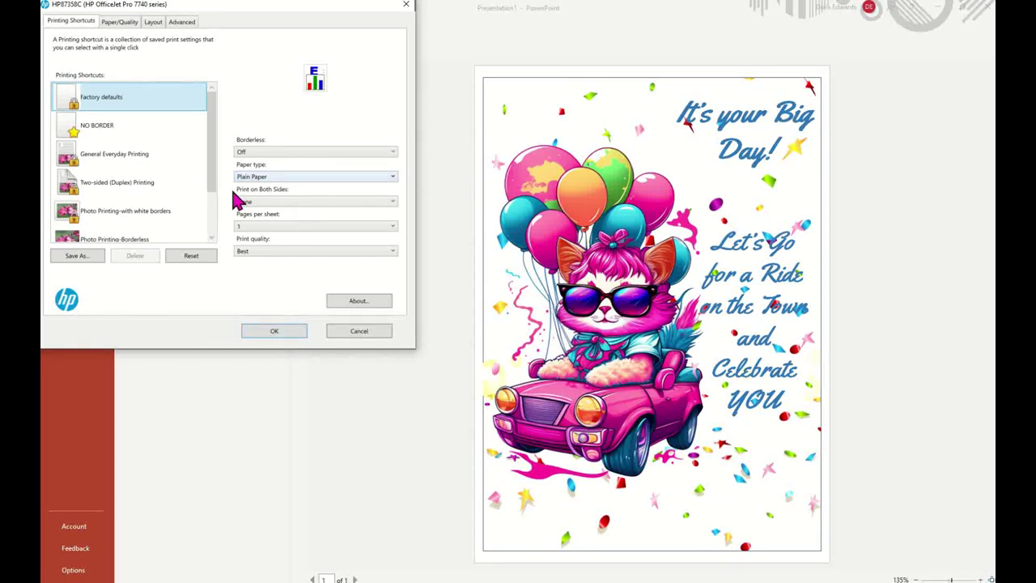
pyautogui.click(287, 332)
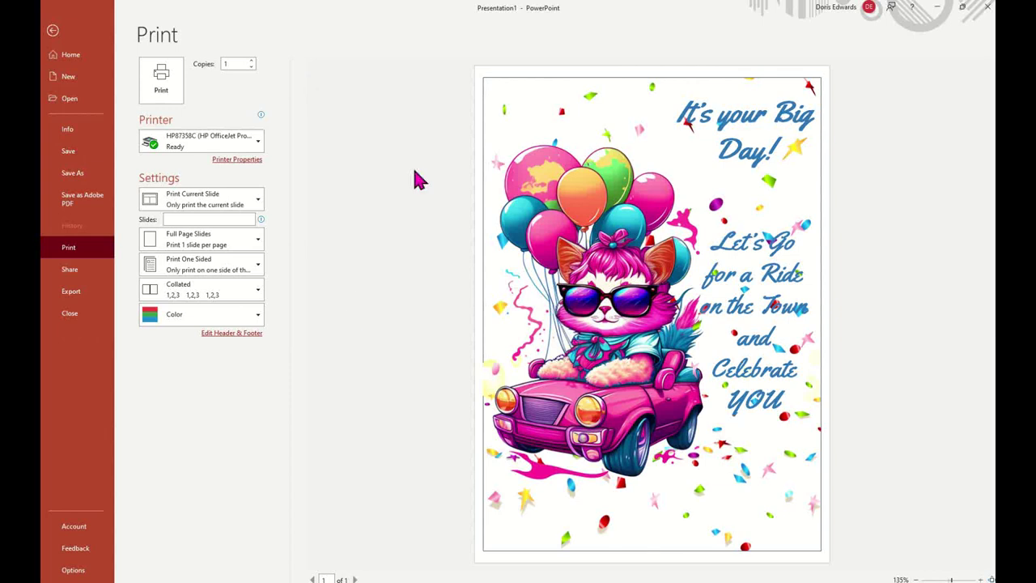
pyautogui.click(172, 95)
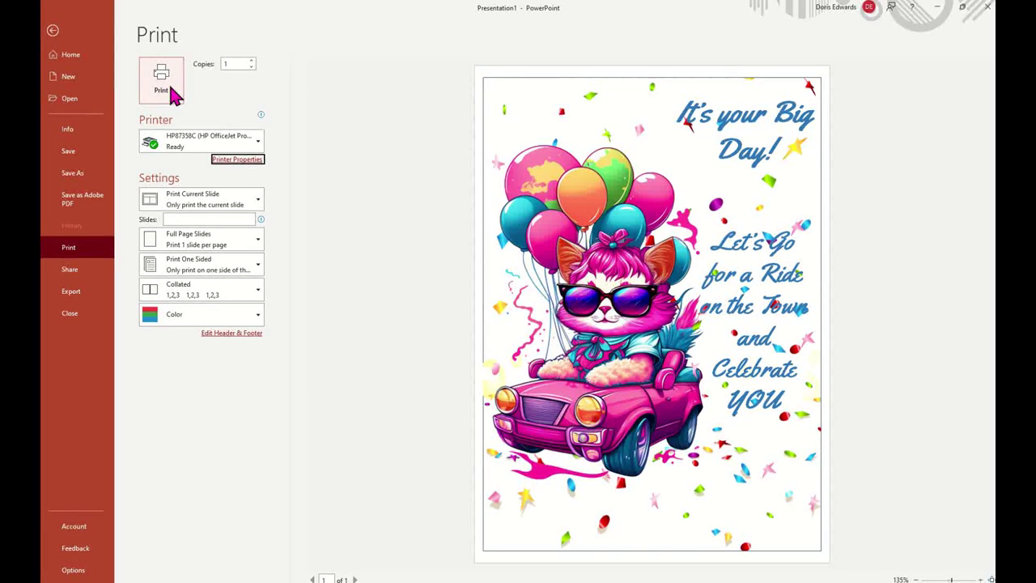
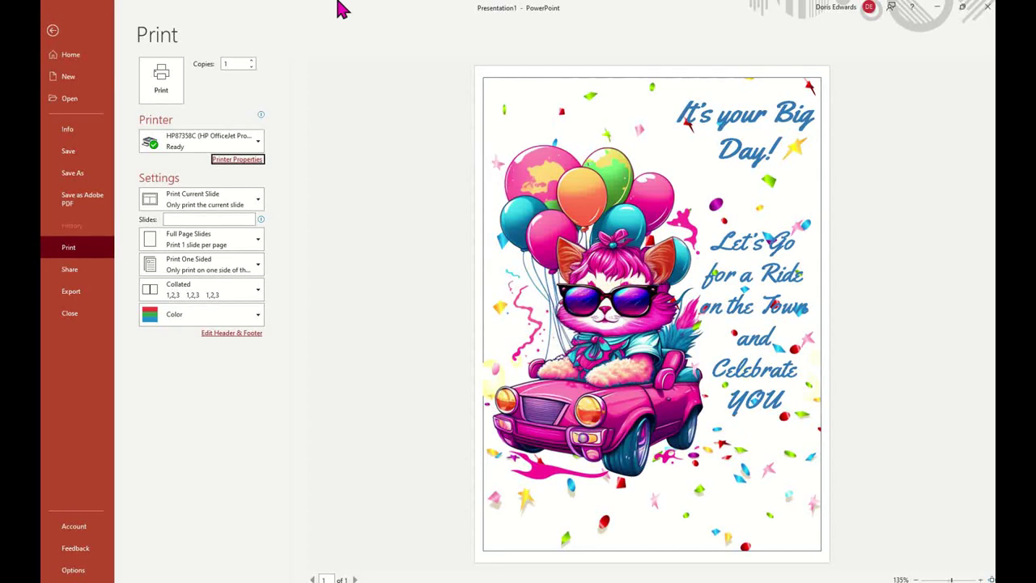
pyautogui.click(54, 31)
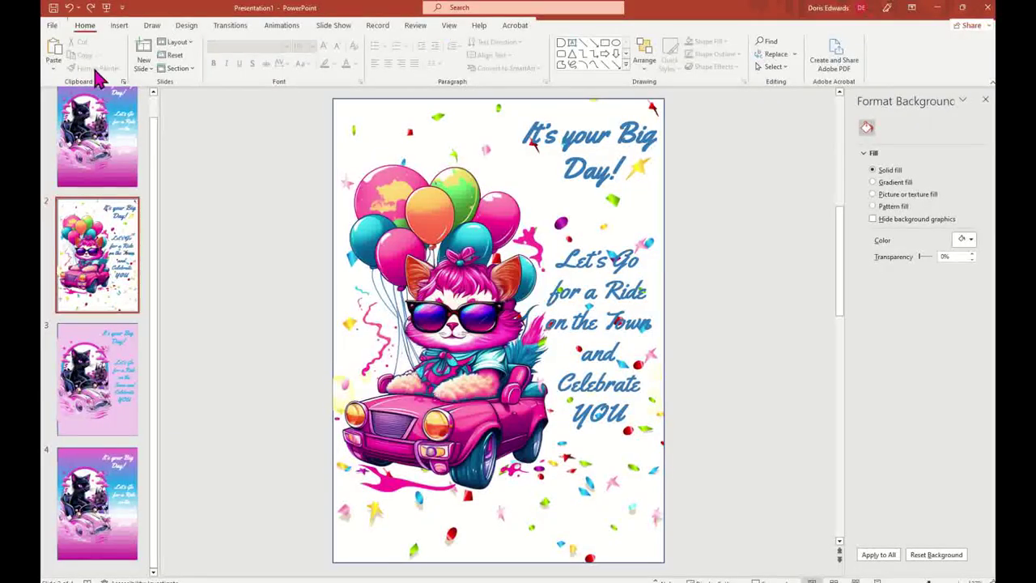
# Save the presentation as 5 X 7 GREETING CARDS in the Desktop folder
pyautogui.click(51, 26)
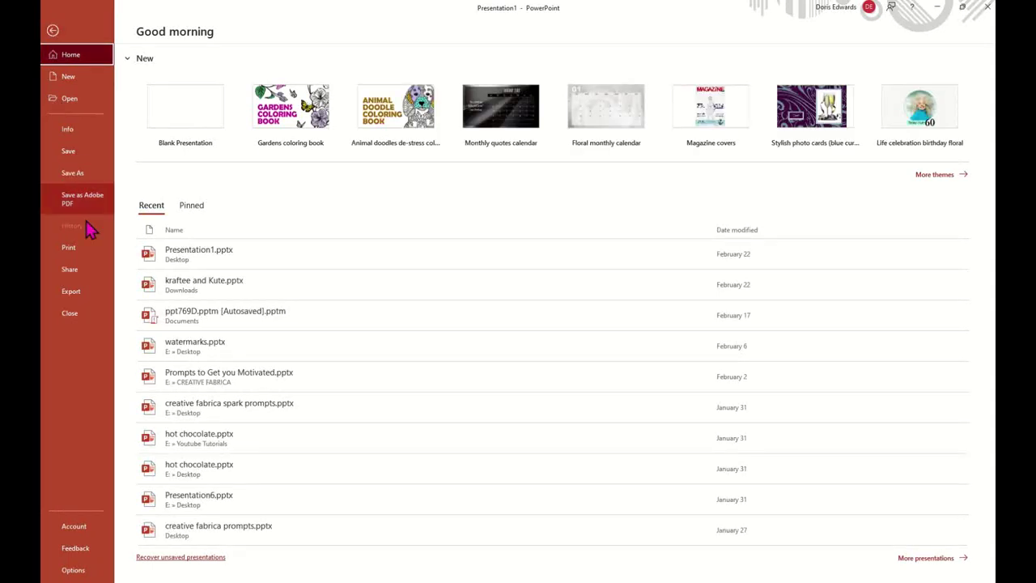
pyautogui.click(77, 173)
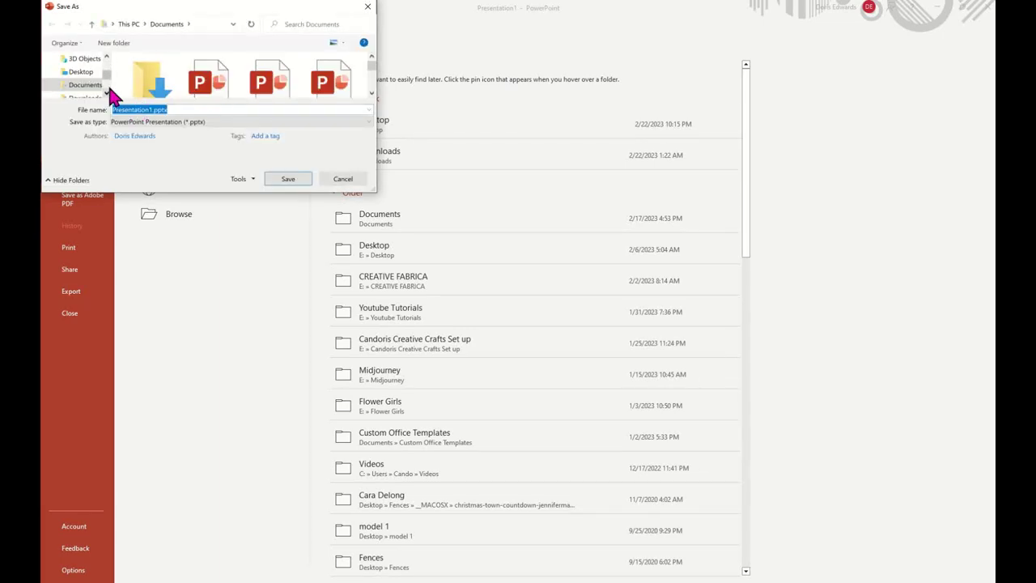
pyautogui.moveTo(106, 73); pyautogui.dragTo(106, 62)
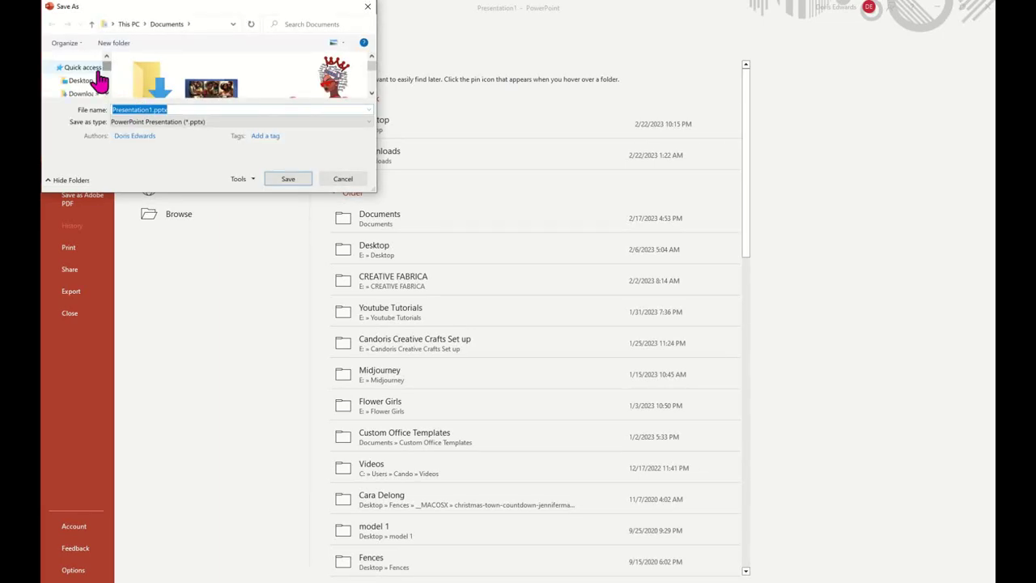
pyautogui.click(81, 80)
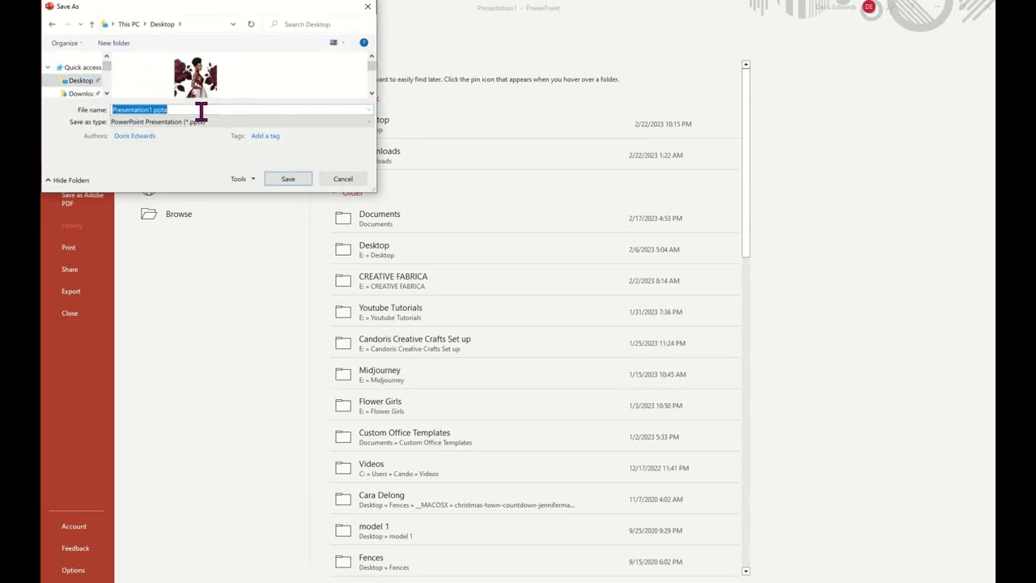
pyautogui.write('S X')
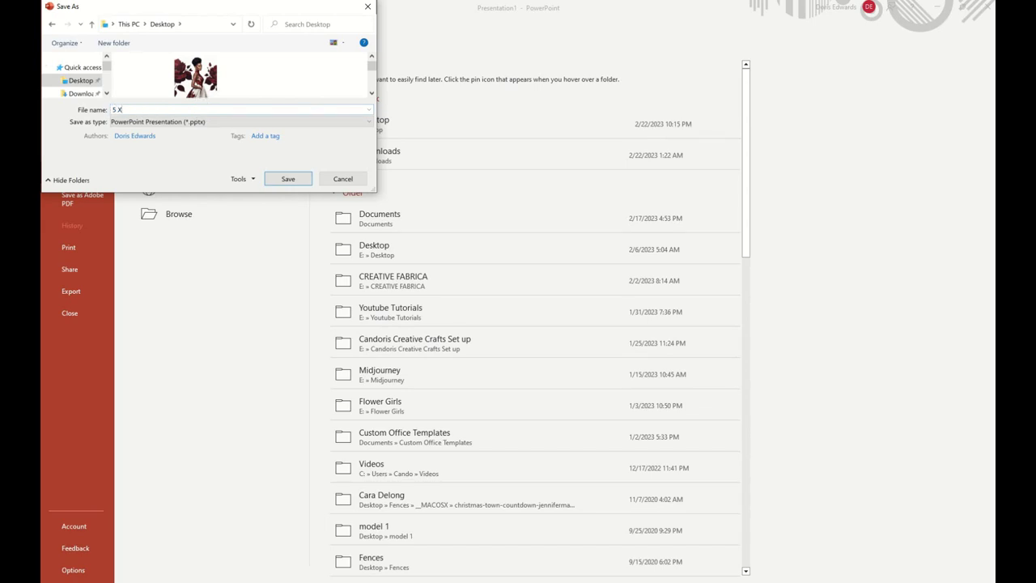
pyautogui.write(' 7 GREETING CARDS')
pyautogui.click(288, 179)
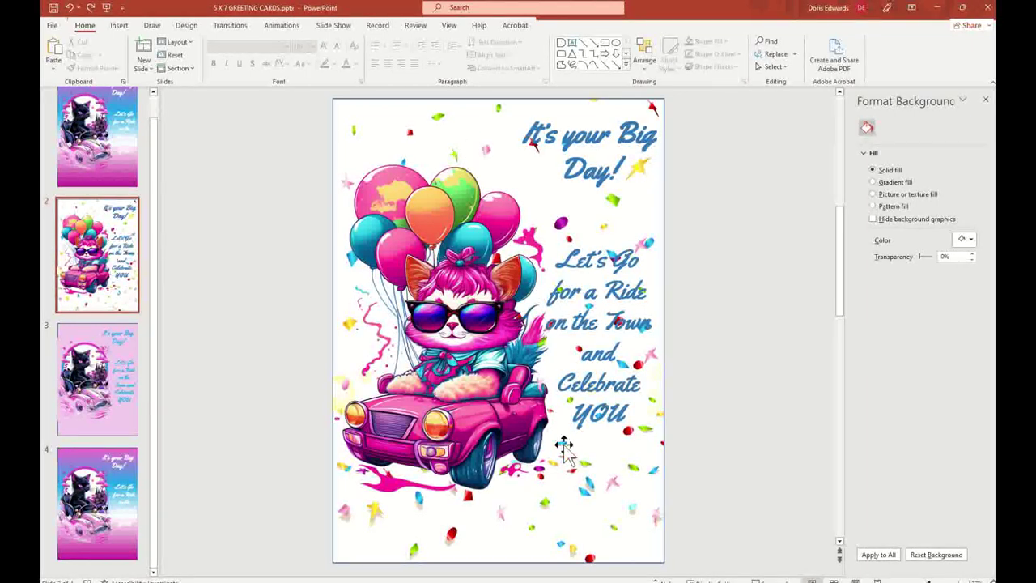
# Check the picture and heading inside slide 2's card group and look through the cards on slides 1, 3 and 4
pyautogui.click(486, 233)
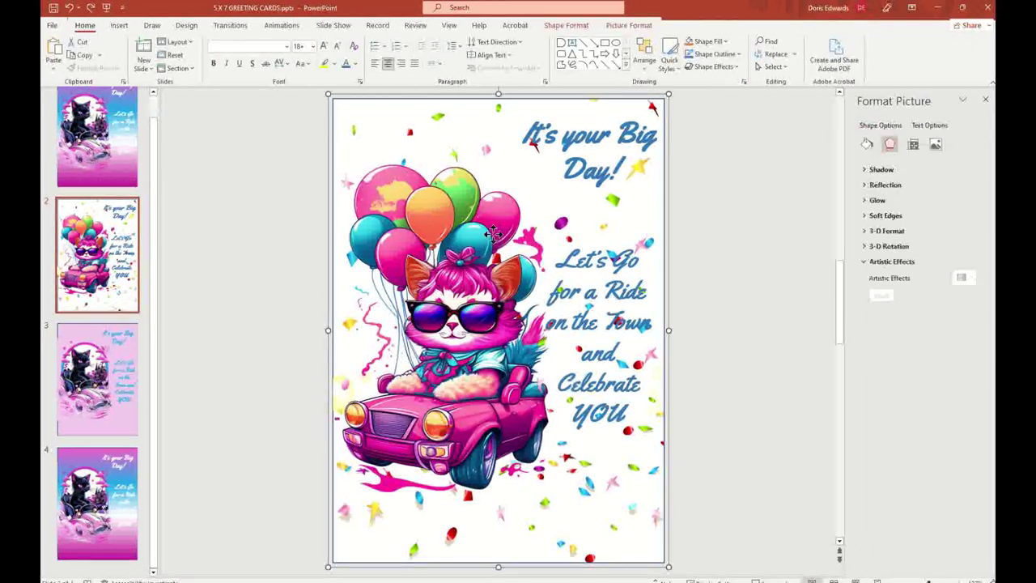
pyautogui.click(492, 233)
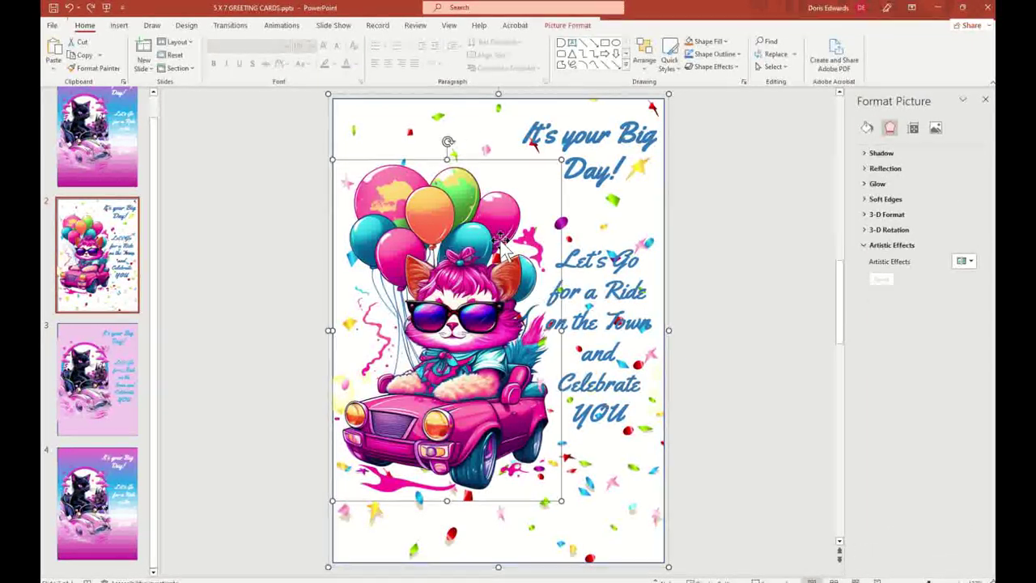
pyautogui.click(494, 121)
pyautogui.click(613, 139)
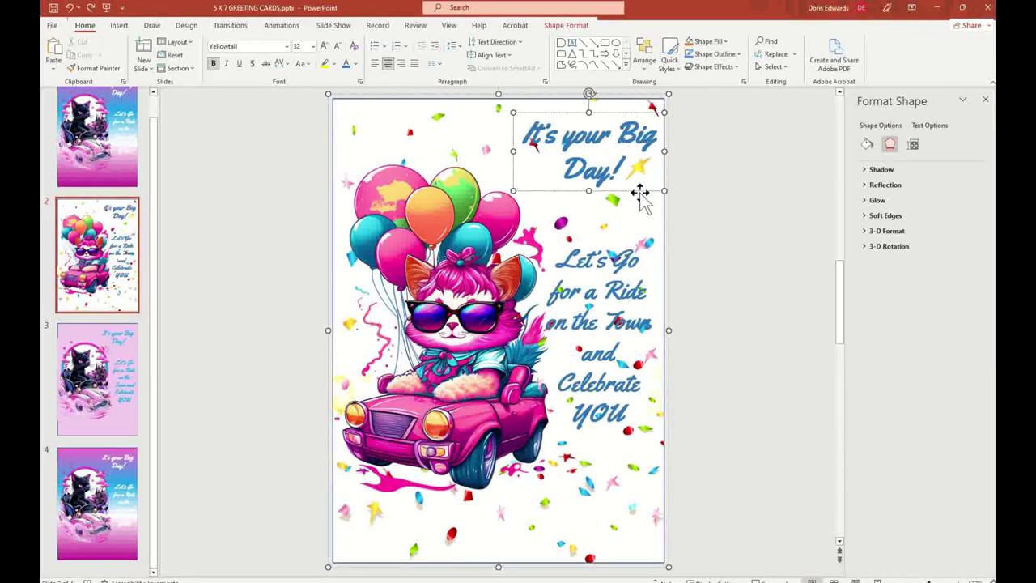
pyautogui.click(131, 182)
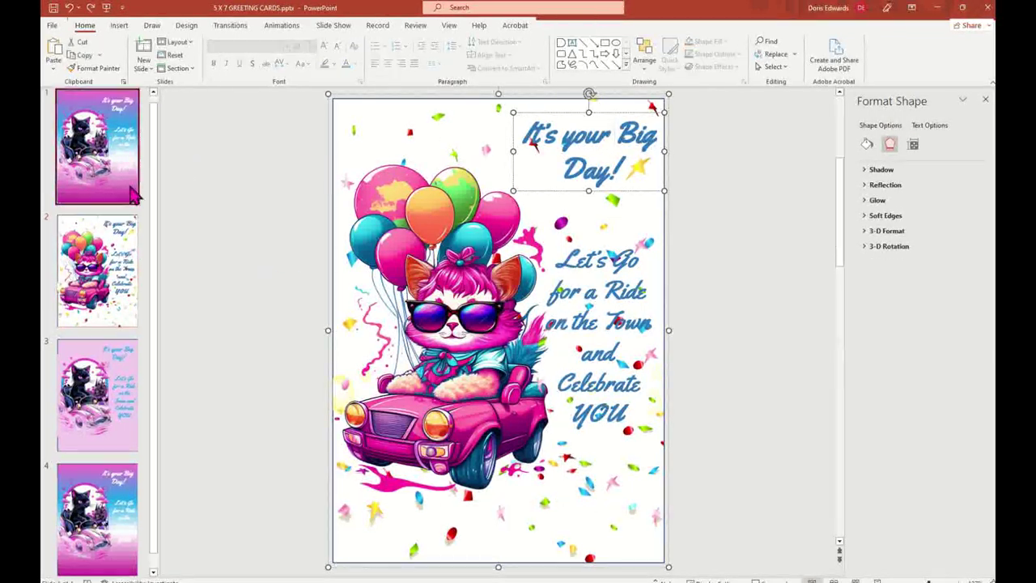
pyautogui.click(129, 445)
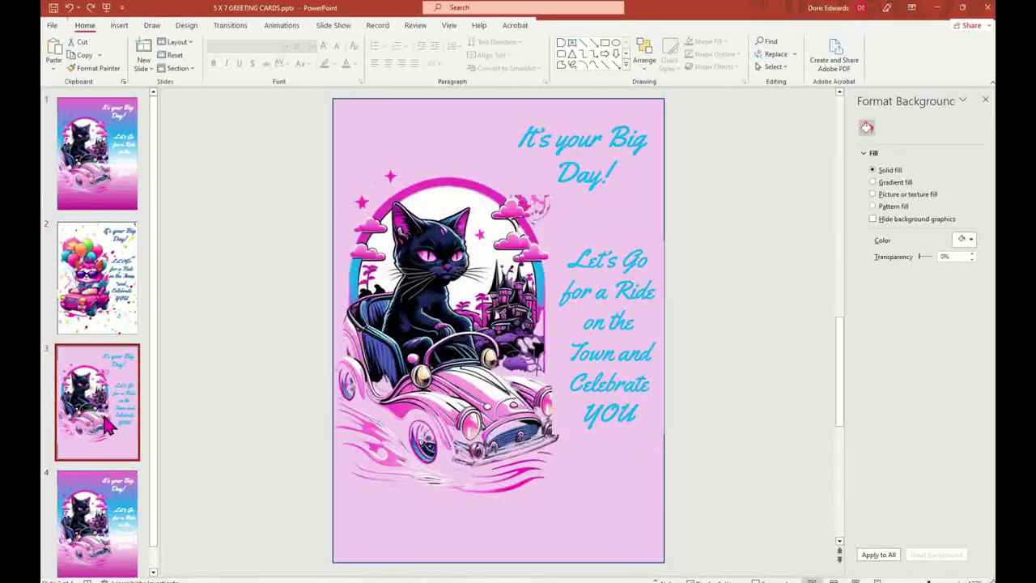
pyautogui.click(104, 522)
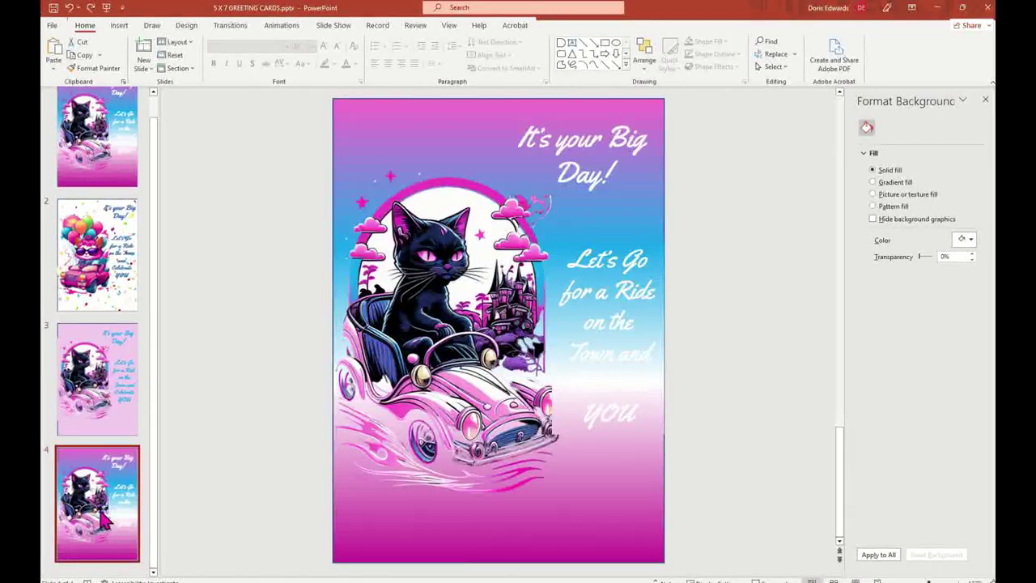
# Replace the heading text on the slide 1 card with "You're Invited"
pyautogui.click(121, 162)
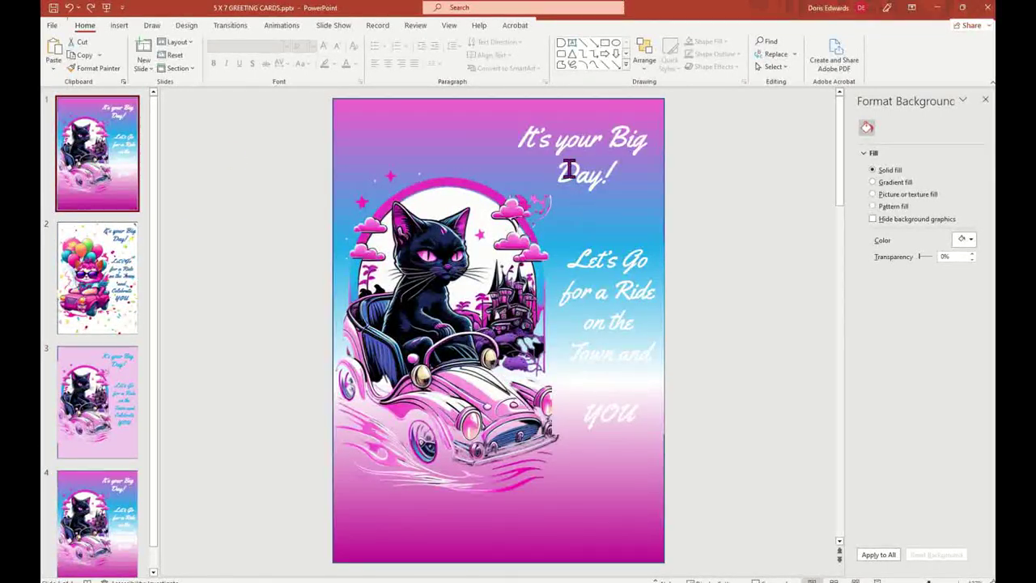
pyautogui.click(522, 136)
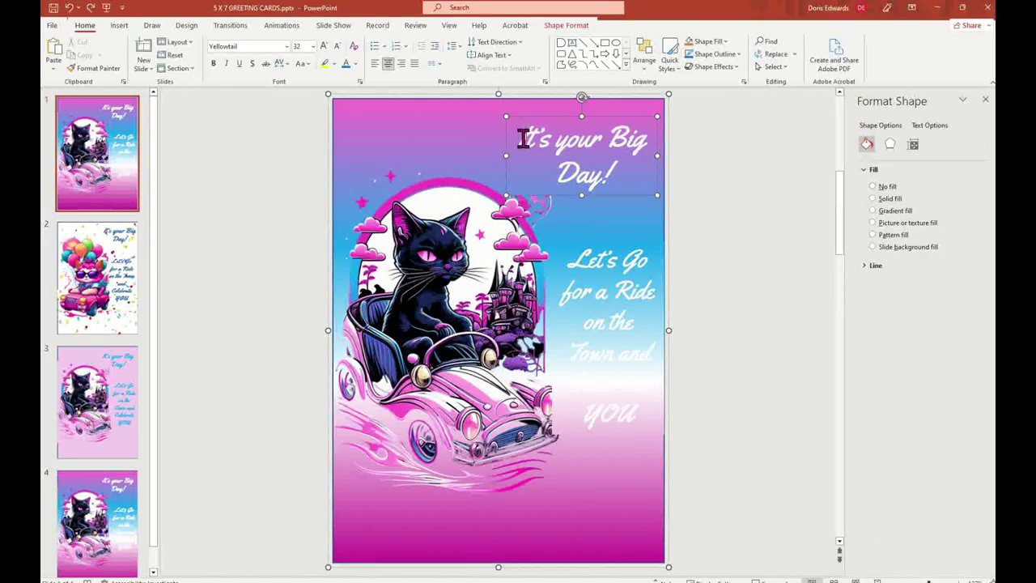
pyautogui.moveTo(522, 138); pyautogui.dragTo(615, 186)
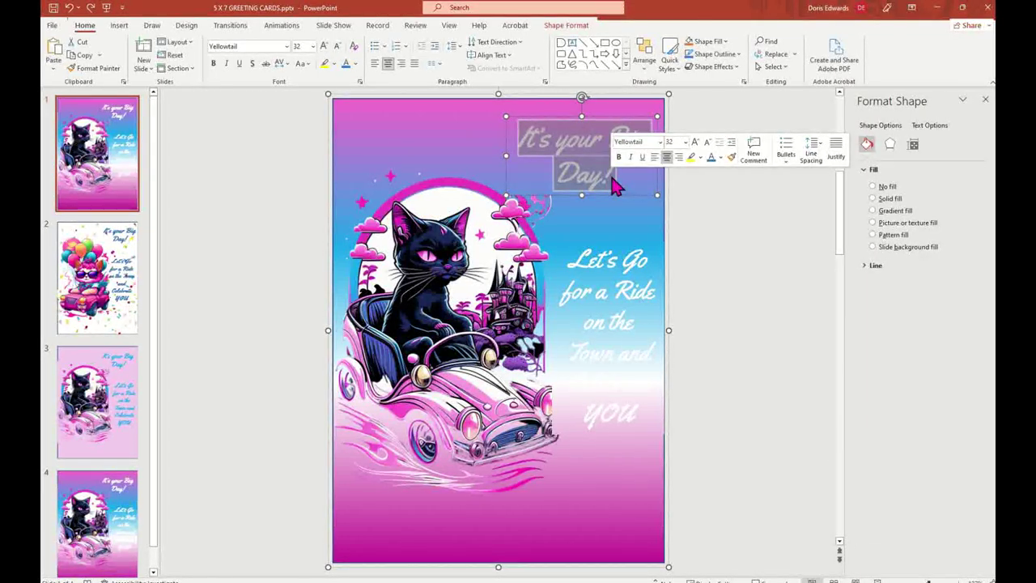
pyautogui.write('You')
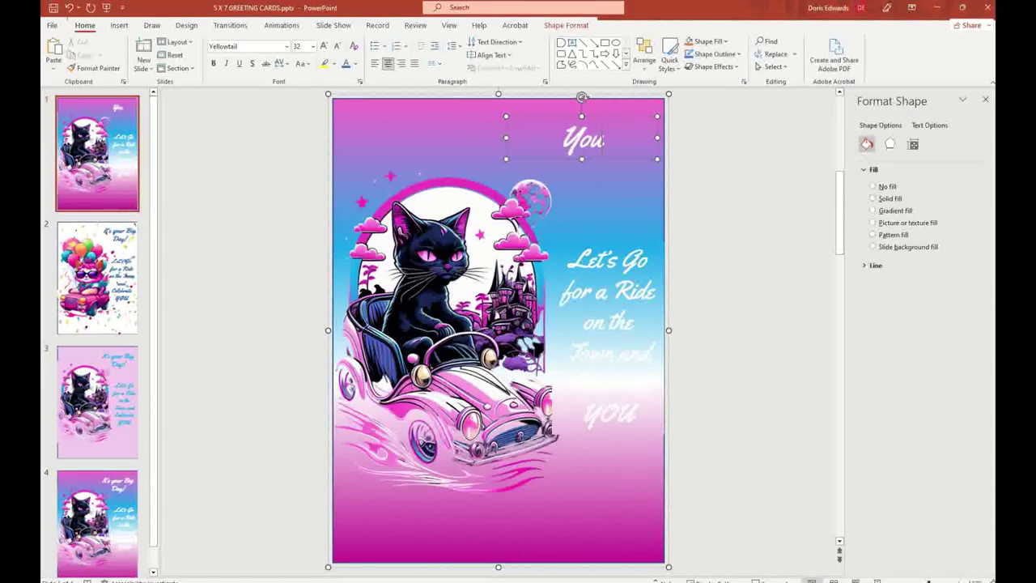
pyautogui.write(':')
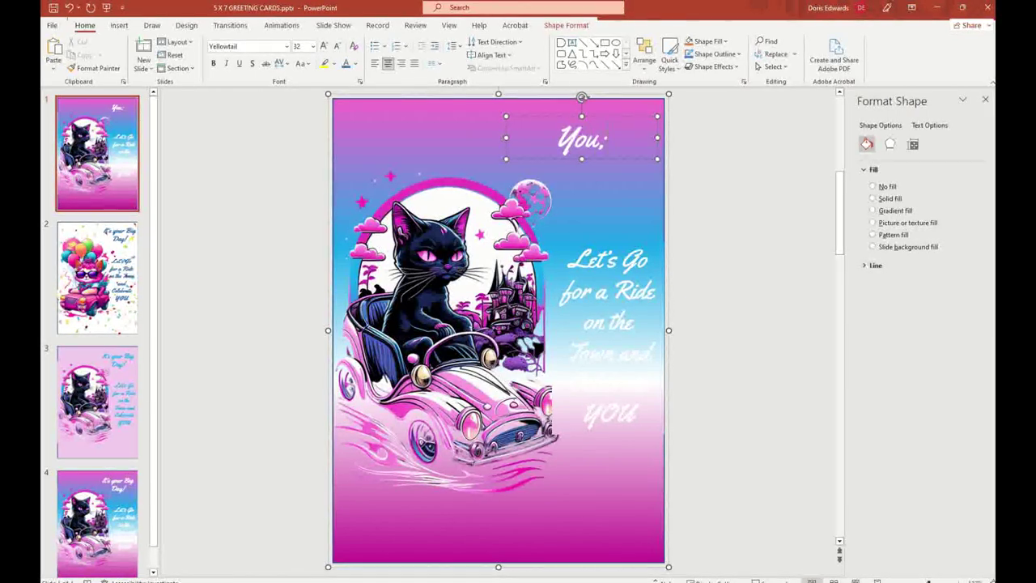
pyautogui.press('BackSpace')
pyautogui.write("'re")
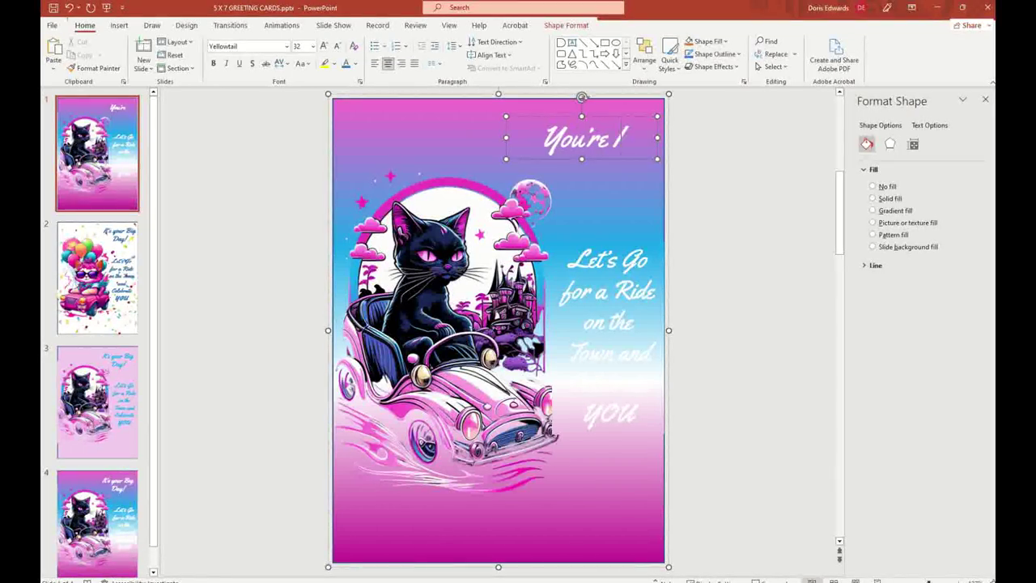
pyautogui.write(' Invited')
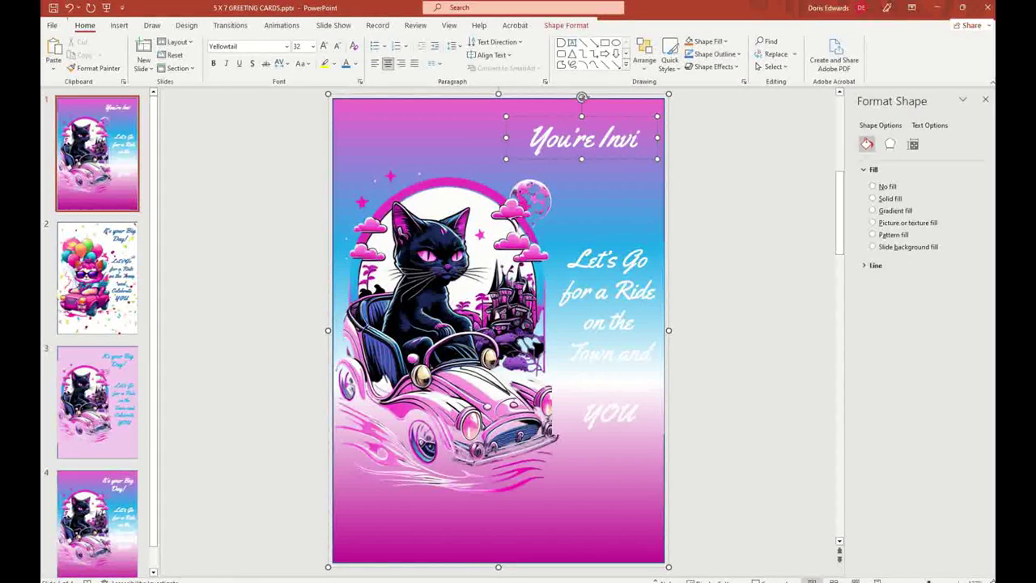
pyautogui.click(777, 205)
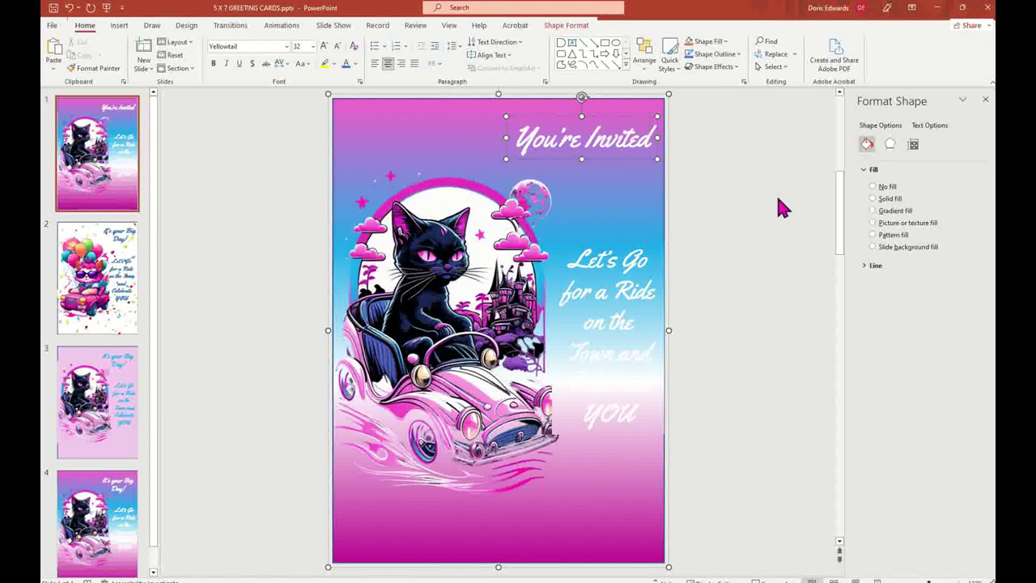
# Set the "Let's Go for a Ride" message on slide 1 to font size 12 and align it left
pyautogui.click(591, 247)
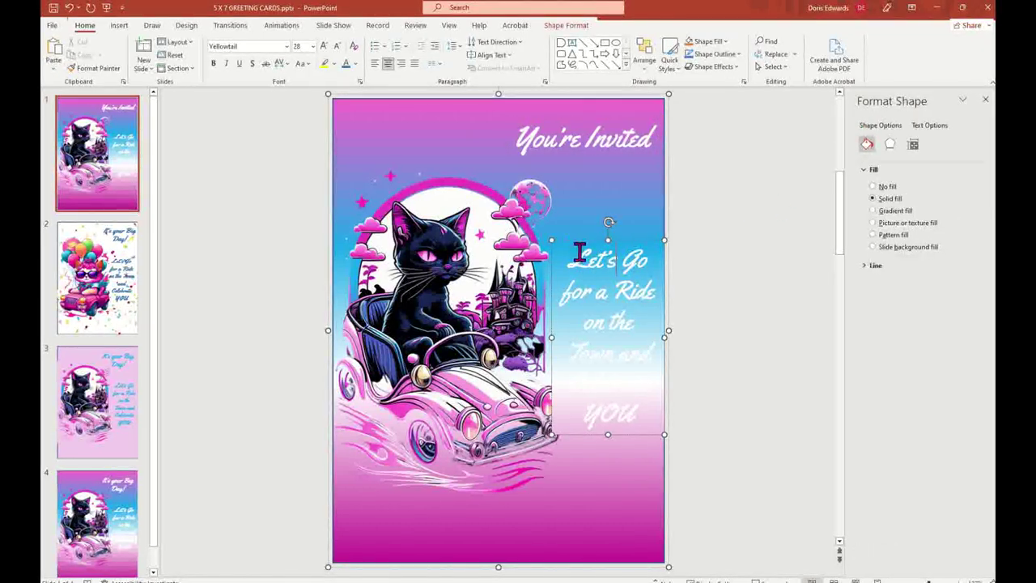
pyautogui.moveTo(570, 261); pyautogui.dragTo(637, 397)
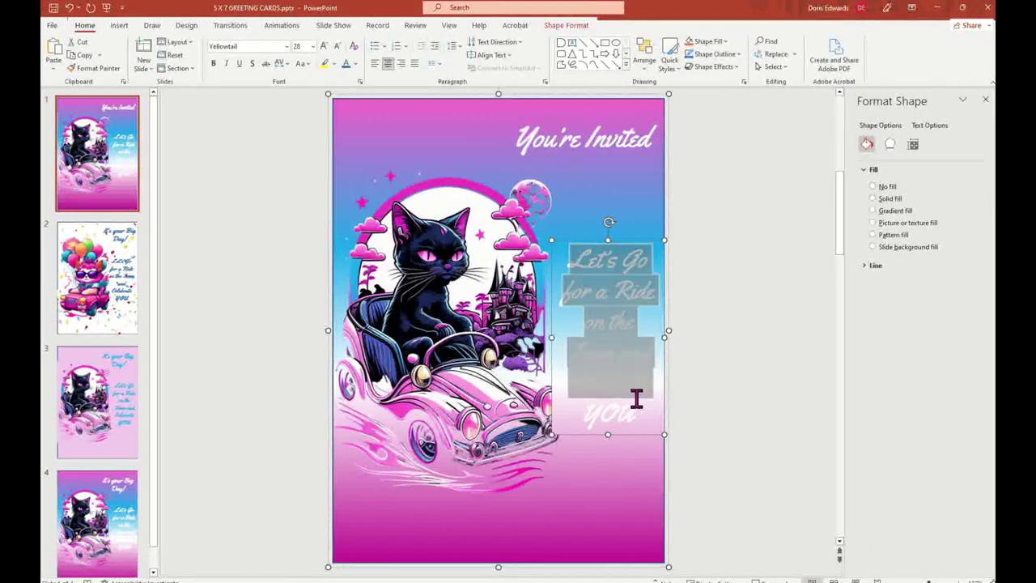
pyautogui.click(312, 46)
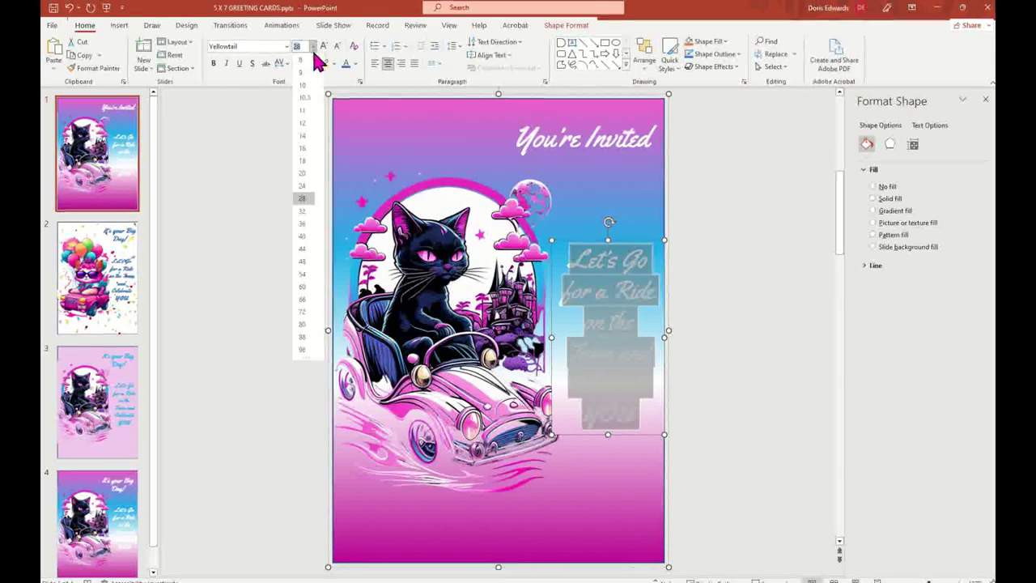
pyautogui.click(309, 123)
pyautogui.click(571, 257)
pyautogui.moveTo(562, 251); pyautogui.dragTo(638, 281)
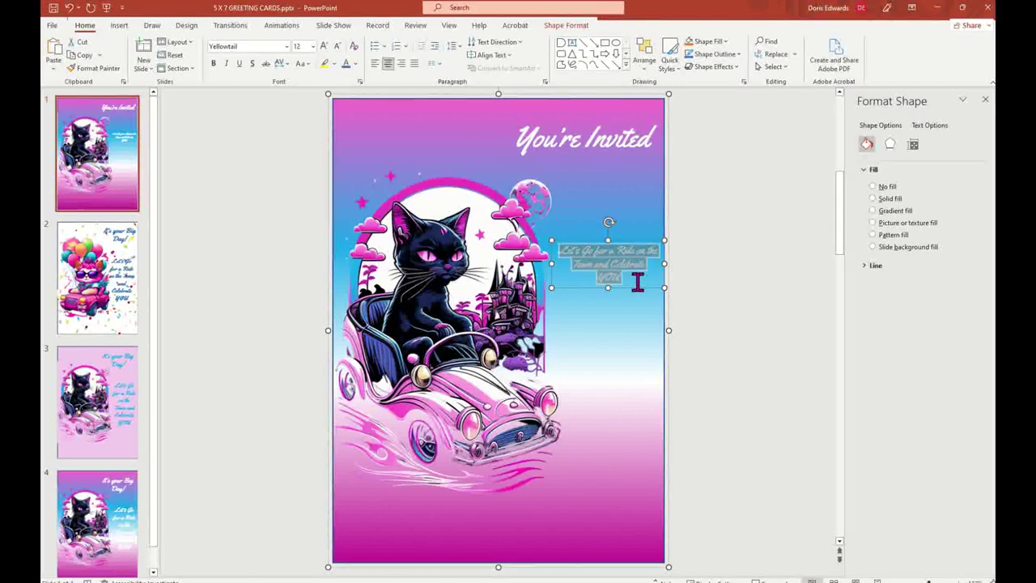
pyautogui.click(375, 65)
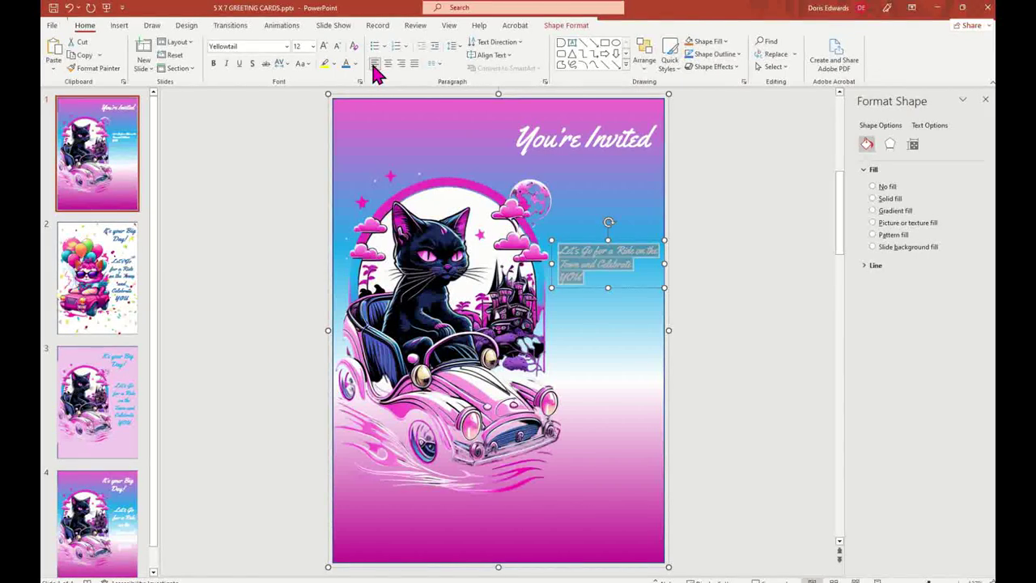
# Replace the slide 1 message with four separate lines reading "Time:", "Date:", "Place:" and "R.S.V.P"
pyautogui.press('Delete')
pyautogui.write('Time:')
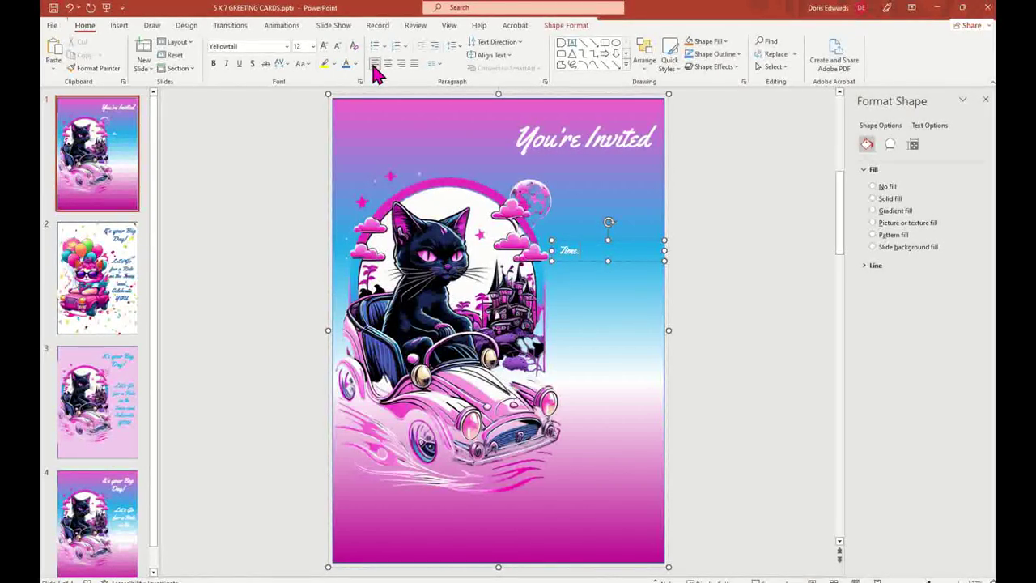
pyautogui.press('Return')
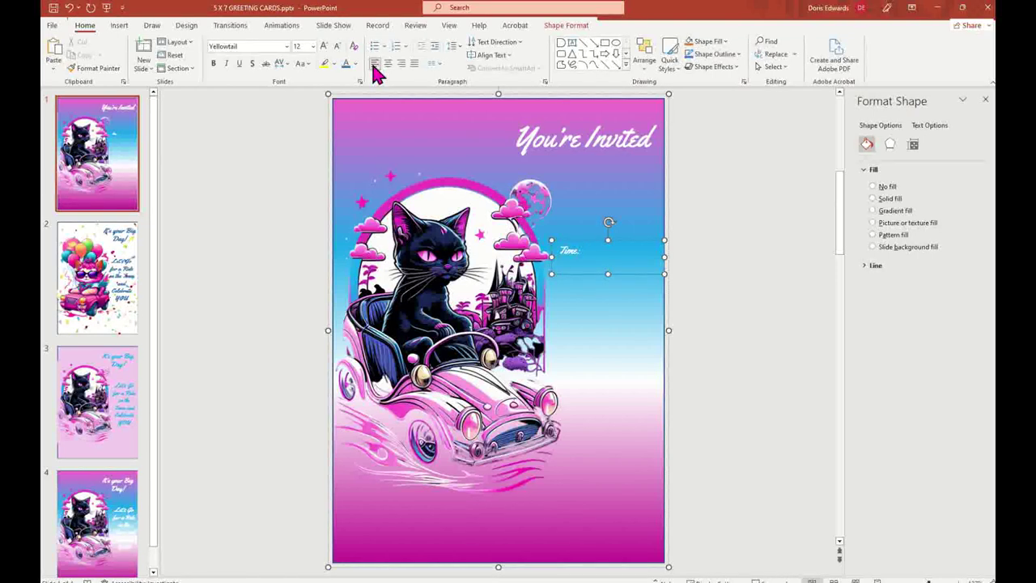
pyautogui.write('Date:')
pyautogui.press('Return')
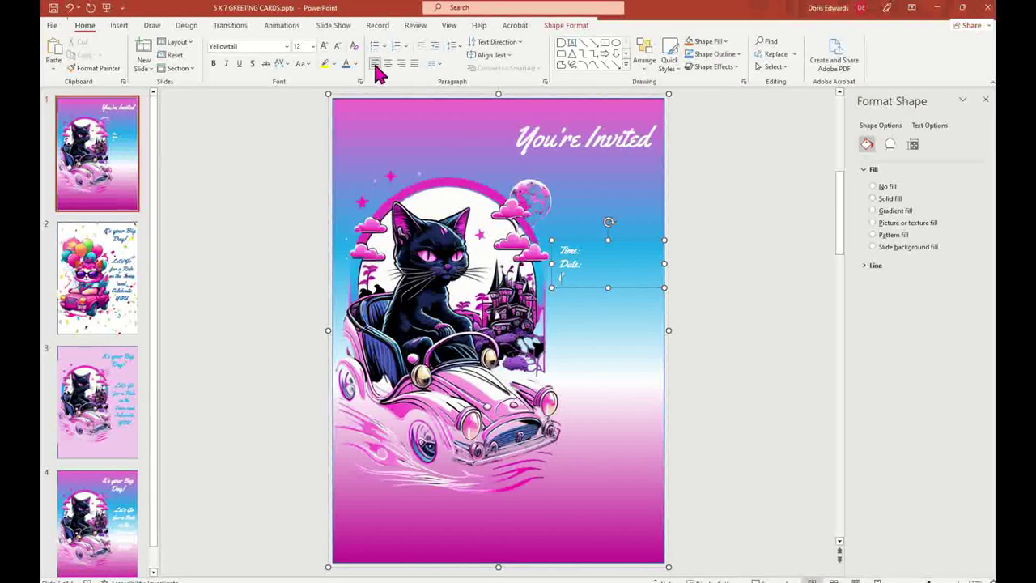
pyautogui.write('Place:')
pyautogui.press('Return')
pyautogui.write('3')
pyautogui.write('.S.V.P')
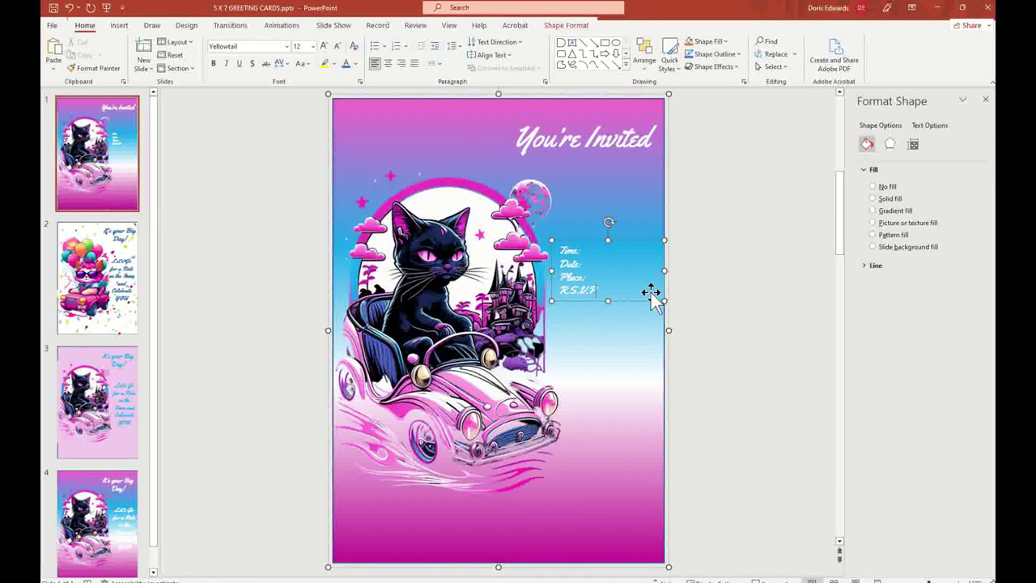
pyautogui.click(749, 261)
pyautogui.click(396, 118)
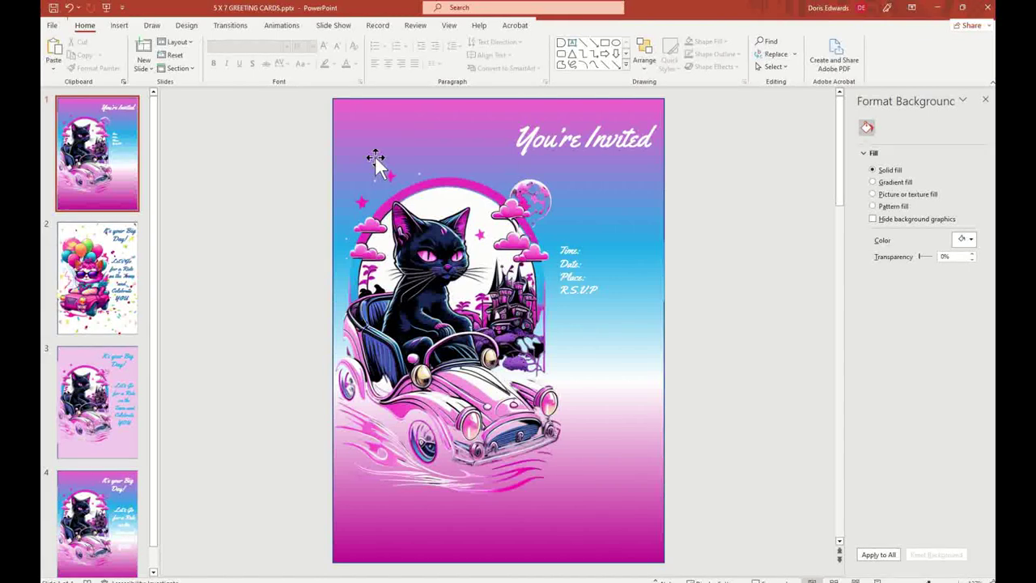
# Open the print preview of the slide 1 invitation, set the number of copies to 15, and return to the slides
pyautogui.click(51, 25)
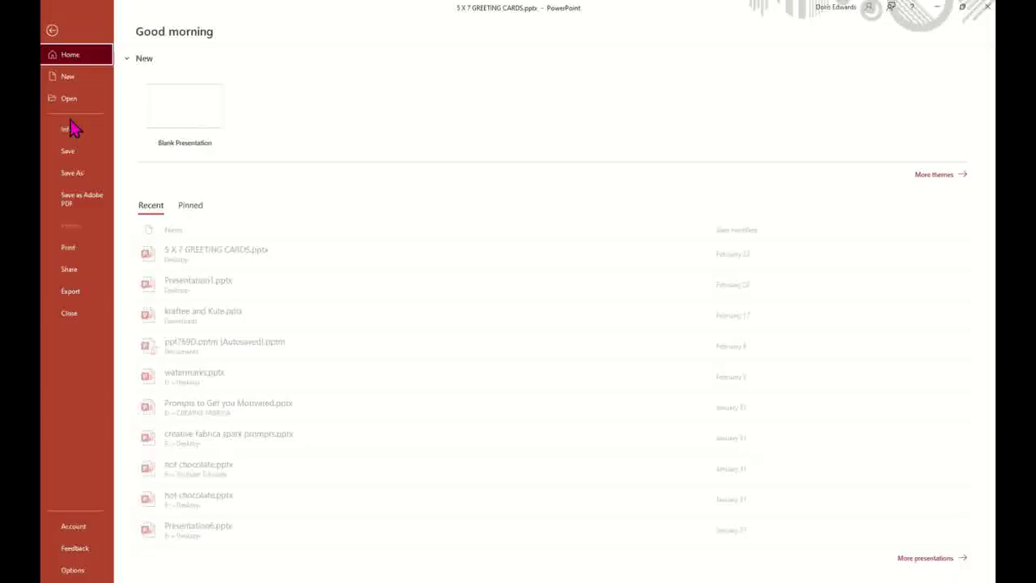
pyautogui.click(82, 248)
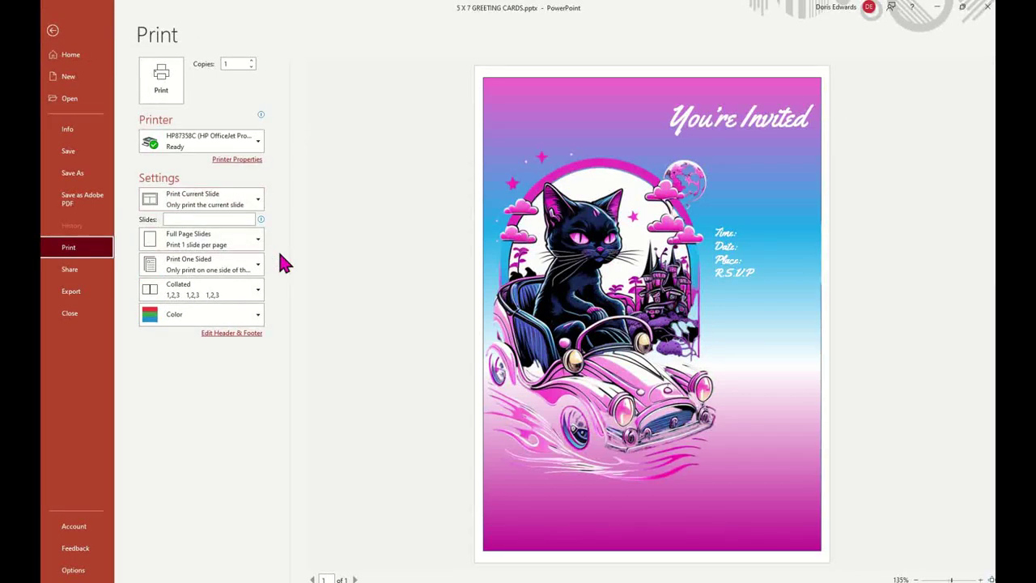
pyautogui.click(235, 67)
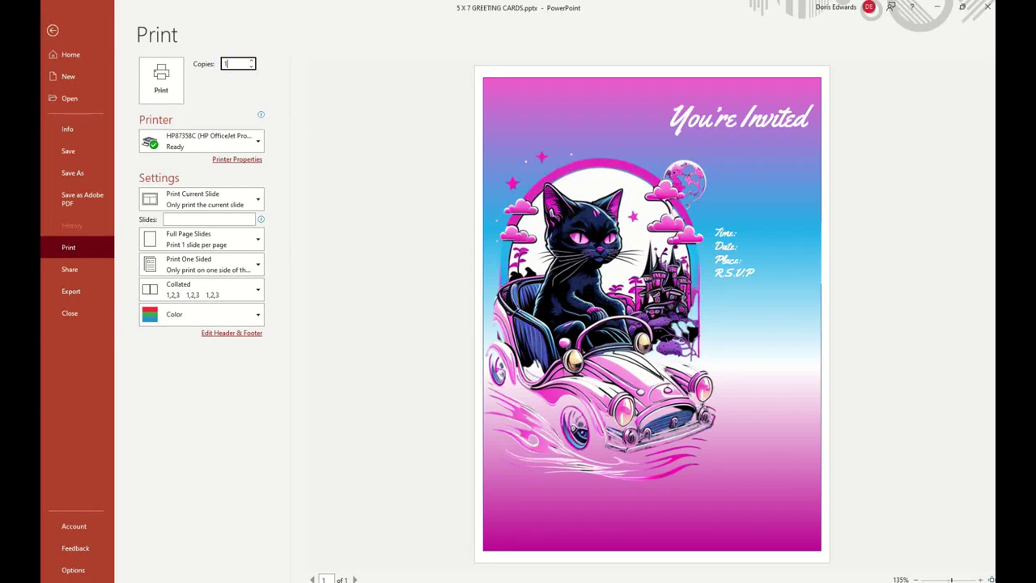
pyautogui.write('5')
pyautogui.press('Tab')
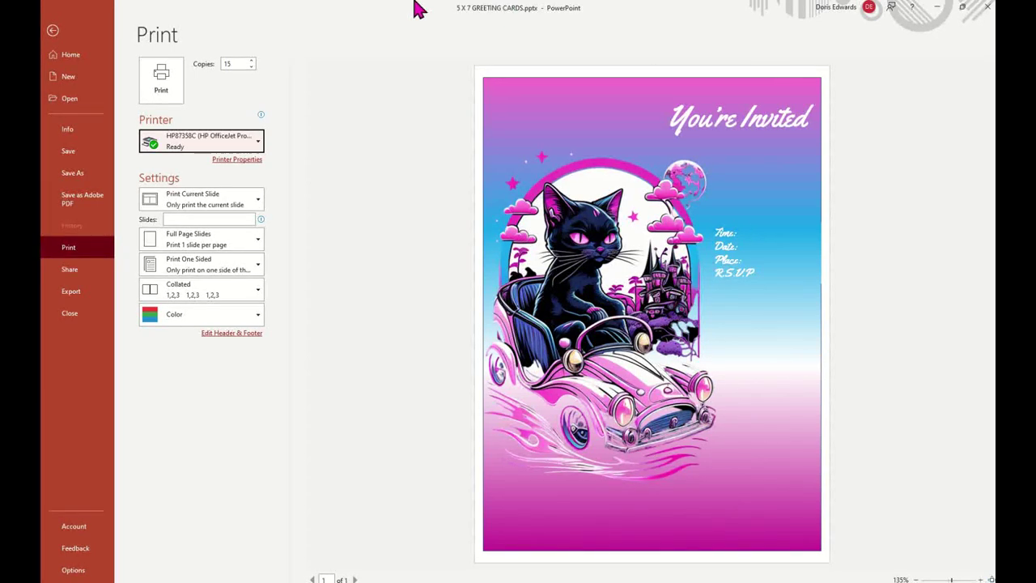
pyautogui.click(52, 31)
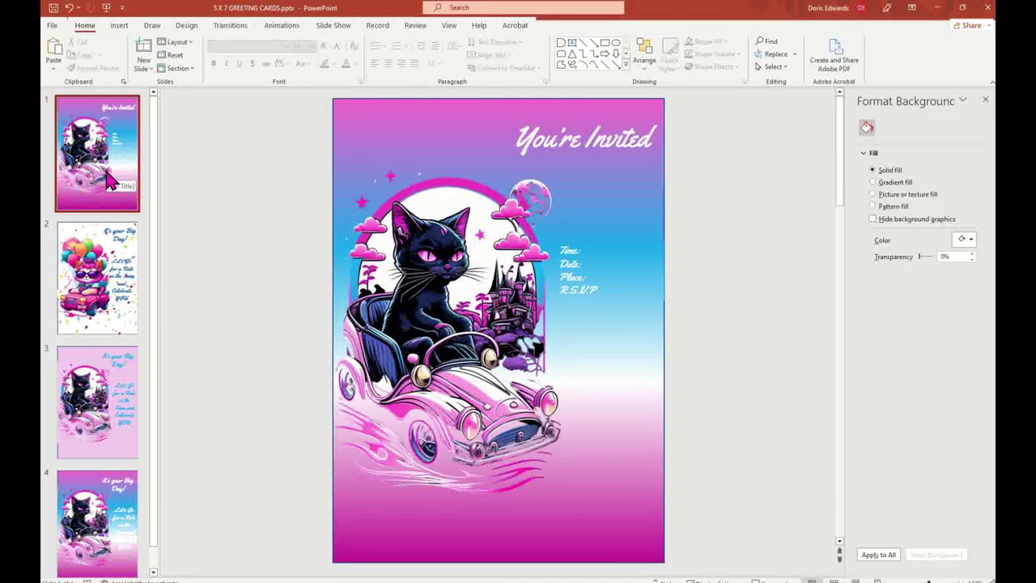
# Go to slide 3 and realign the grouped pink card with the slide area
pyautogui.click(118, 270)
pyautogui.click(113, 429)
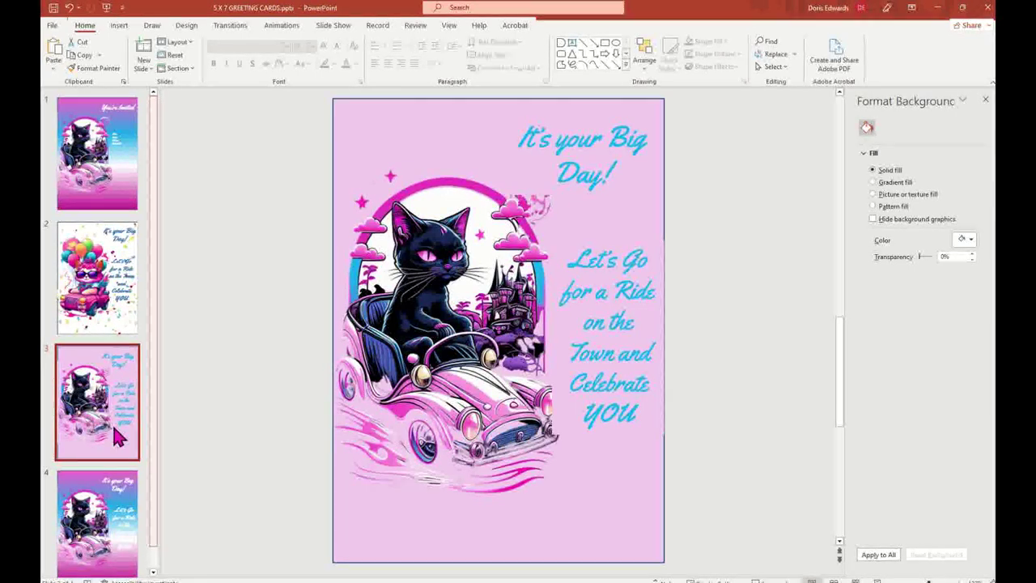
pyautogui.moveTo(367, 115)
pyautogui.mouseDown()
pyautogui.moveTo(666, 167)
pyautogui.moveTo(336, 130)
pyautogui.moveTo(491, 268)
pyautogui.moveTo(333, 301)
pyautogui.moveTo(371, 112)
pyautogui.mouseUp()
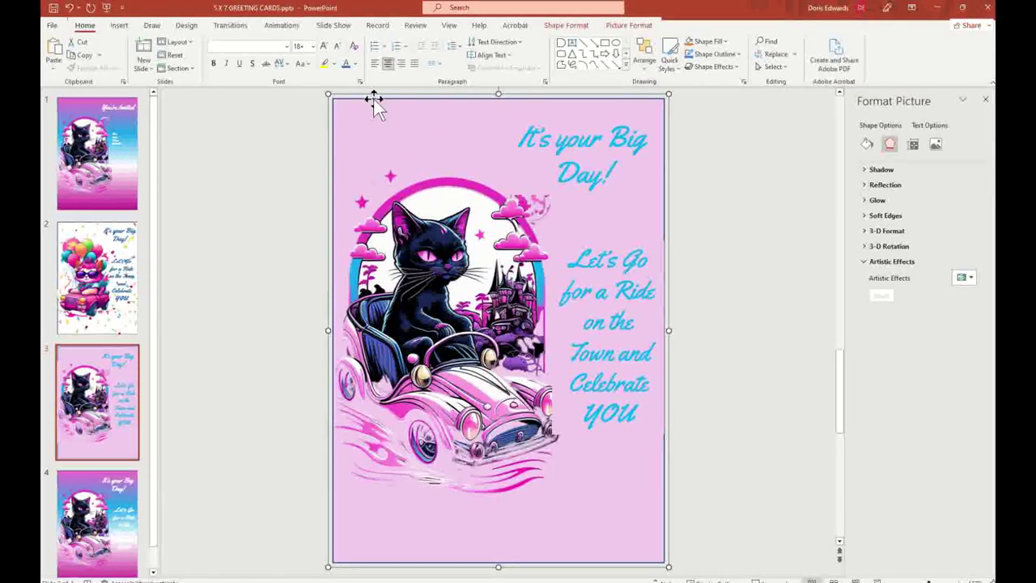
pyautogui.click(867, 146)
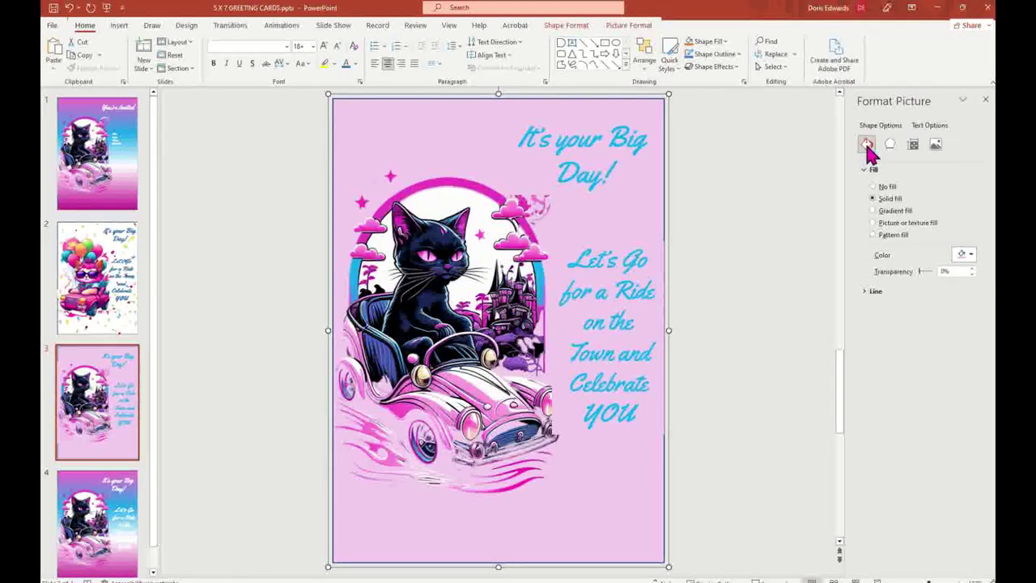
pyautogui.click(290, 140)
pyautogui.click(383, 113)
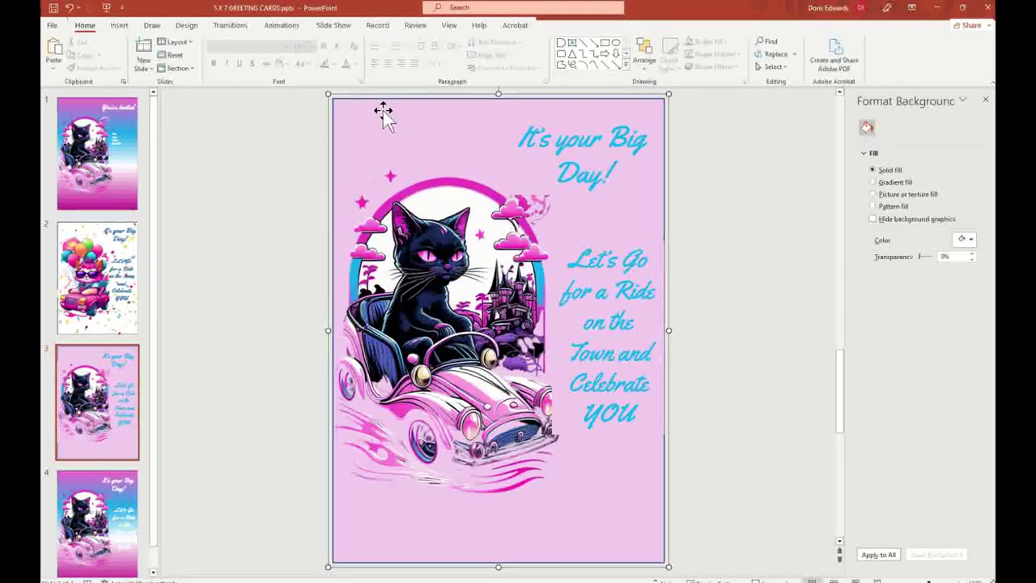
pyautogui.hotkey('ctrl', 'z')
pyautogui.click(425, 182)
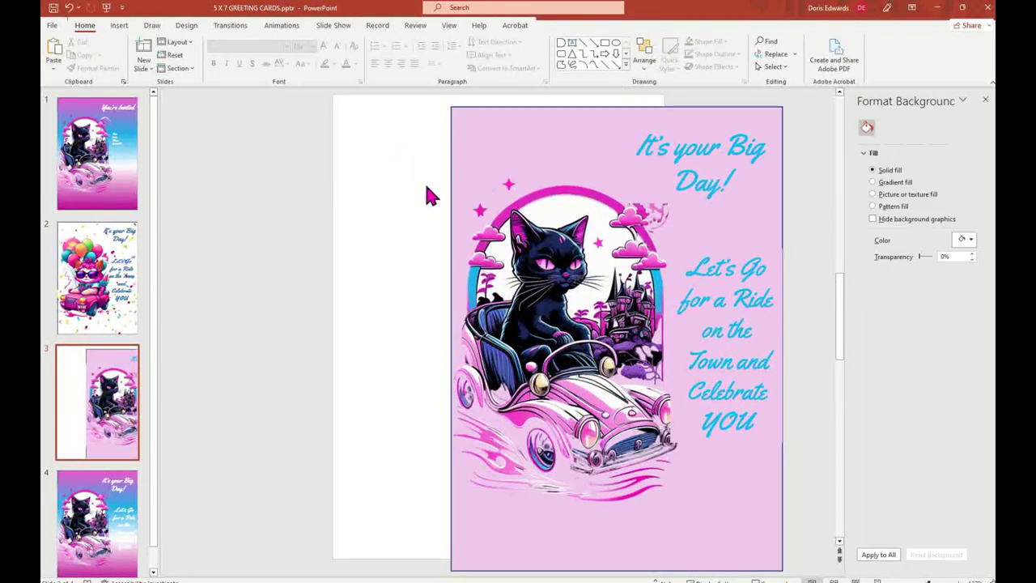
pyautogui.moveTo(556, 138); pyautogui.dragTo(434, 120)
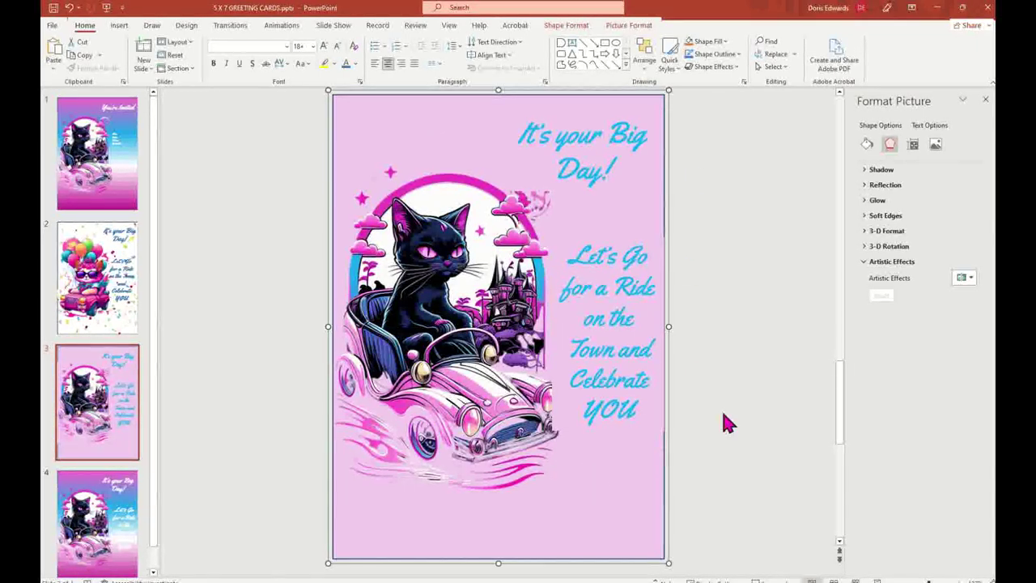
# Duplicate the "It's your Big Day!" heading on slide 3 and fit a narrower copy into the card's lower right corner
pyautogui.click(562, 129)
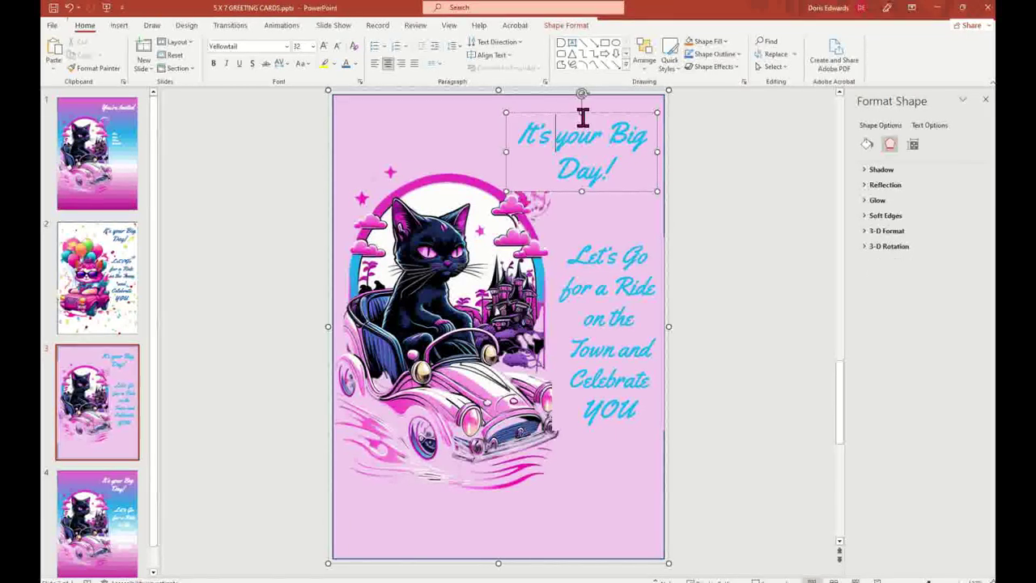
pyautogui.rightClick(570, 114)
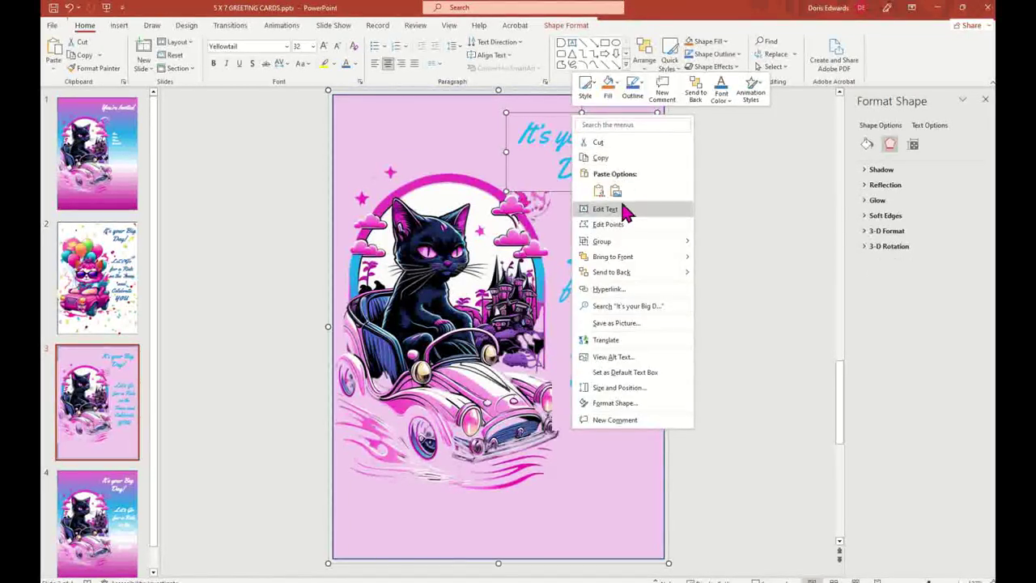
pyautogui.click(623, 158)
pyautogui.click(700, 178)
pyautogui.rightClick(700, 179)
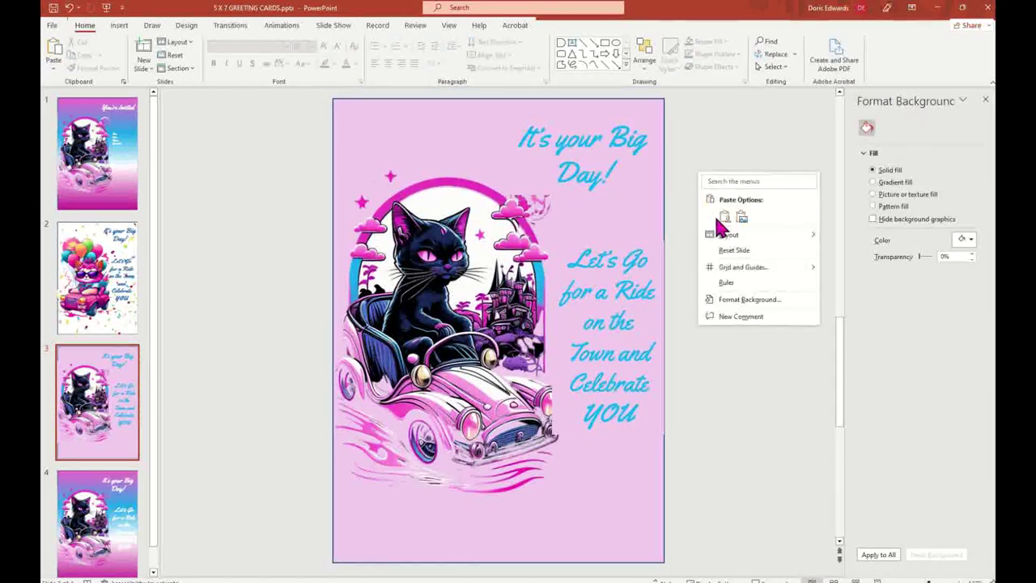
pyautogui.click(724, 217)
pyautogui.moveTo(643, 209); pyautogui.dragTo(635, 556)
pyautogui.moveTo(510, 476); pyautogui.dragTo(535, 476)
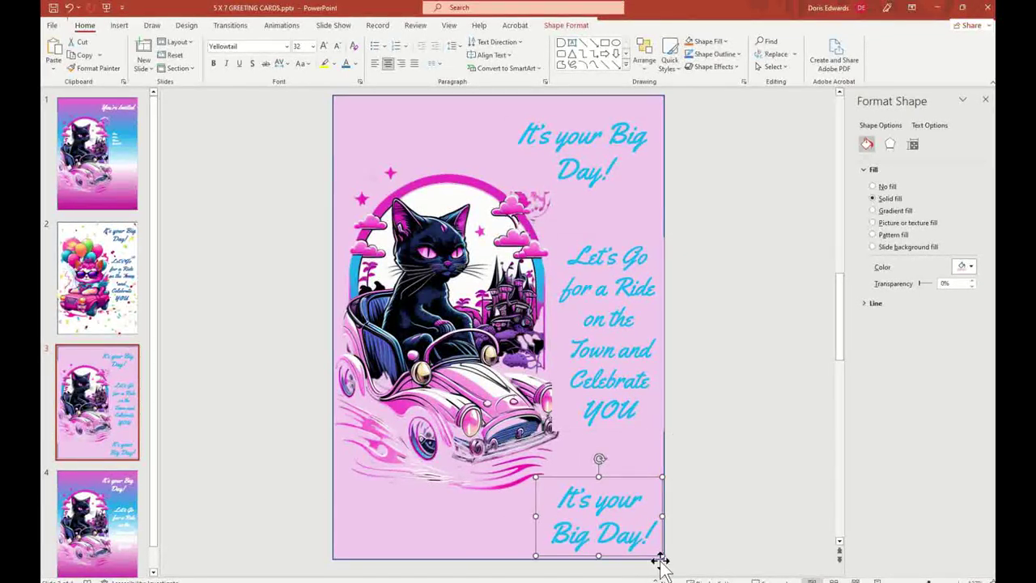
pyautogui.moveTo(662, 557); pyautogui.dragTo(652, 550)
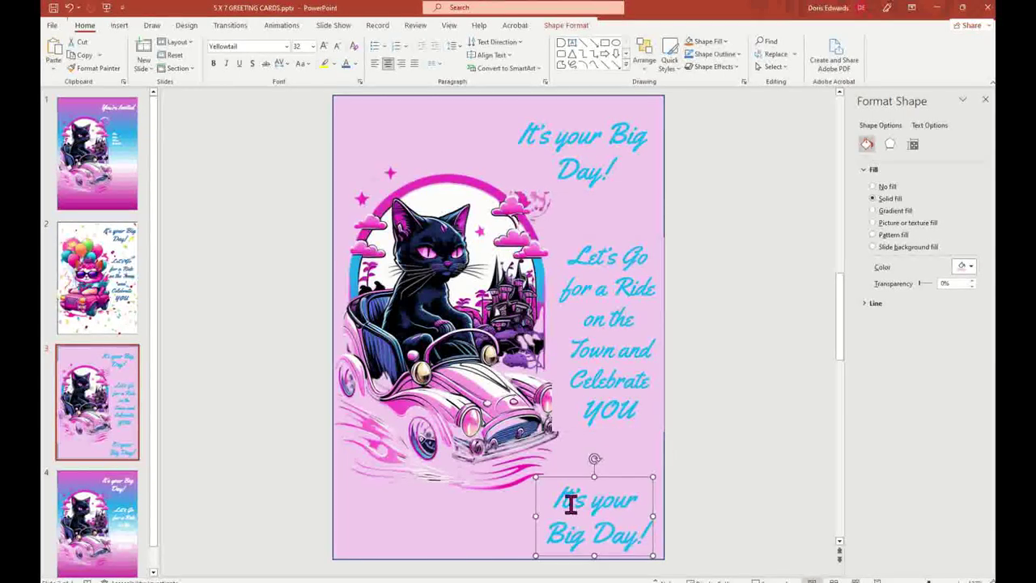
# Replace the duplicated heading text with a line of dashes and shift it slightly closer to the card's bottom edge
pyautogui.moveTo(555, 497); pyautogui.dragTo(654, 542)
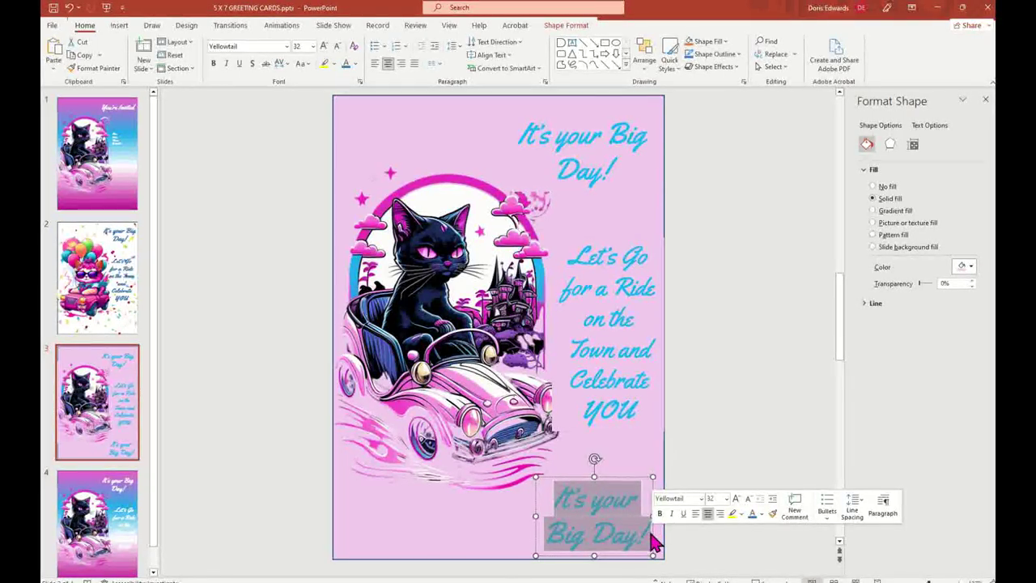
pyautogui.press('Delete')
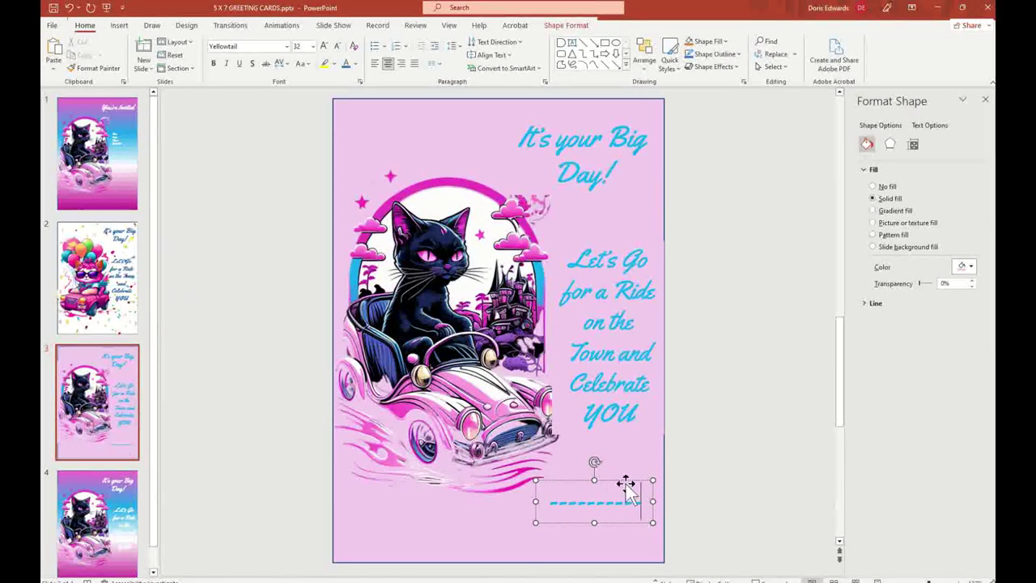
pyautogui.click(629, 479)
pyautogui.moveTo(629, 479); pyautogui.dragTo(625, 507)
pyautogui.click(704, 473)
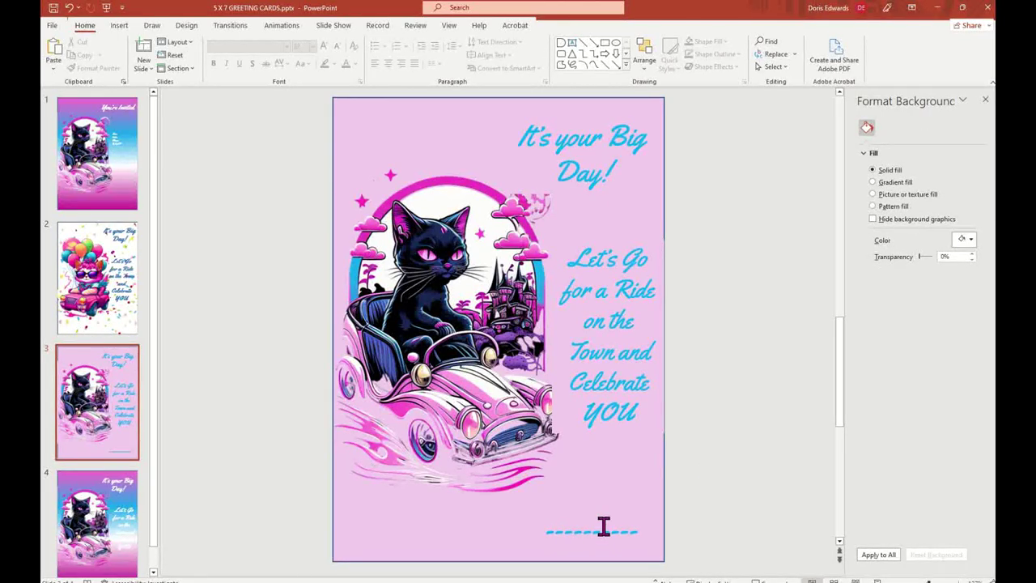
# Move the dashed line to the lower left corner of the slide 3 card
pyautogui.click(600, 531)
pyautogui.moveTo(625, 510); pyautogui.dragTo(434, 511)
pyautogui.click(687, 470)
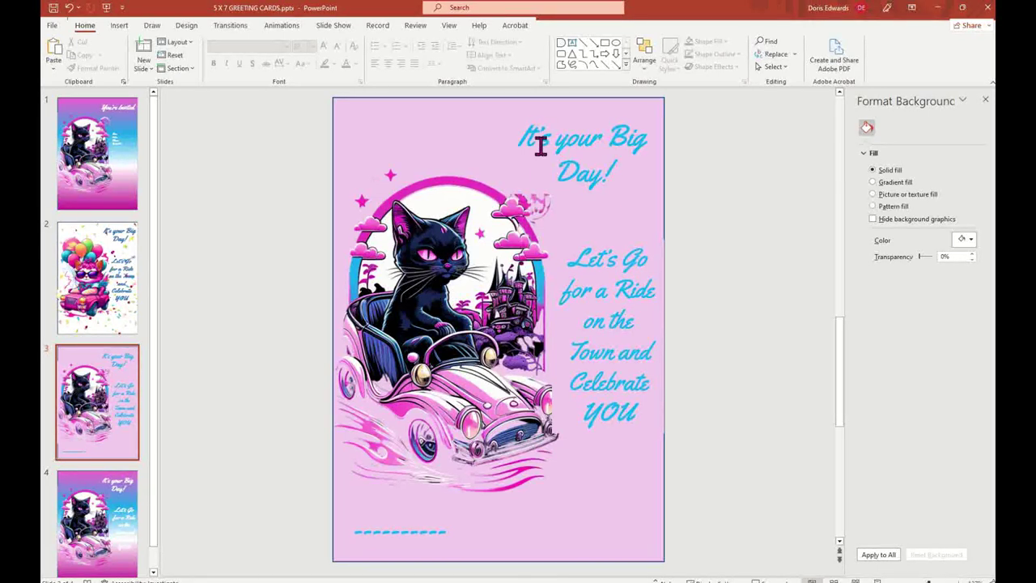
# Group the dashed line with the rest of the slide 3 card
pyautogui.click(418, 530)
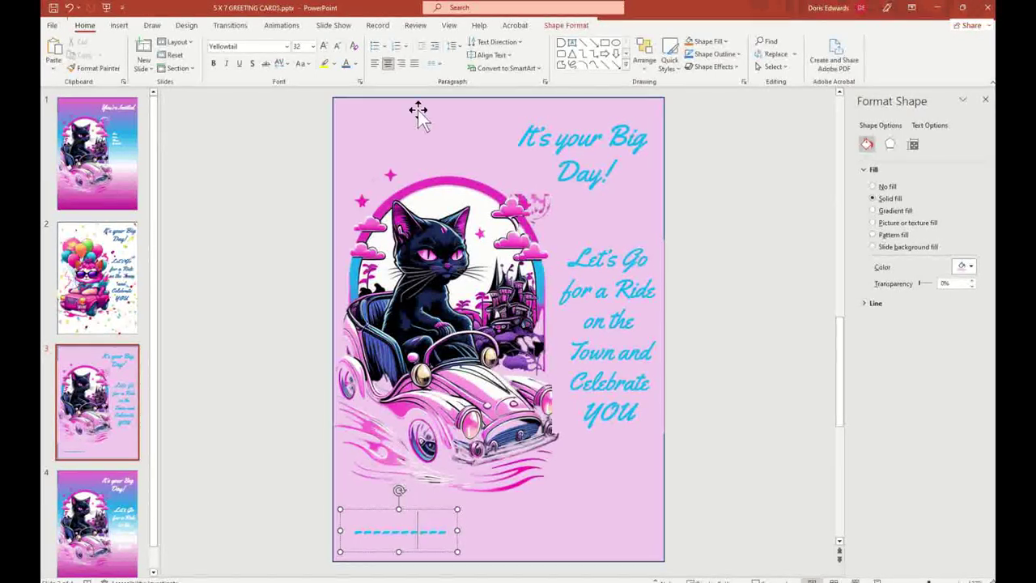
pyautogui.keyDown('shift'); pyautogui.click(377, 99); pyautogui.keyUp('shift')
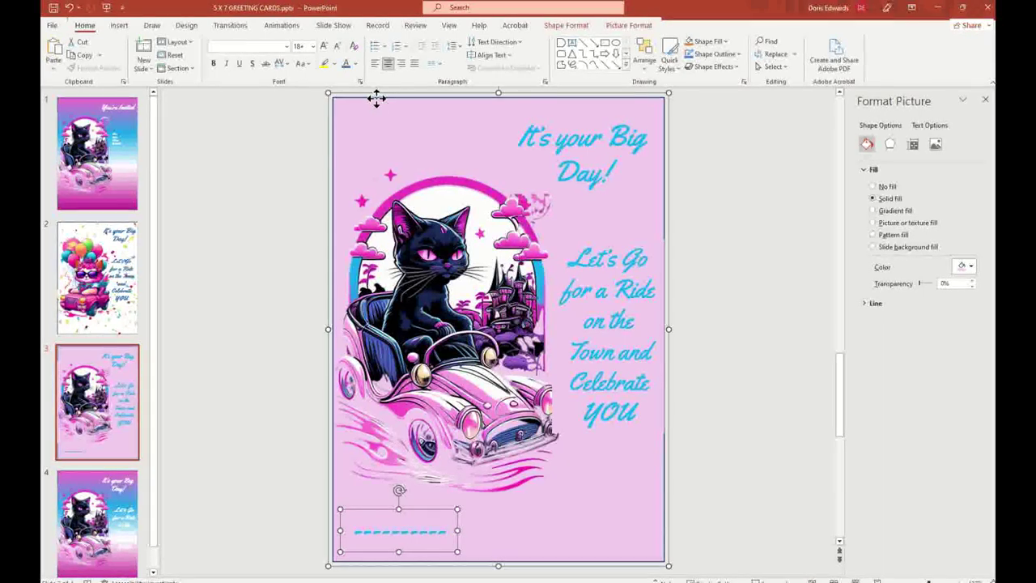
pyautogui.rightClick(400, 103)
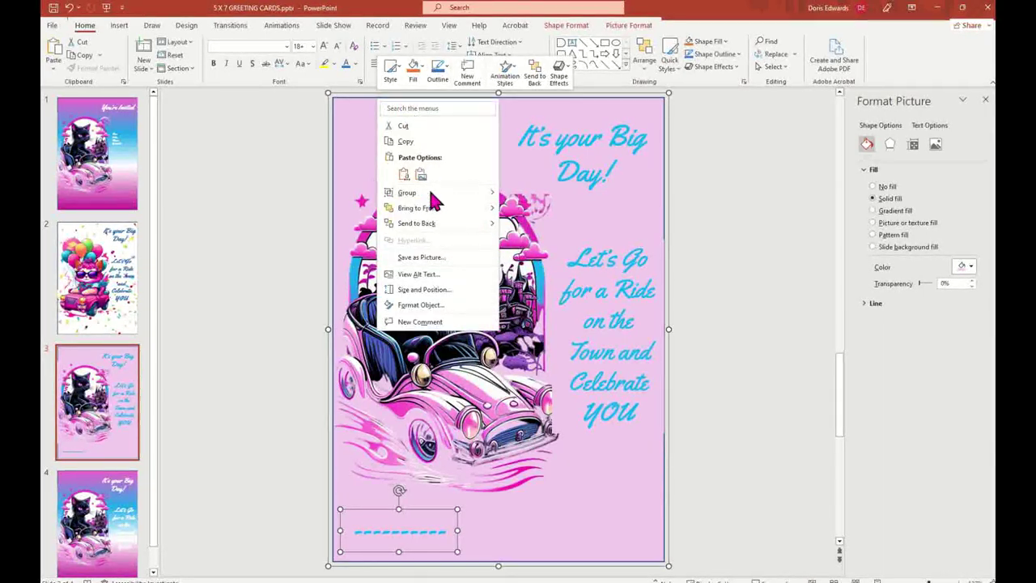
pyautogui.moveTo(447, 196)
pyautogui.click(527, 195)
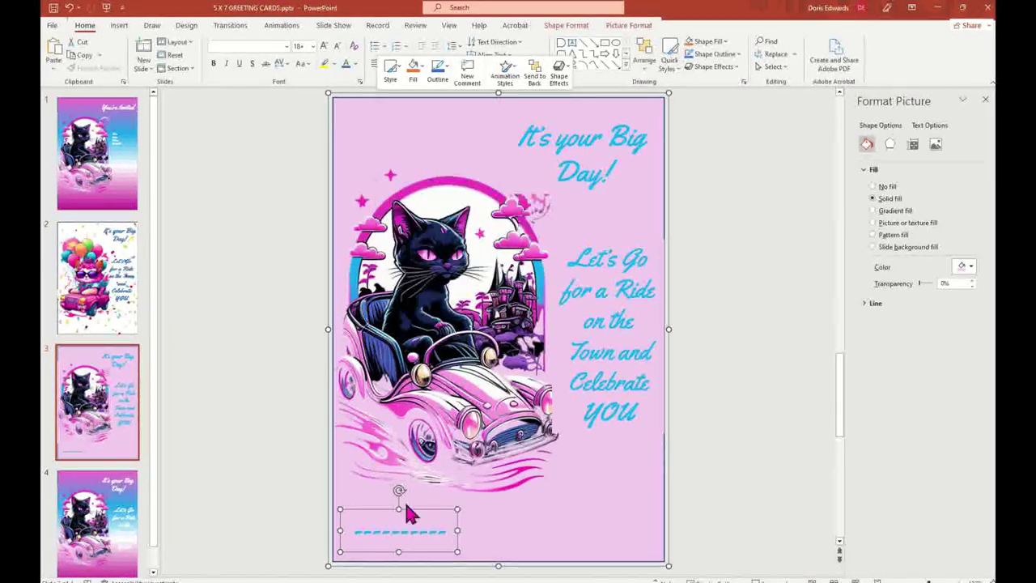
pyautogui.click(232, 403)
pyautogui.moveTo(391, 107)
pyautogui.mouseDown()
pyautogui.moveTo(572, 132)
pyautogui.moveTo(405, 121)
pyautogui.moveTo(473, 114)
pyautogui.moveTo(384, 104)
pyautogui.moveTo(377, 118)
pyautogui.moveTo(391, 106)
pyautogui.moveTo(391, 116)
pyautogui.mouseUp()
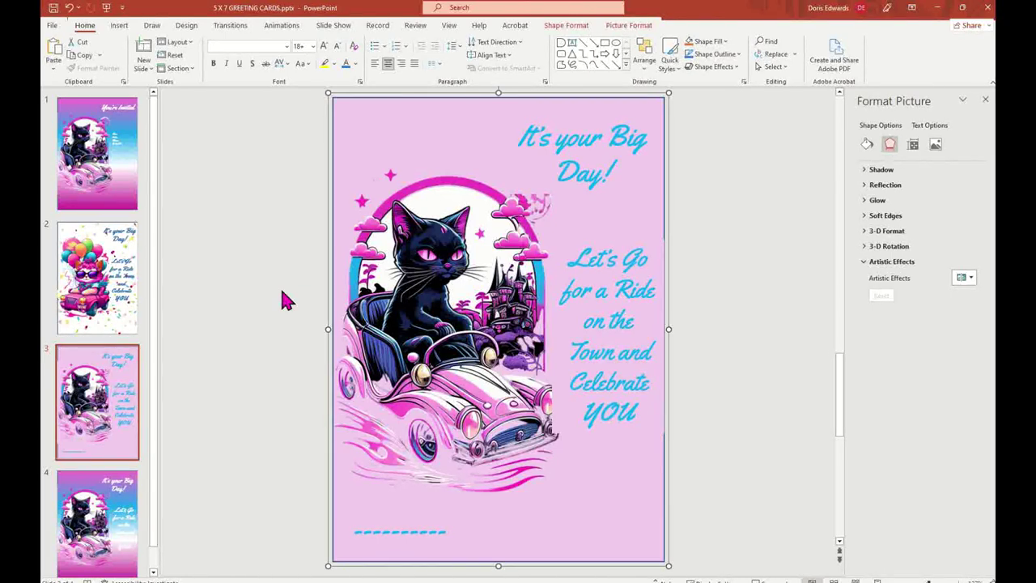
# Switch to Cricut Design Space and choose the saved confetti birthday card picture from the Desktop folder for upload
pyautogui.click(105, 162)
pyautogui.click(111, 298)
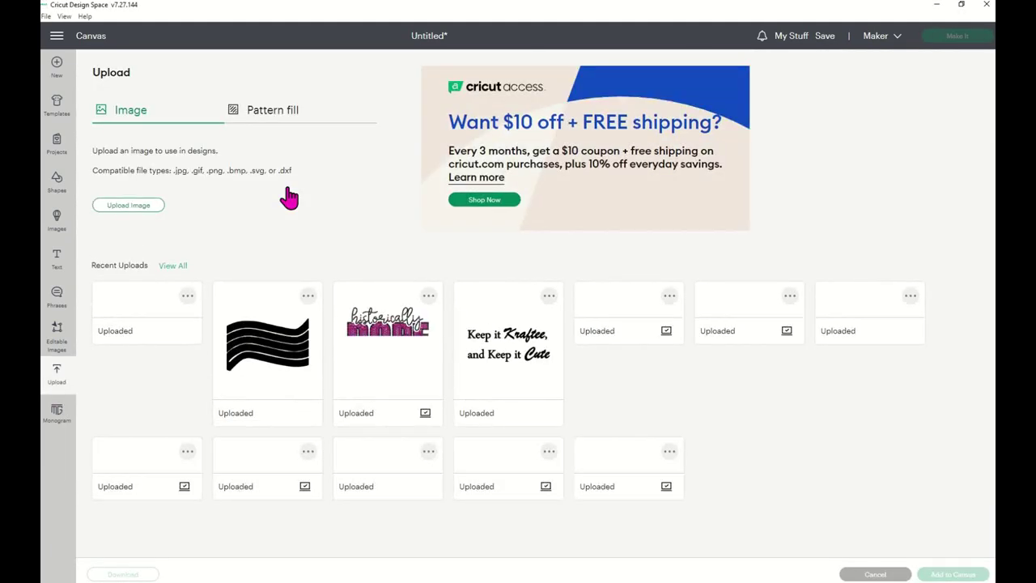
pyautogui.click(139, 207)
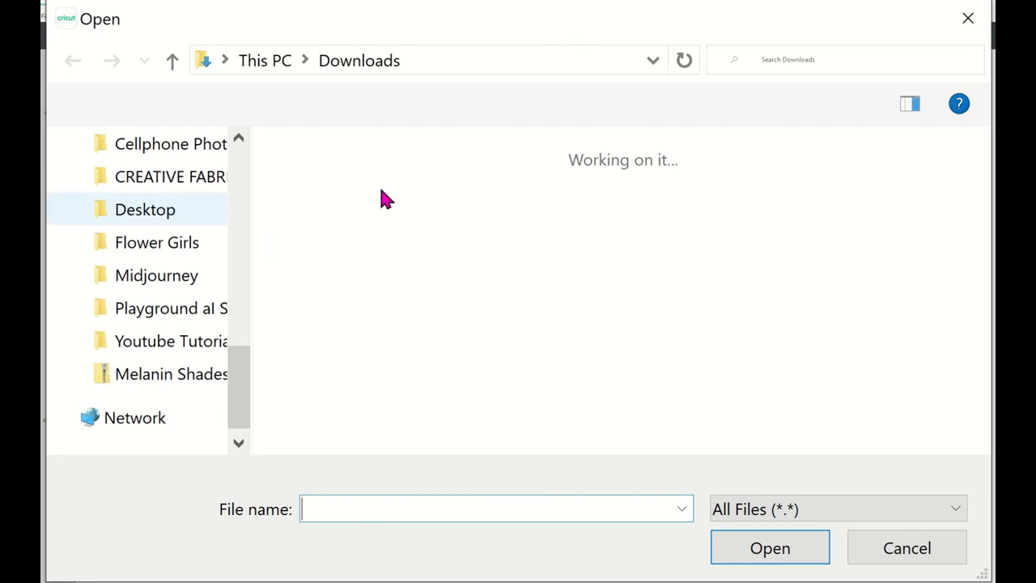
pyautogui.click(245, 232)
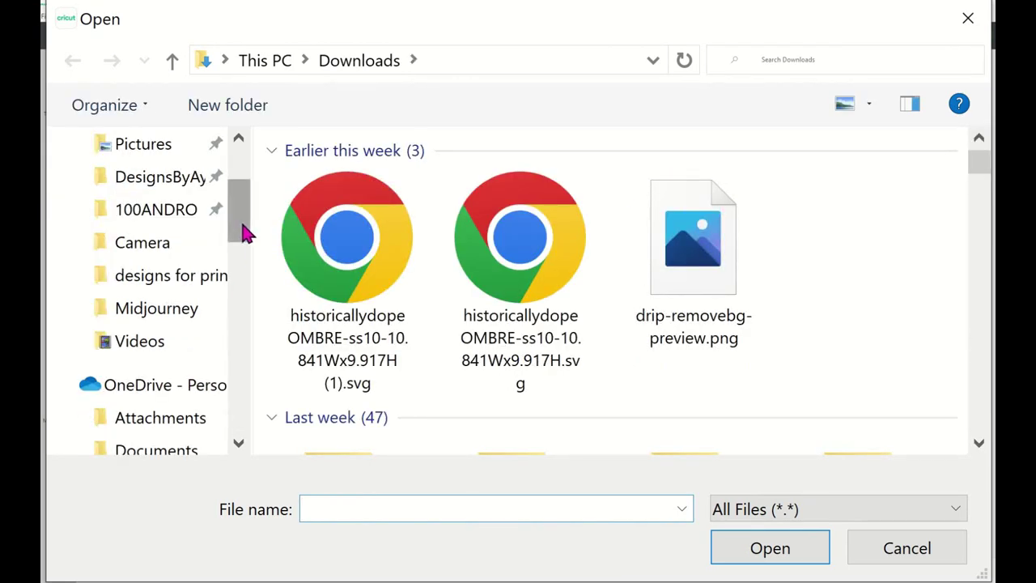
pyautogui.scroll(3, 241, 215)
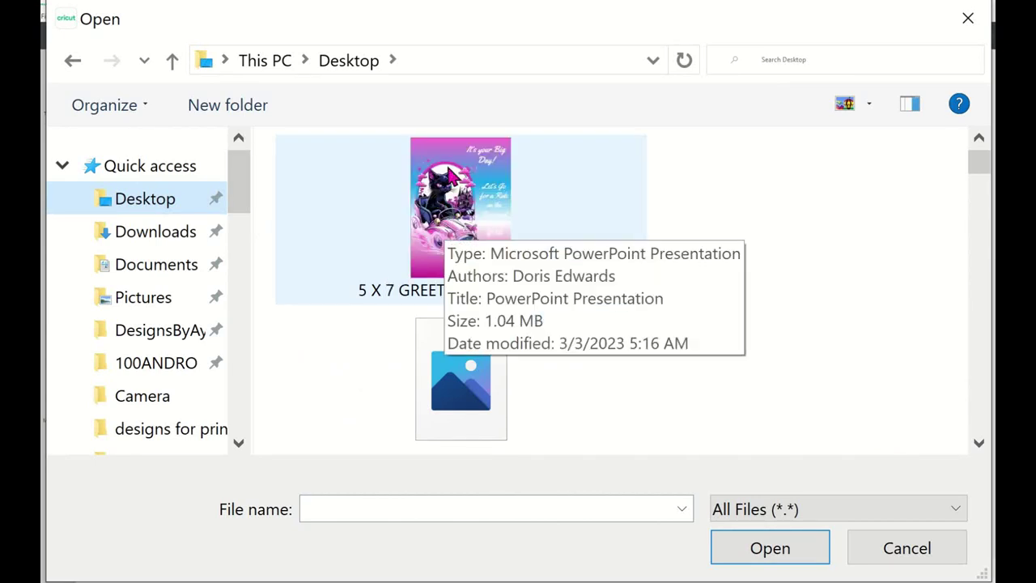
pyautogui.click(445, 166)
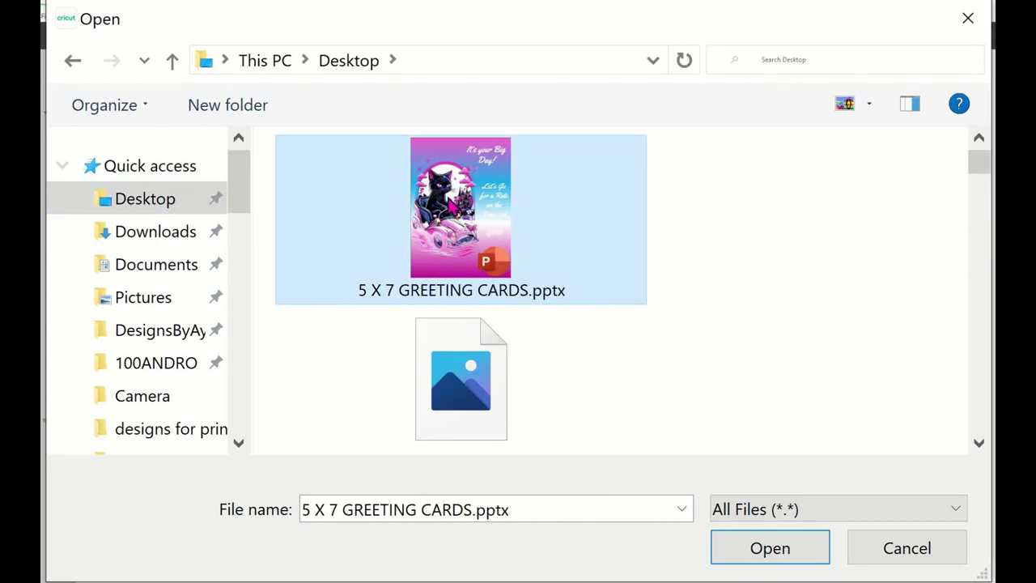
pyautogui.click(452, 349)
pyautogui.click(743, 565)
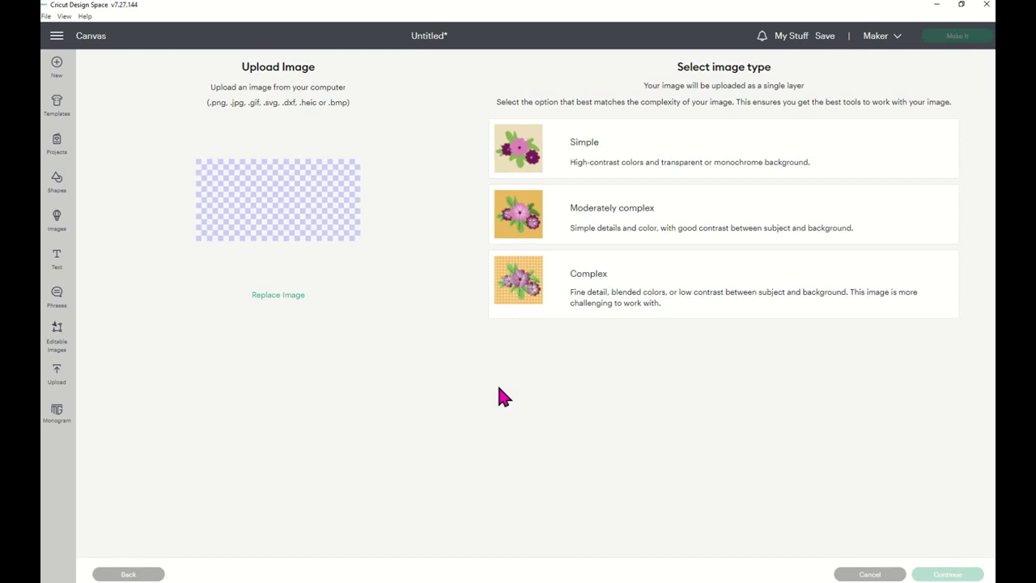
# Set the card picture's image type to Complex and accept it without removing any background
pyautogui.click(518, 301)
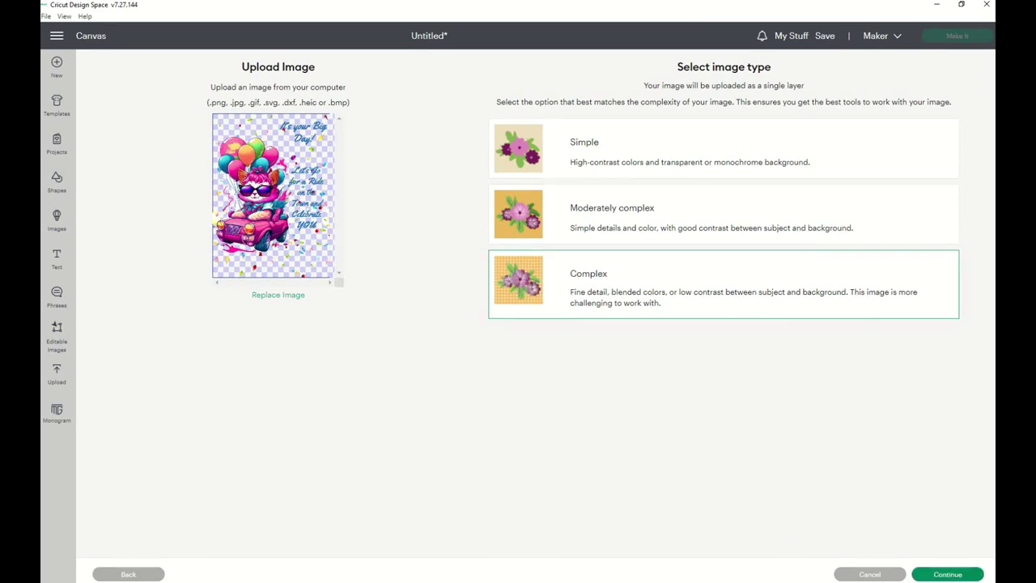
pyautogui.click(945, 574)
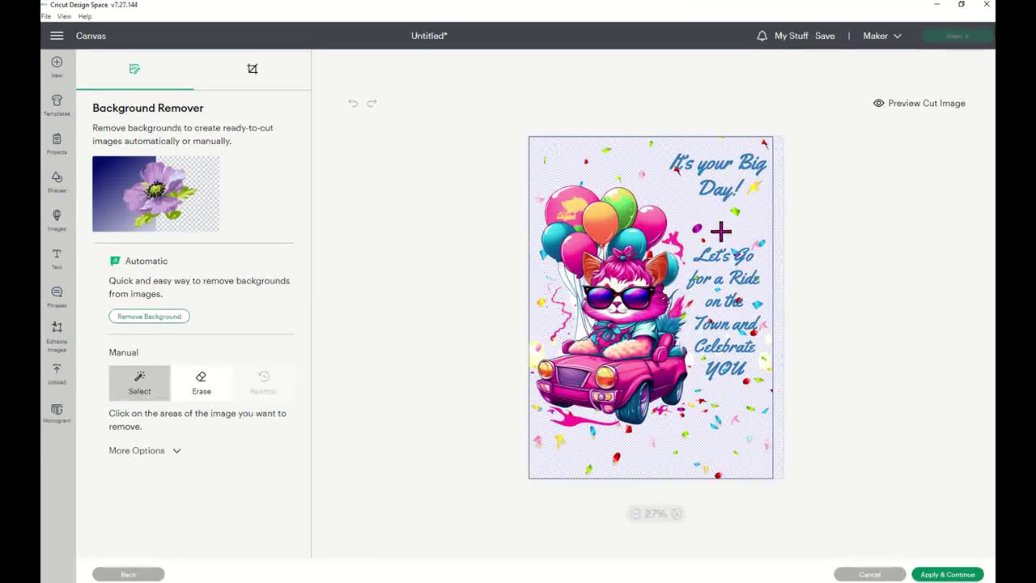
pyautogui.click(944, 575)
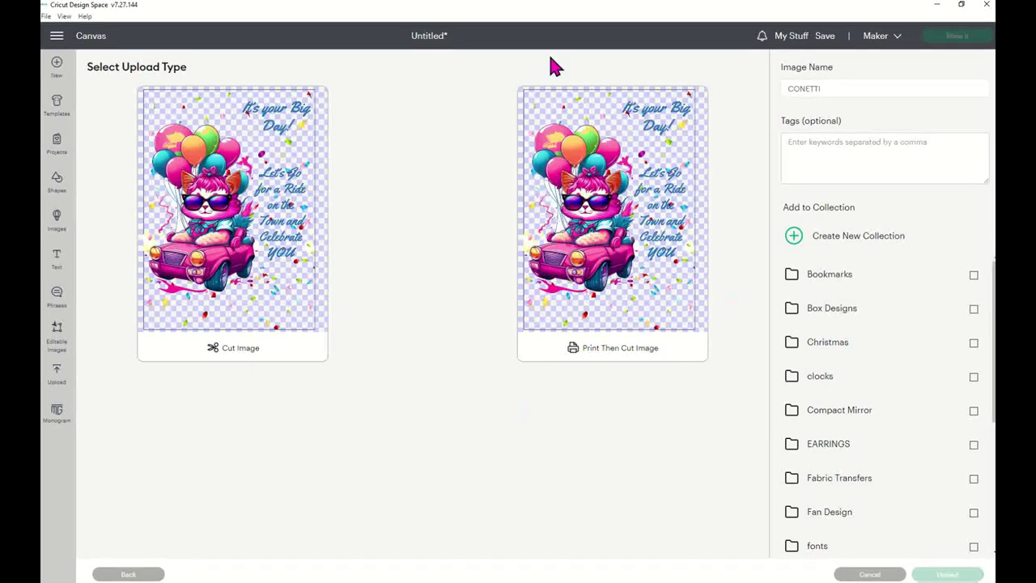
# Upload the confetti card as a Print Then Cut image and add it to the canvas
pyautogui.click(672, 350)
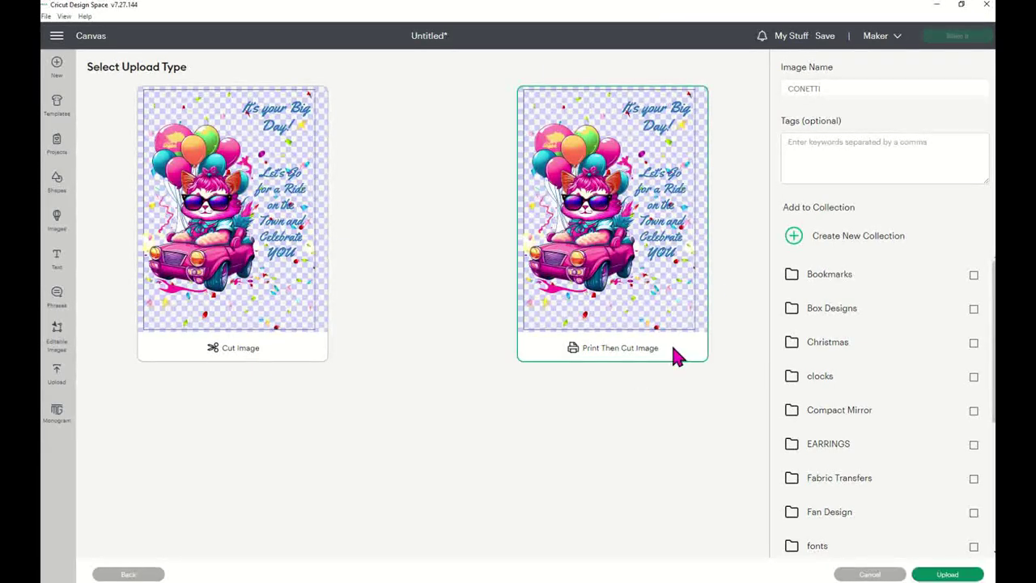
pyautogui.click(945, 574)
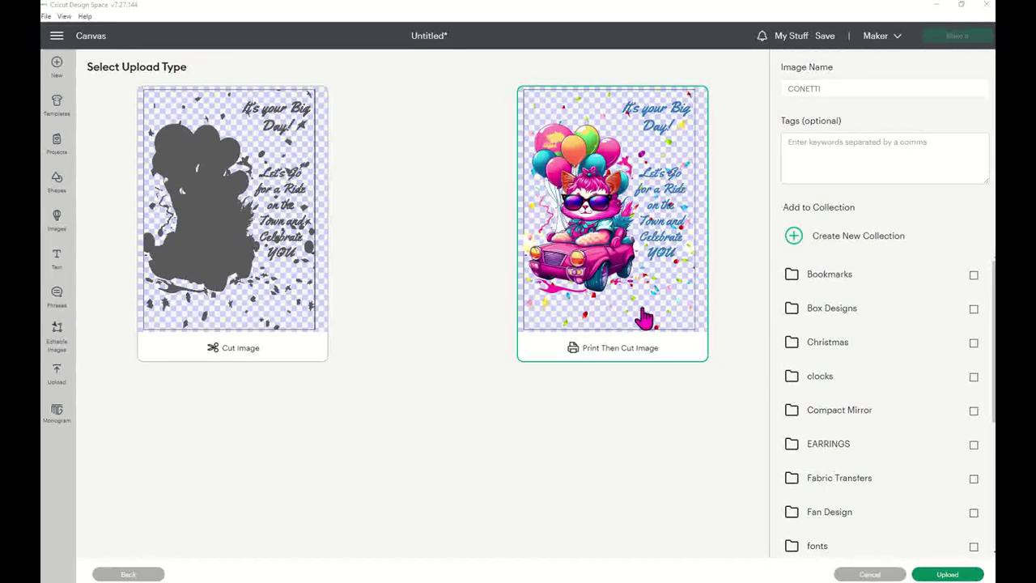
pyautogui.click(684, 360)
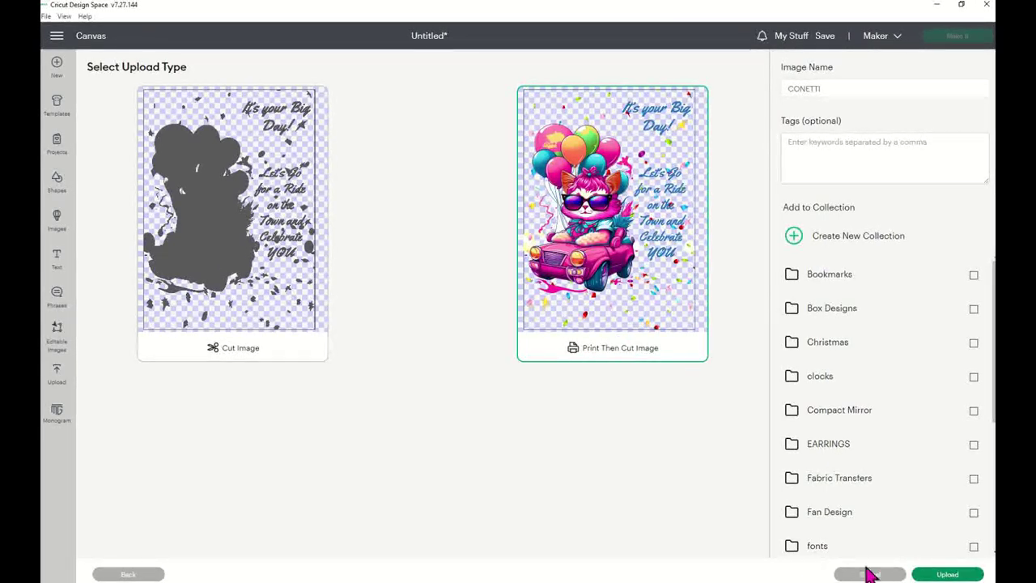
pyautogui.click(947, 574)
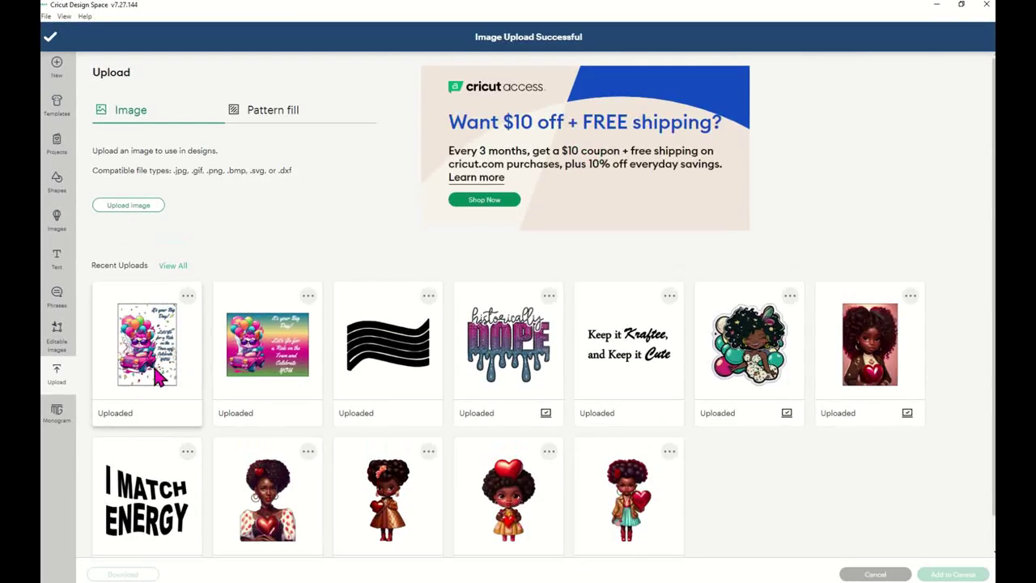
pyautogui.click(150, 345)
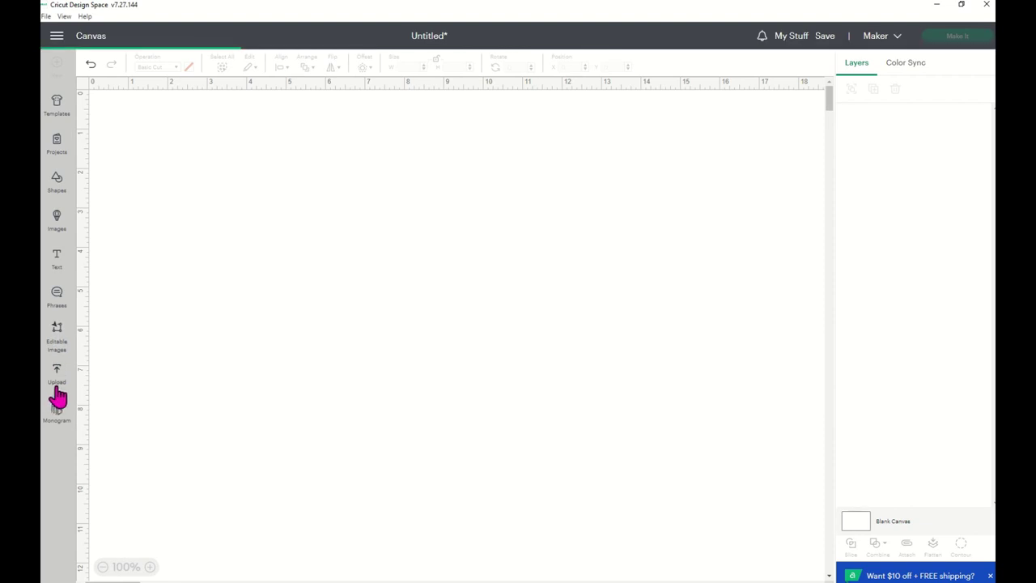
pyautogui.click(57, 392)
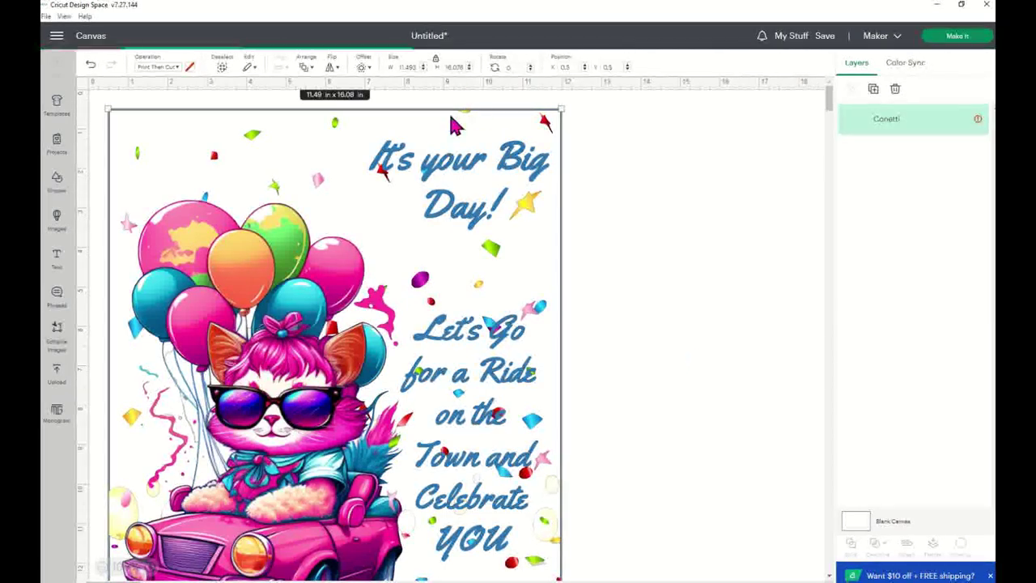
# Resize one confetti card on the canvas to 5 inches wide with locked proportions and delete the oversized duplicate
pyautogui.click(398, 67)
pyautogui.write('5')
pyautogui.press('Tab')
pyautogui.write('1')
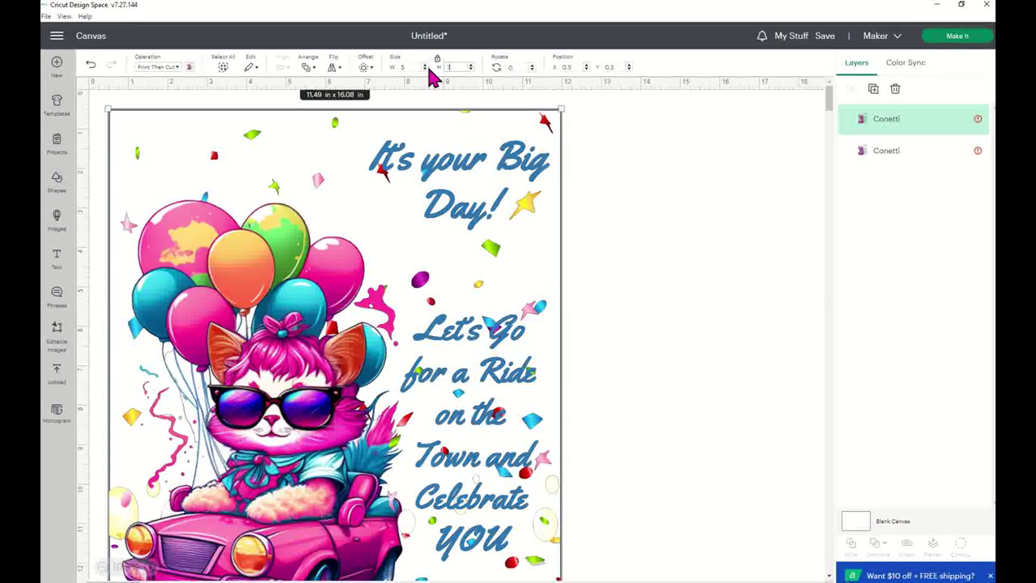
pyautogui.press('Tab')
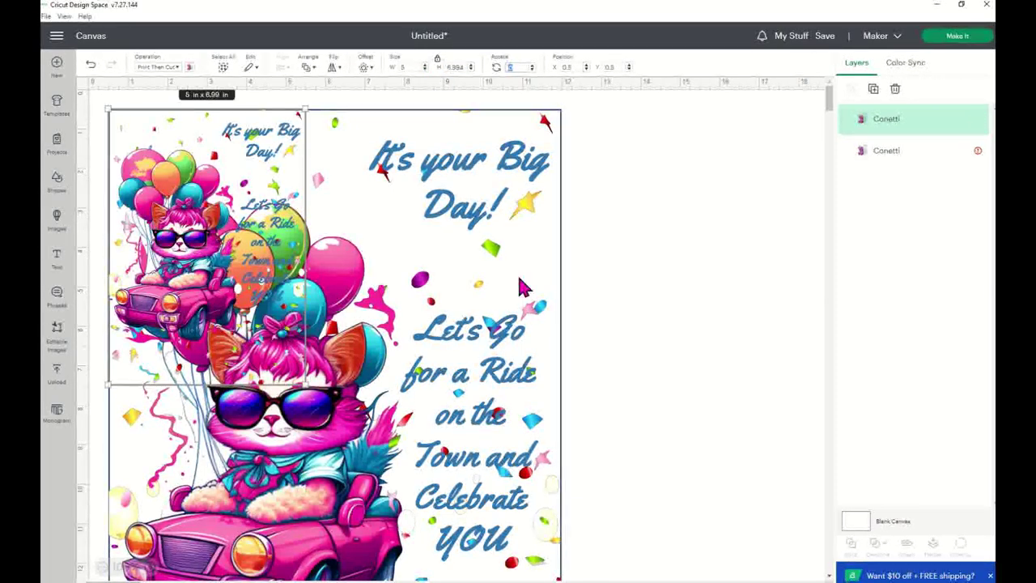
pyautogui.click(465, 192)
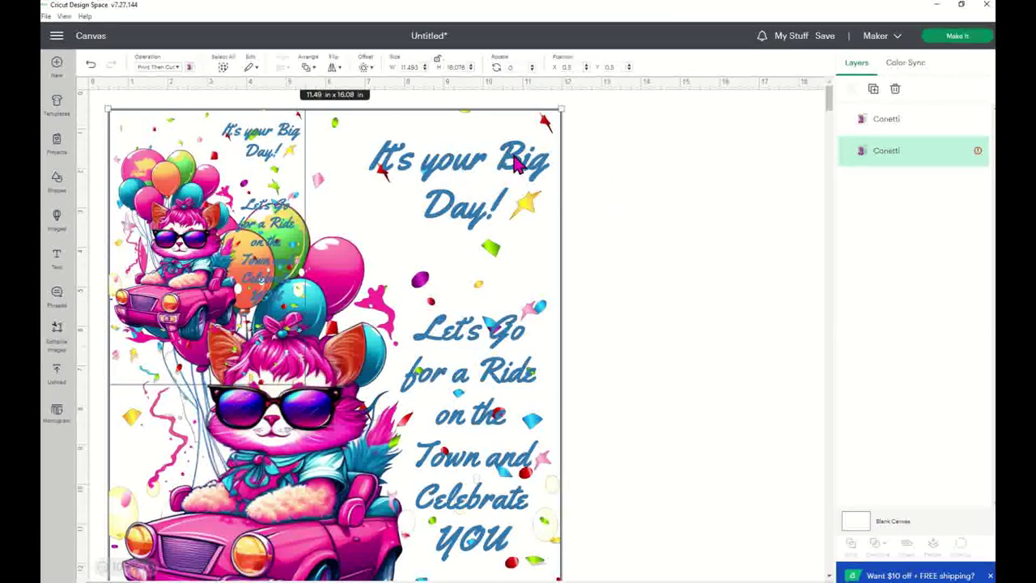
pyautogui.press('Delete')
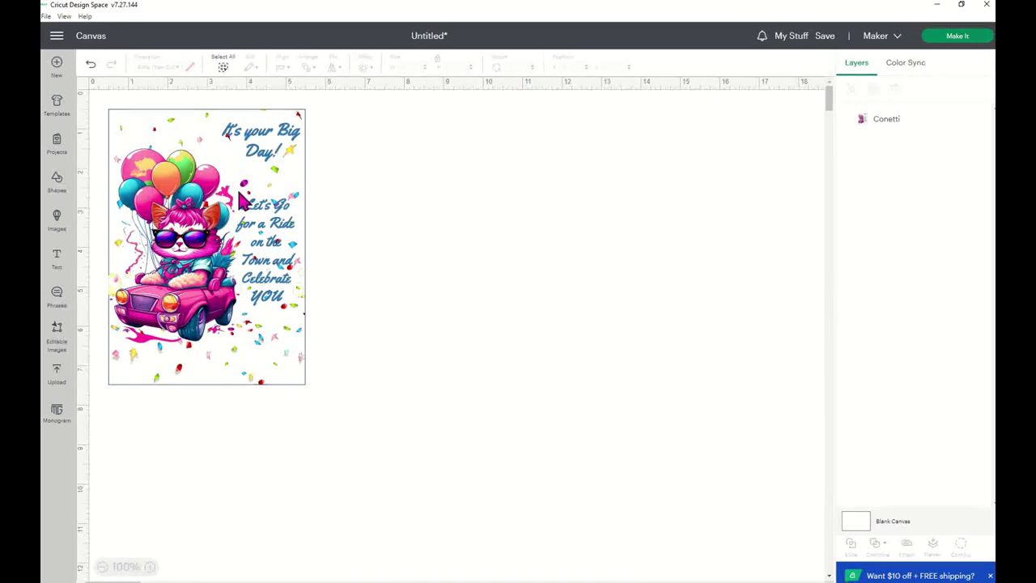